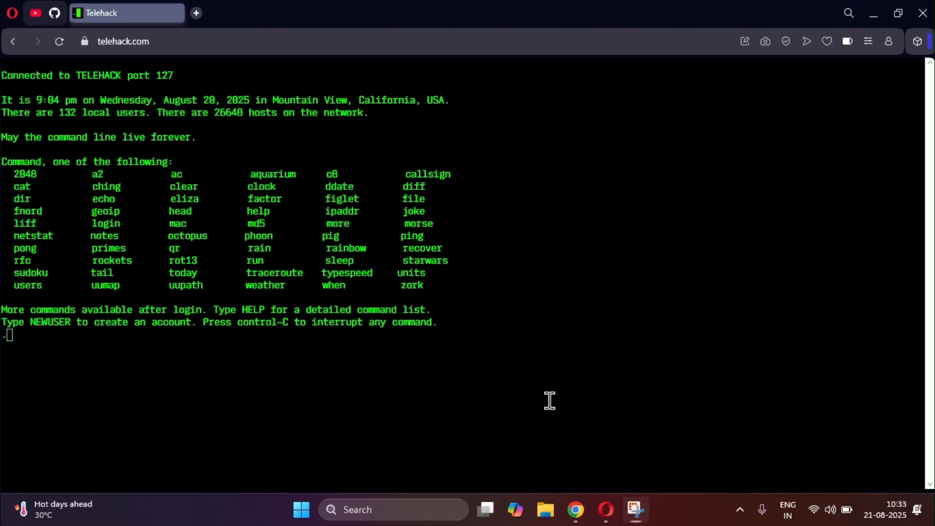
Step: Launch Wireshark from the system search
key("super")
type("wireshark")
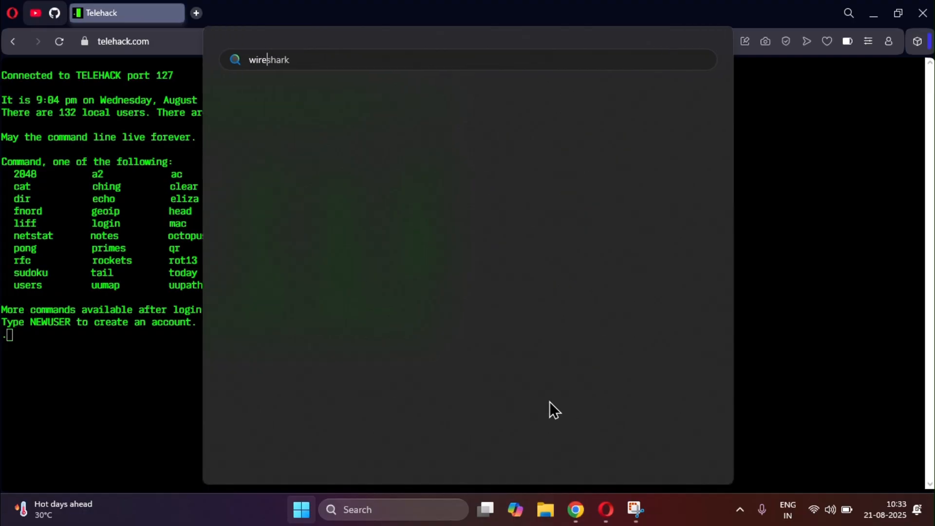
key("Return")
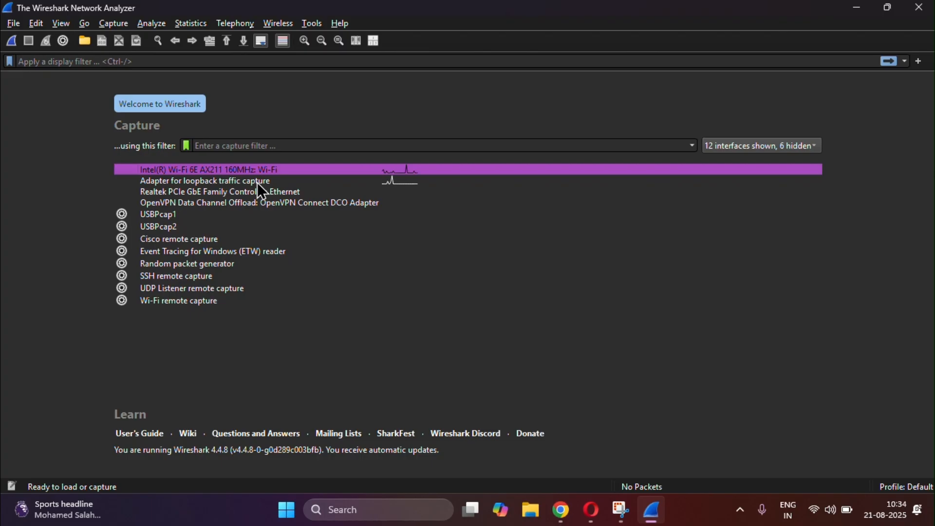
Step: Start a live packet capture on the Intel(R) Wi-Fi 6E AX211 160MHz Wi-Fi interface
left_click(291, 184)
left_click(302, 191)
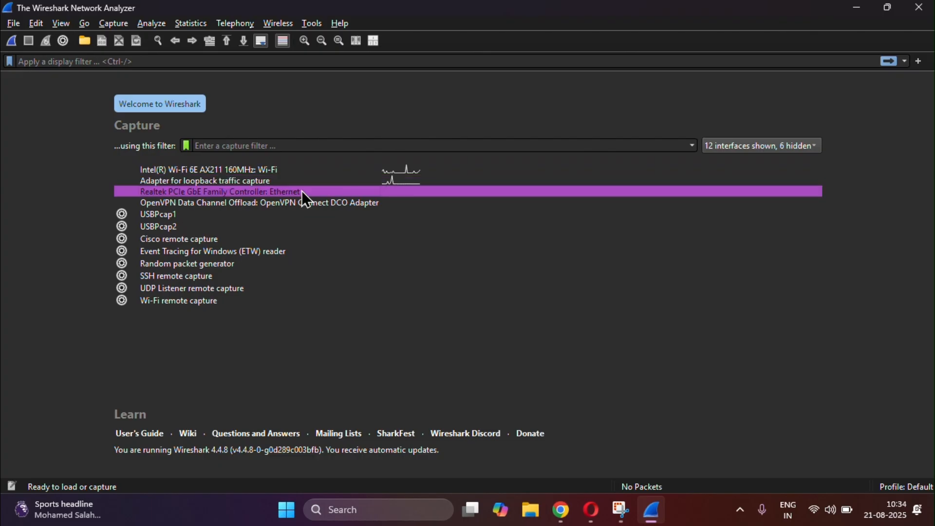
left_click(320, 203)
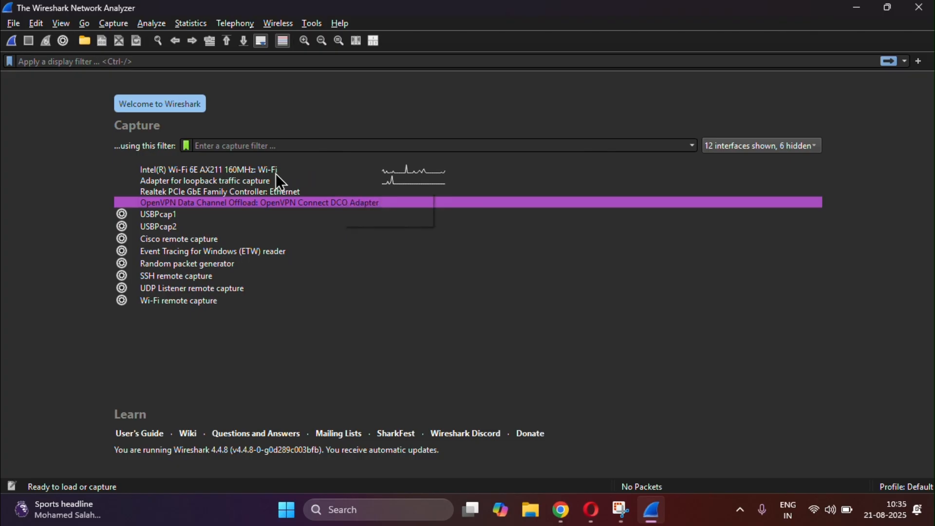
left_click(261, 171)
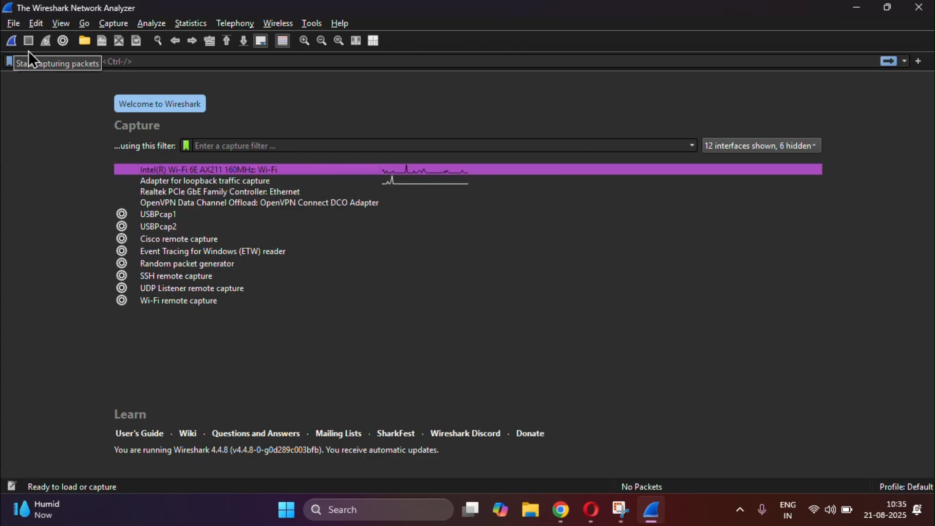
double_click(175, 170)
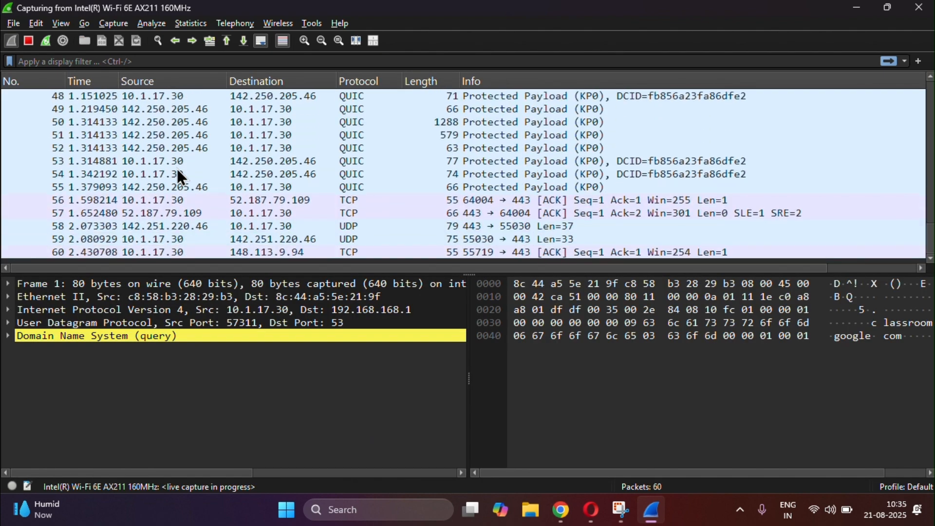
Step: Go back to the start of the captured traffic and select packet 1, the DNS query for classroom.google.com
scroll(177, 168, "up", 15)
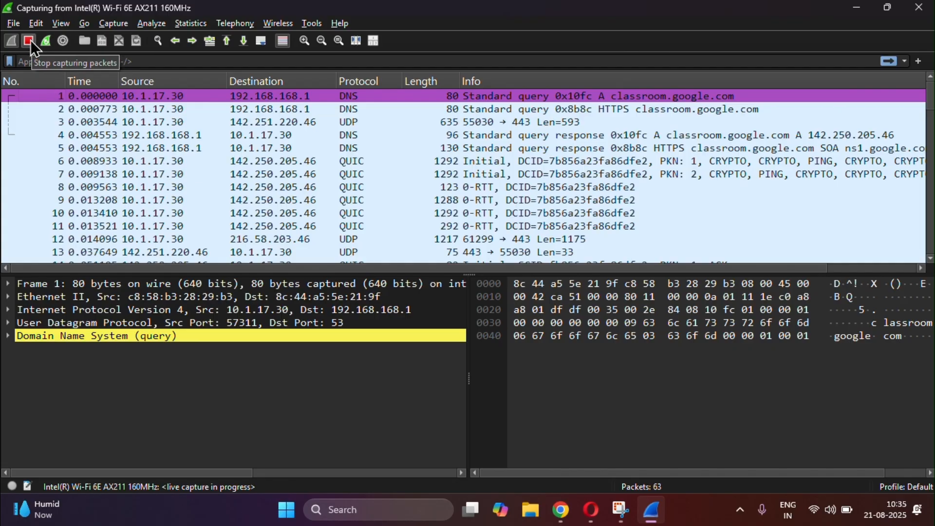
left_click(203, 111)
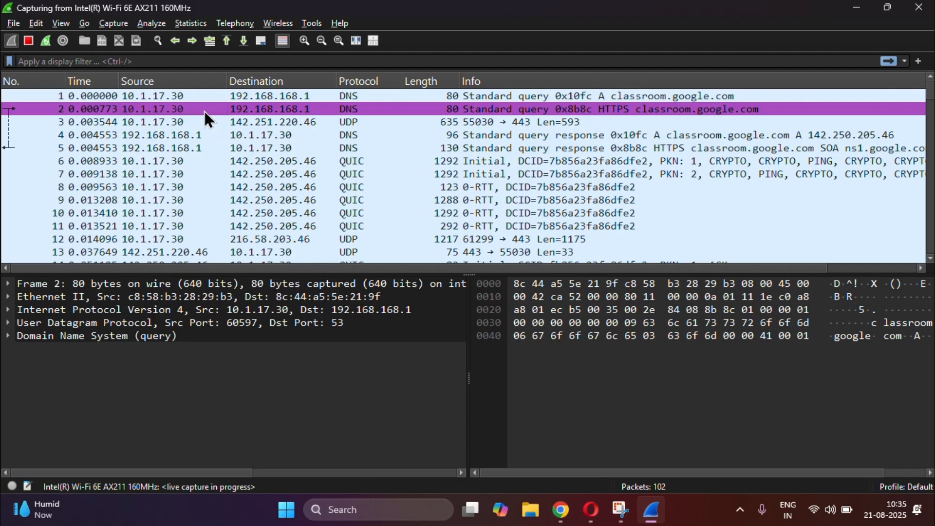
left_click(104, 97)
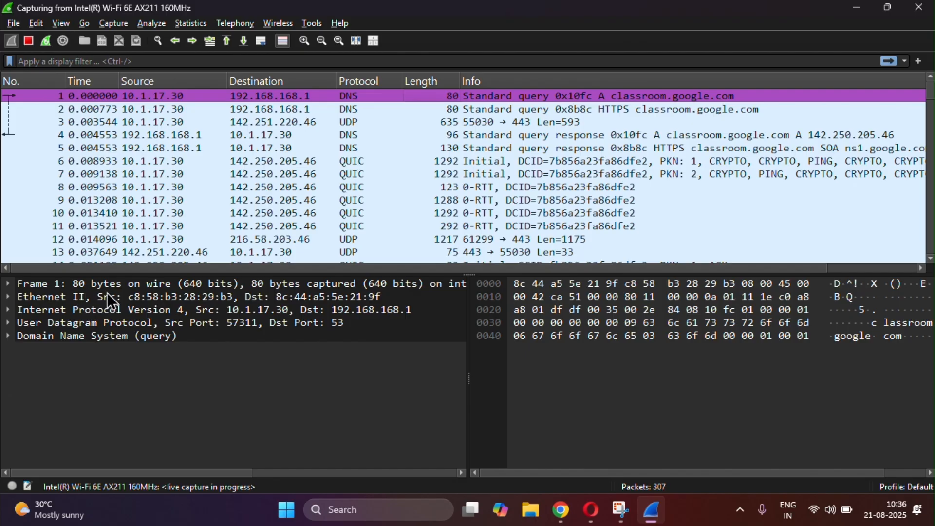
Step: Examine the Ethernet II, Internet Protocol Version 4, User Datagram Protocol and Domain Name System layers of packet 1
left_click(140, 296)
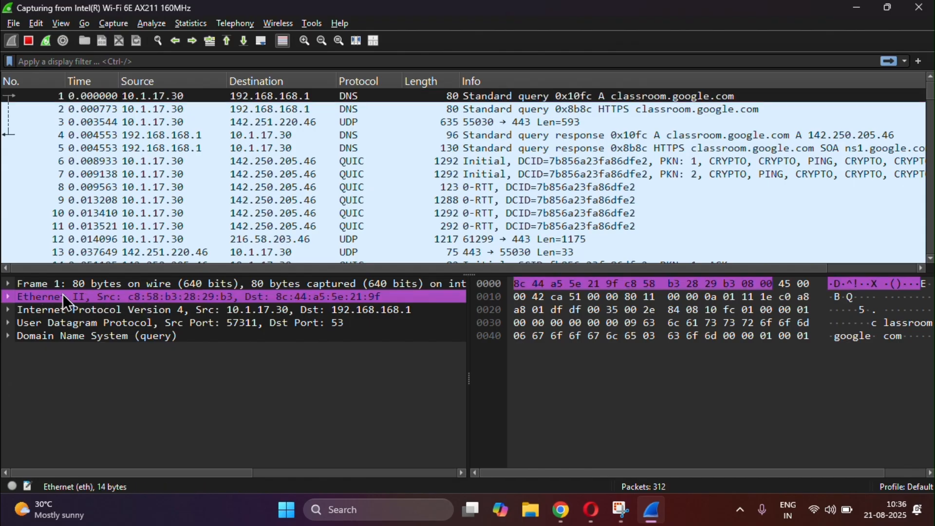
left_click(148, 309)
left_click(195, 323)
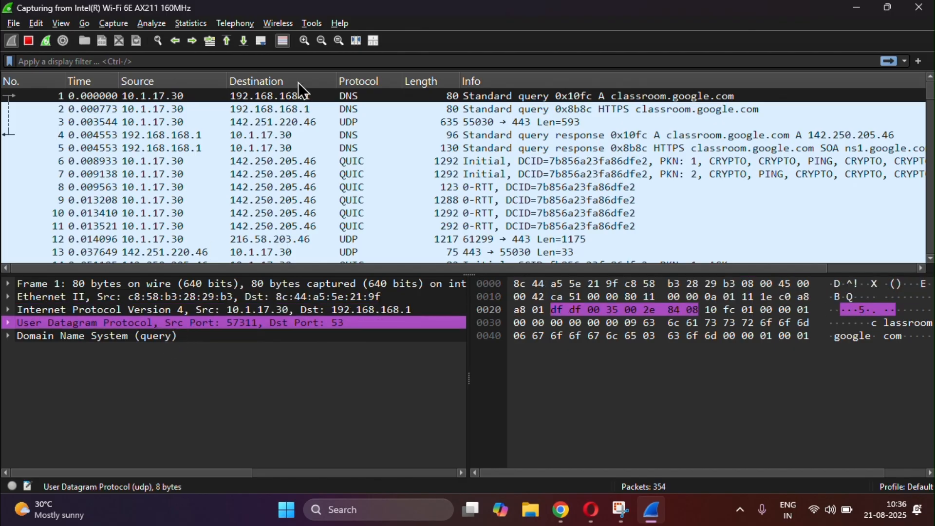
left_click(305, 96)
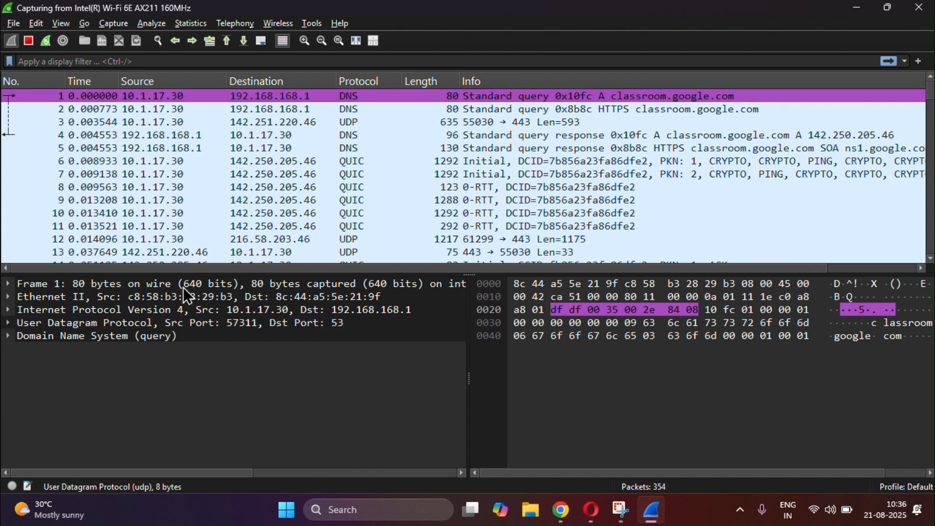
left_click(158, 337)
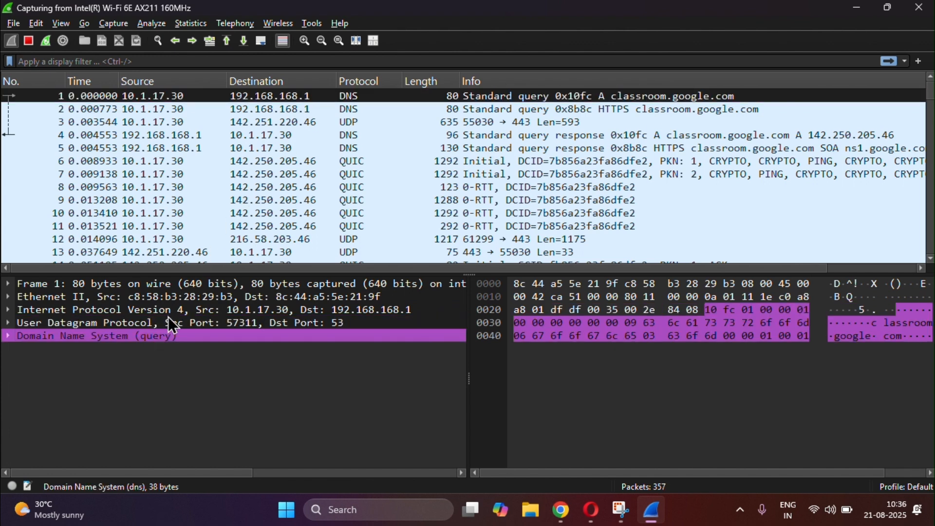
left_click(163, 322)
left_click(140, 338)
left_click(109, 297)
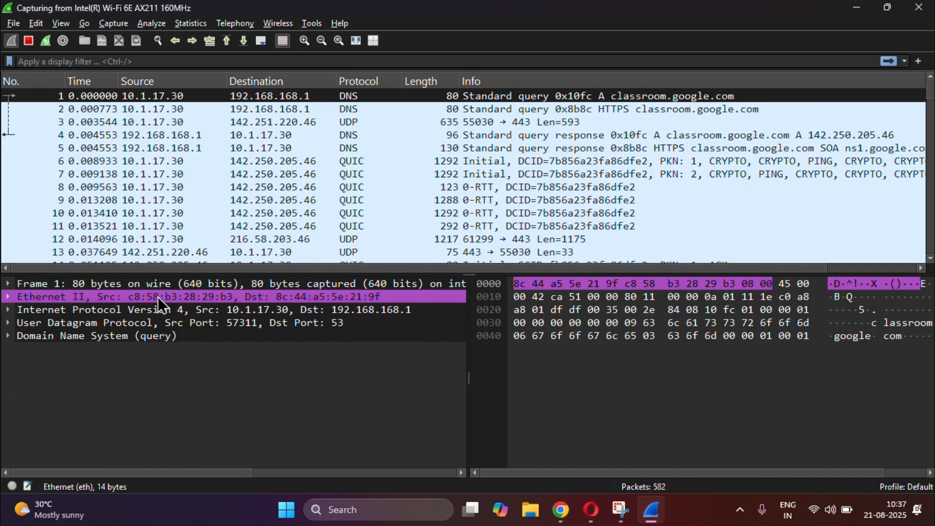
left_click(275, 101)
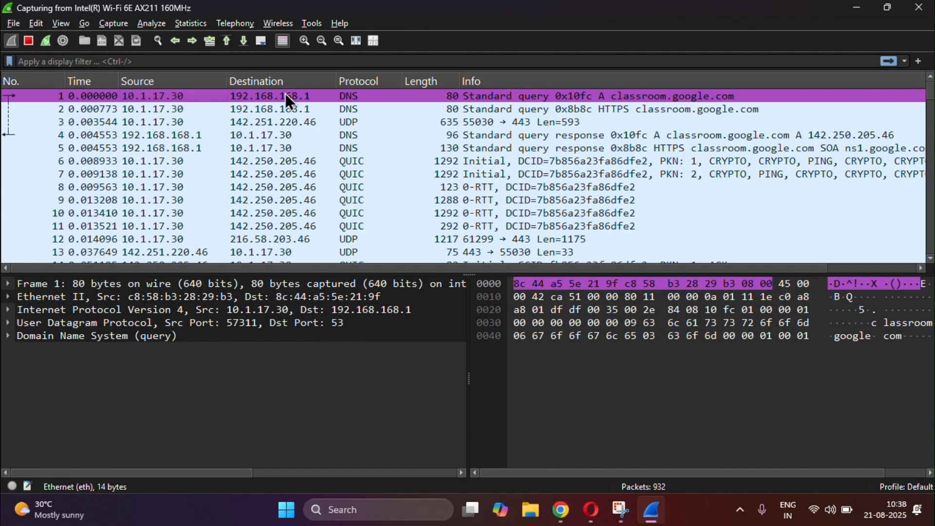
Step: Open Terminal and run ipconfig /all to list the computer's network adapter details
key("super")
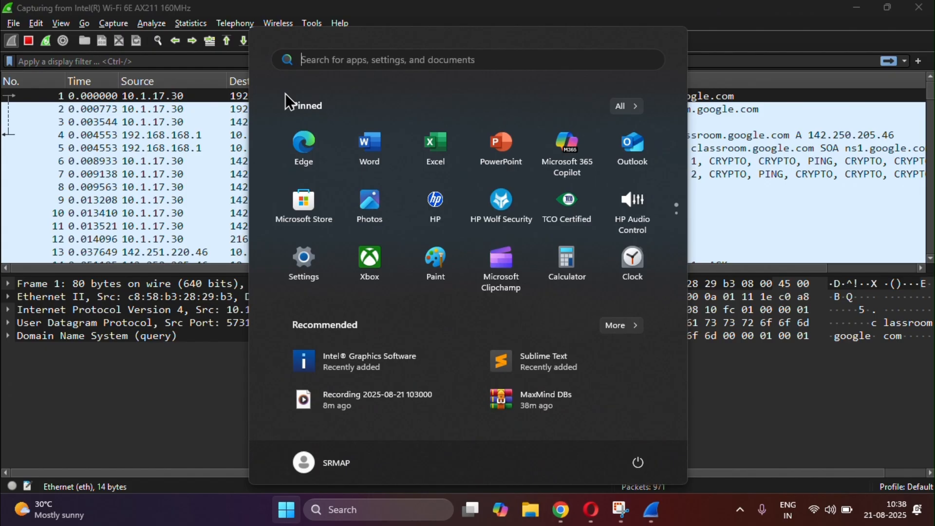
type("ter")
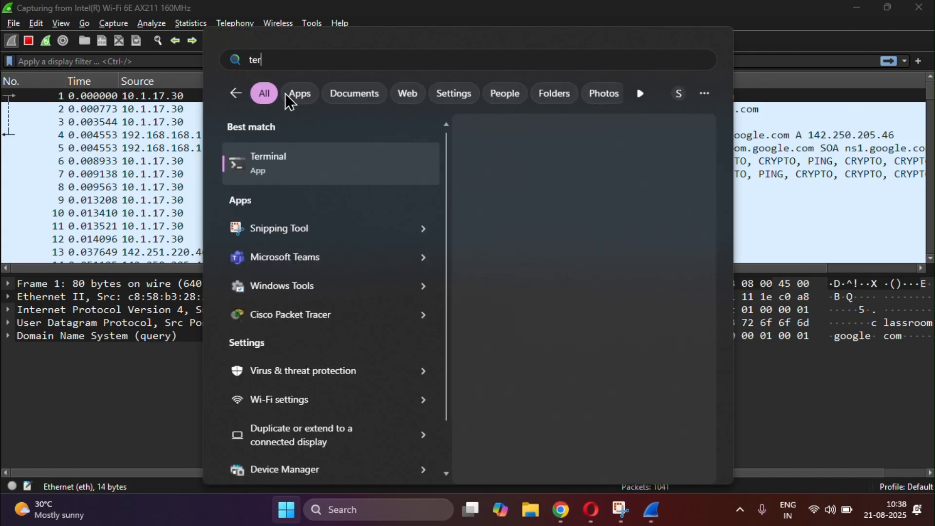
key("Return")
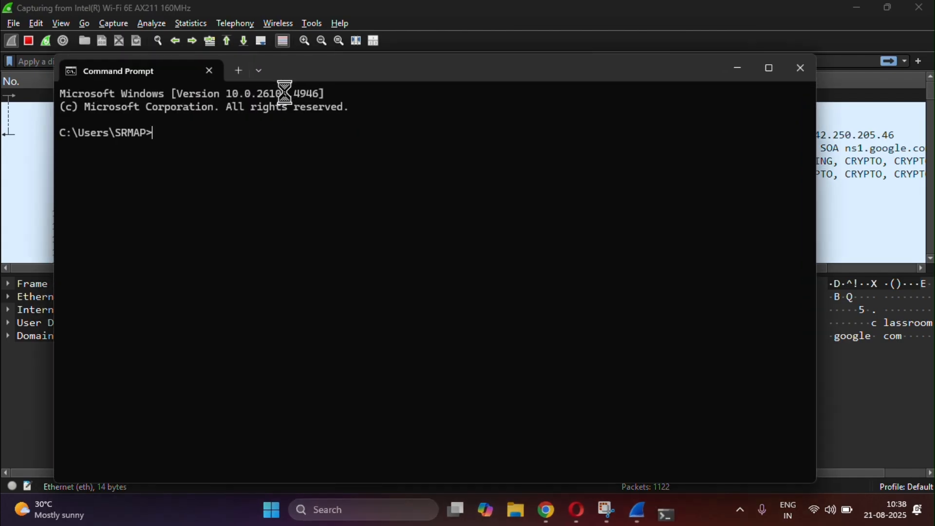
type("ip")
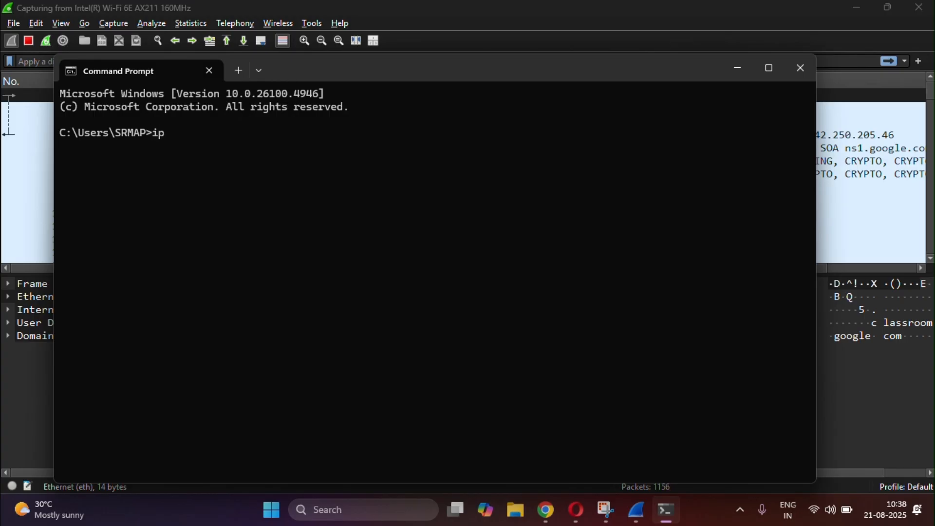
type("config /all")
key("Return")
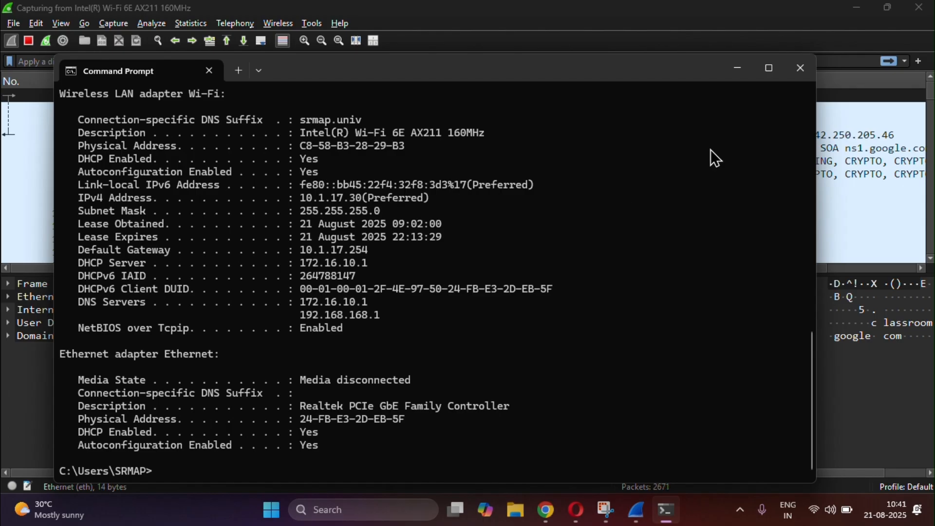
Step: Reposition the Command Prompt window to compare the Wi-Fi adapter's addresses with the captured packets, then minimize it
left_click_drag(641, 78, 641, 176)
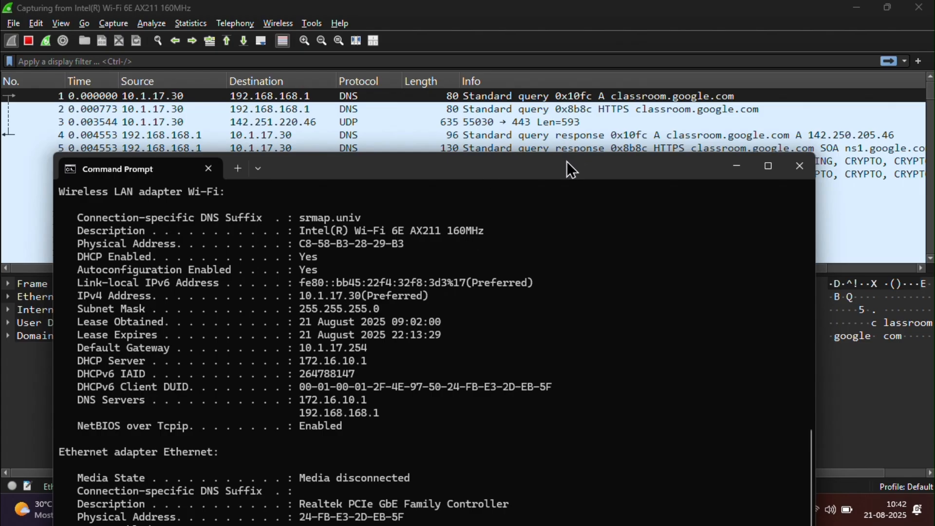
left_click_drag(566, 162, 560, 186)
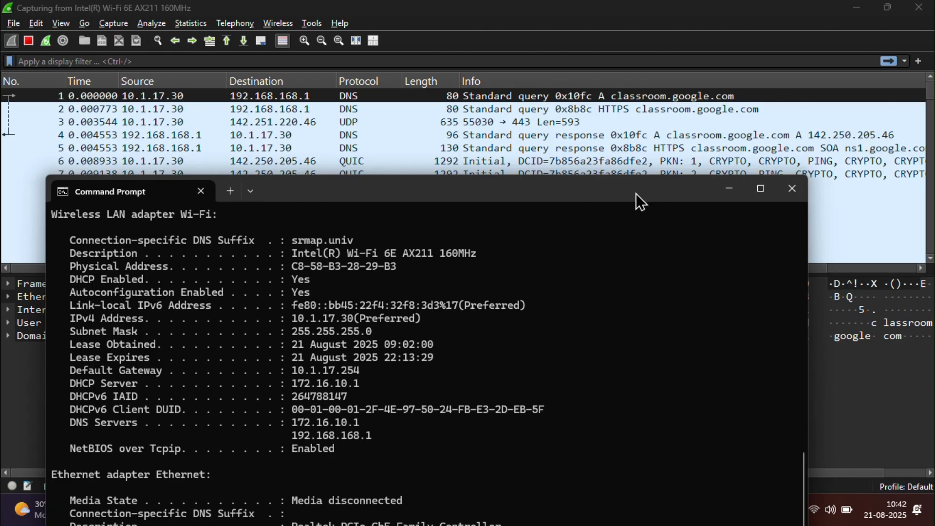
left_click_drag(636, 194, 636, 106)
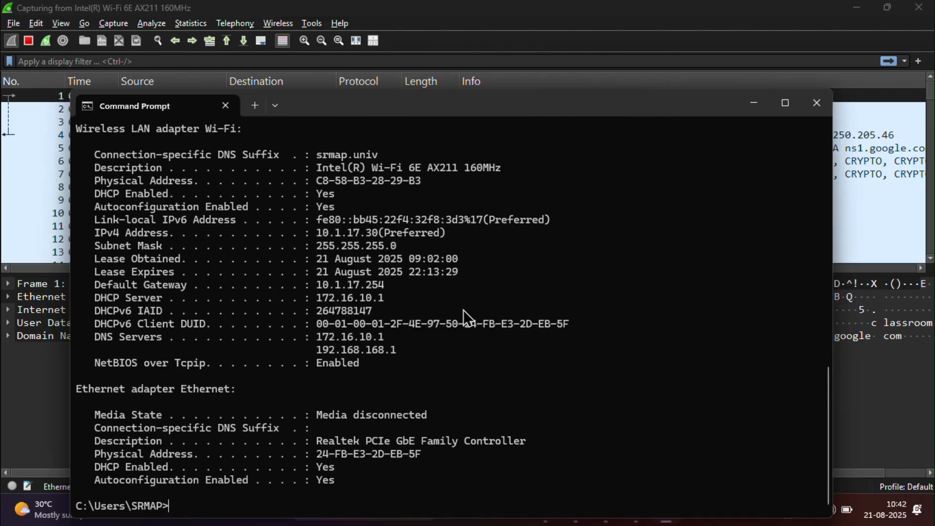
left_click(748, 107)
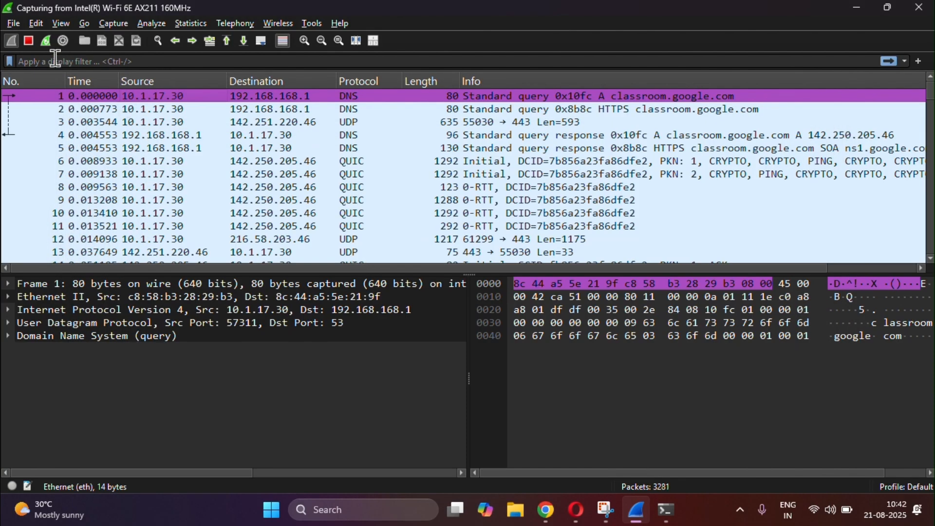
Step: Stop the live capture and highlight the Frame and Ethernet II layers of packet 1 in its details
left_click(27, 41)
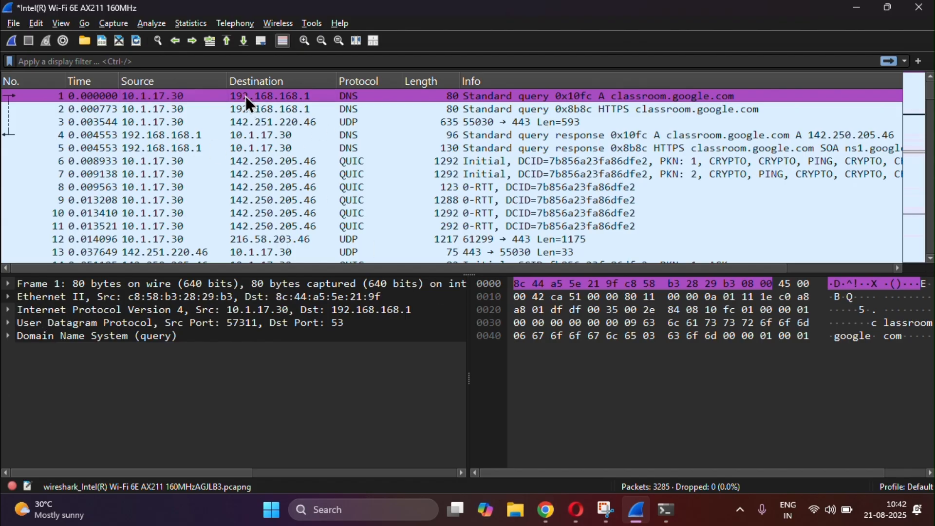
left_click(190, 287)
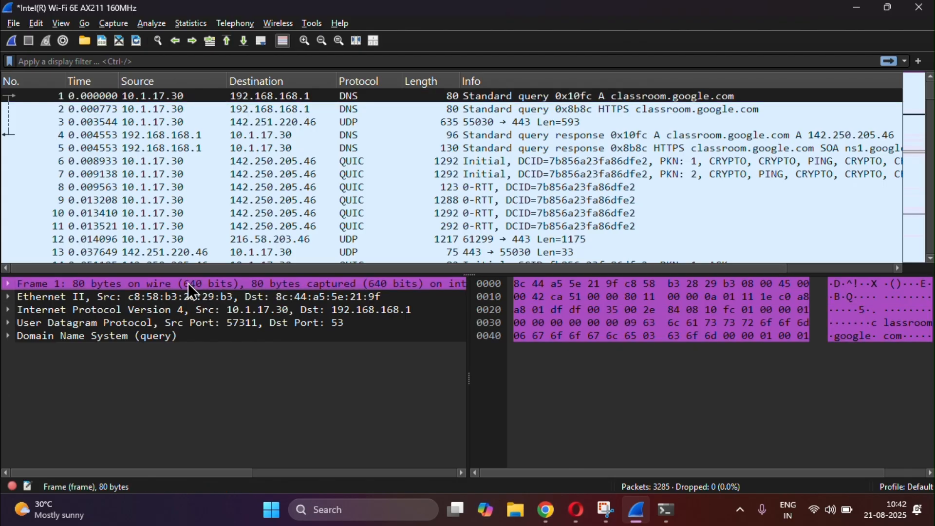
left_click(219, 298)
left_click(228, 287)
left_click(229, 297)
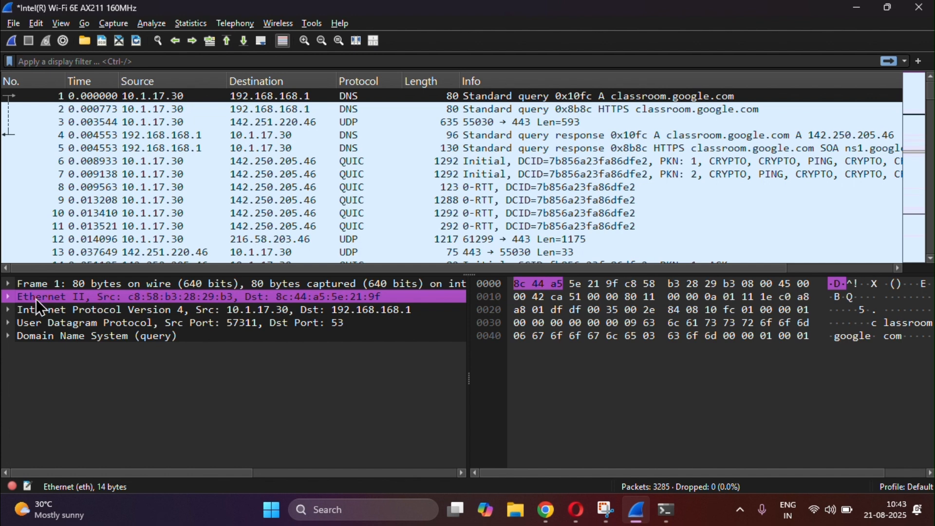
Step: Expand the Ethernet II layer of packet 1 and inspect its destination and source address fields
left_click(8, 297)
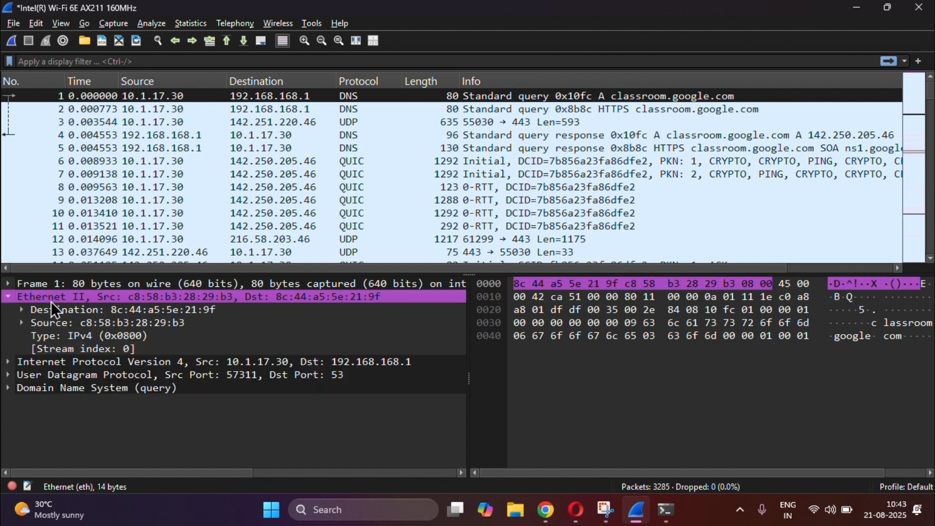
left_click(8, 298)
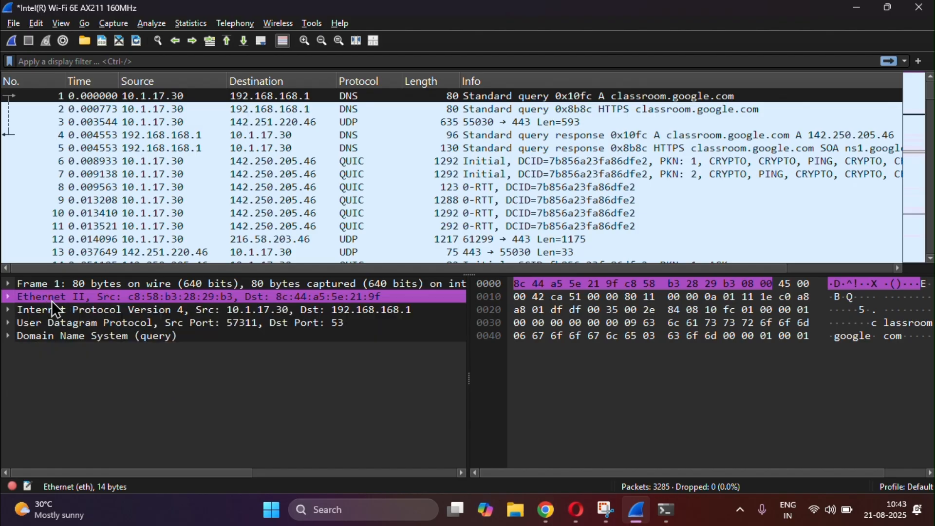
left_click(8, 297)
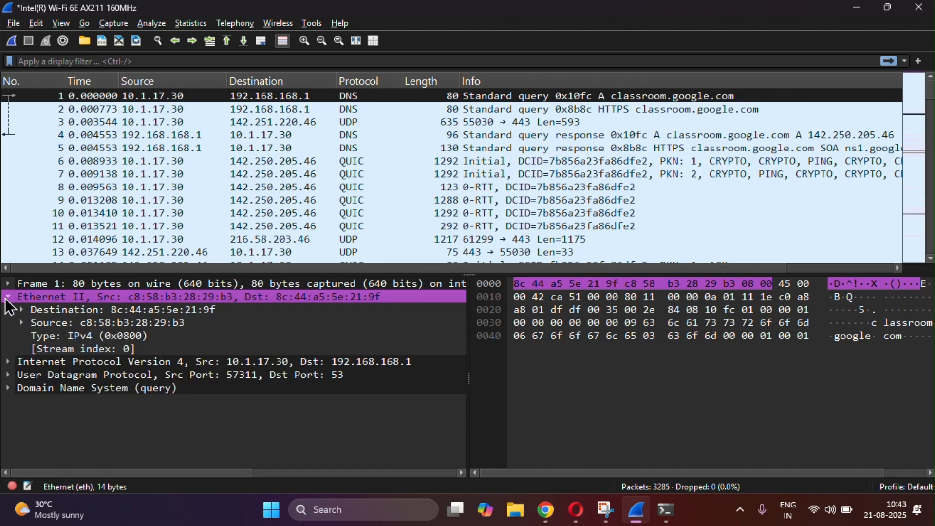
left_click(56, 310)
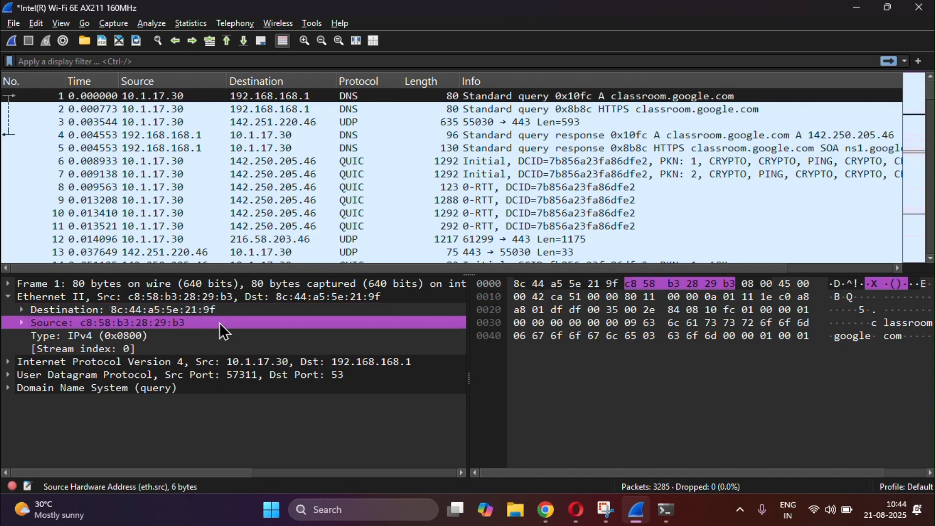
Step: Check the packet's source MAC address against the Wi-Fi adapter's physical address in Command Prompt, and highlight the destination address bytes in Wireshark
left_click(665, 510)
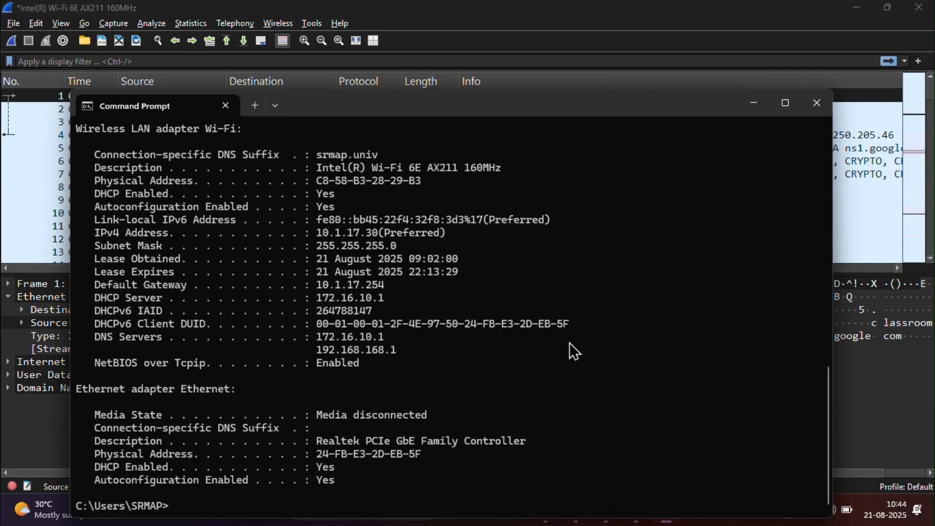
left_click_drag(326, 104, 449, 60)
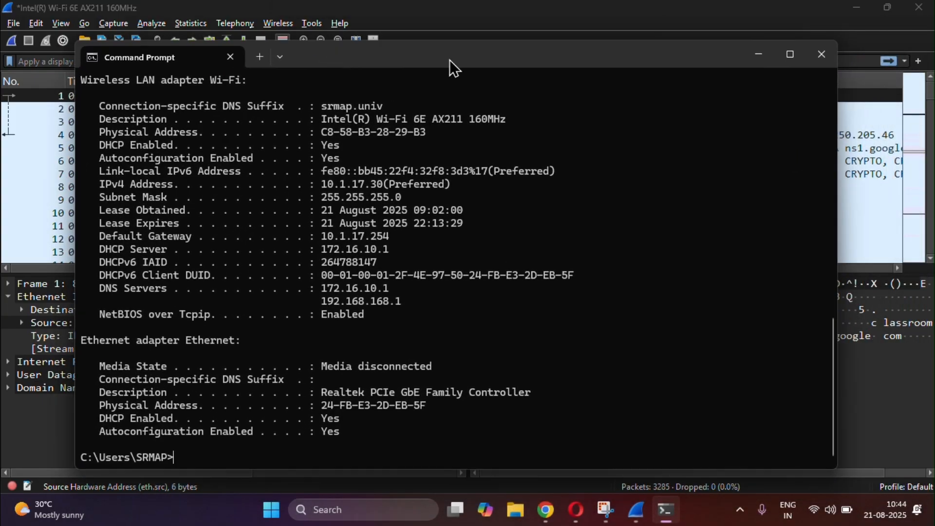
left_click(760, 55)
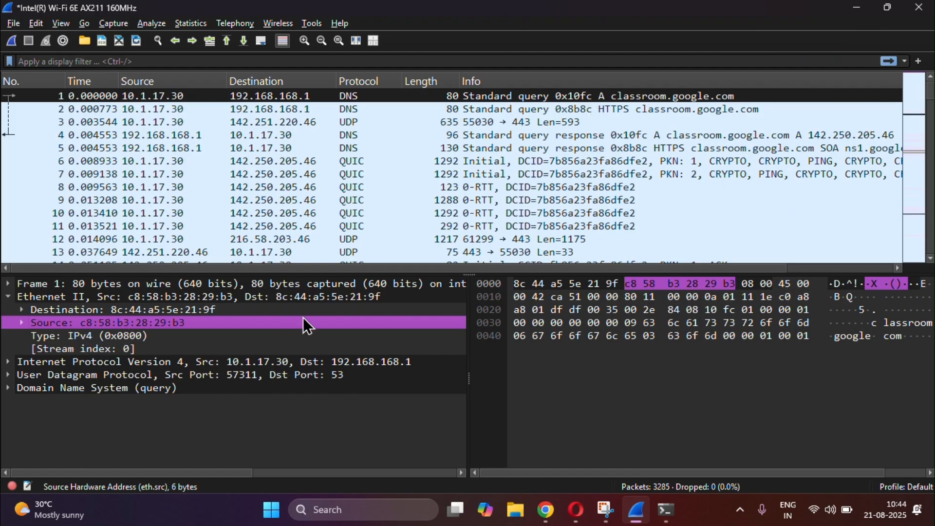
left_click(577, 284)
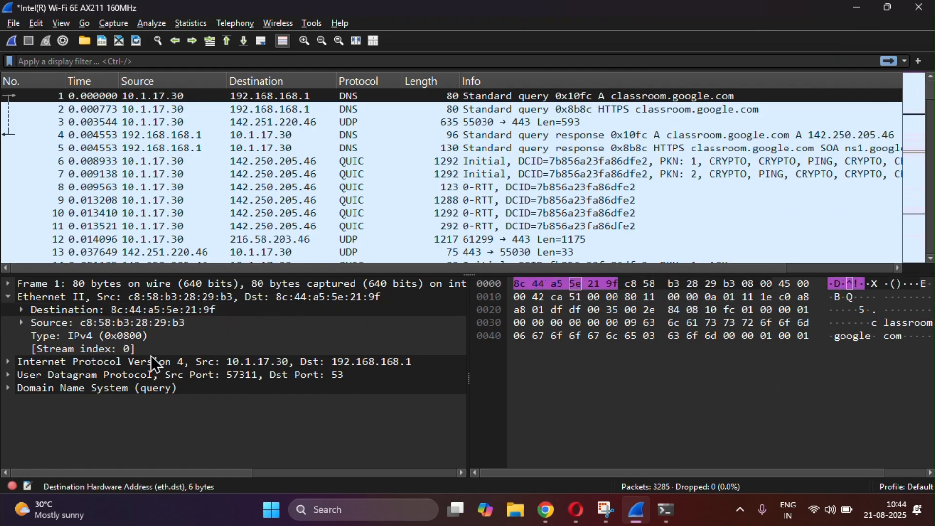
Step: Highlight the destination, source and type fields of packet 1's Ethernet II layer to locate their bytes
left_click(168, 312)
left_click(149, 323)
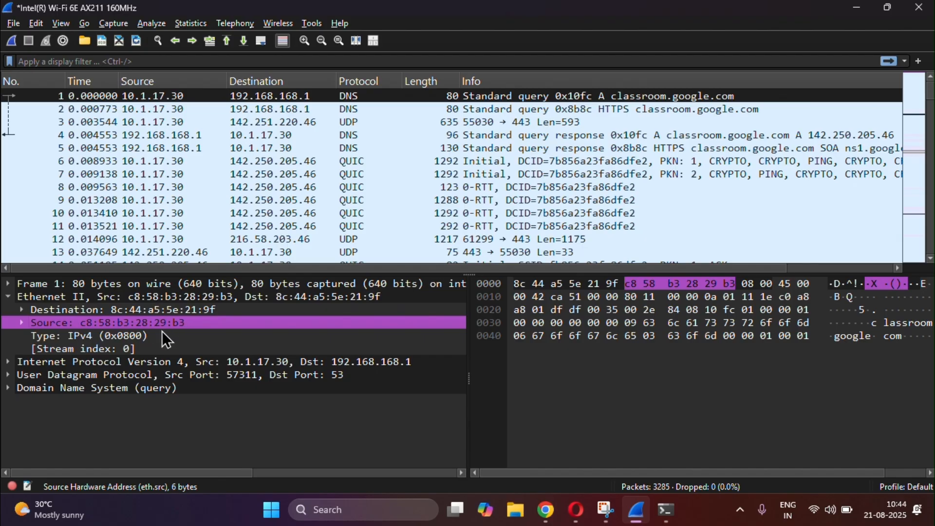
left_click(134, 339)
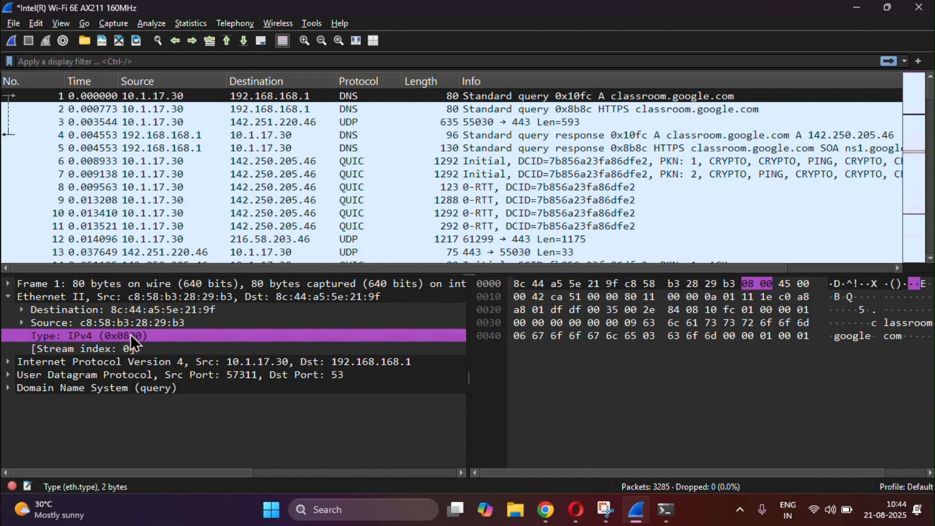
left_click(98, 316)
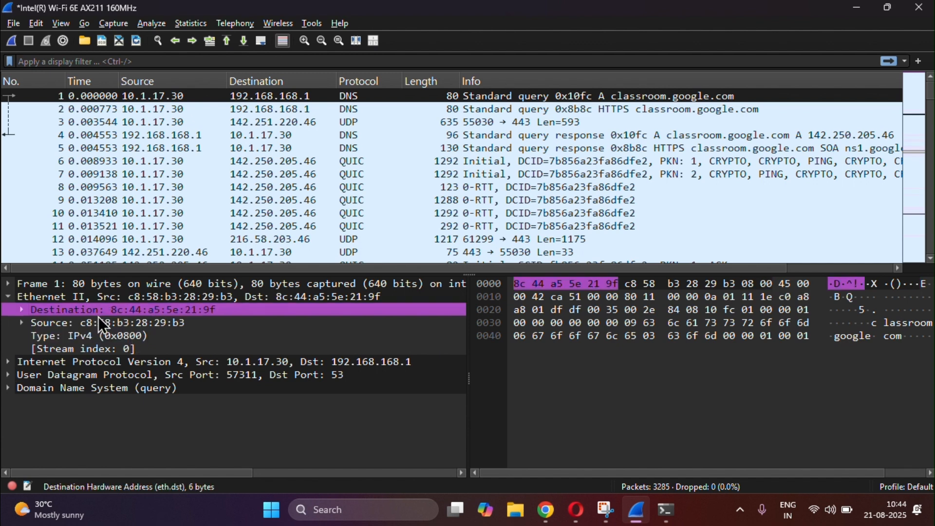
left_click(104, 323)
left_click(104, 336)
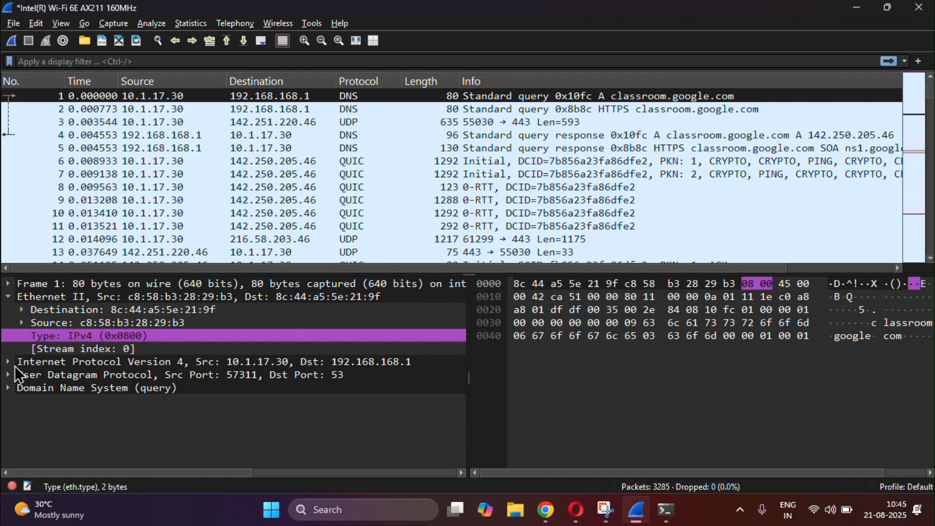
Step: Expand the Internet Protocol Version 4 layer of packet 1 and compare its header bytes with those of the Ethernet II layer
left_click(170, 361)
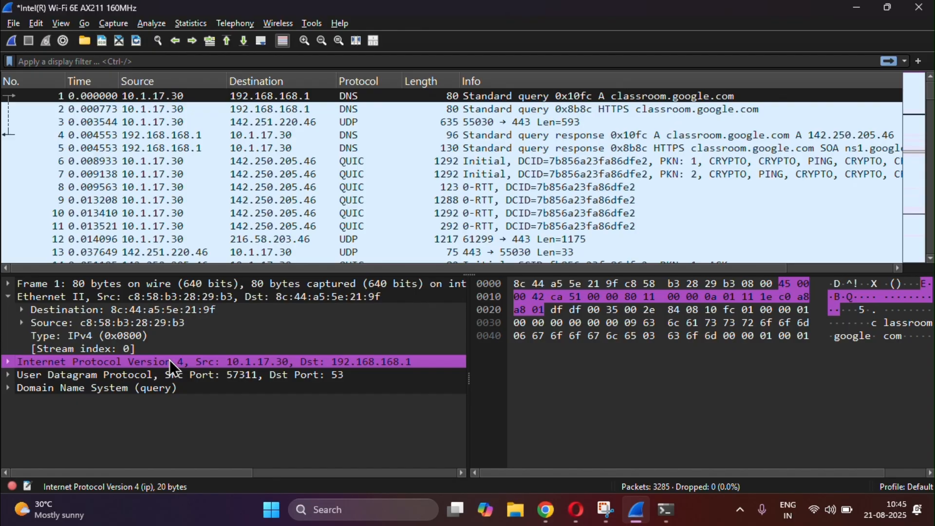
double_click(22, 361)
scroll(77, 399, "down", 2)
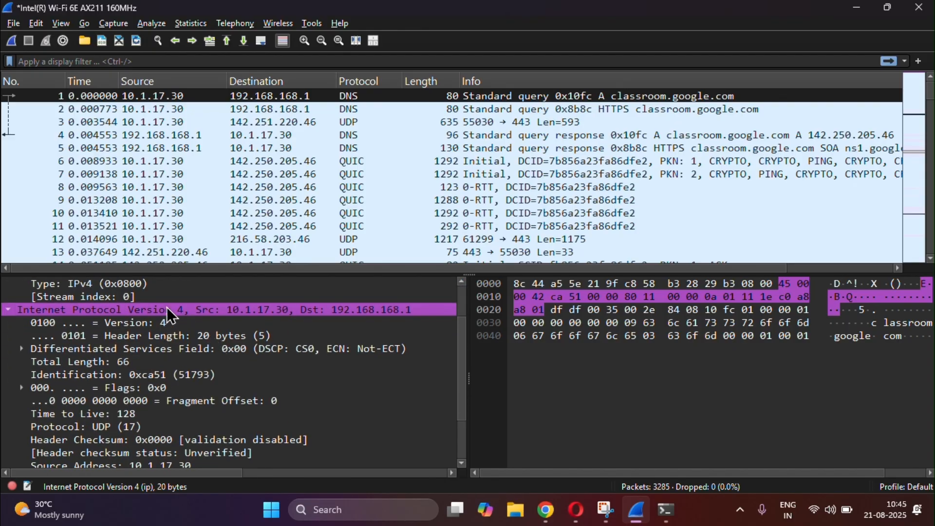
scroll(499, 321, "right", 1)
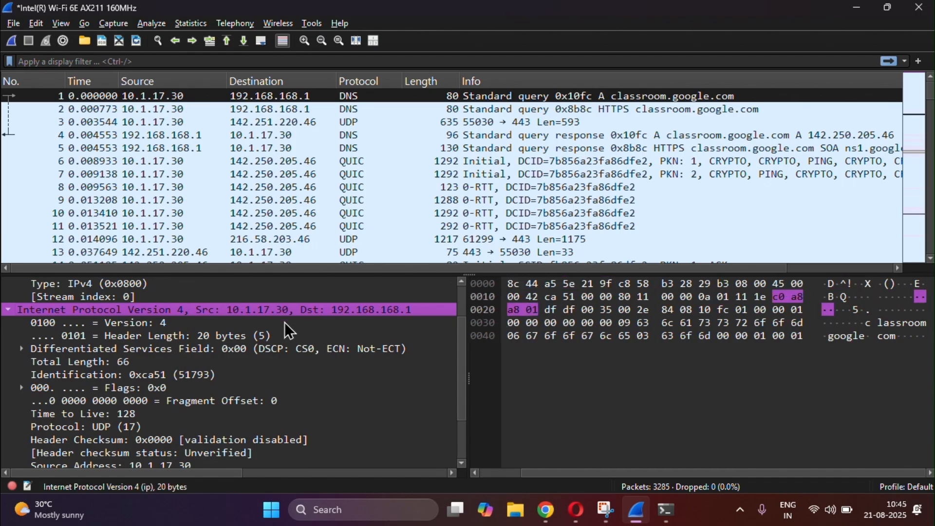
scroll(282, 322, "up", 2)
left_click(188, 298)
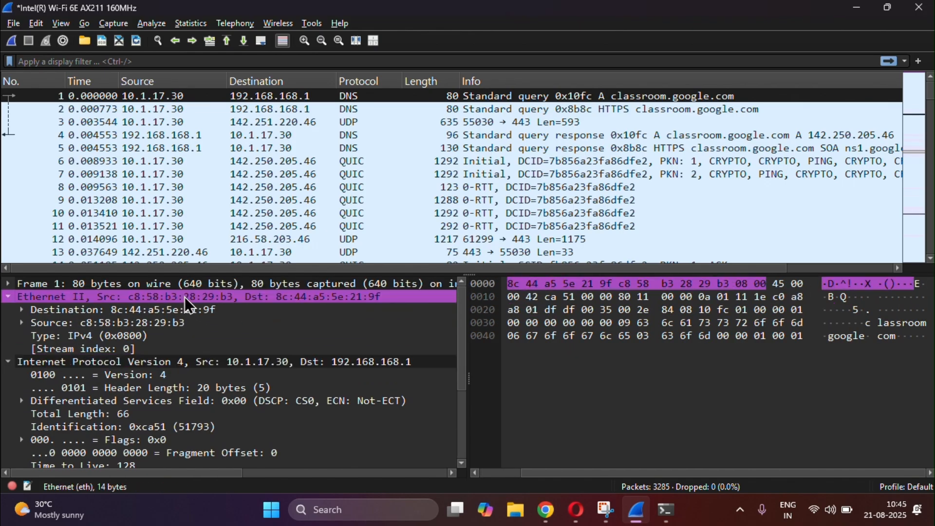
left_click(131, 362)
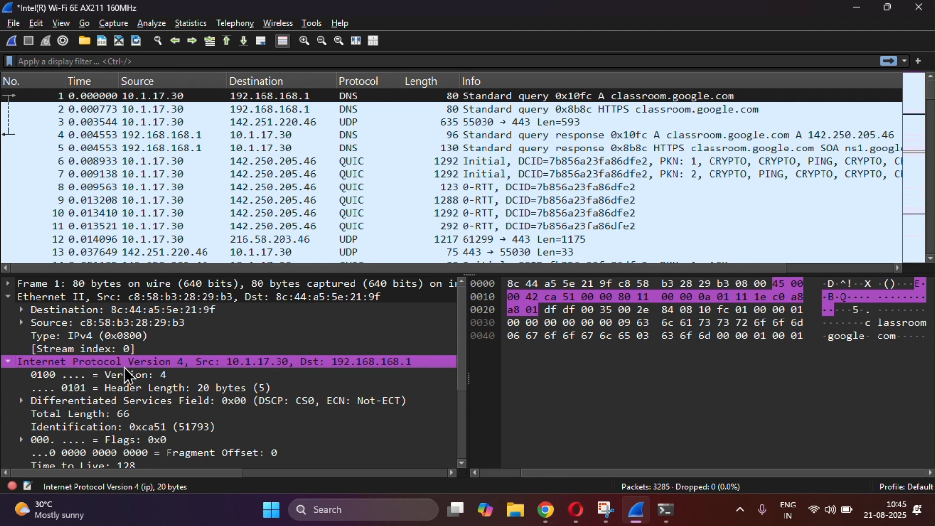
Step: Inspect the version, header length and Differentiated Services fields in packet 1's IPv4 header
left_click(96, 376)
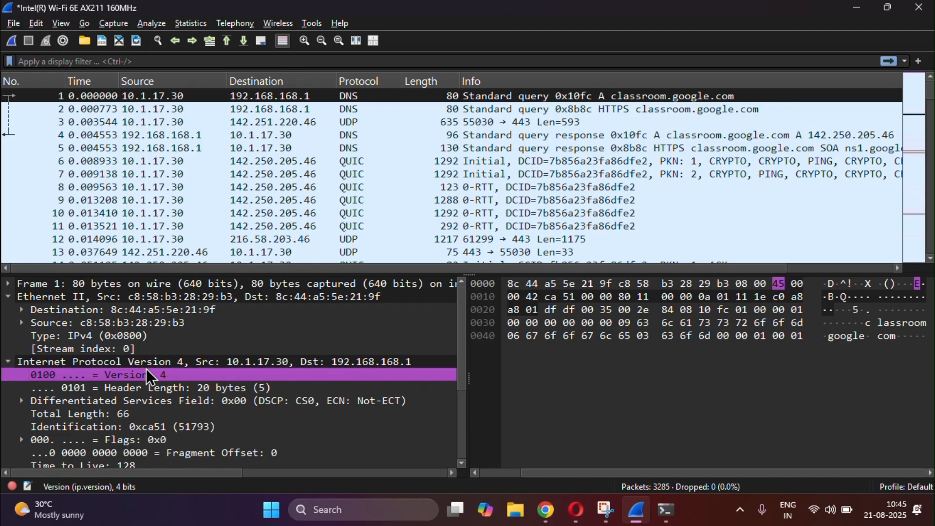
left_click(175, 388)
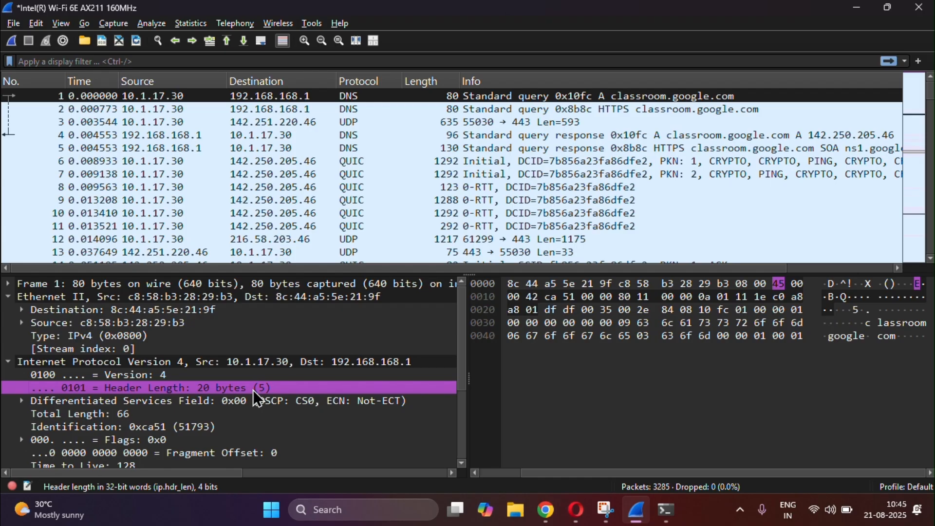
scroll(252, 390, "down", 3)
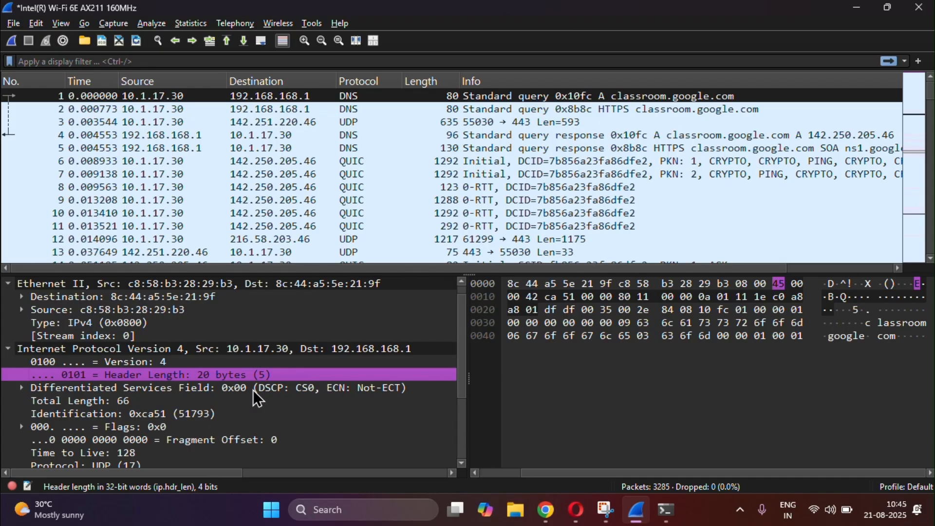
left_click(187, 363)
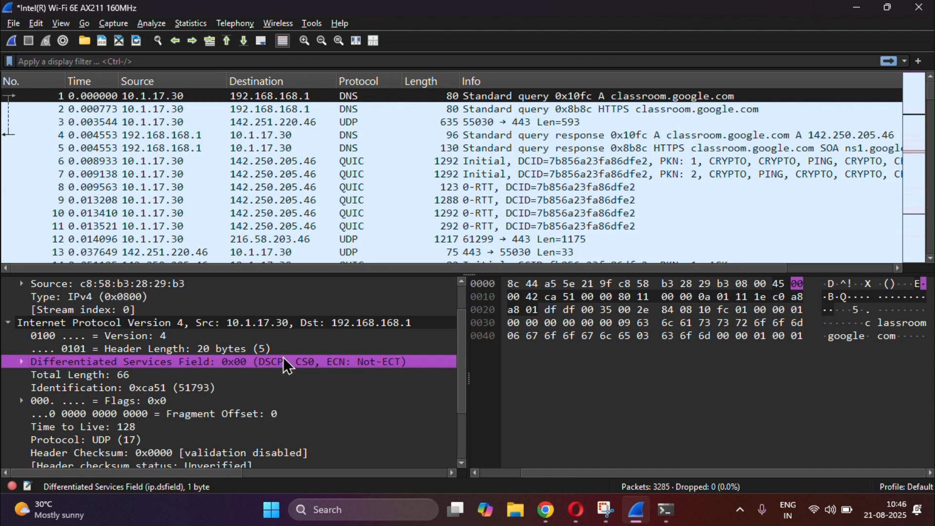
scroll(243, 362, "down", 1)
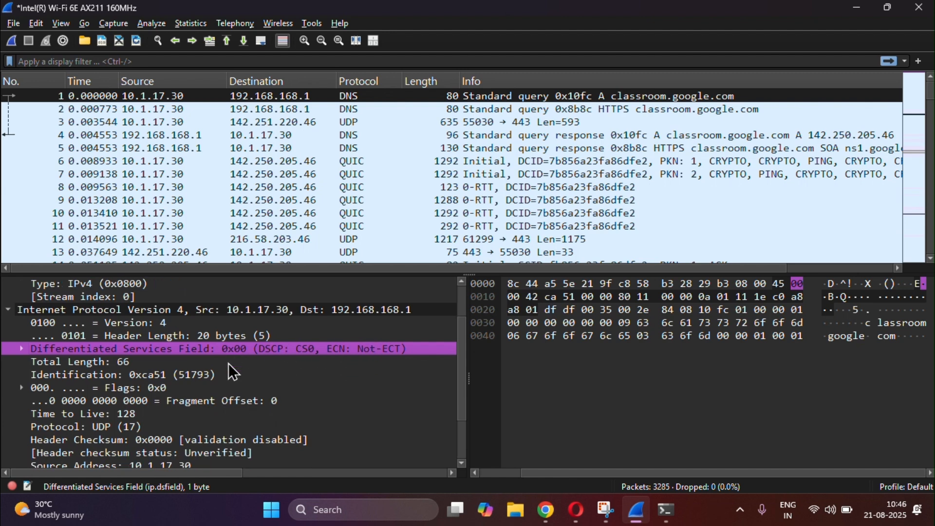
Step: Inspect the total length, identification and flags fields in packet 1's IPv4 header
left_click(228, 363)
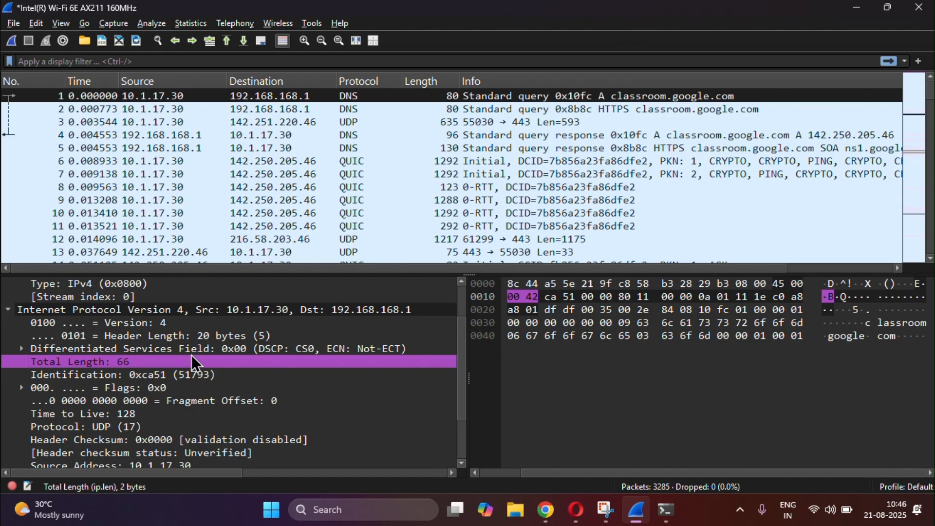
left_click(143, 375)
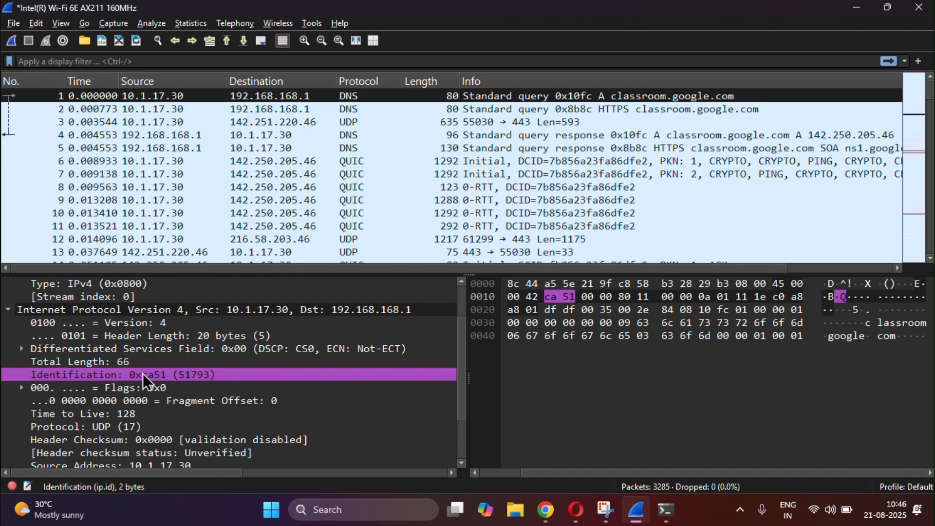
scroll(142, 373, "down", 2)
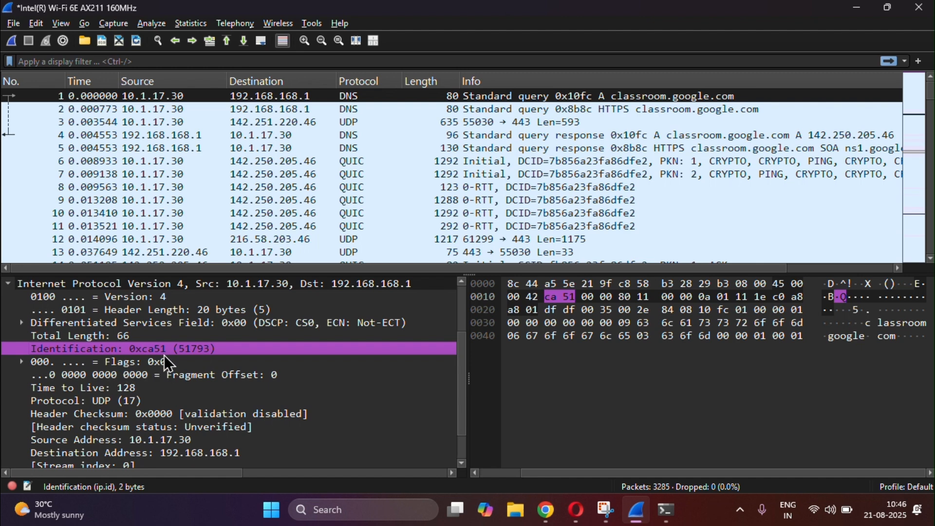
left_click(160, 363)
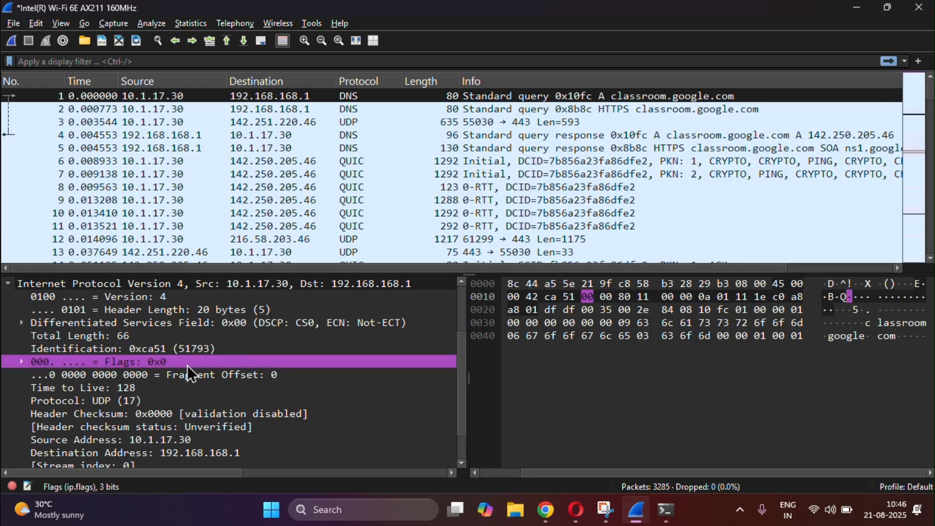
left_click(163, 351)
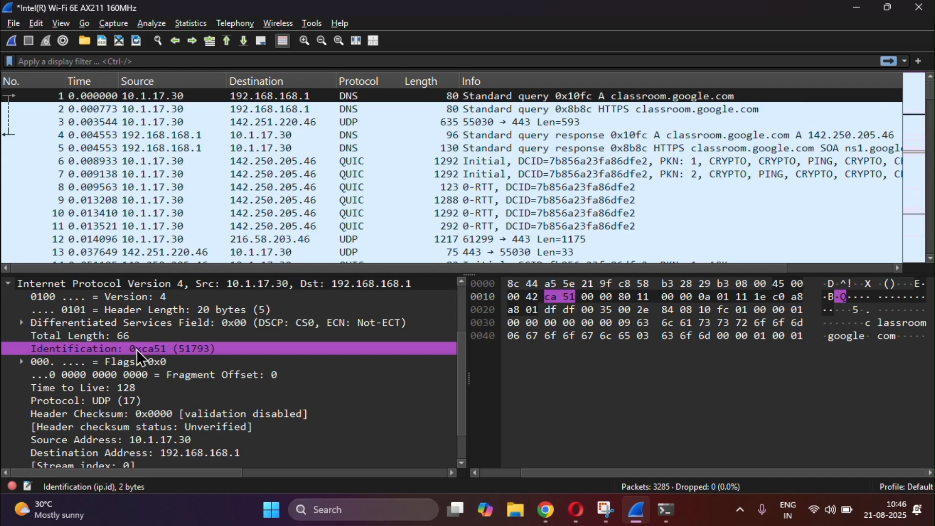
Step: Expand the IPv4 flags to view the individual bits, collapse them again, and highlight the Fragment Offset field
left_click(125, 361)
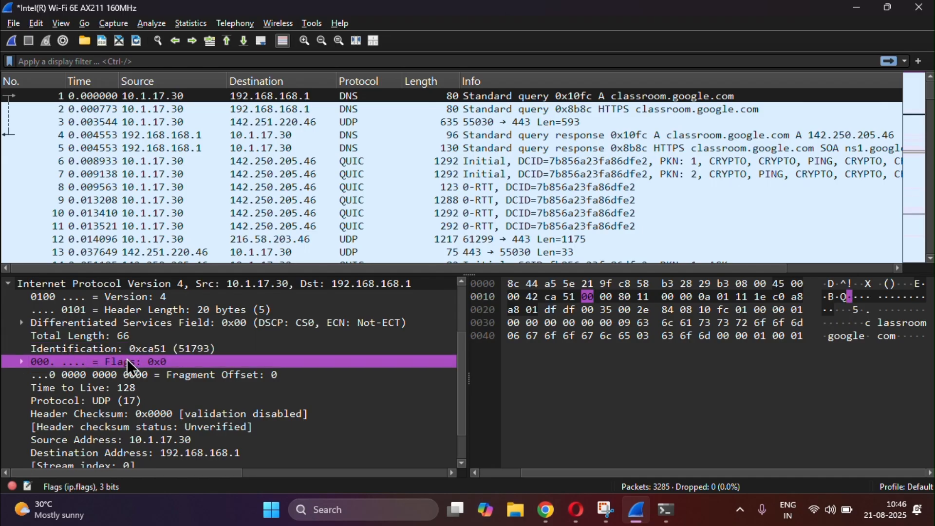
scroll(133, 373, "down", 1)
scroll(132, 373, "down", 1)
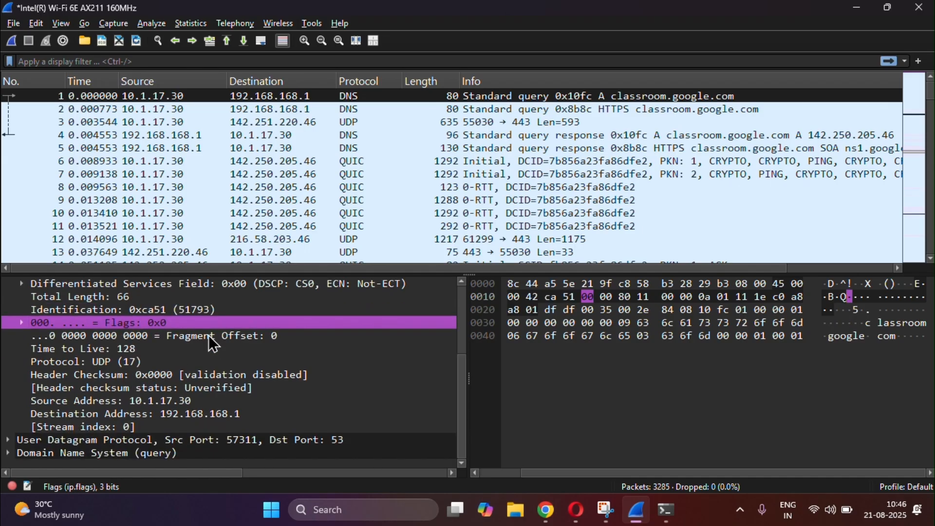
left_click(22, 323)
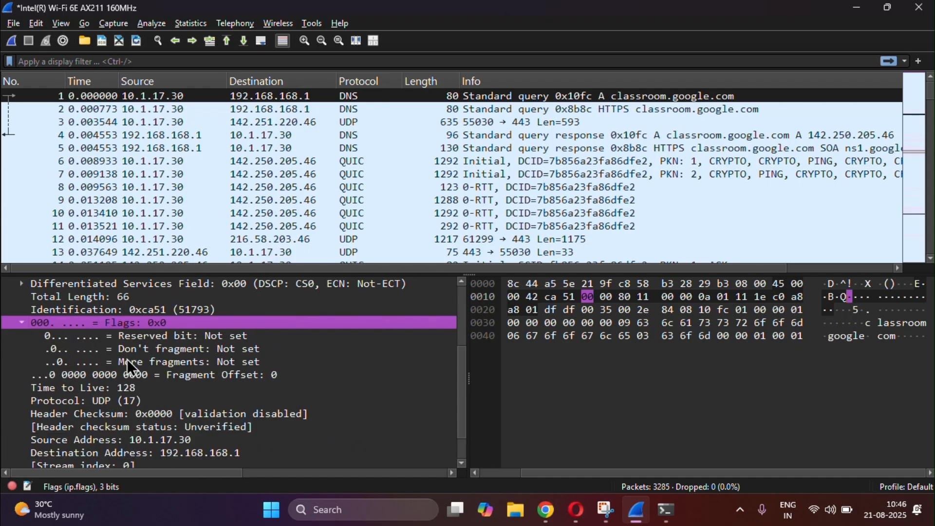
left_click(23, 323)
left_click(147, 335)
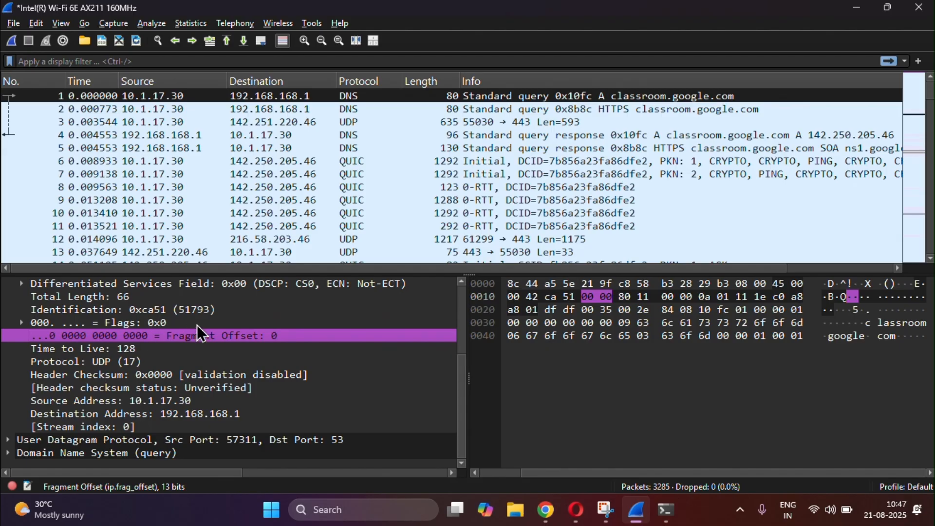
Step: Inspect the Time to Live and Protocol fields of packet 1's IPv4 header
left_click(151, 348)
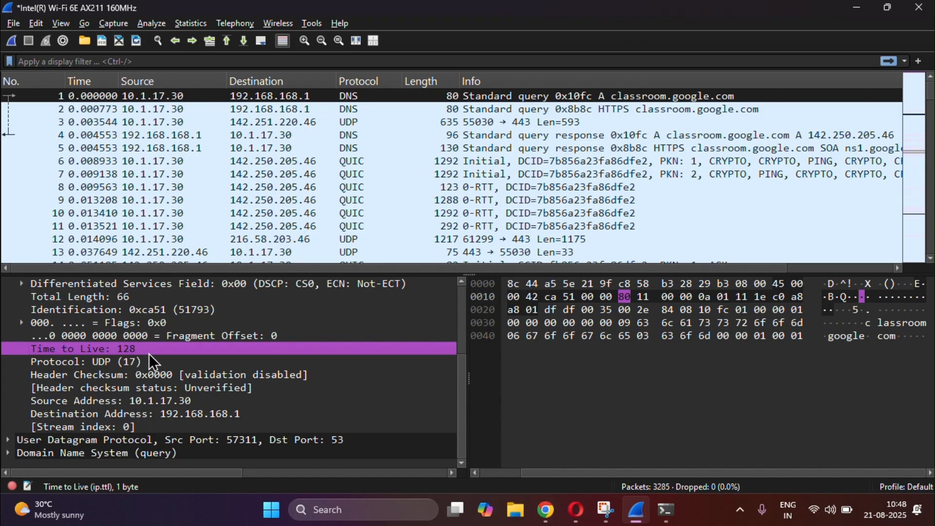
left_click(138, 361)
left_click(147, 349)
scroll(123, 367, "up", 3)
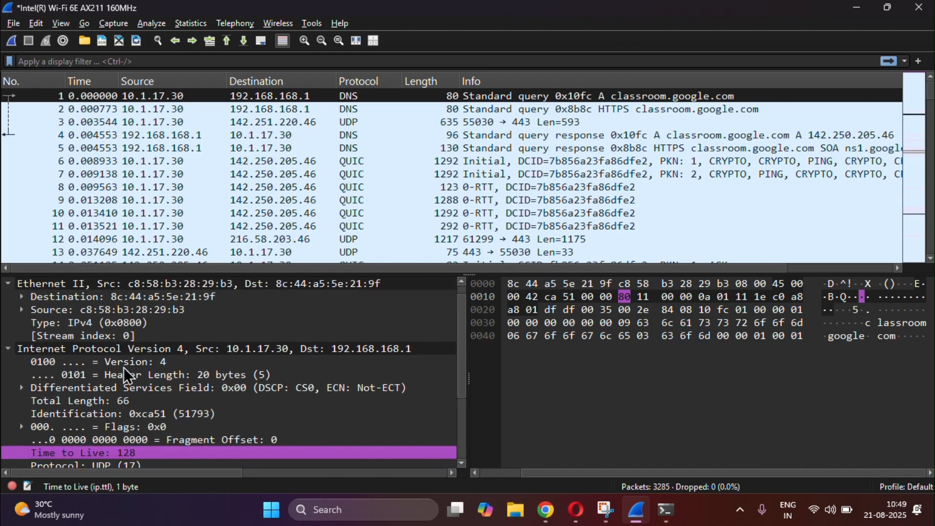
scroll(124, 367, "down", 3)
left_click(106, 362)
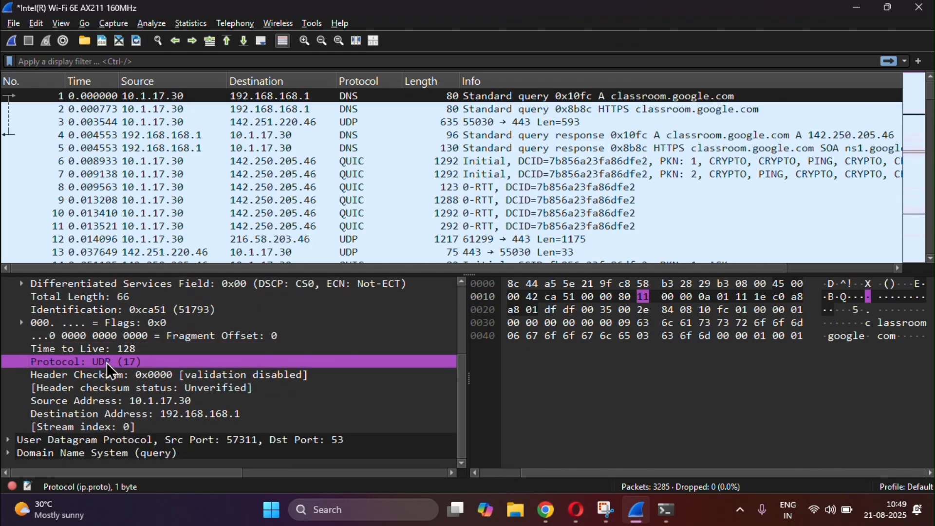
left_click(135, 348)
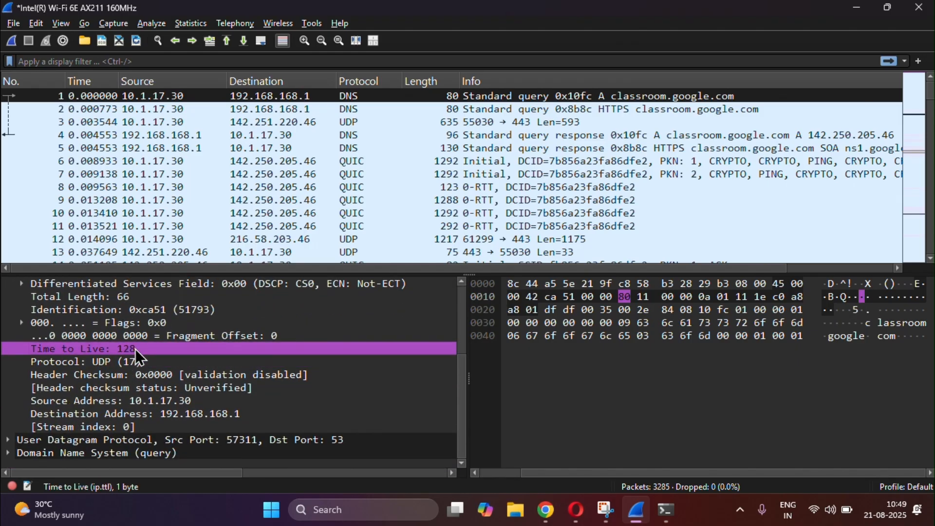
Step: Review the IPv4 header fields again in order, from version and header length through Differentiated Services to total length
scroll(135, 348, "up", 2)
scroll(122, 334, "up", 1)
left_click(132, 363)
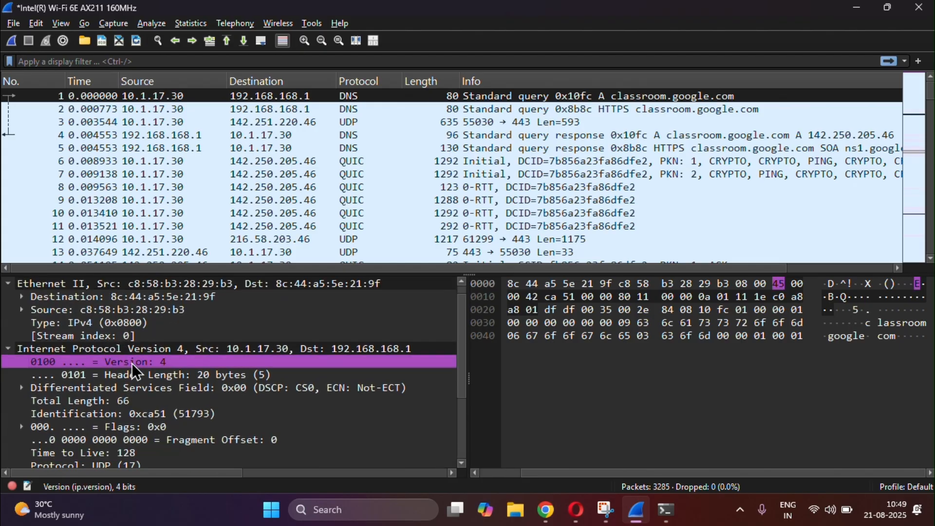
scroll(132, 363, "down", 1)
scroll(139, 359, "down", 1)
left_click(159, 350)
scroll(159, 350, "down", 3)
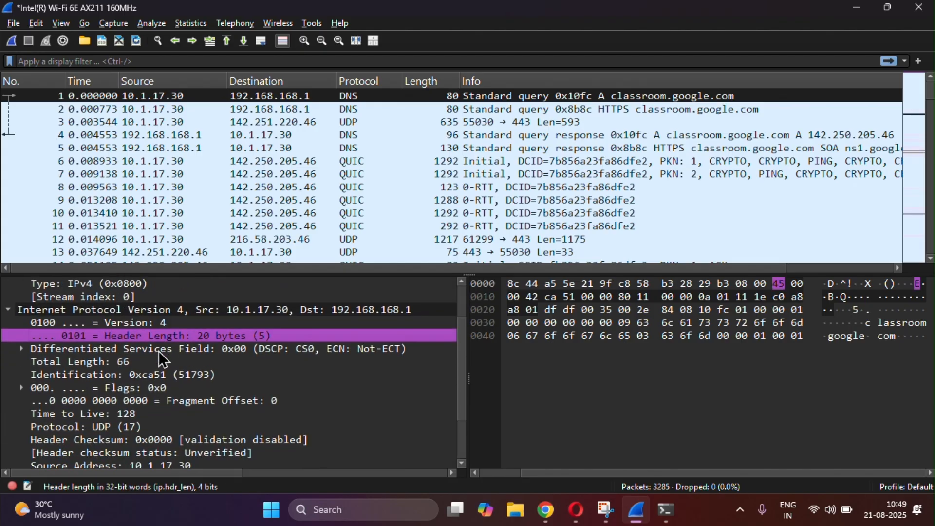
left_click(162, 325)
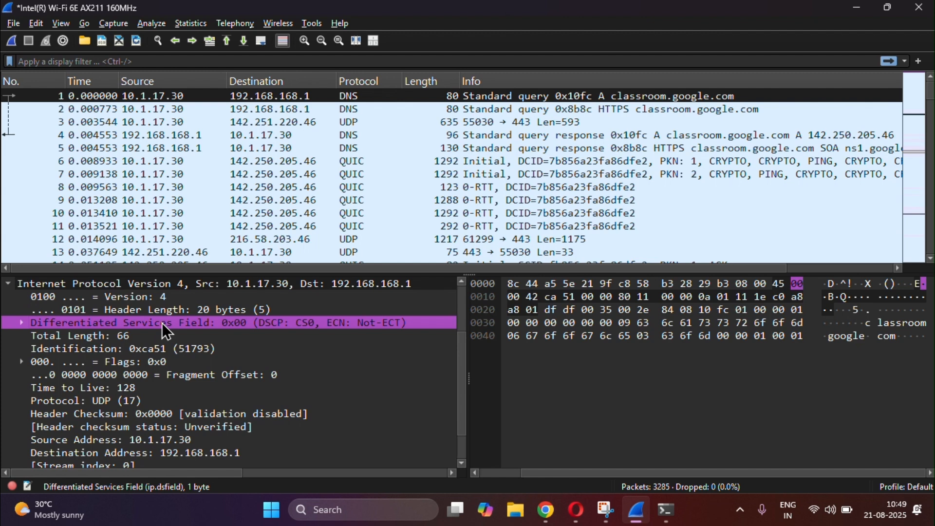
left_click(124, 339)
Step: Recheck the IPv4 identification, Differentiated Services and flags fields, ending on Time to Live
scroll(123, 340, "down", 1)
left_click(128, 339)
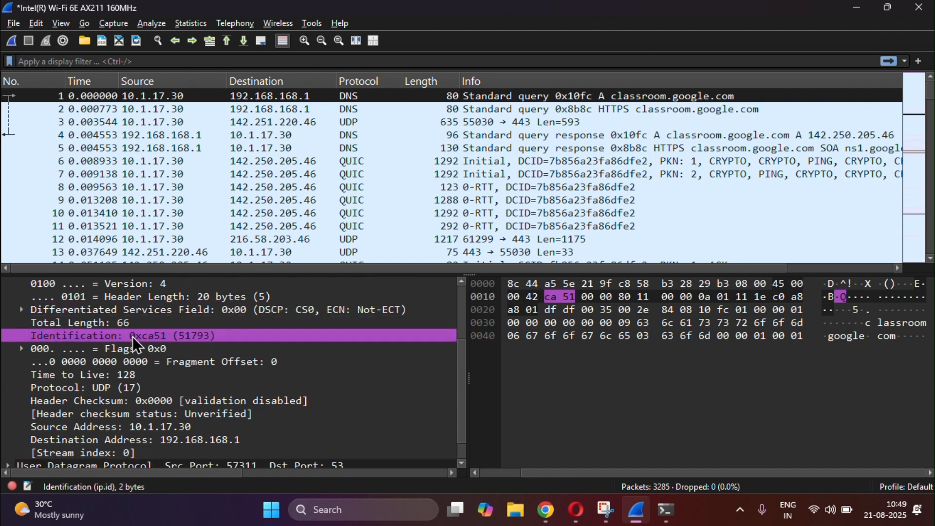
scroll(132, 337, "down", 2)
left_click(148, 325)
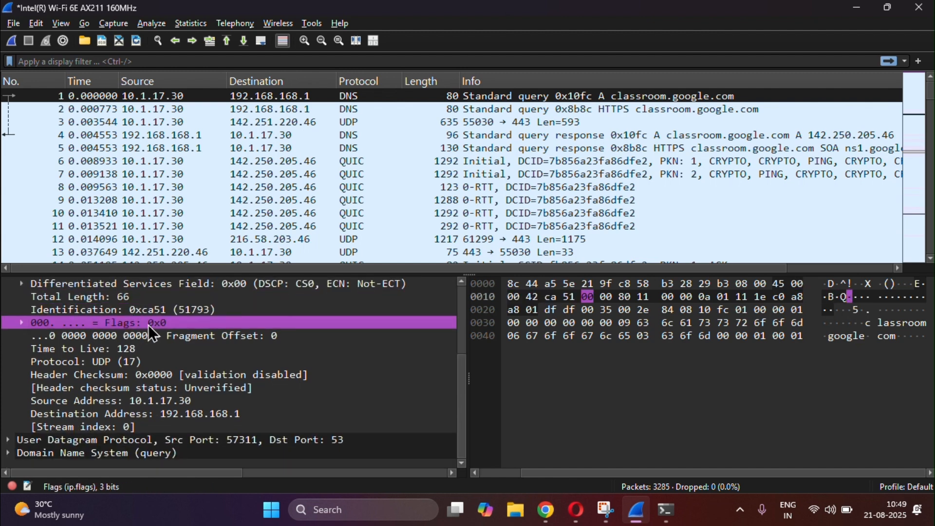
left_click(180, 282)
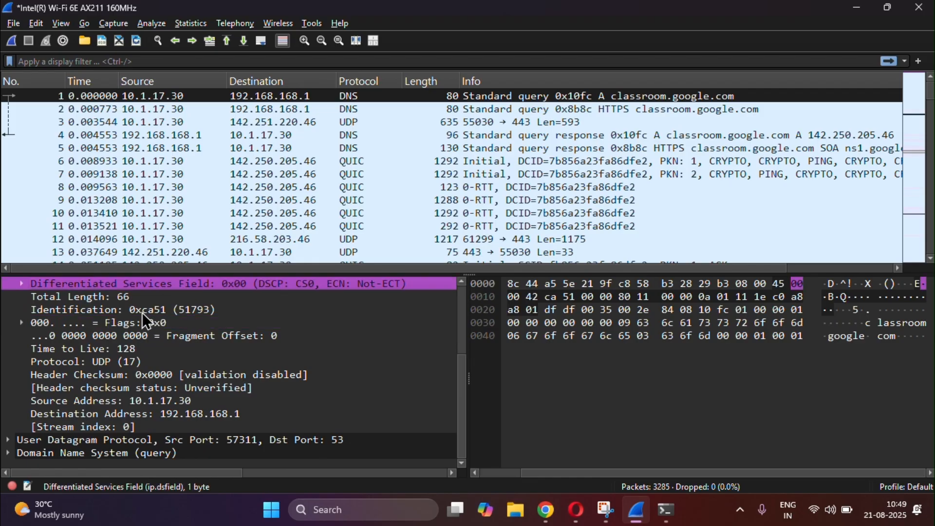
left_click(128, 323)
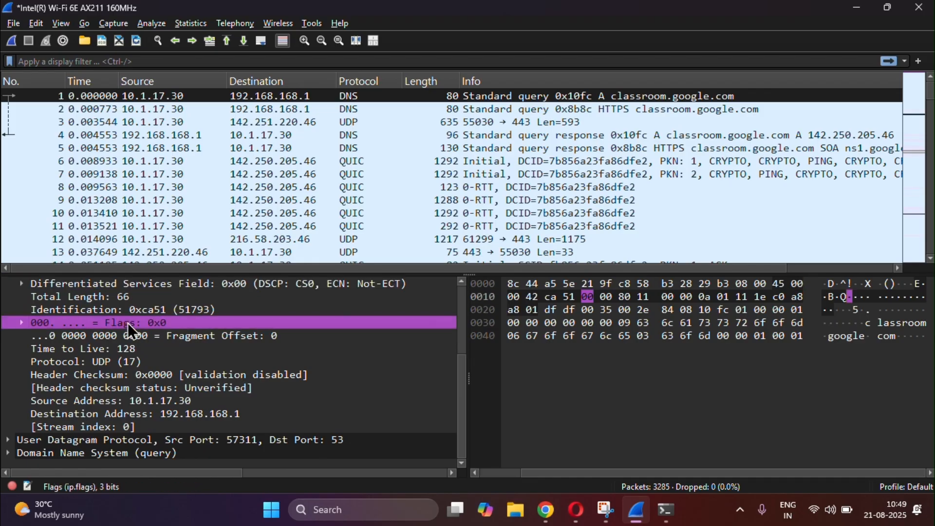
left_click(100, 349)
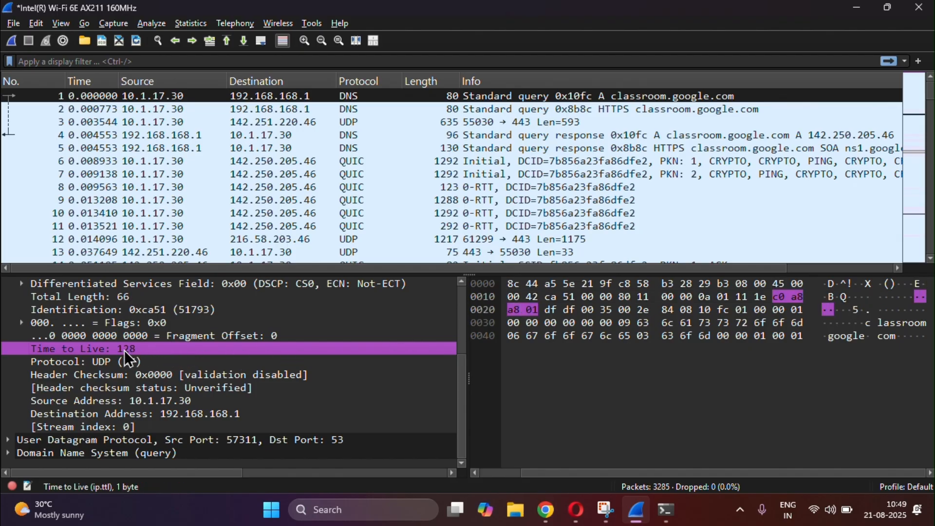
Step: Inspect packet 1's IPv4 Protocol, Header Checksum, Source Address and Destination Address fields in order
left_click(114, 360)
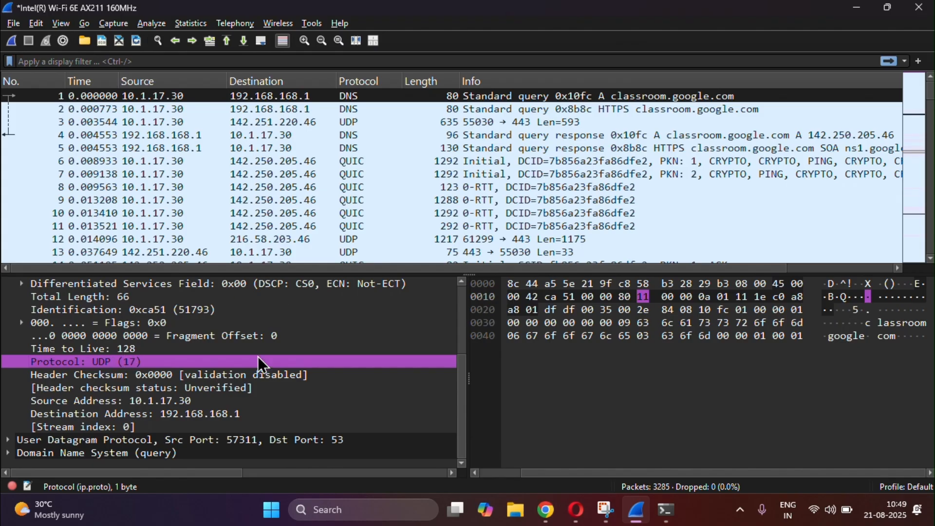
scroll(248, 363, "up", 3)
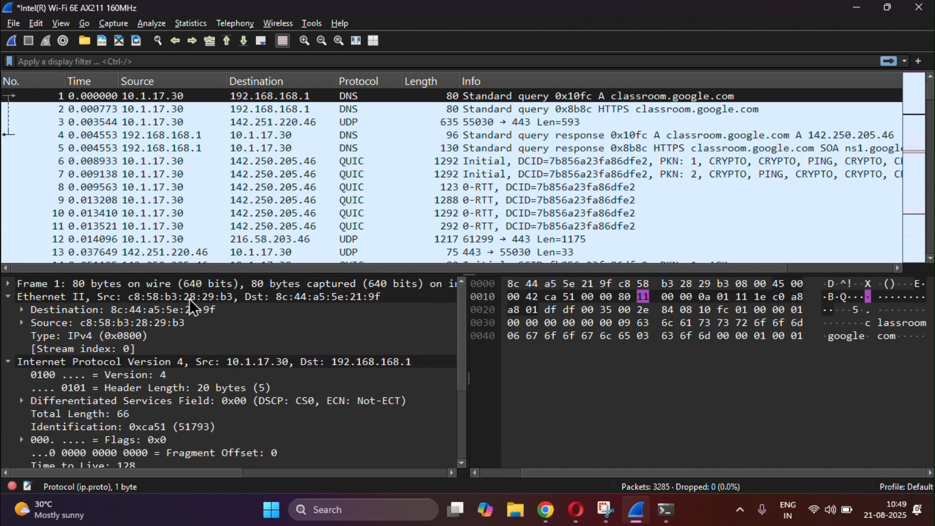
scroll(139, 369, "down", 3)
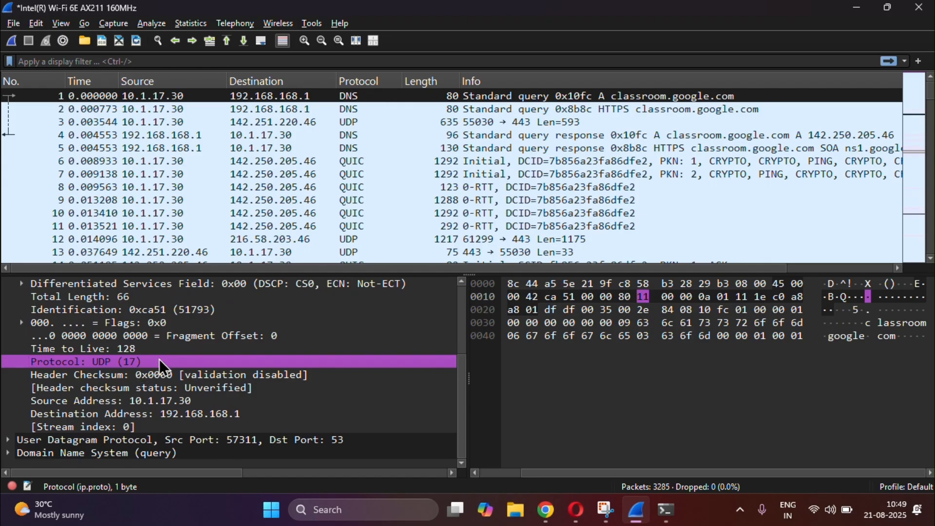
left_click(116, 379)
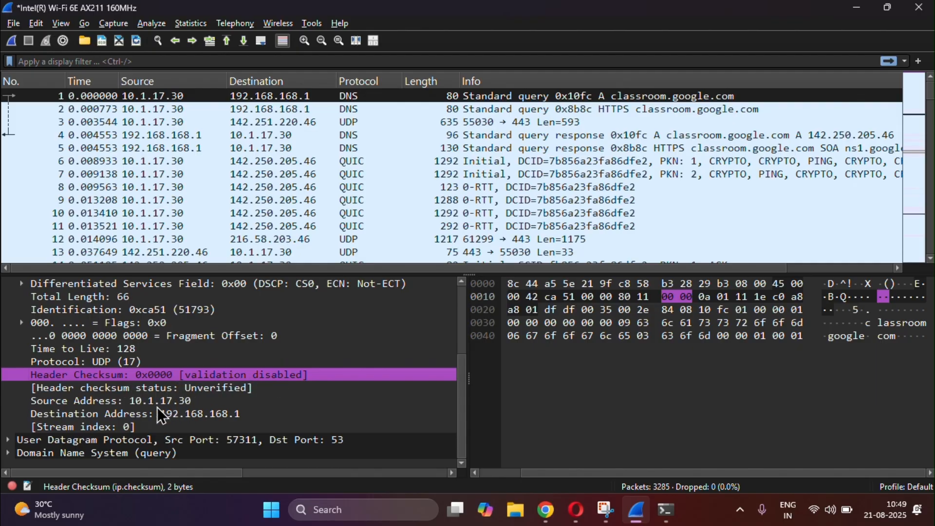
left_click(145, 405)
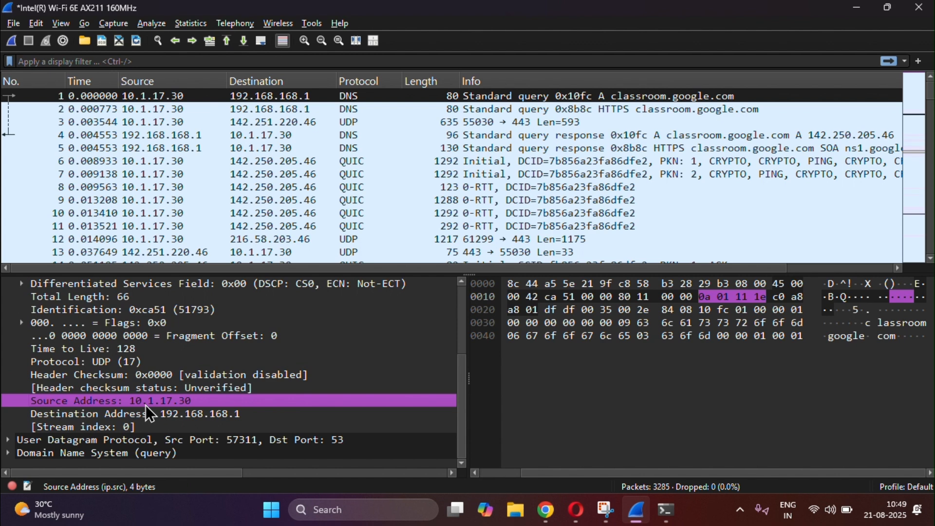
left_click(148, 414)
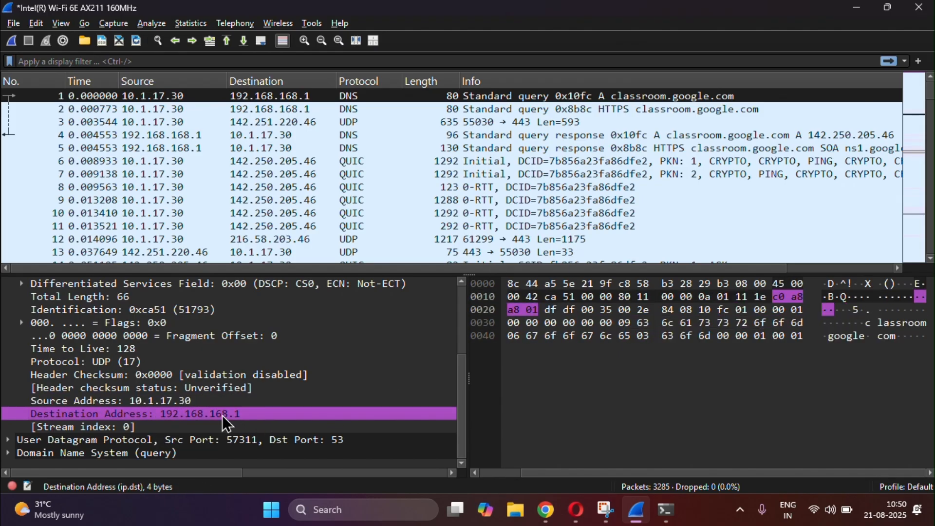
Step: Collapse the Ethernet II and Internet Protocol Version 4 layers and expand the User Datagram Protocol layer
scroll(214, 409, "up", 3)
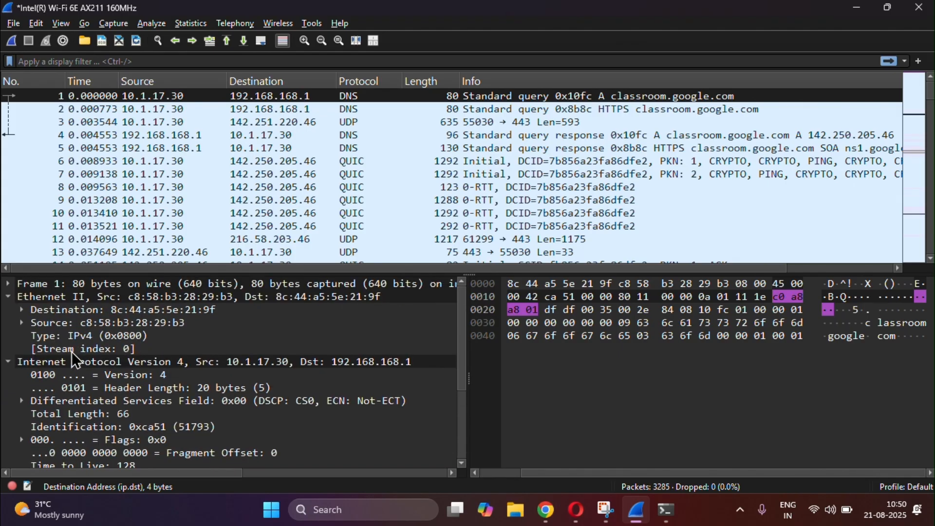
left_click(9, 297)
left_click(7, 309)
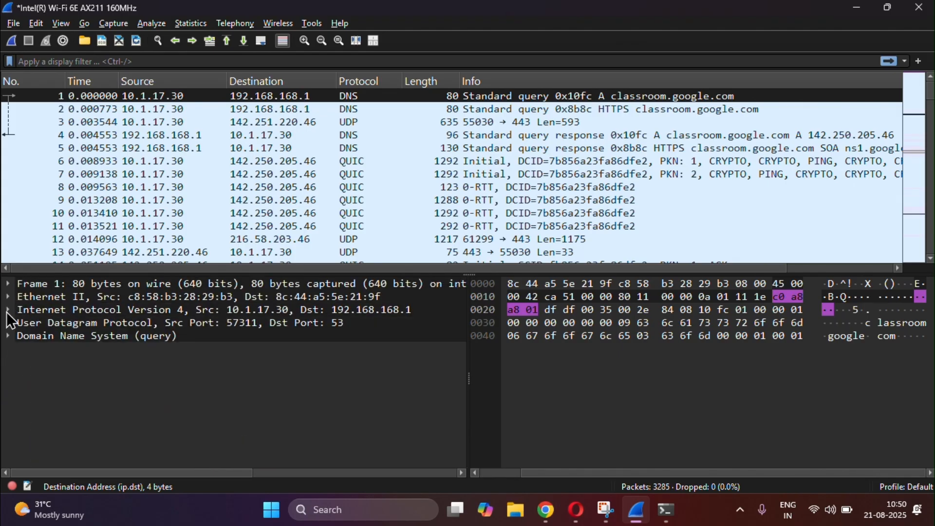
left_click(9, 323)
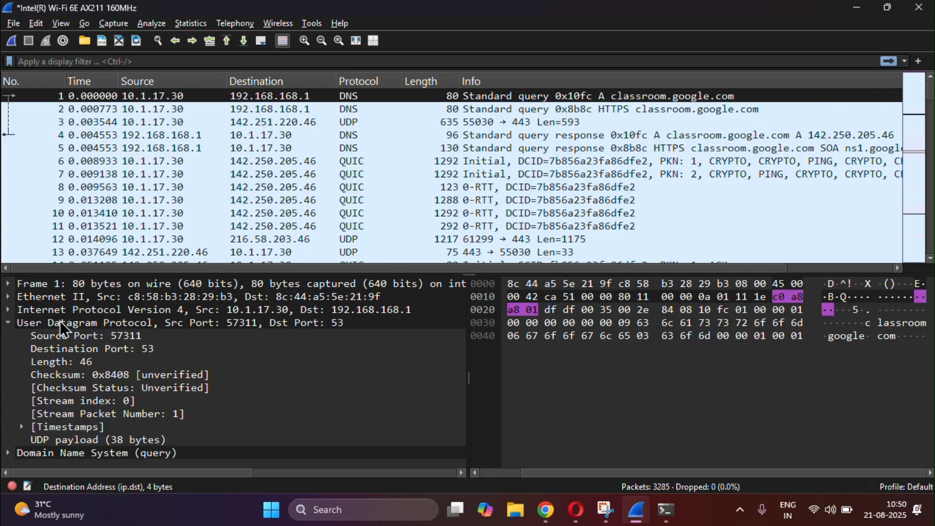
Step: Reopen the IPv4 layer to recheck its Protocol field, and collapse the layer again
left_click(20, 311)
scroll(54, 384, "down", 1)
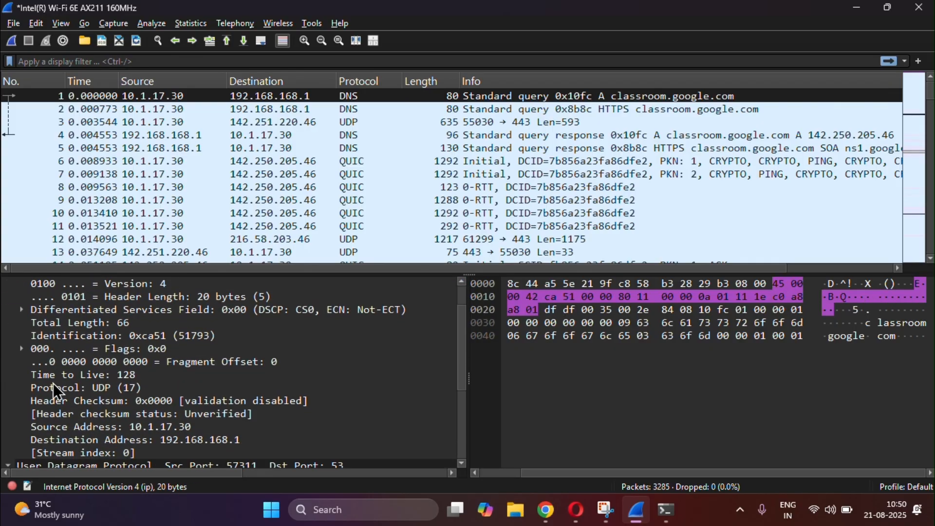
left_click(72, 381)
left_click(75, 384)
scroll(75, 385, "up", 1)
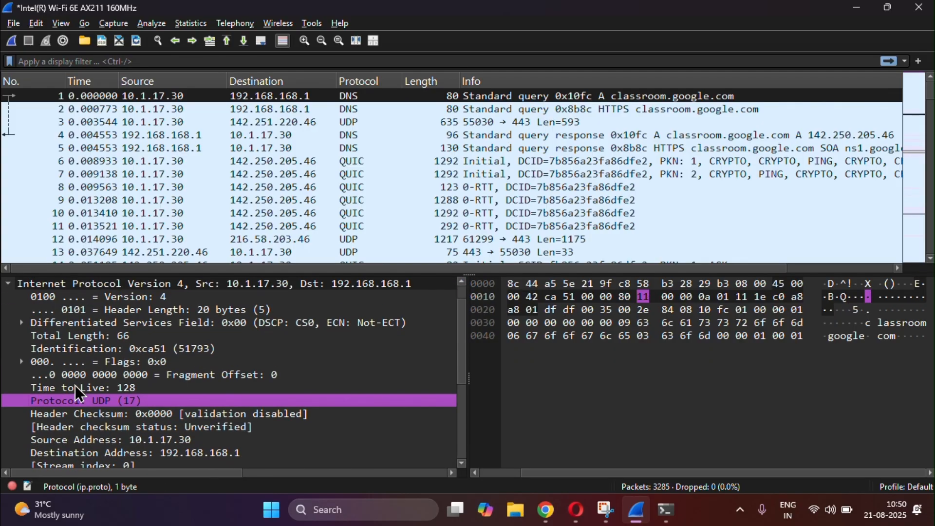
scroll(75, 385, "up", 1)
left_click(8, 314)
Step: Inspect the UDP source and destination port fields, revisiting both, and highlight the Length field
left_click(74, 339)
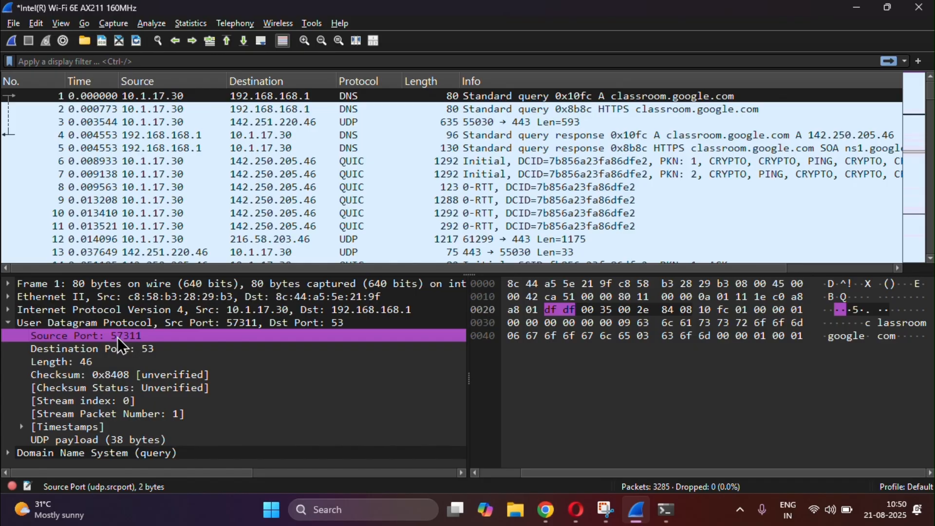
left_click(134, 350)
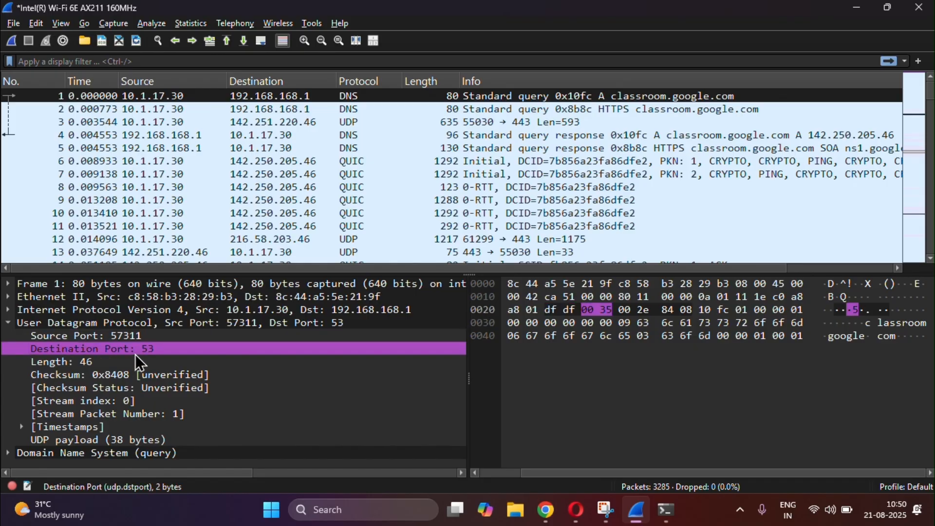
left_click(117, 337)
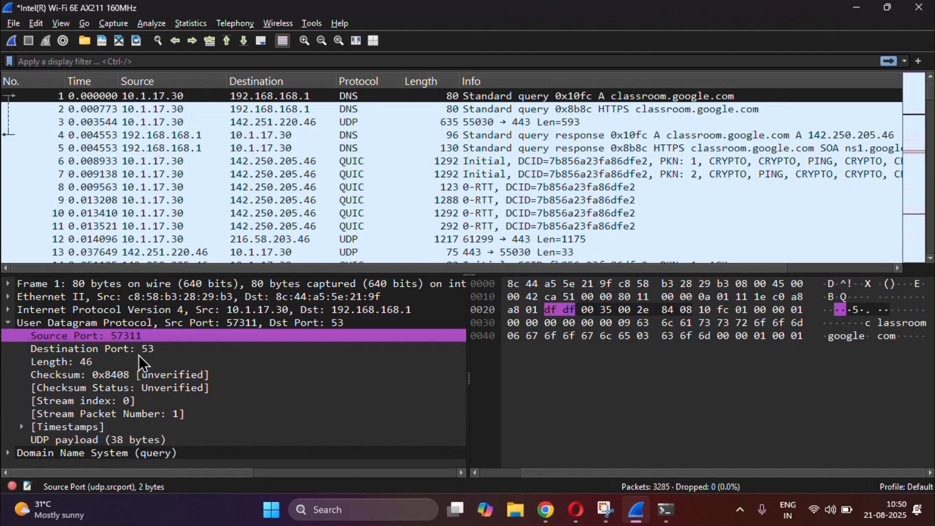
left_click(123, 349)
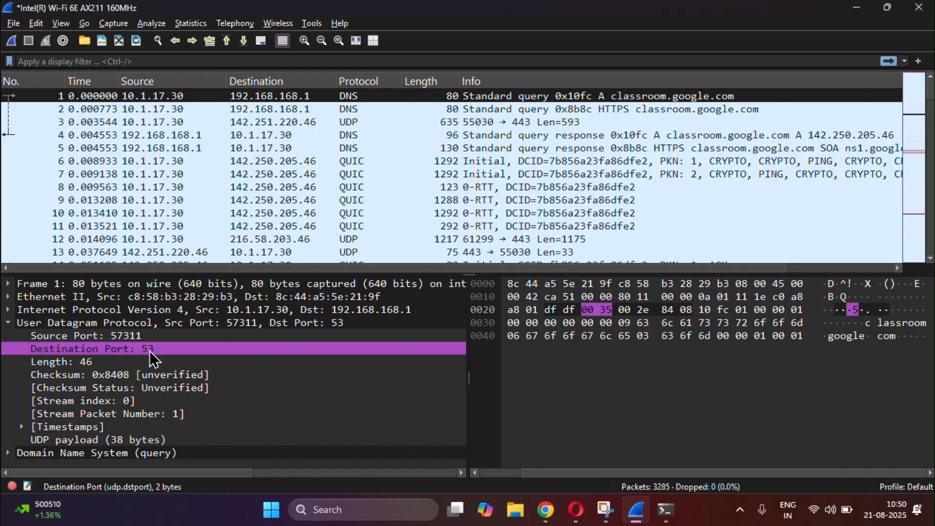
left_click(83, 361)
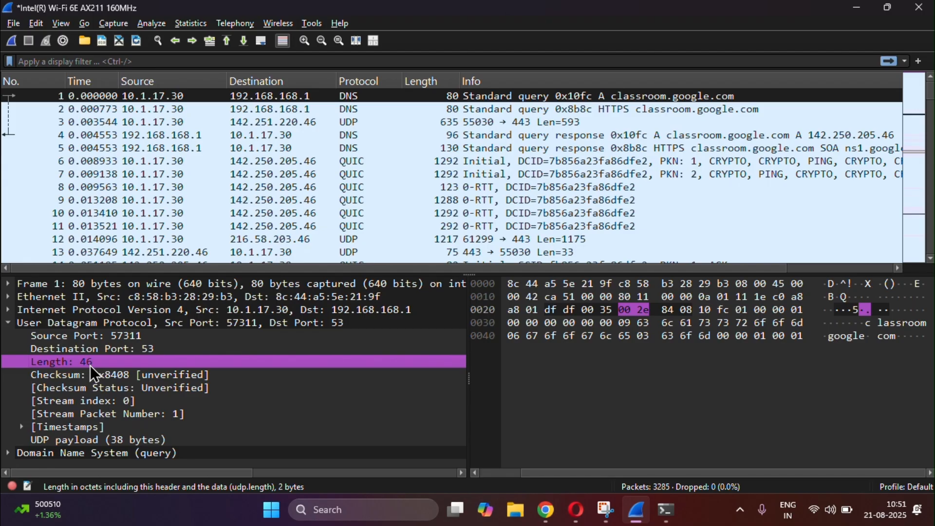
Step: Examine the UDP payload, checksum and checksum status, and briefly expand the timestamps before returning to the payload
left_click(145, 442)
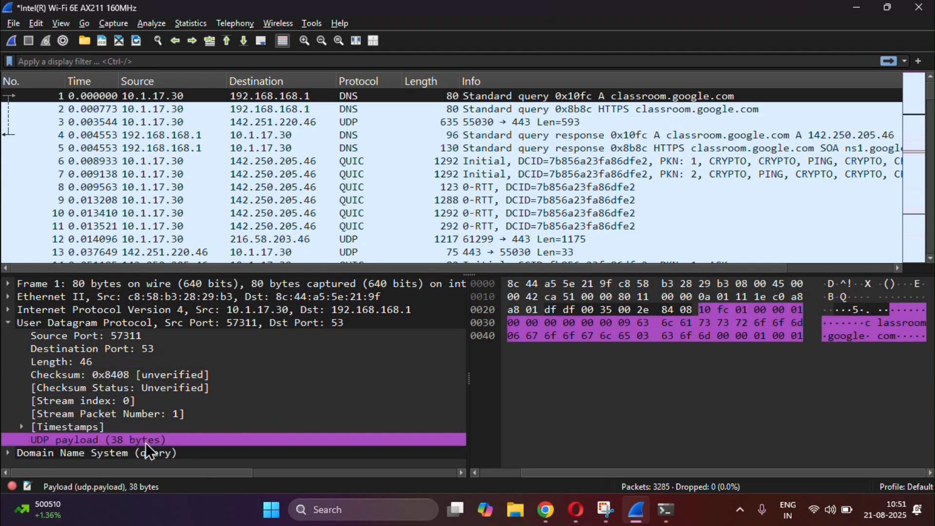
left_click(174, 379)
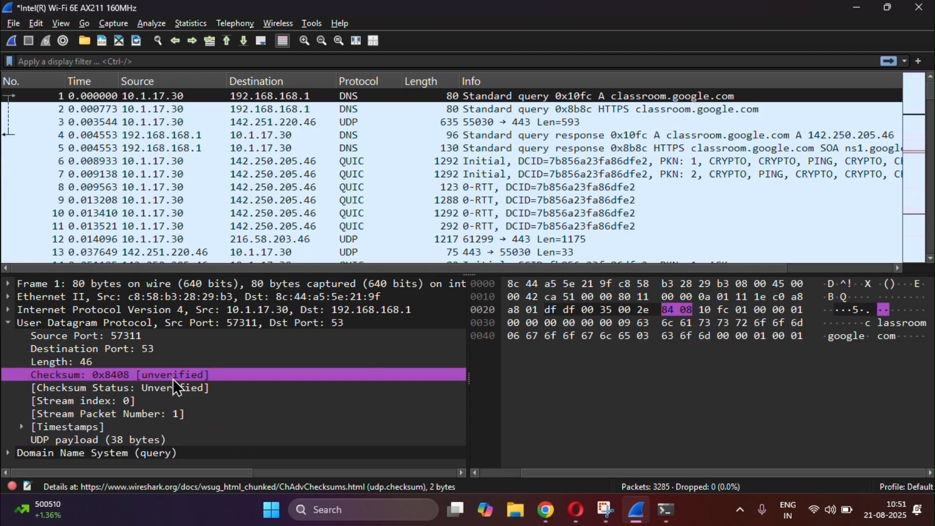
left_click(152, 389)
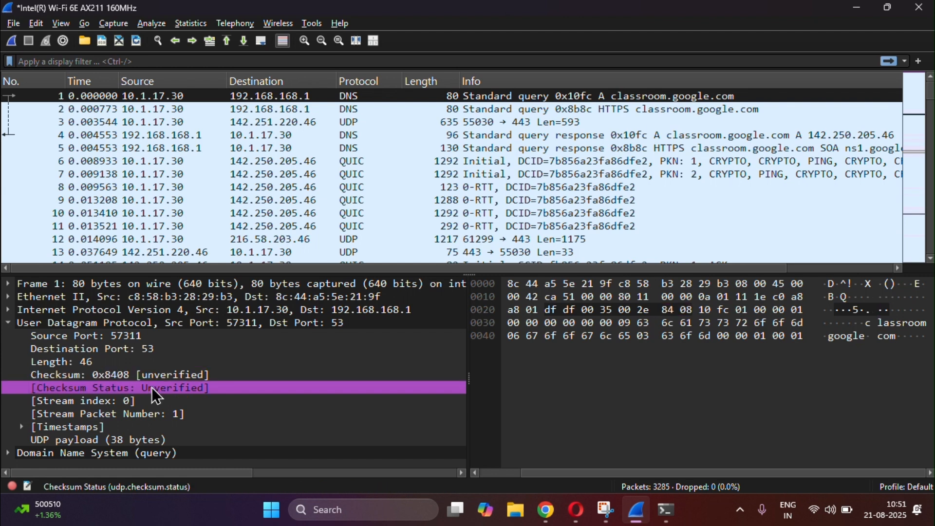
left_click(22, 427)
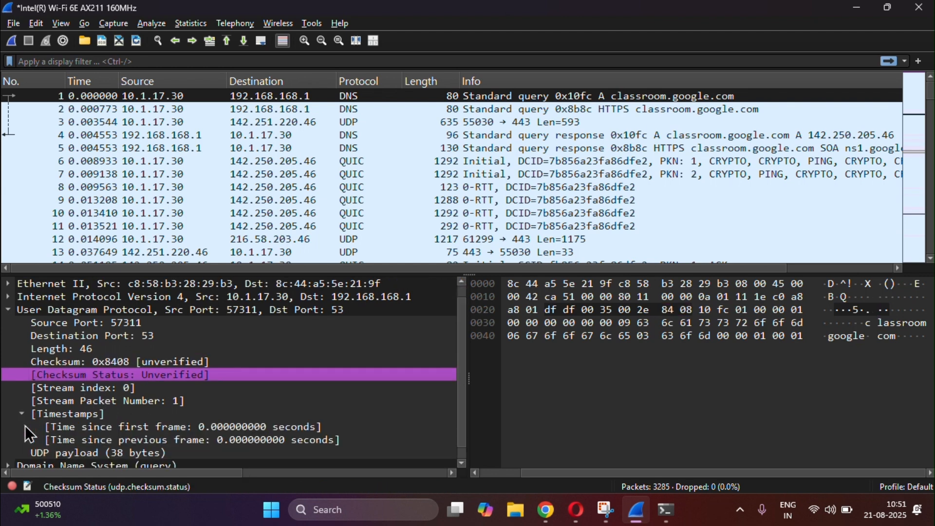
scroll(25, 424, "down", 1)
left_click(21, 405)
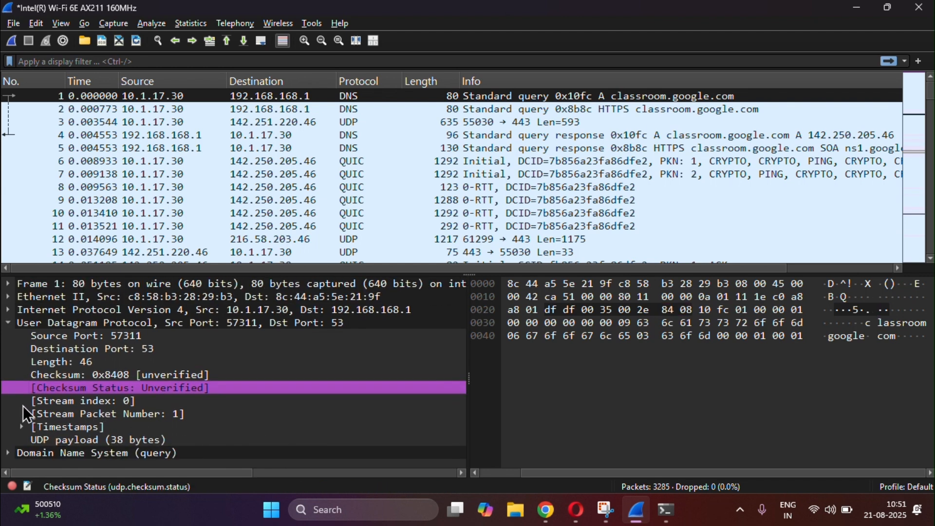
left_click(80, 440)
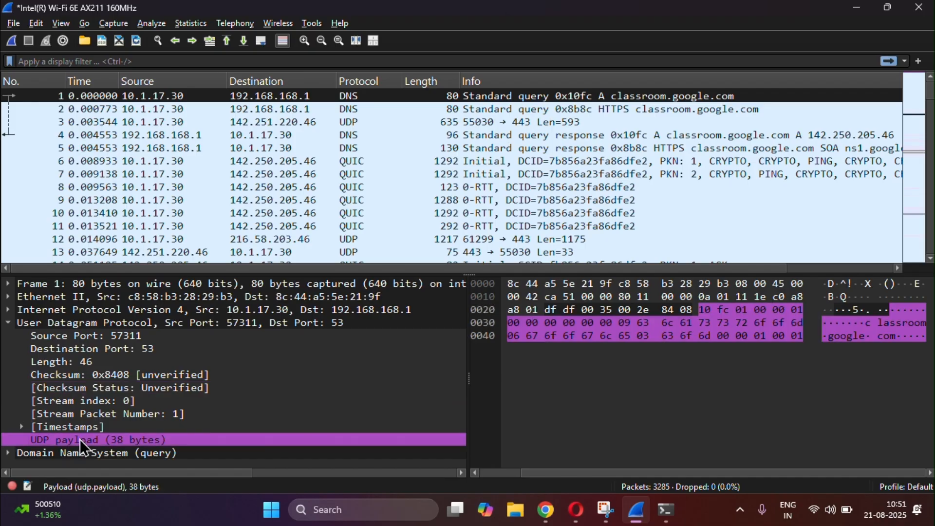
Step: Collapse the UDP layer, expand Domain Name System (query), and inspect its Transaction ID, Flags and Questions fields
left_click(8, 323)
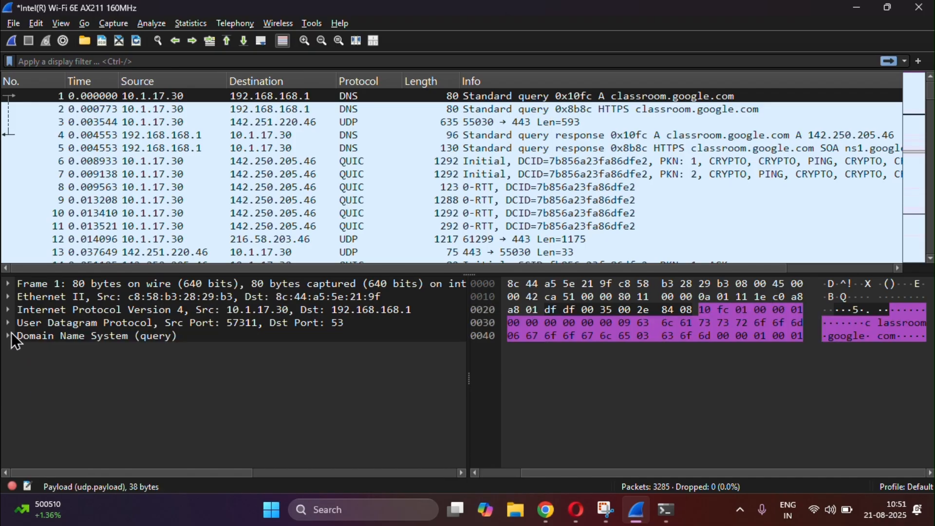
left_click(8, 336)
left_click(91, 346)
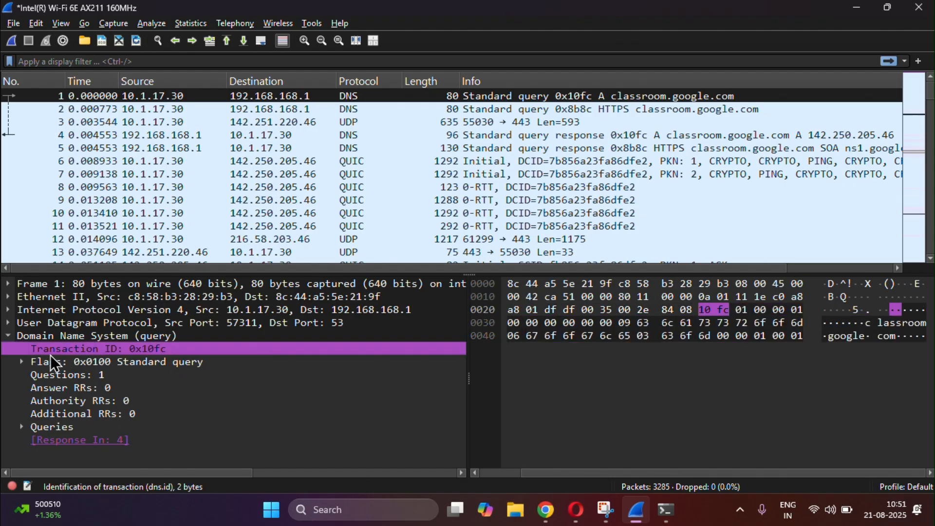
left_click(110, 363)
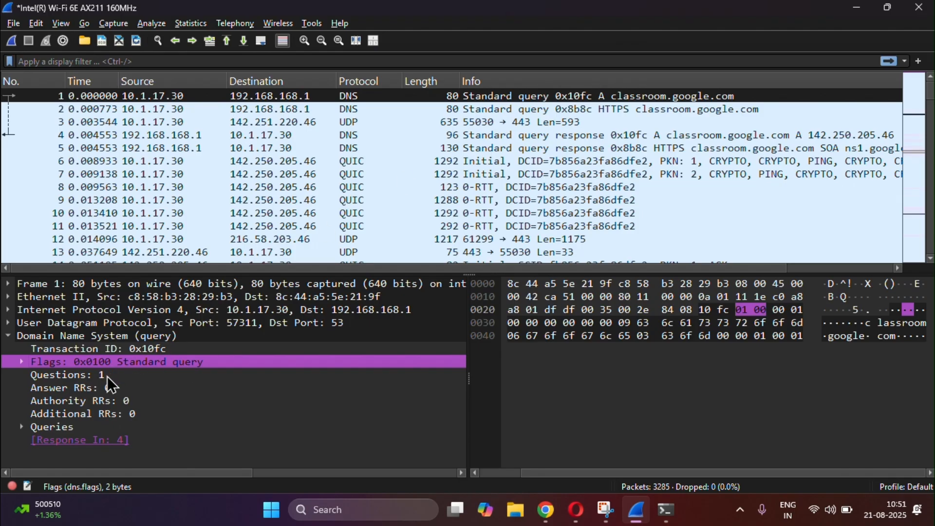
left_click(95, 376)
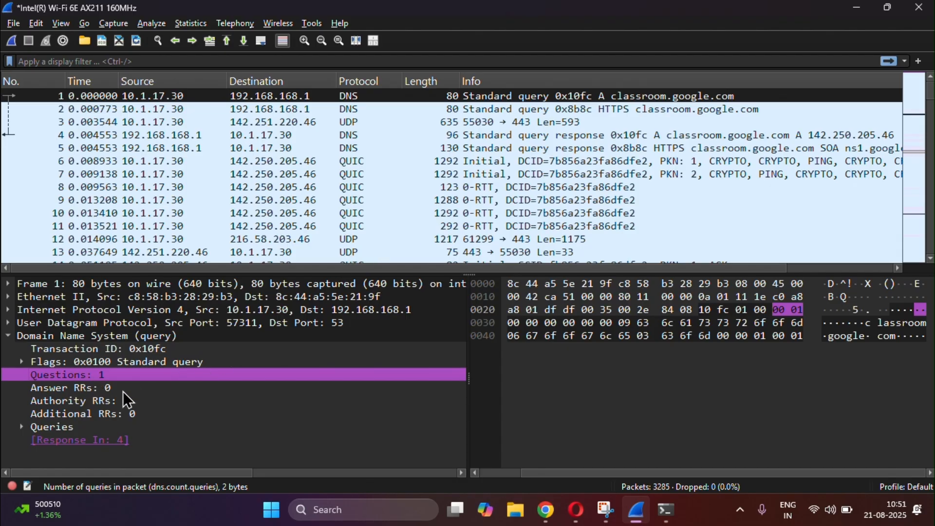
Step: Expand the DNS Queries to inspect the classroom.google.com entry, and collapse the Queries and the Domain Name System layer
left_click(28, 427)
left_click(49, 438)
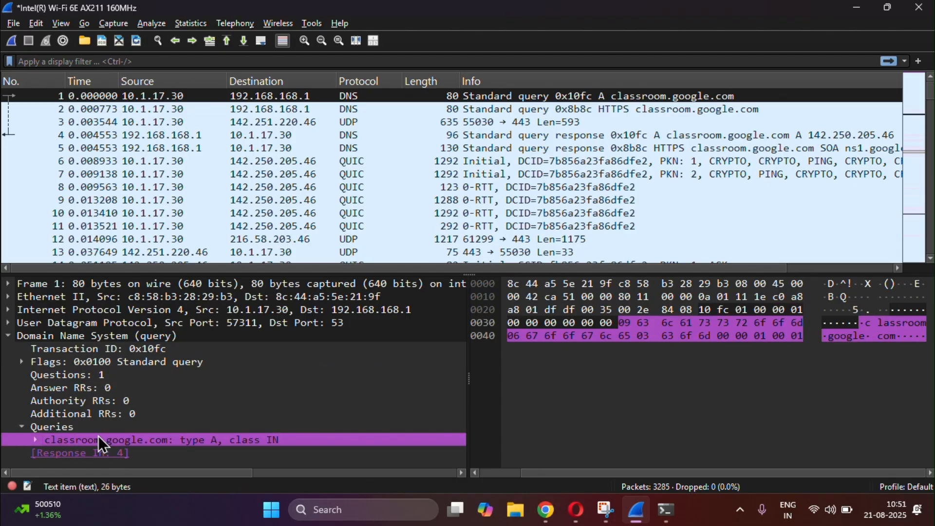
left_click(21, 426)
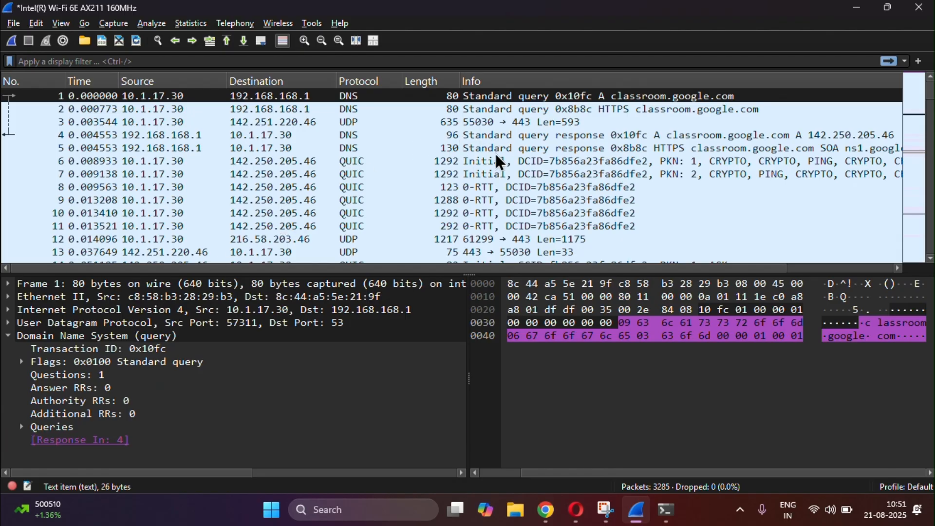
left_click(10, 336)
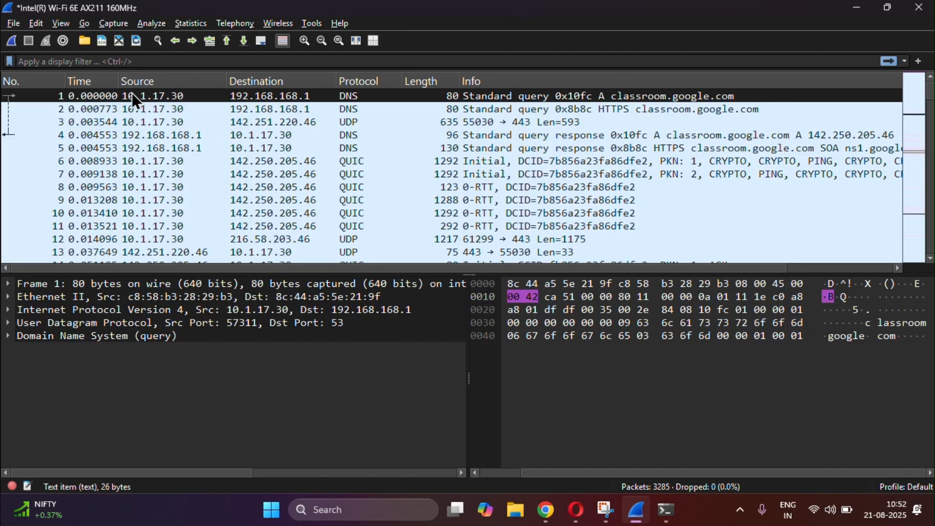
Step: Change the layout preferences so that Pane 3 shows the Packet Diagram, and apply them
left_click(35, 26)
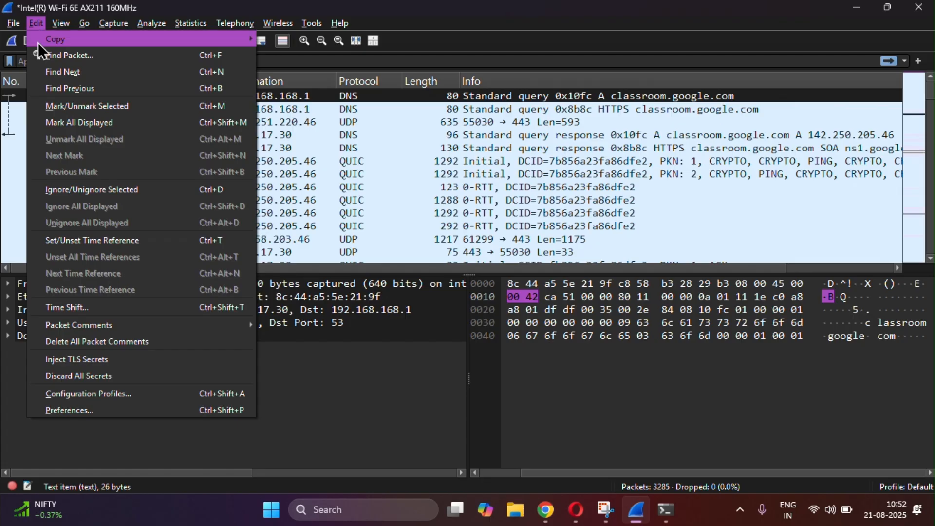
left_click(116, 406)
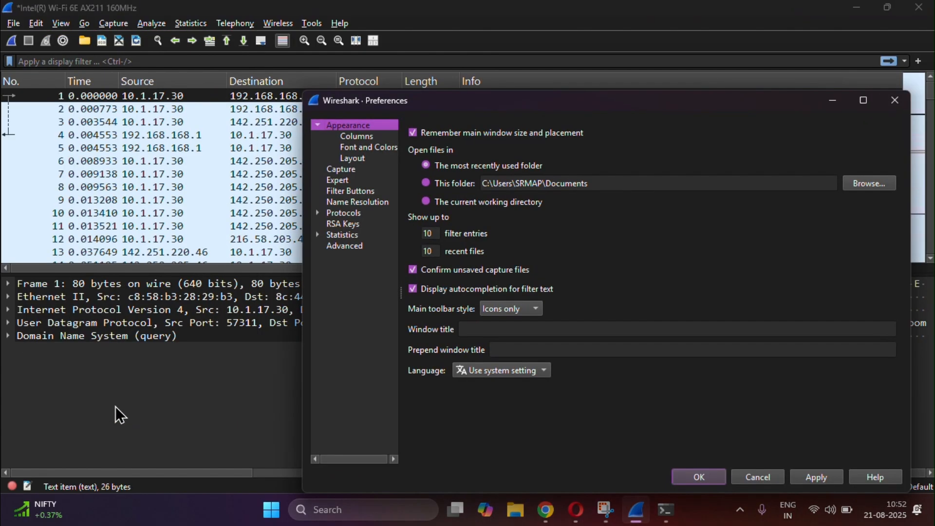
left_click(360, 160)
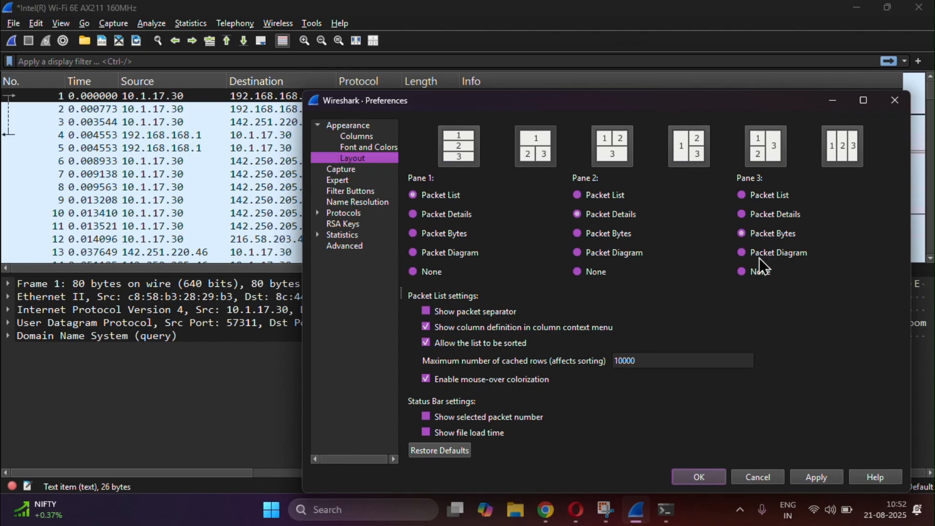
left_click(787, 256)
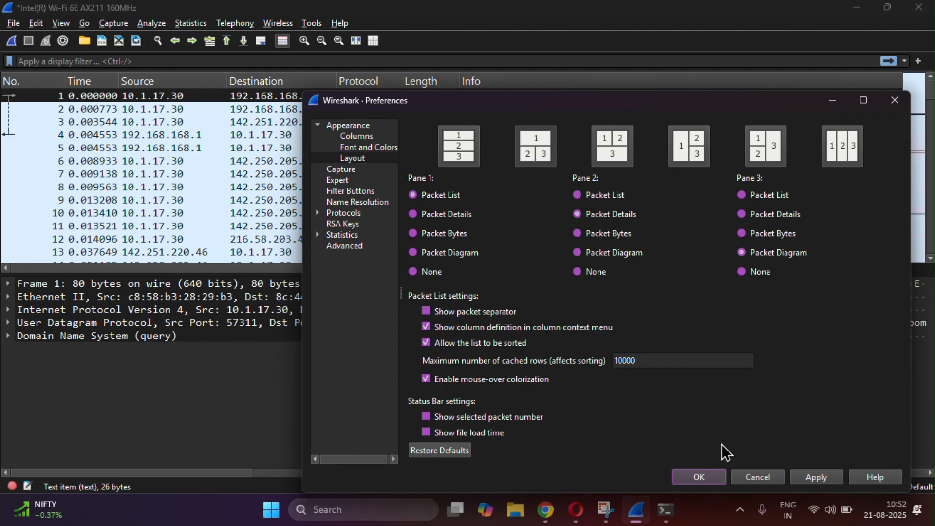
left_click(685, 475)
Step: Highlight the Destination field in the Ethernet packet diagram and view its full 32-bit width
left_click(602, 345)
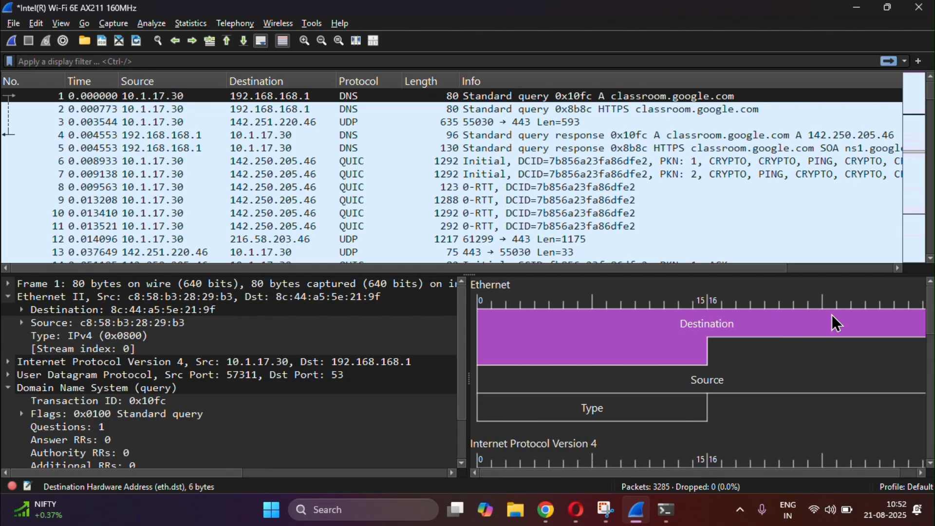
scroll(831, 315, "right", 2)
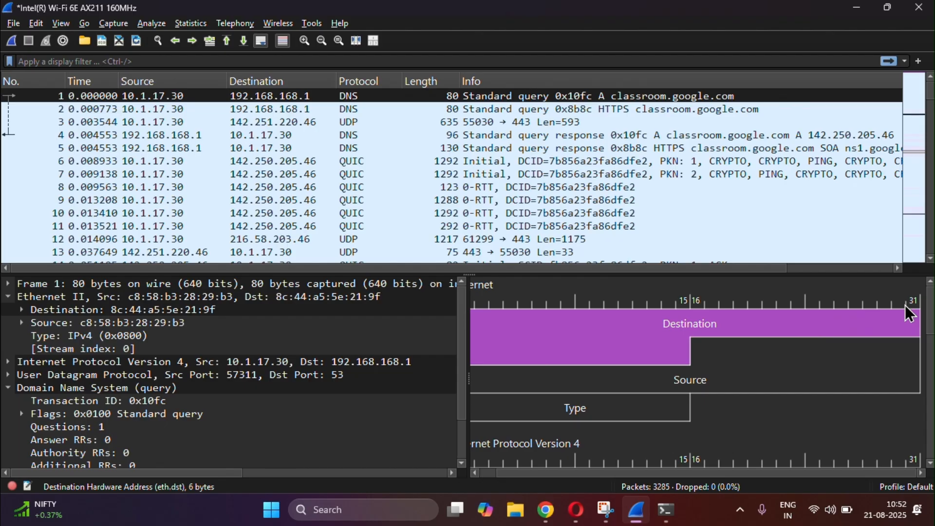
Step: Examine the Source and Type fields in the Ethernet packet diagram and compare them with the start of the IPv4 diagram
scroll(829, 325, "left", 2)
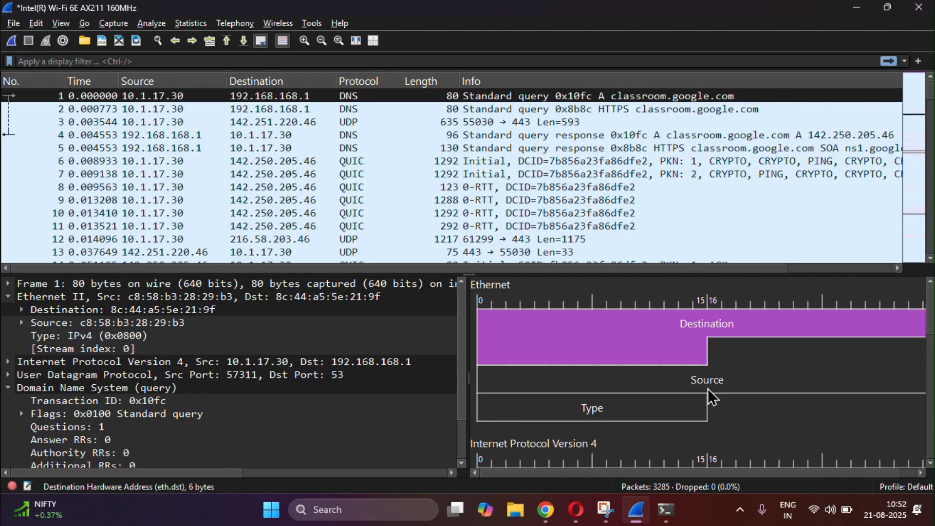
scroll(709, 390, "down", 1)
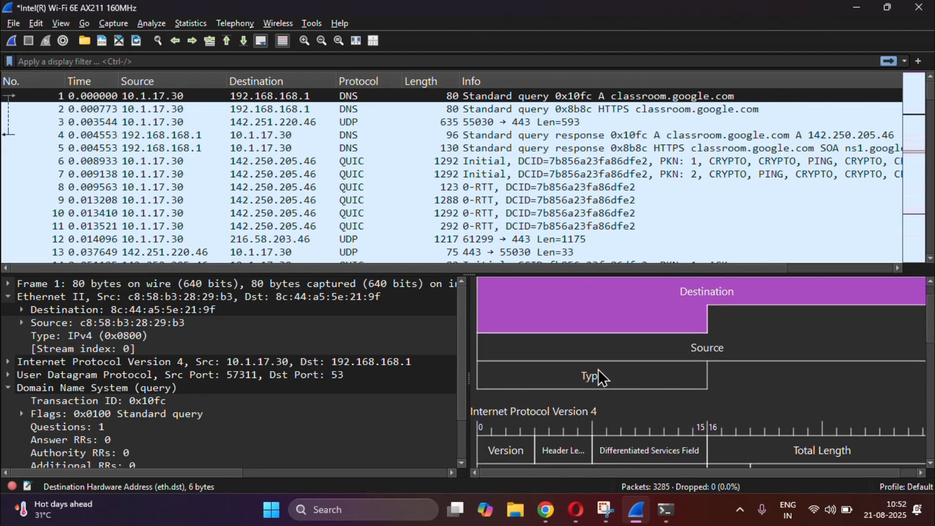
scroll(598, 369, "down", 1)
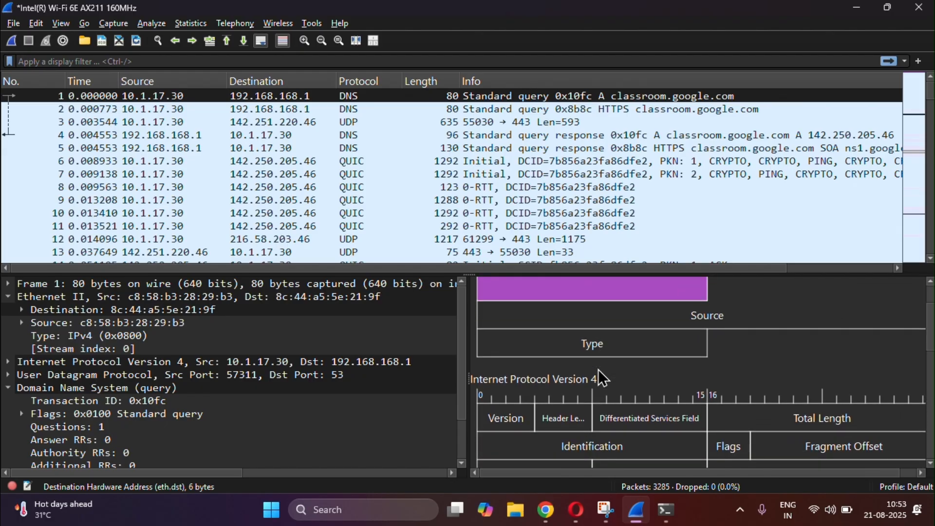
scroll(598, 369, "down", 1)
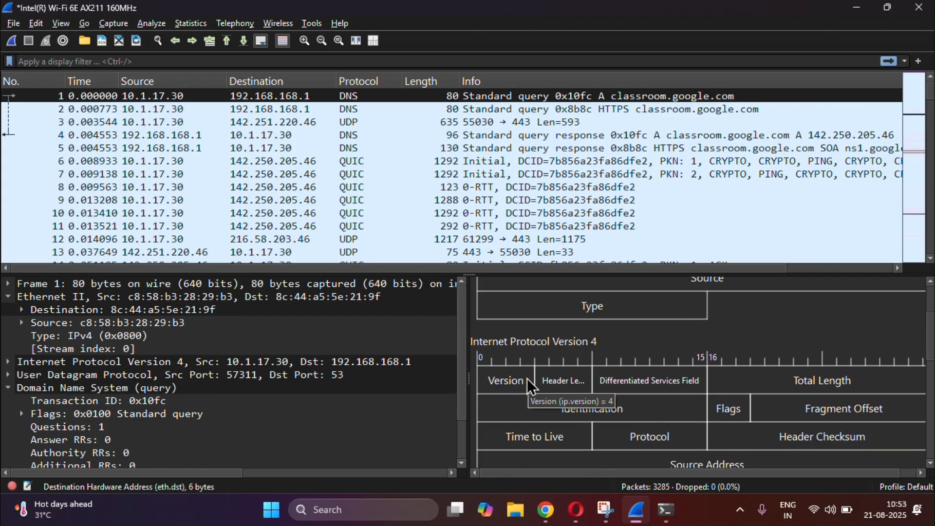
scroll(655, 390, "up", 2)
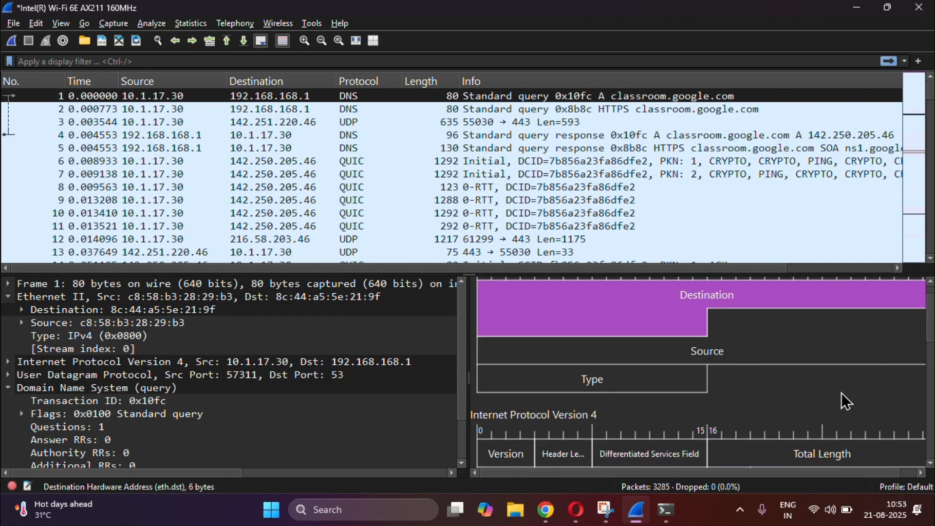
Step: Inspect the Version, Header Length, Differentiated Services Field and Total Length fields in the Internet Protocol Version 4 packet diagram
scroll(841, 393, "down", 2)
scroll(620, 411, "down", 2)
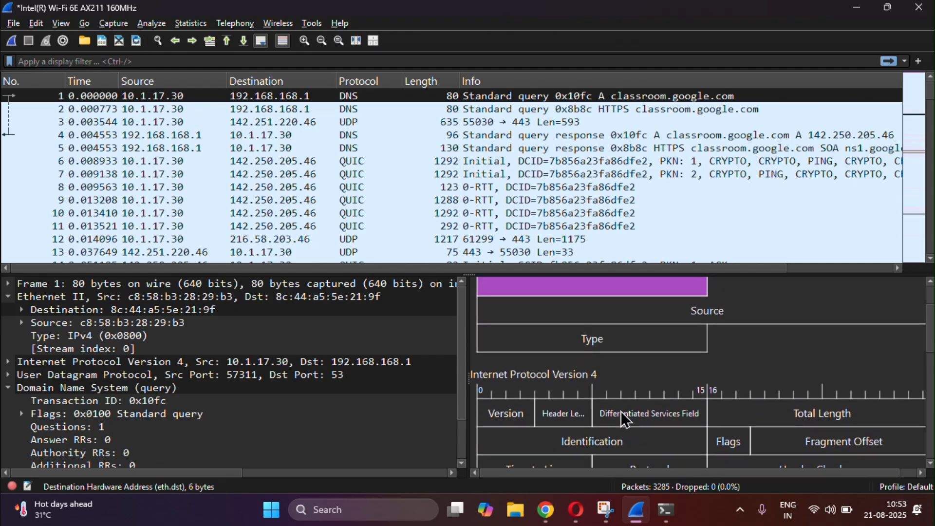
mouse_move(511, 355)
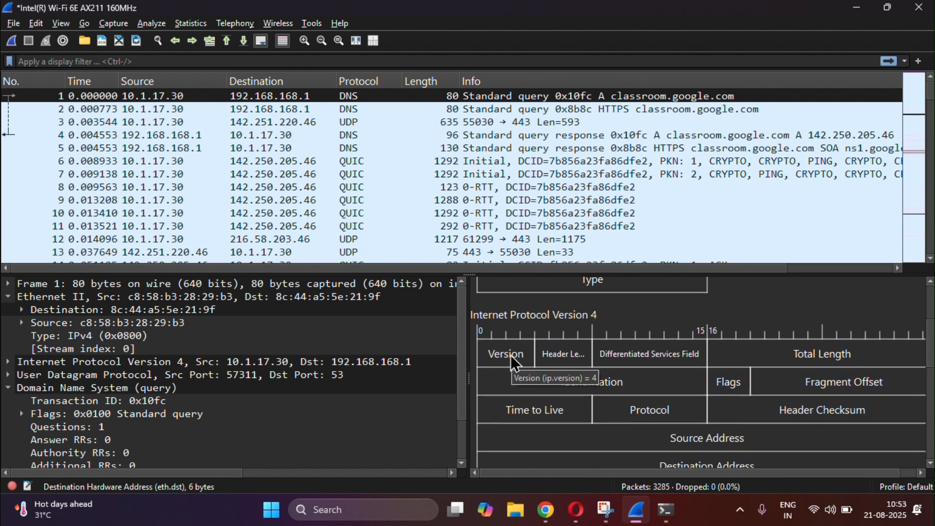
scroll(510, 355, "down", 1)
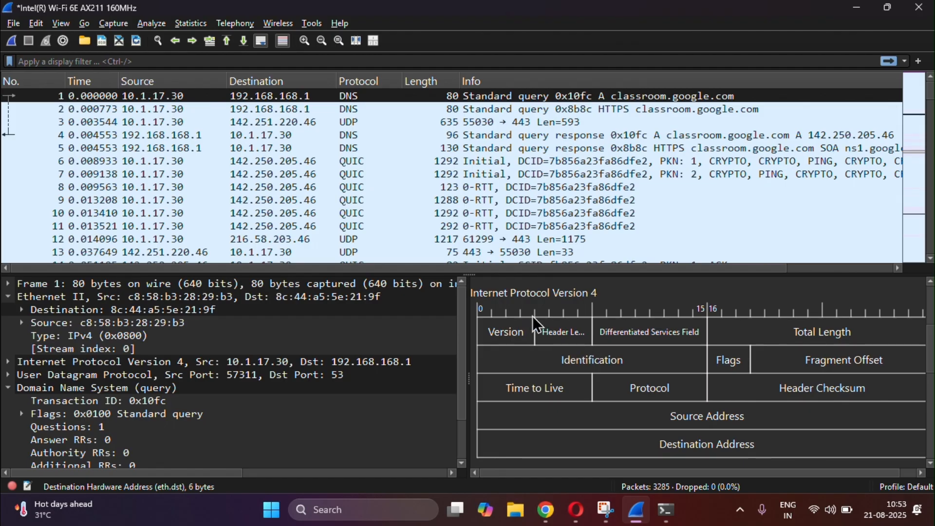
mouse_move(558, 324)
mouse_move(665, 332)
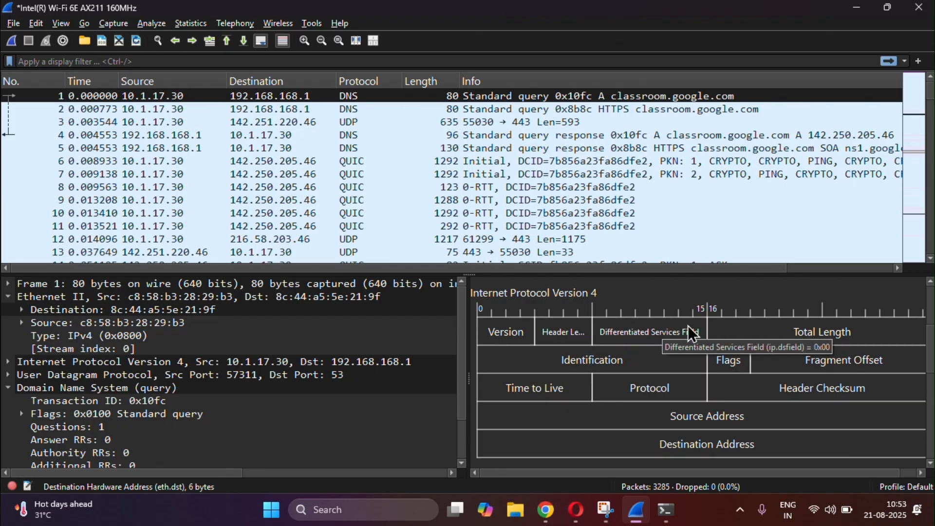
mouse_move(779, 328)
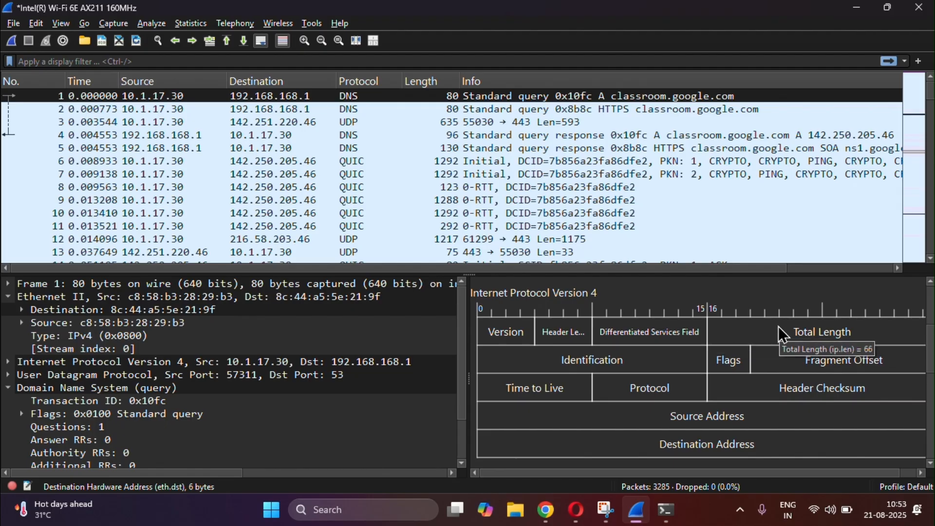
scroll(779, 327, "right", 1)
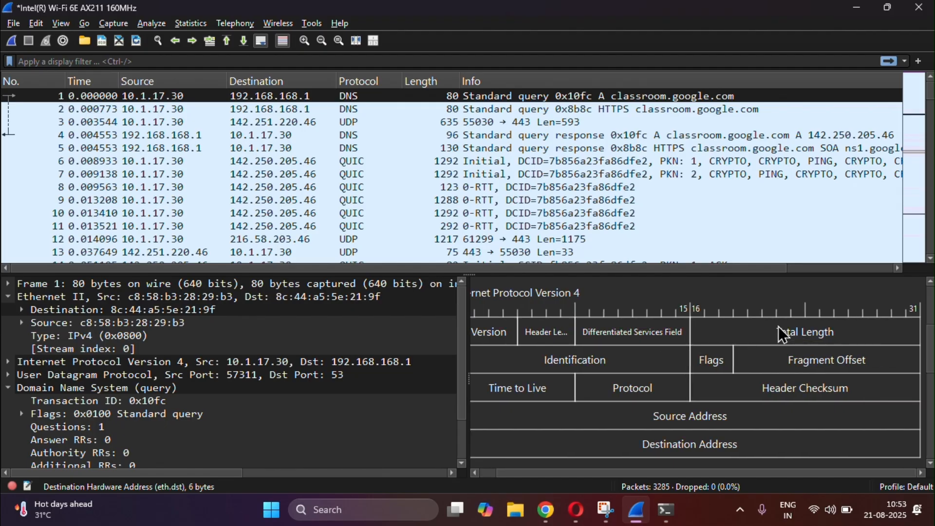
mouse_move(814, 327)
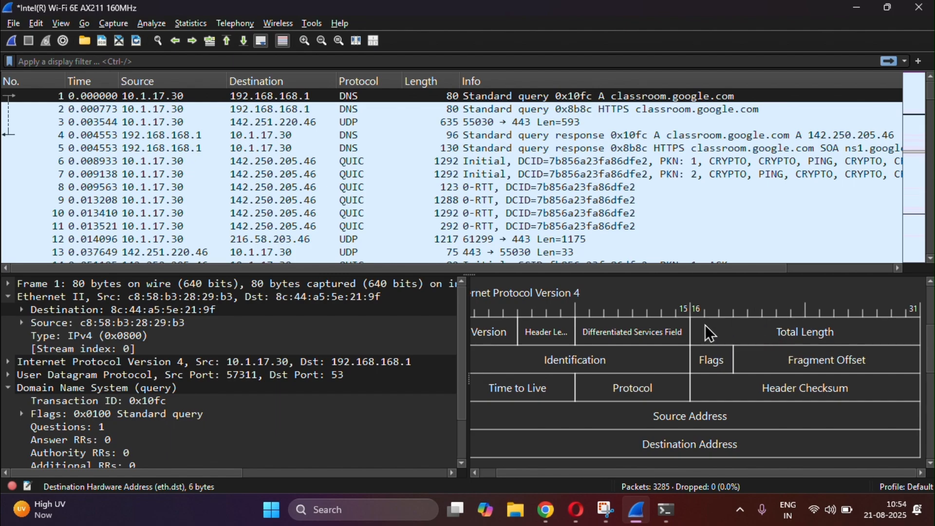
mouse_move(749, 331)
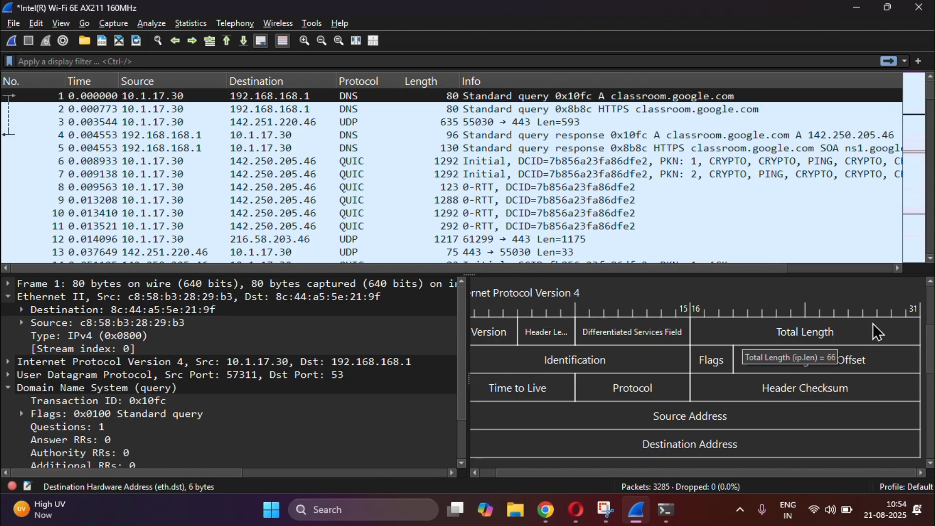
Step: Highlight the Total Length field in the IPv4 diagram and inspect the Header Checksum, Source Address and Destination Address fields
scroll(873, 323, "left", 2)
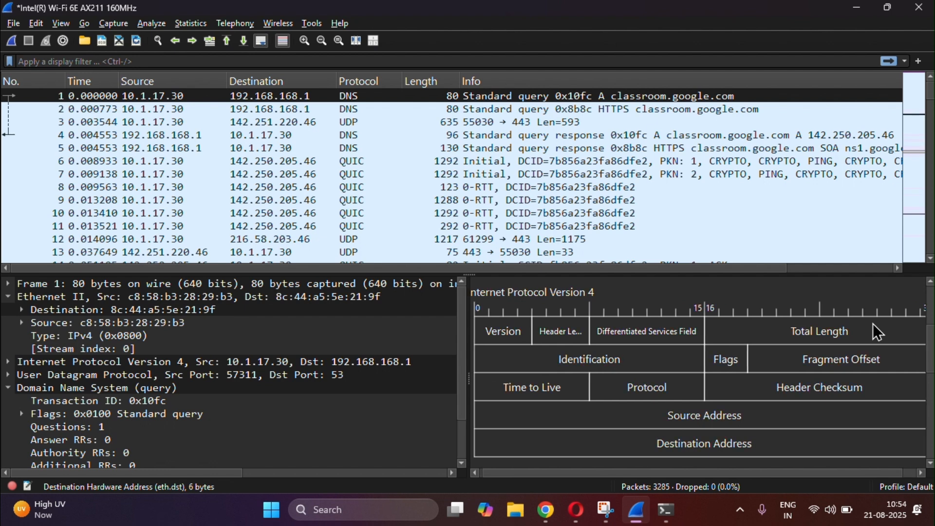
scroll(872, 323, "left", 1)
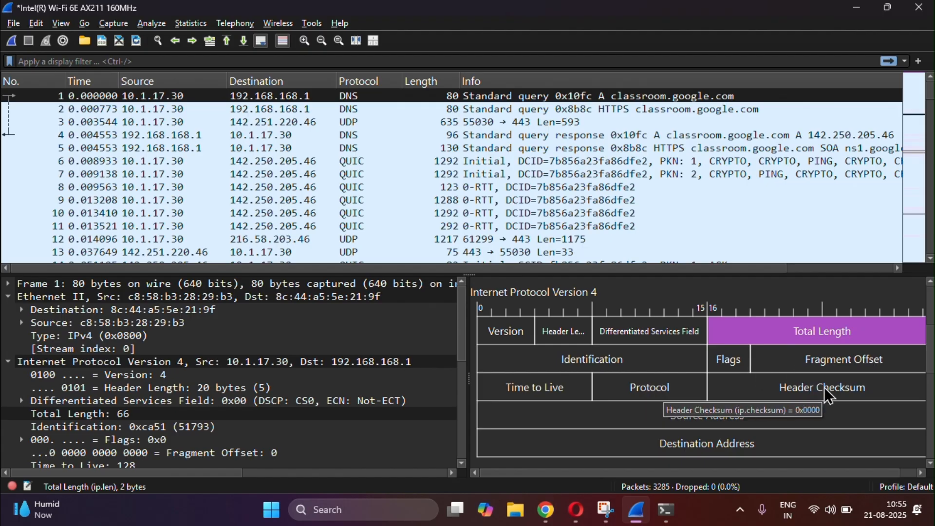
scroll(824, 387, "down", 1)
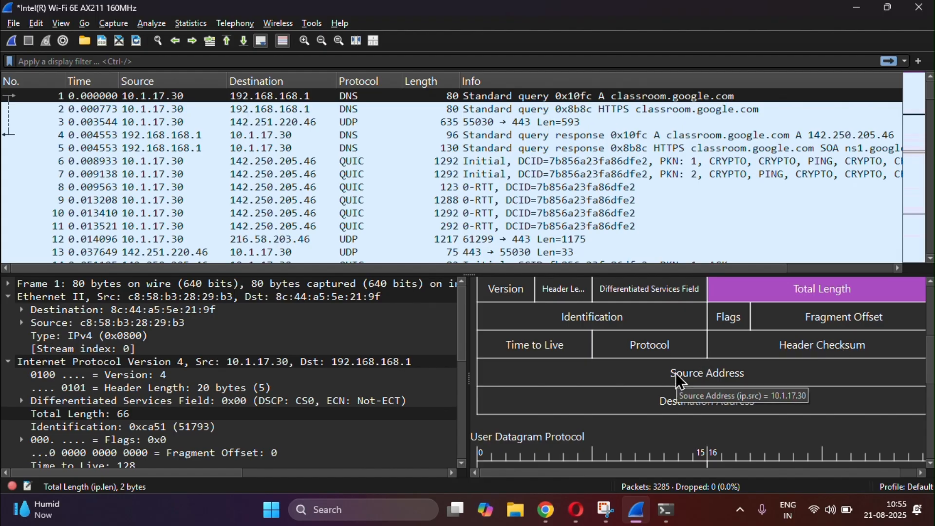
scroll(675, 372, "down", 1)
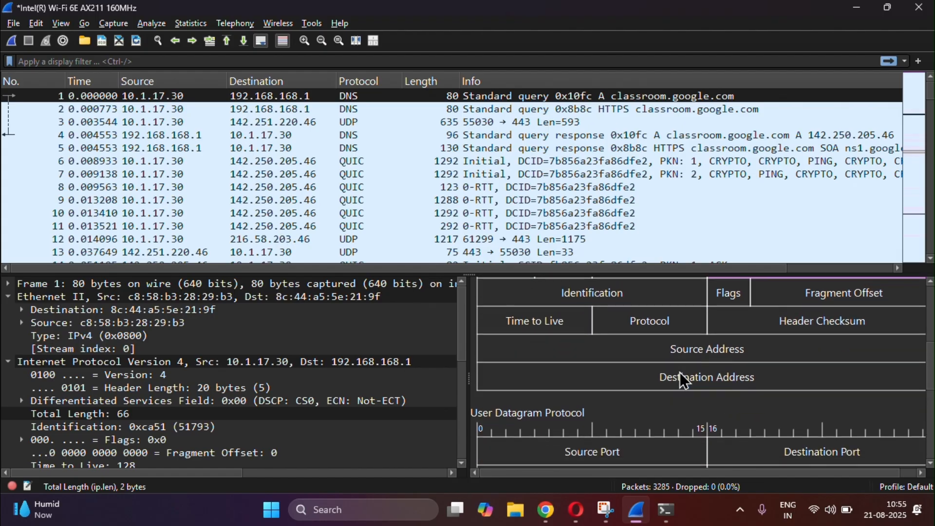
Step: Inspect the port, Length, Checksum and Payload fields in the User Datagram Protocol packet diagram
scroll(701, 378, "down", 3)
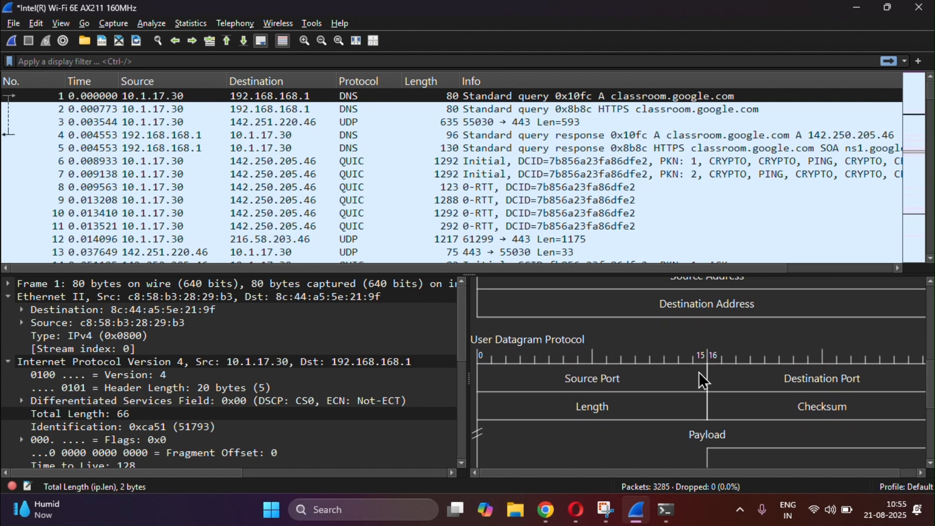
scroll(712, 358, "down", 1)
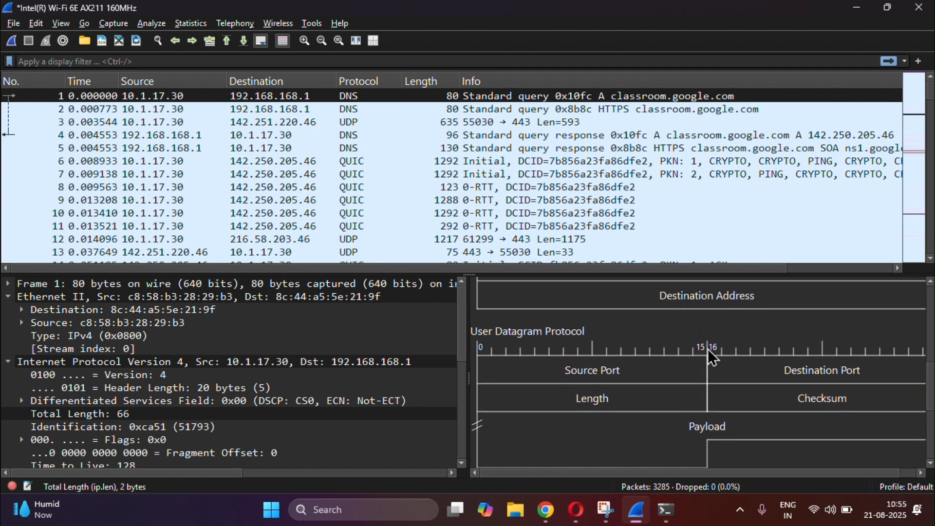
scroll(725, 326, "down", 1)
scroll(723, 318, "up", 3)
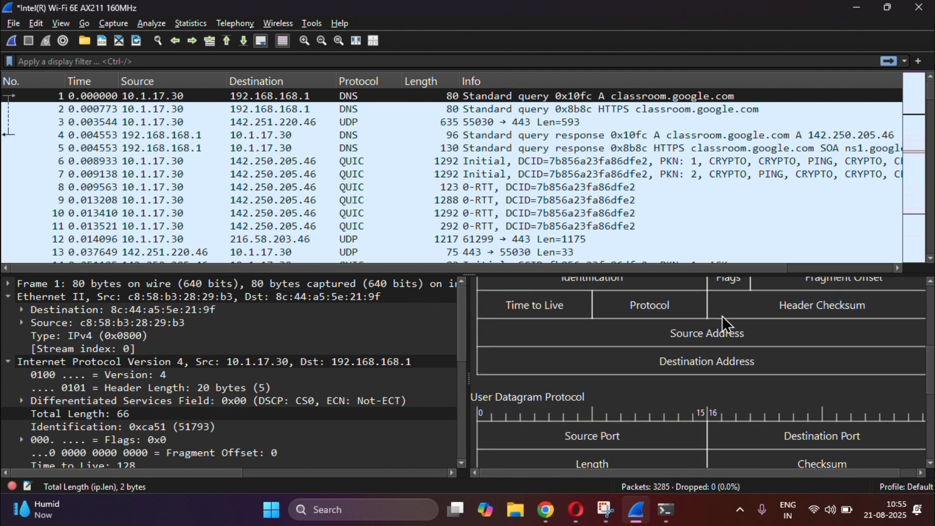
scroll(580, 435, "down", 4)
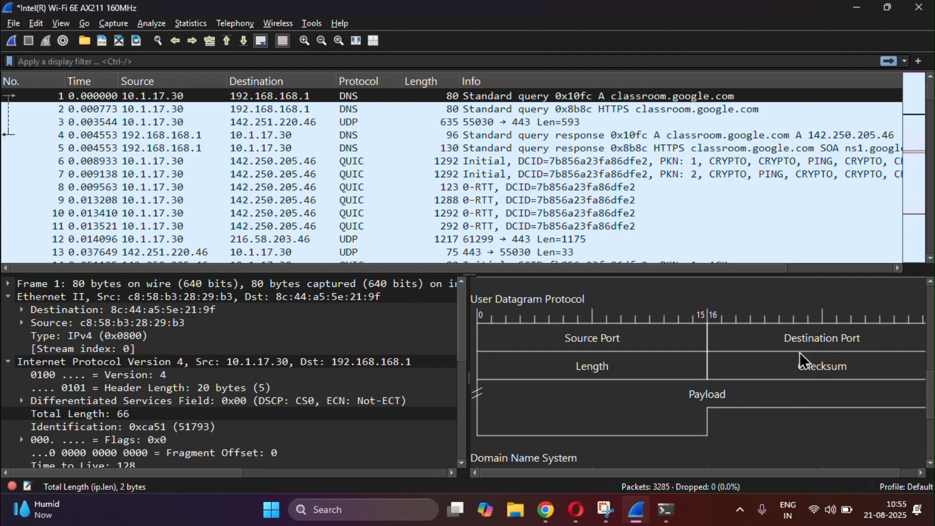
mouse_move(579, 368)
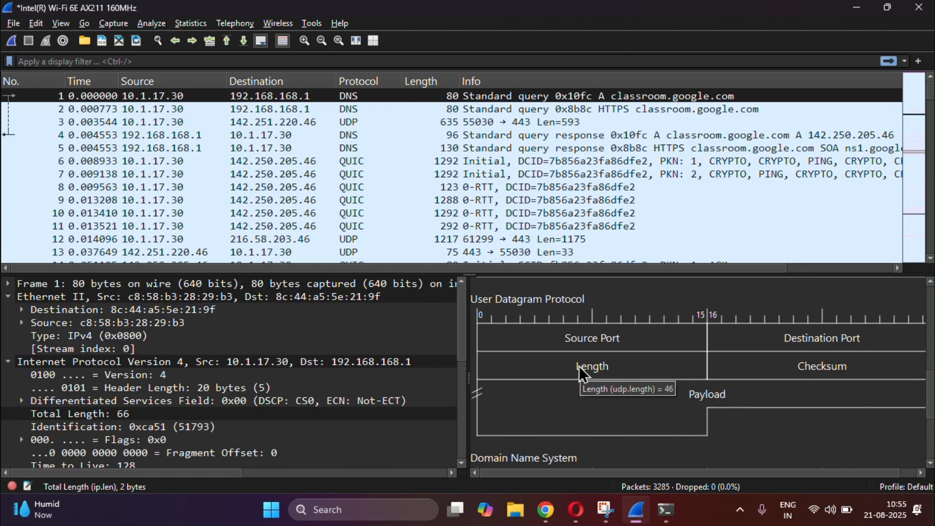
mouse_move(709, 392)
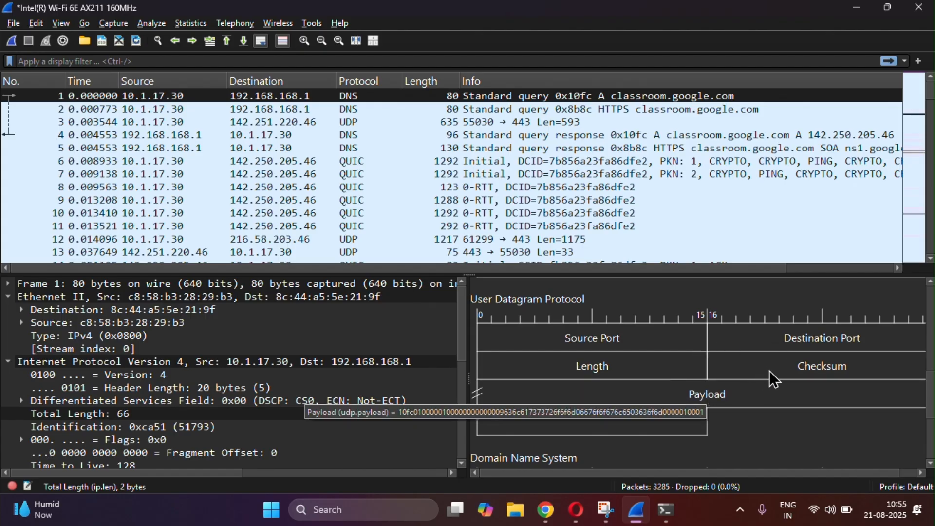
mouse_move(795, 365)
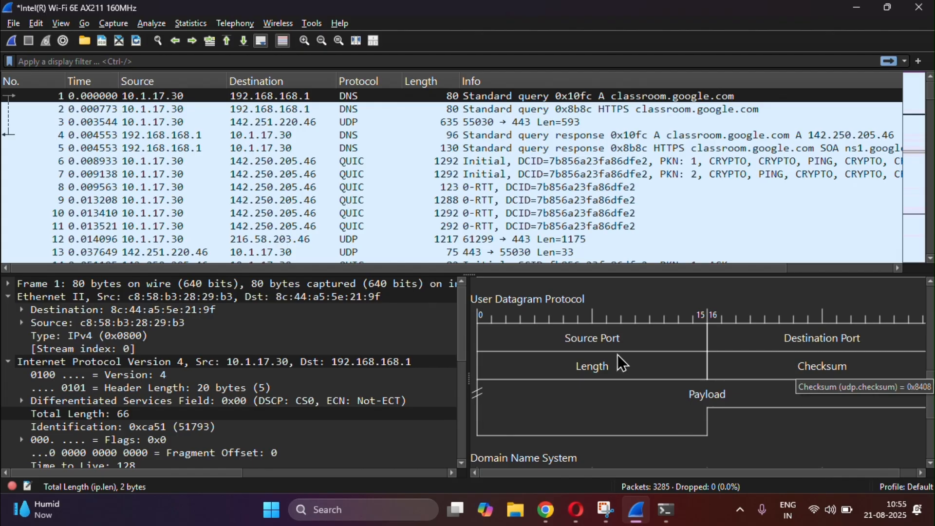
Step: Review the Domain Name System diagram fields from Transaction ID to Queries, and return to the Ethernet diagram
scroll(636, 377, "down", 4)
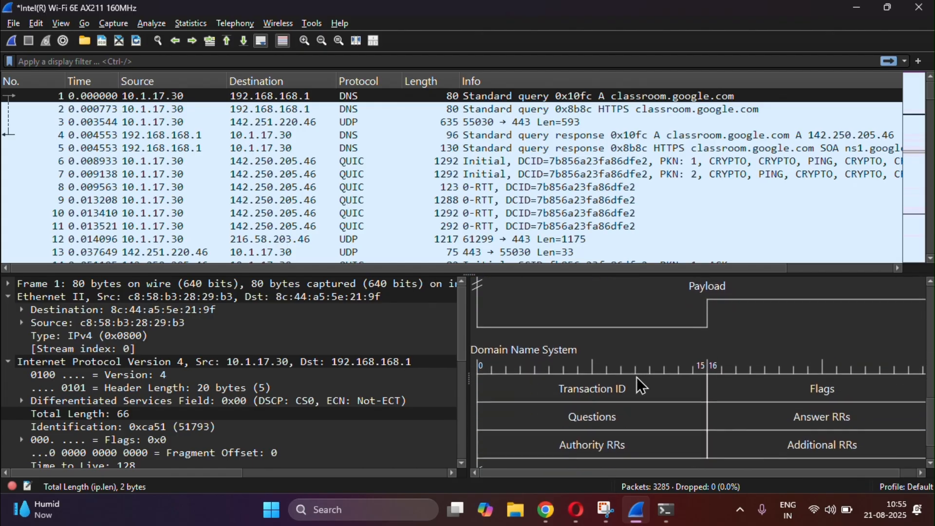
scroll(636, 377, "up", 2)
scroll(644, 375, "down", 3)
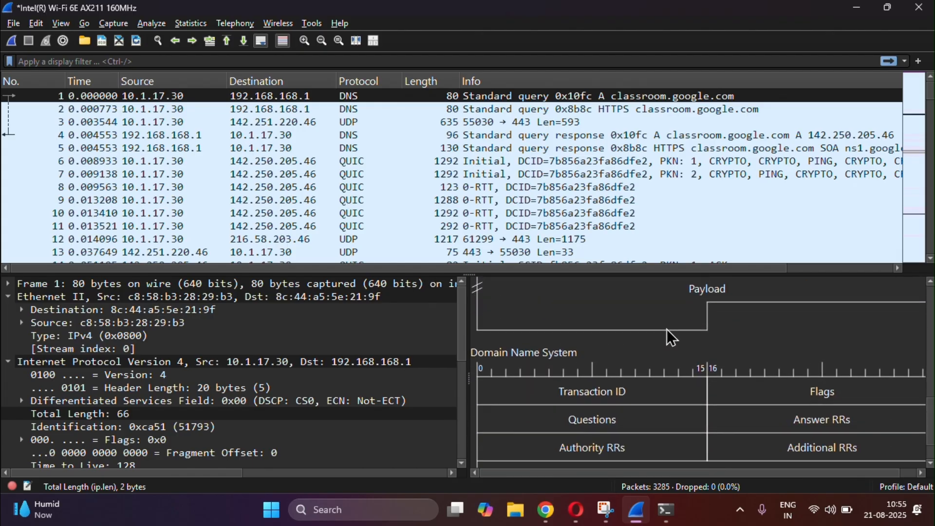
scroll(737, 361, "up", 4)
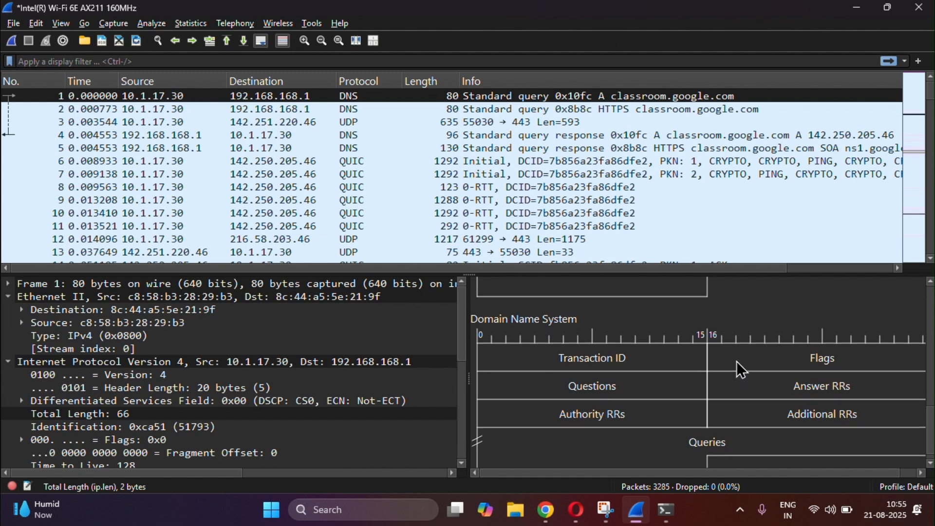
scroll(667, 337, "up", 6)
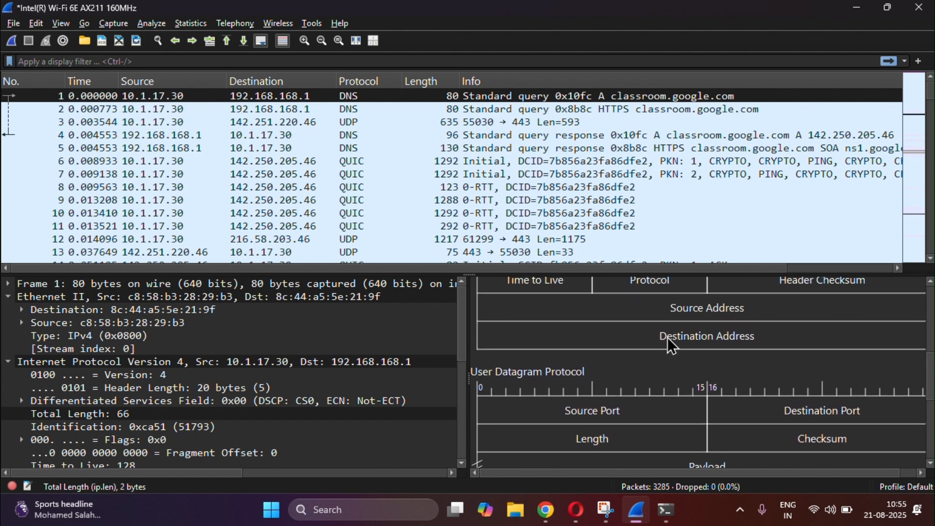
scroll(608, 337, "up", 3)
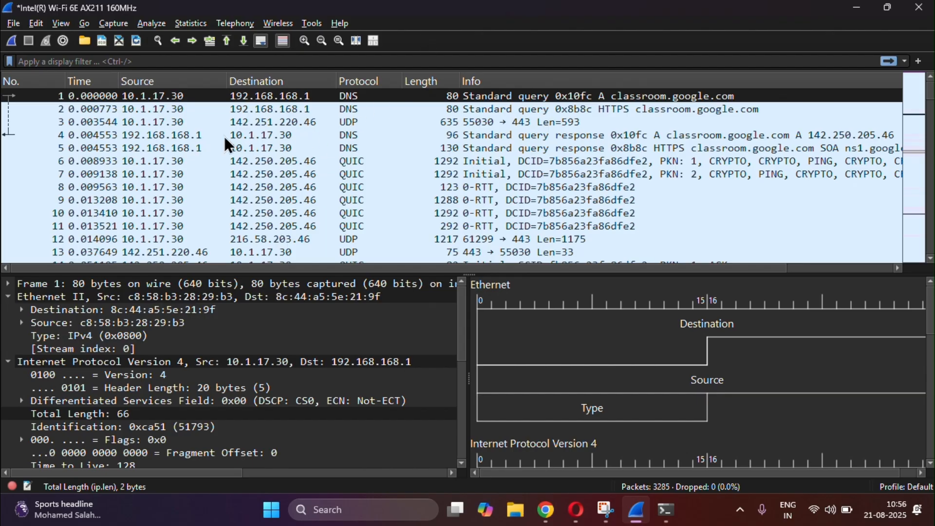
Step: Switch to Command Prompt to review the Wi-Fi adapter's address configuration, and return to Wireshark
left_click(667, 512)
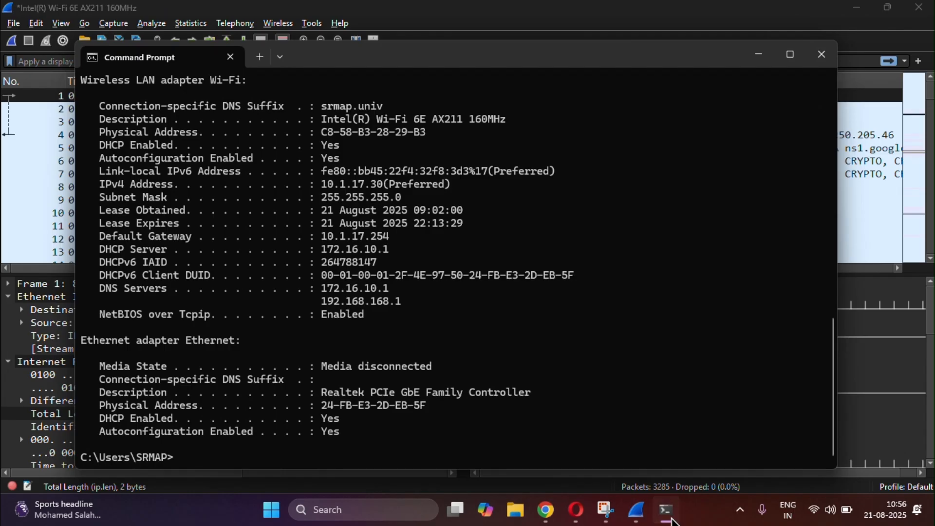
left_click(672, 520)
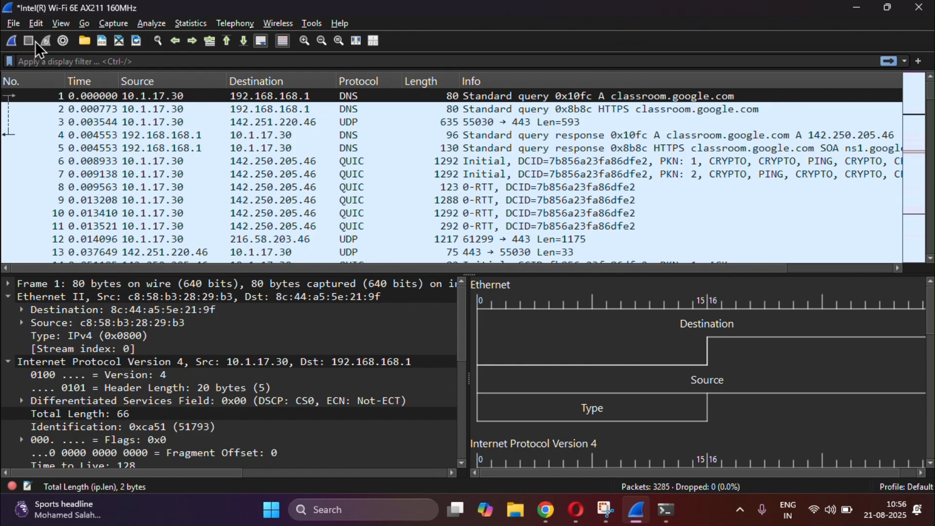
Step: Open the capture options, highlight the loopback traffic capture adapter among the input interfaces, and close them without starting a capture
left_click(62, 41)
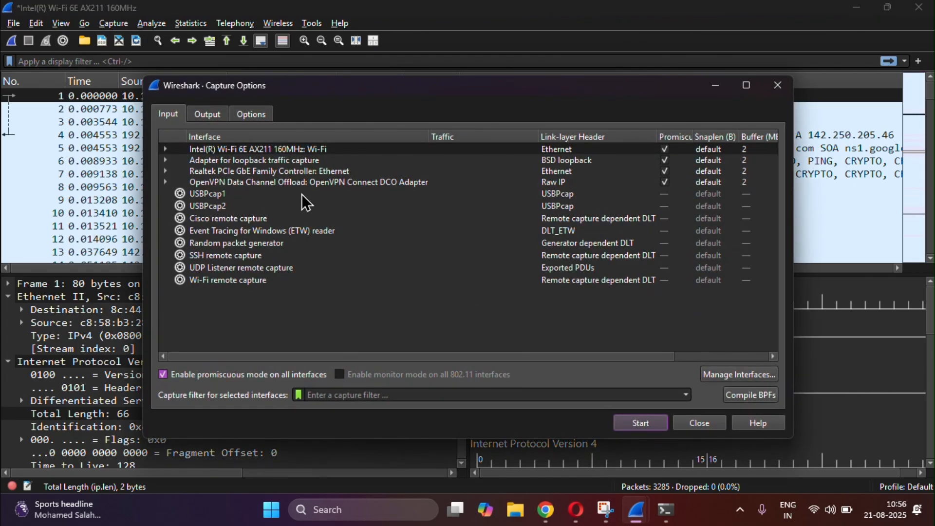
left_click(289, 161)
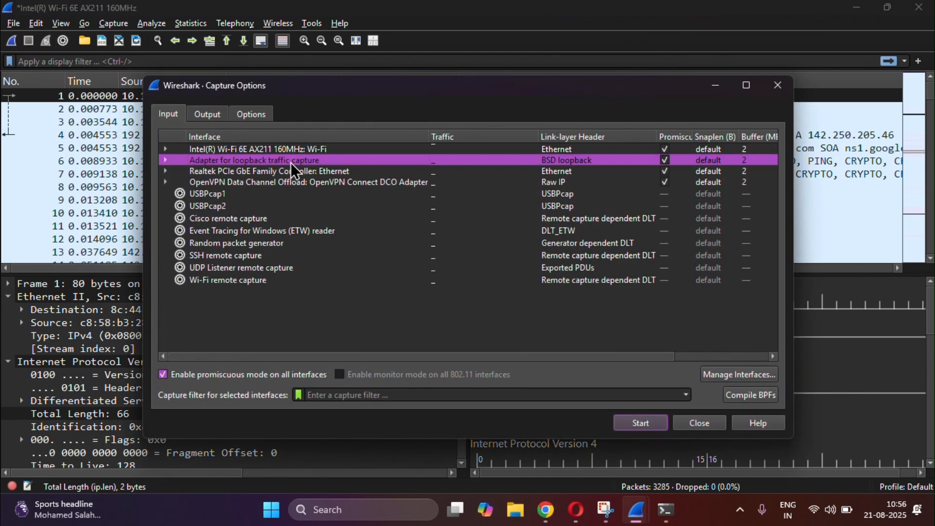
left_click(790, 92)
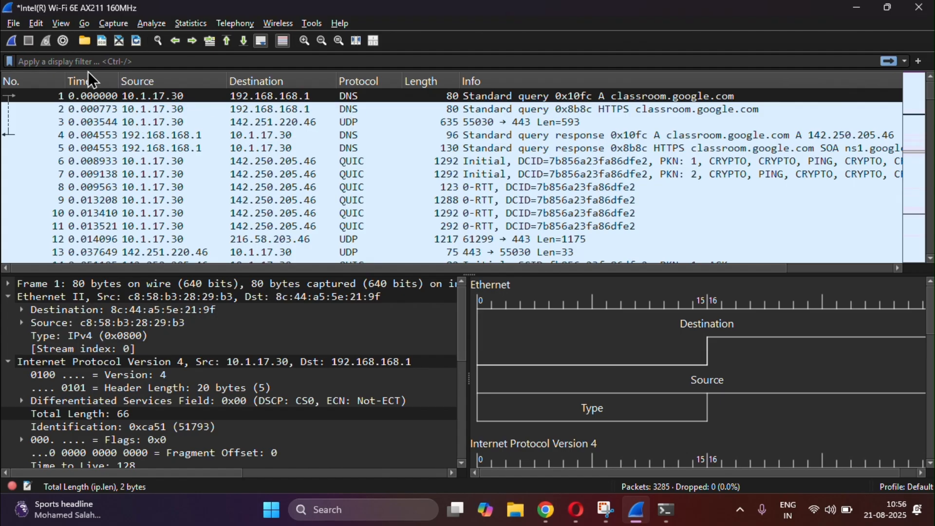
left_click(44, 23)
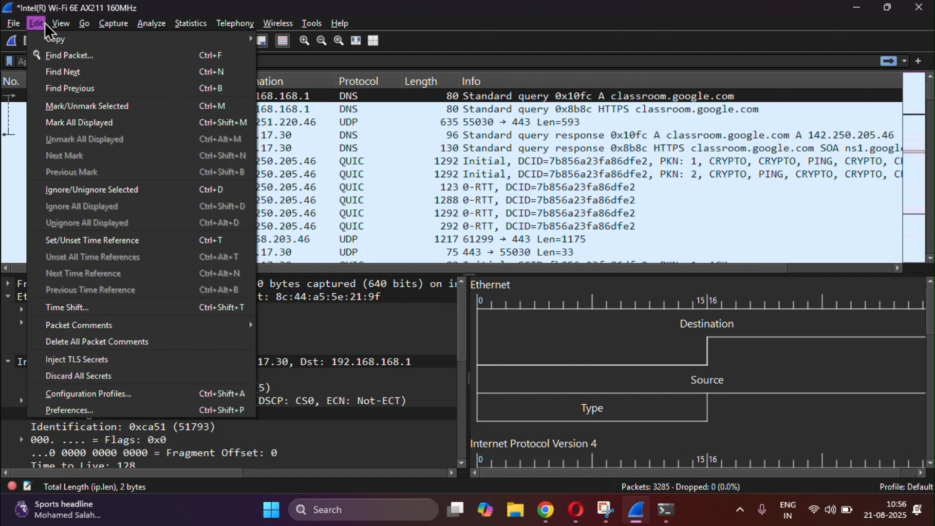
left_click(45, 23)
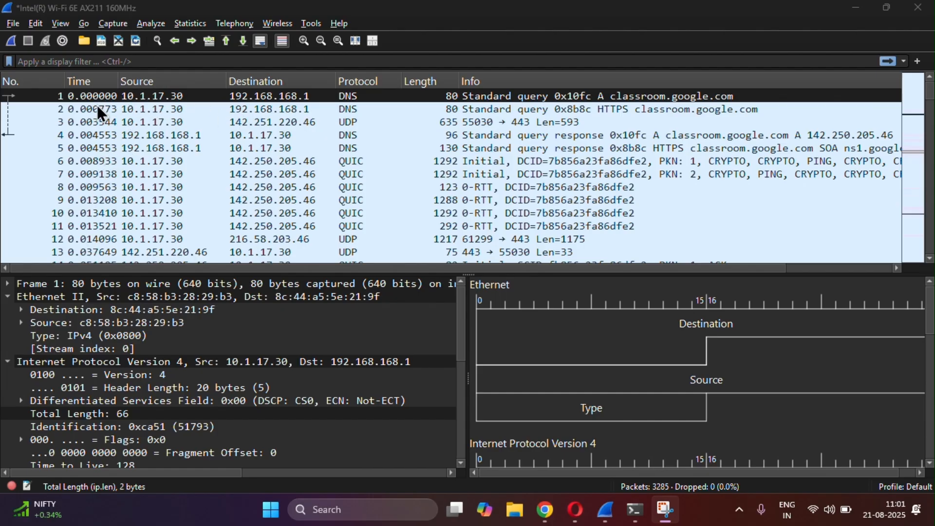
Step: Compare the Time values of the first four packets by selecting them in the packet list
left_click(109, 107)
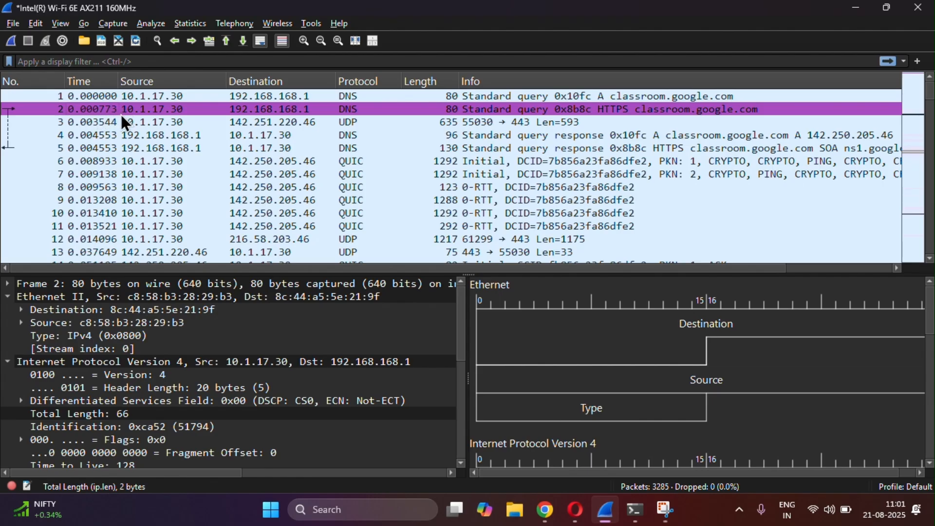
left_click(108, 122)
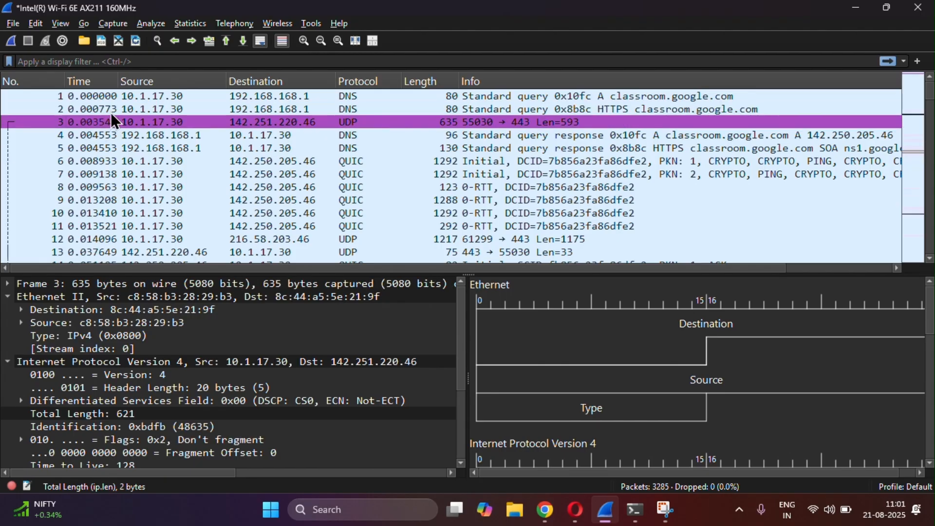
left_click(112, 109)
left_click(112, 96)
left_click(112, 108)
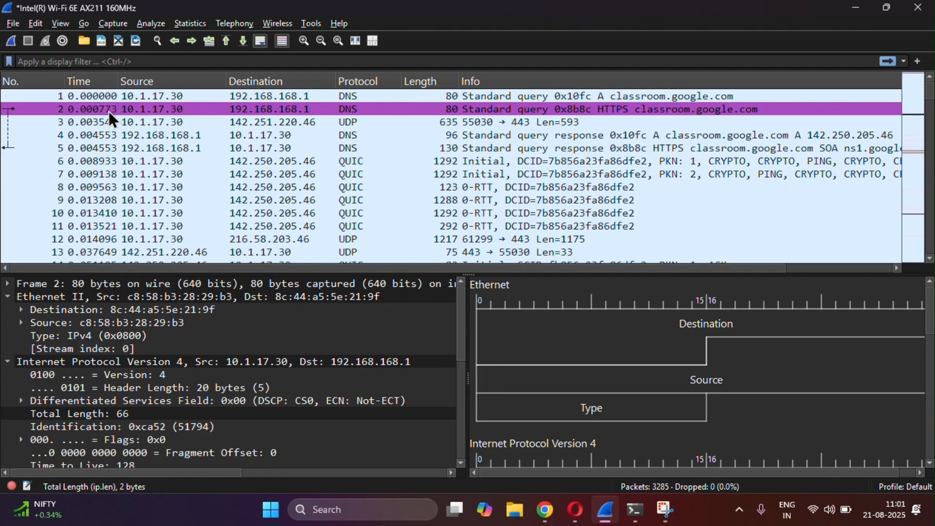
left_click(98, 122)
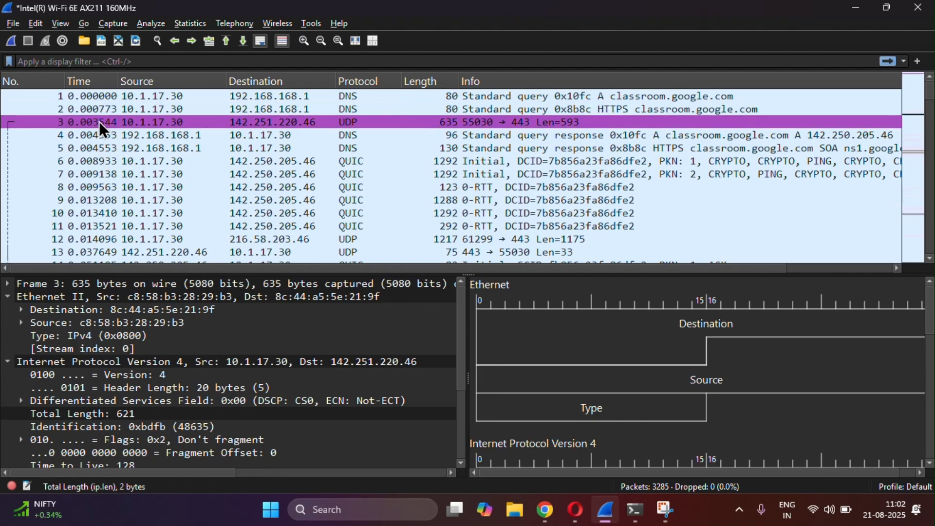
left_click(108, 138)
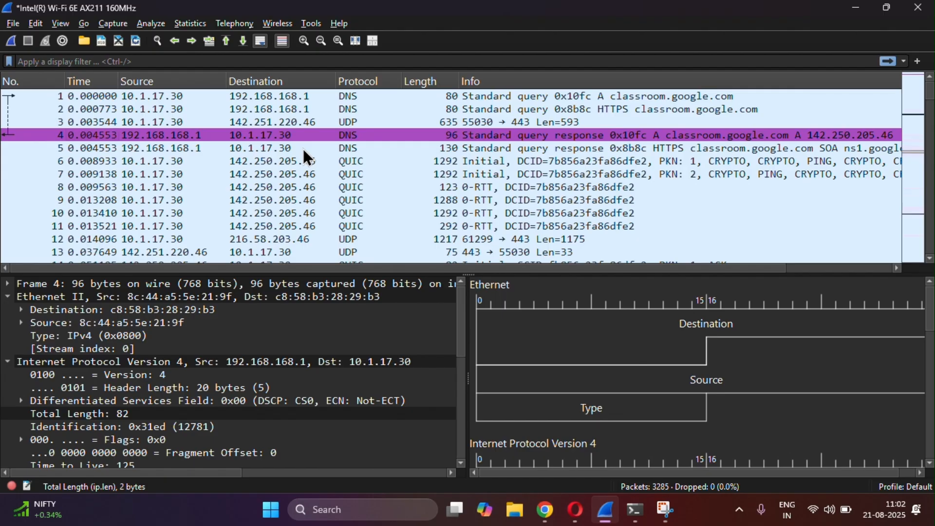
Step: In the layout preferences, set Pane 3 to Packet Bytes and apply the change
left_click(32, 25)
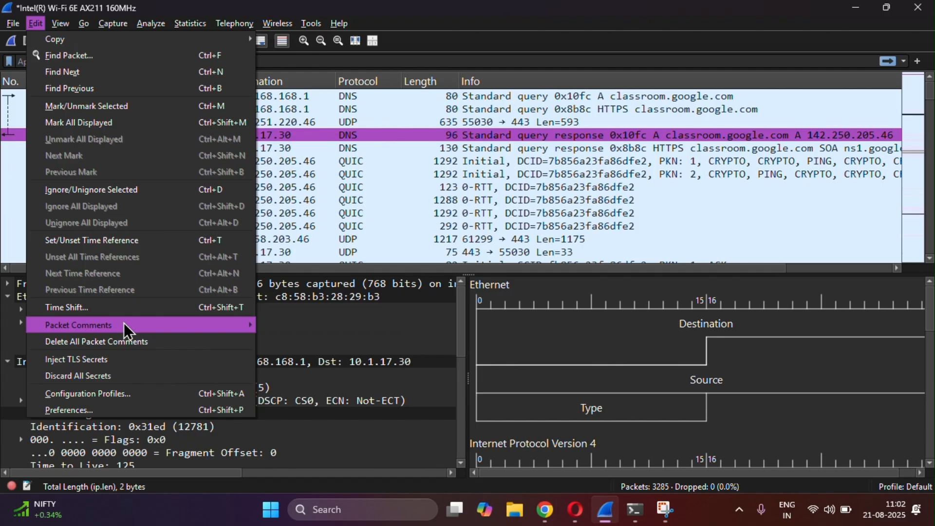
left_click(107, 411)
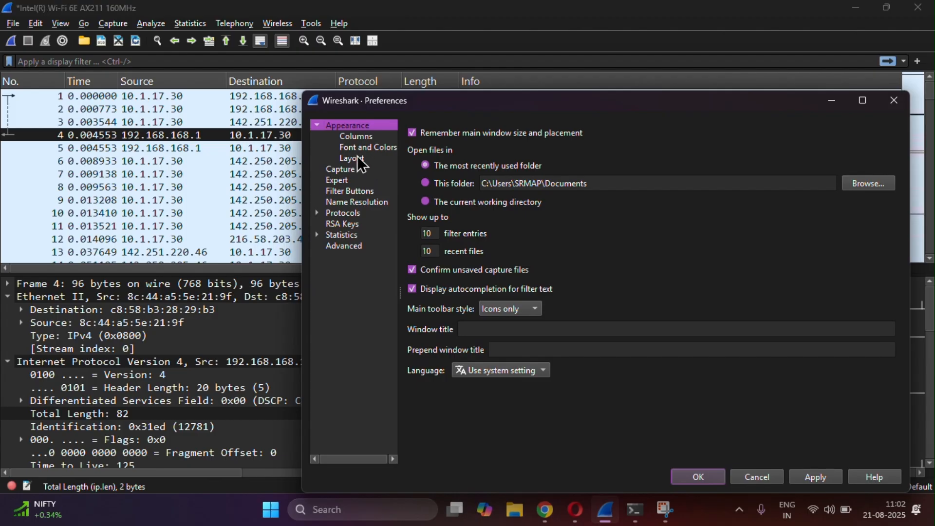
left_click_drag(574, 97, 382, 74)
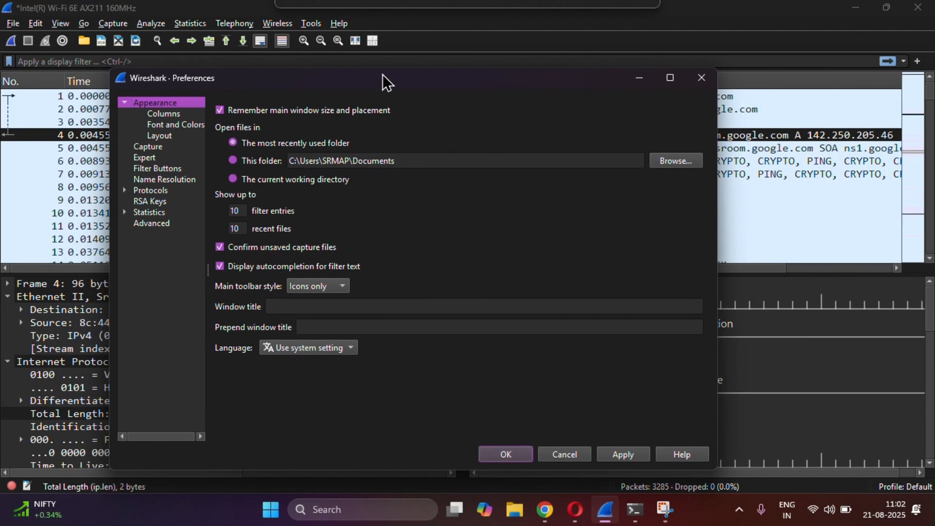
left_click(168, 135)
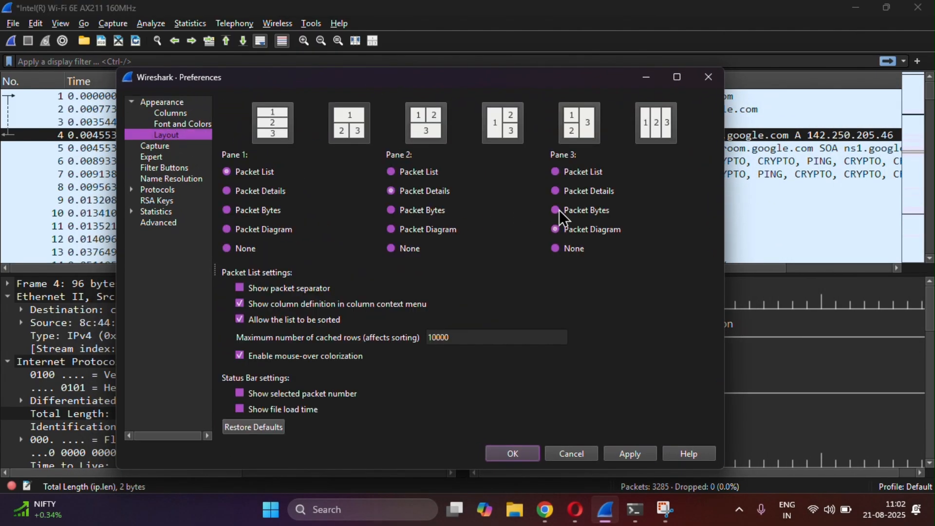
left_click(578, 210)
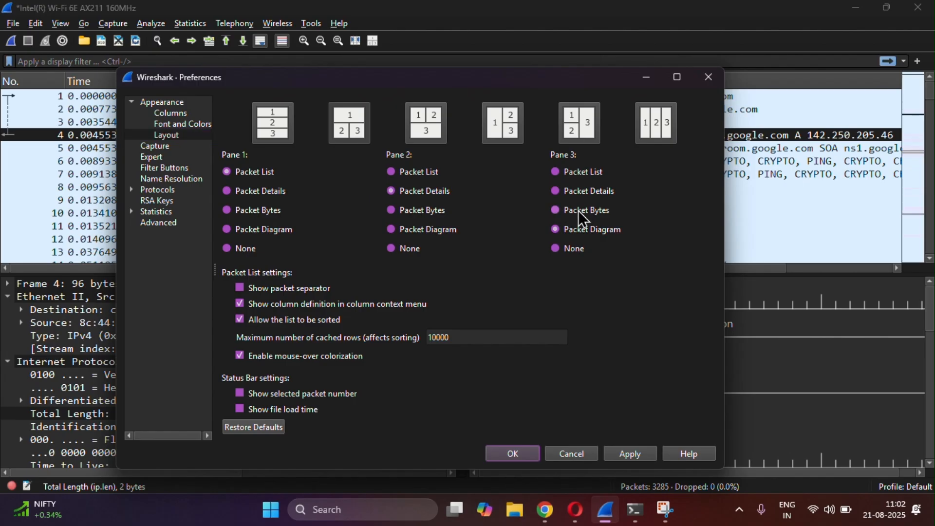
left_click(632, 454)
Step: Add a packet list column titled Delta with the type Delta time displayed, and accept the preferences
left_click(182, 113)
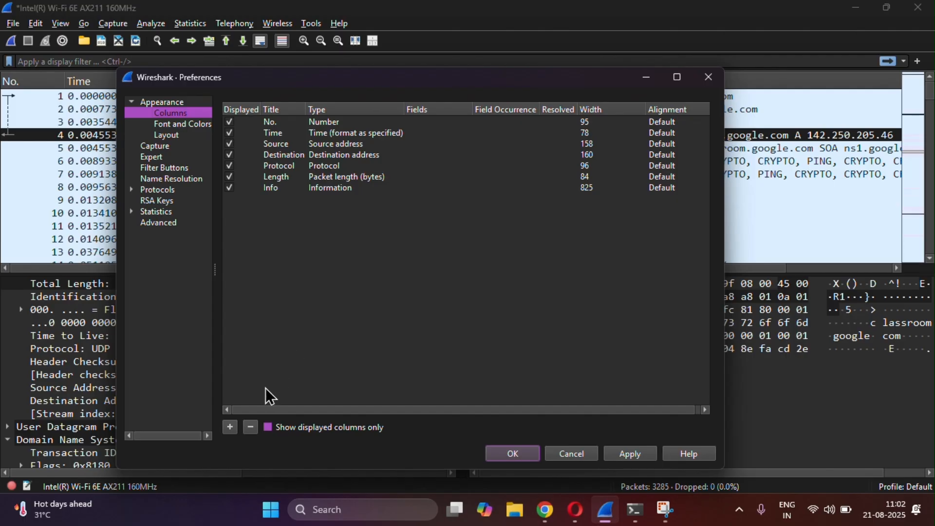
left_click(232, 429)
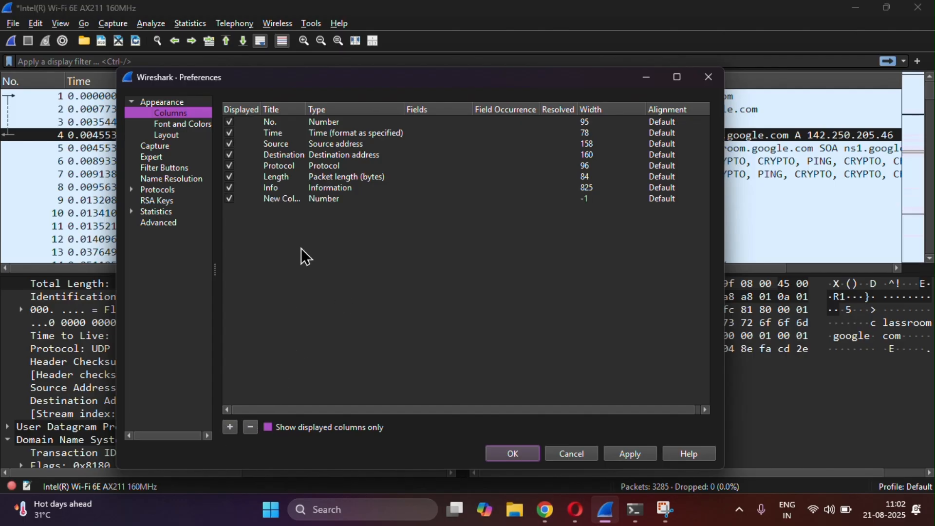
double_click(286, 198)
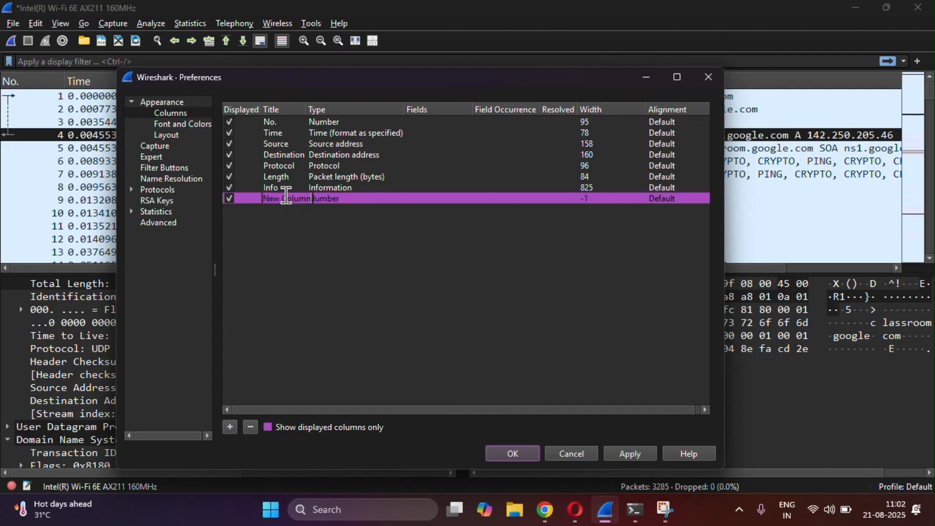
type("Delta")
double_click(331, 198)
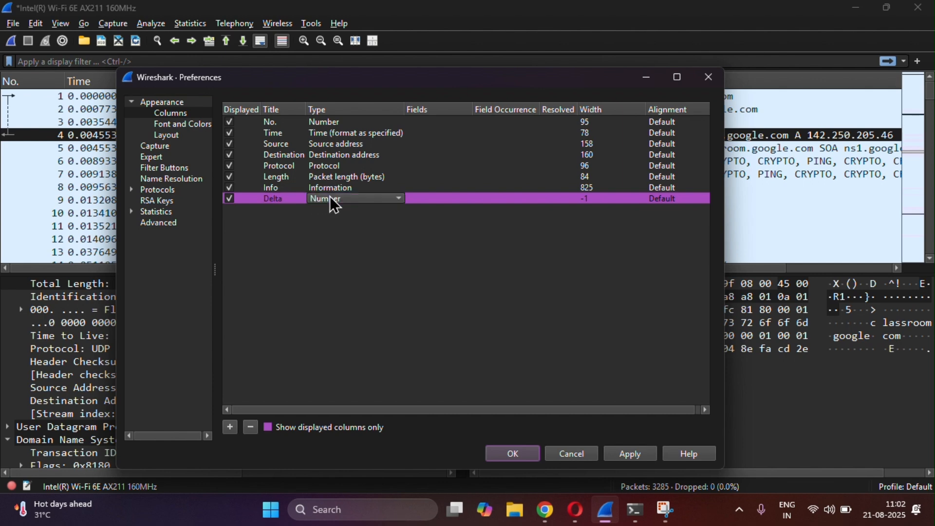
left_click(330, 197)
scroll(329, 197, "up", 5)
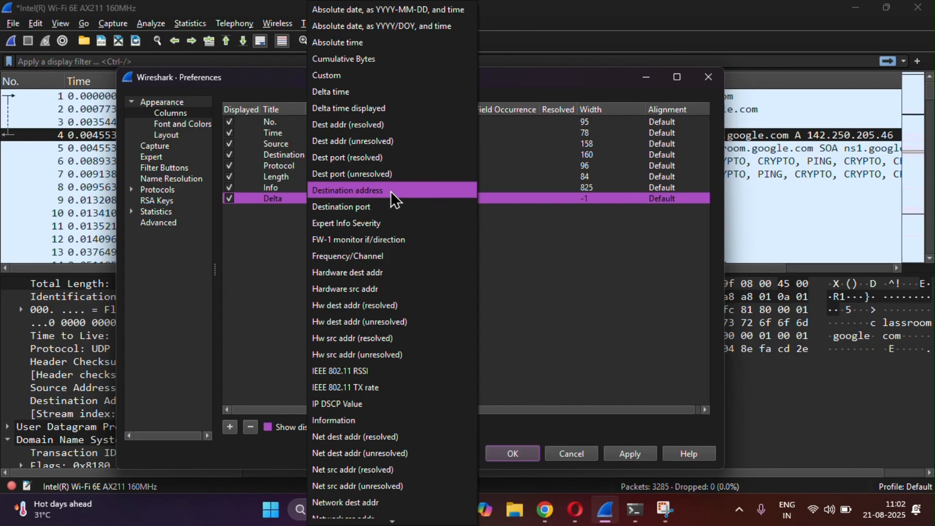
left_click(407, 108)
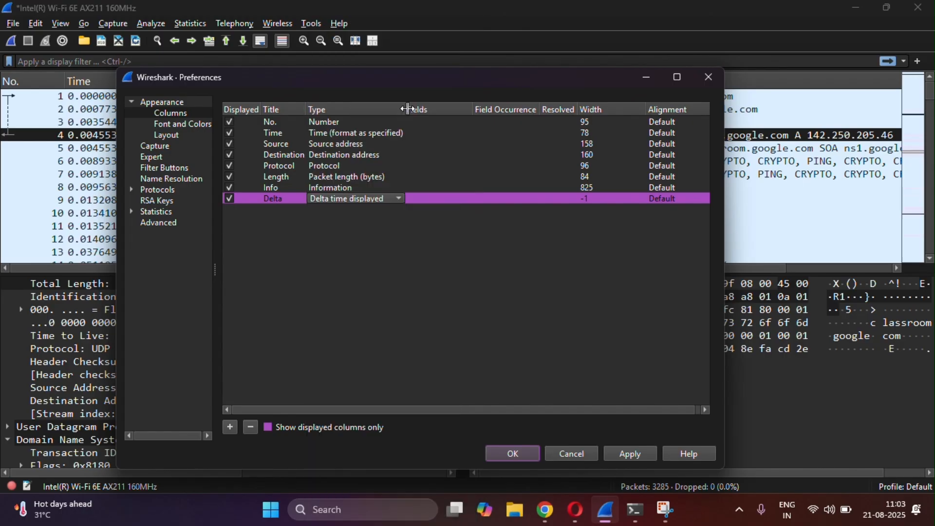
left_click(516, 454)
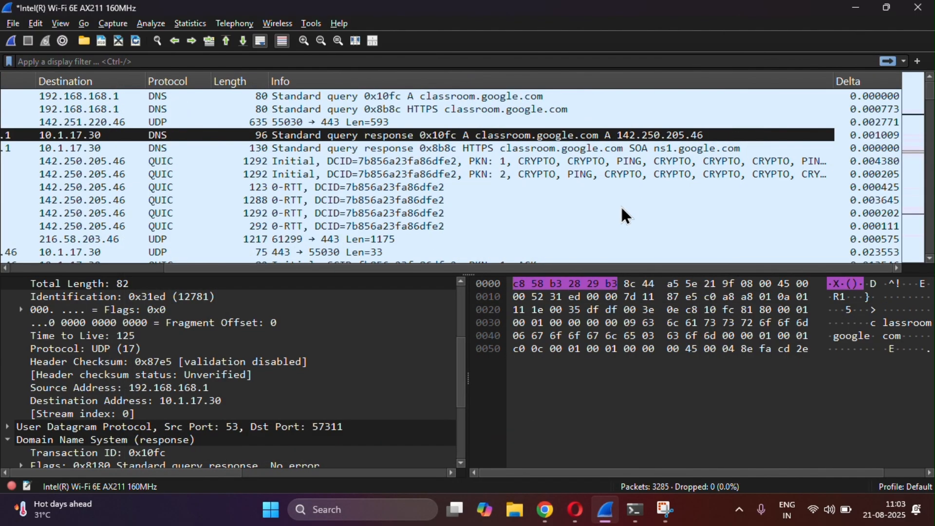
Step: Move the Delta column between Time and Source, and examine the delta times of packets 8 and 9
left_click_drag(853, 80, 268, 101)
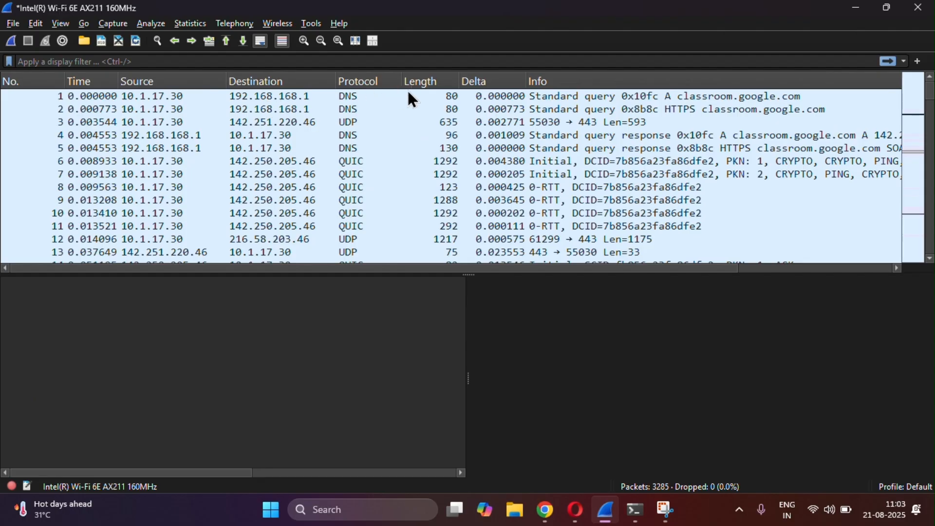
left_click_drag(500, 84, 137, 78)
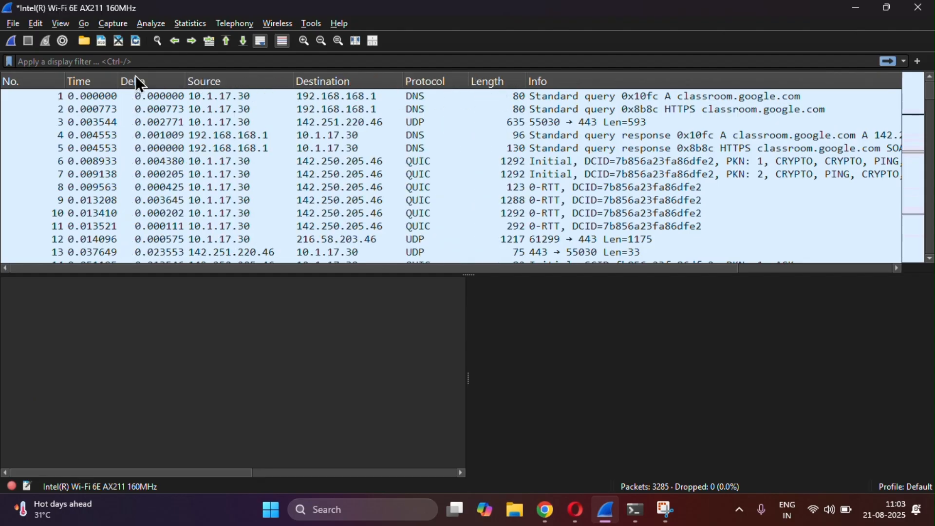
scroll(149, 179, "down", 2)
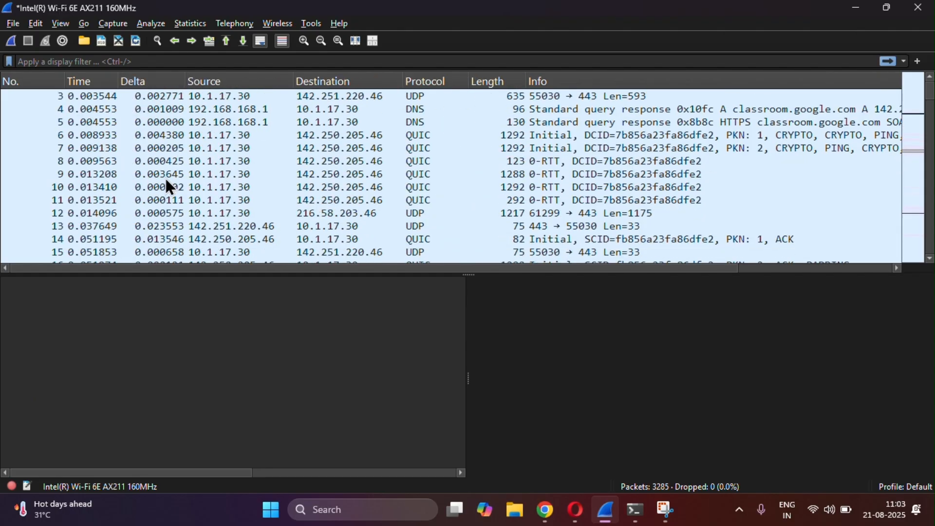
left_click(171, 161)
left_click(171, 175)
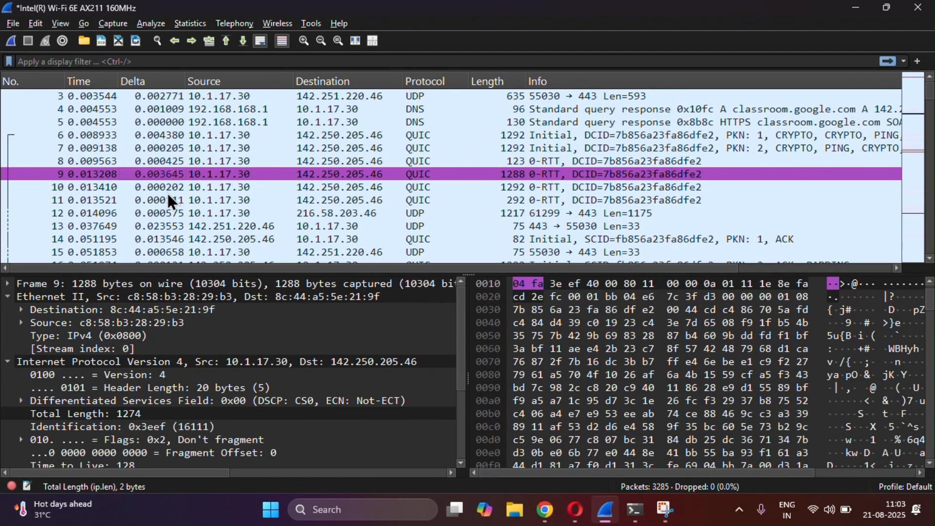
scroll(160, 185, "up", 1)
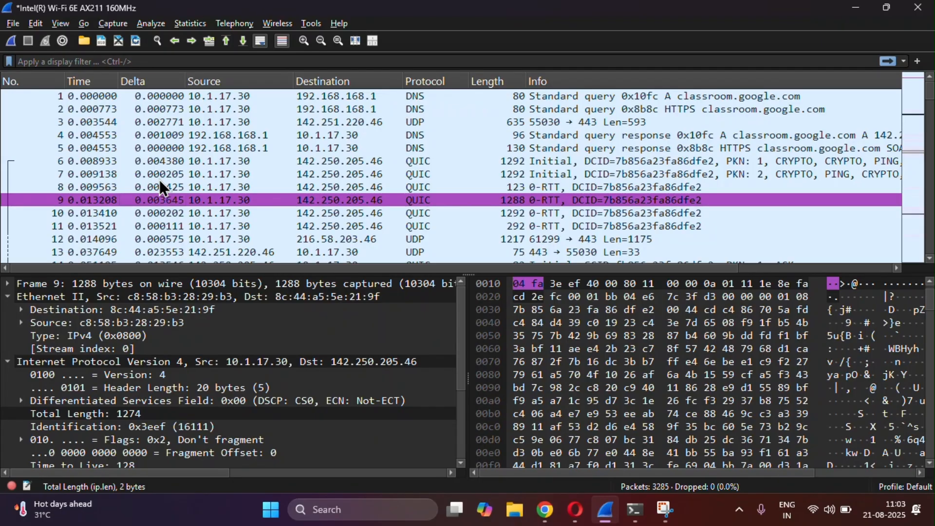
Step: Remove the Delta column from the packet list
right_click(162, 76)
left_click(260, 346)
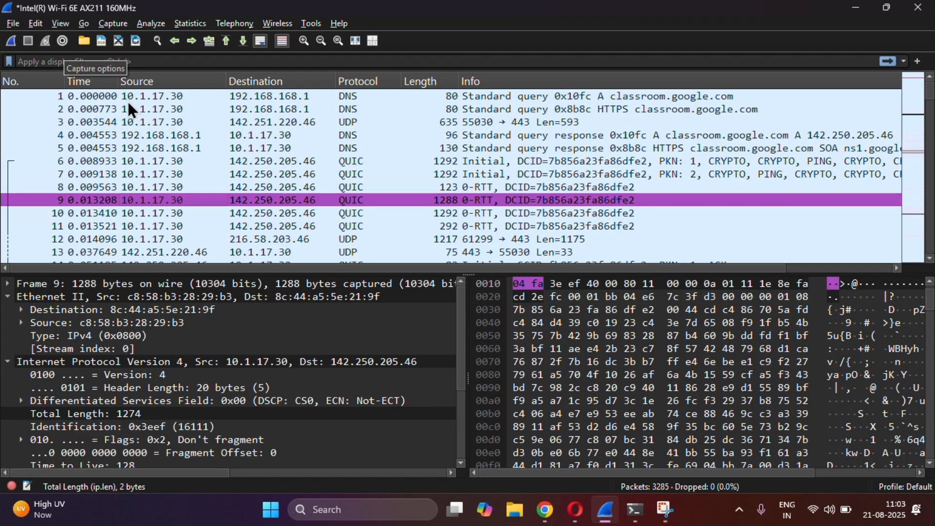
Step: Compare the row colouring of the QUIC packets 9 and 10 with the flagged TCP packets 62 and 63
left_click(151, 122)
left_click(301, 204)
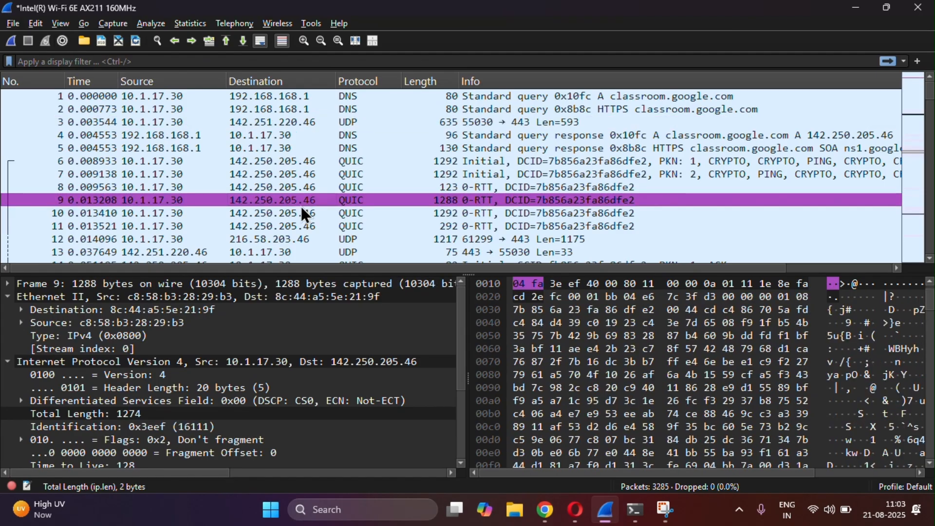
scroll(302, 204, "down", 1)
left_click(372, 191)
scroll(373, 191, "down", 11)
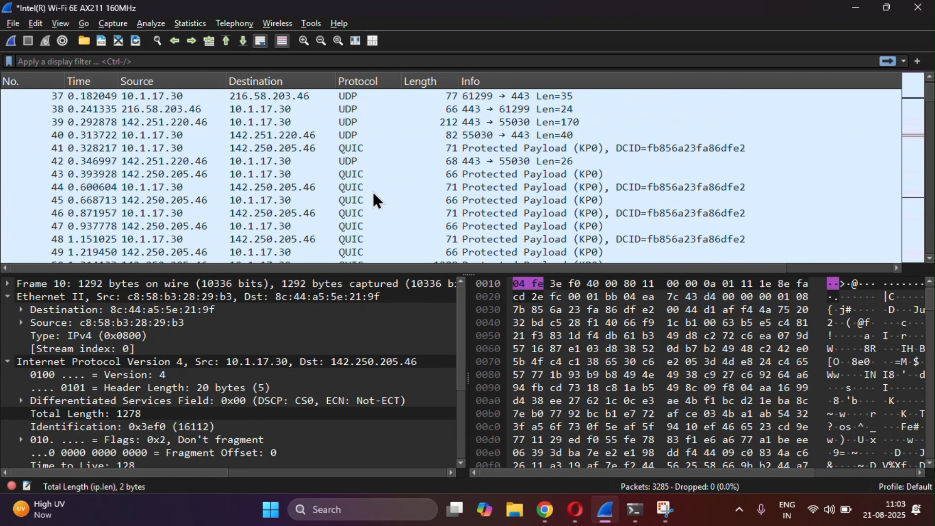
scroll(372, 191, "down", 10)
scroll(372, 191, "up", 5)
left_click(430, 190)
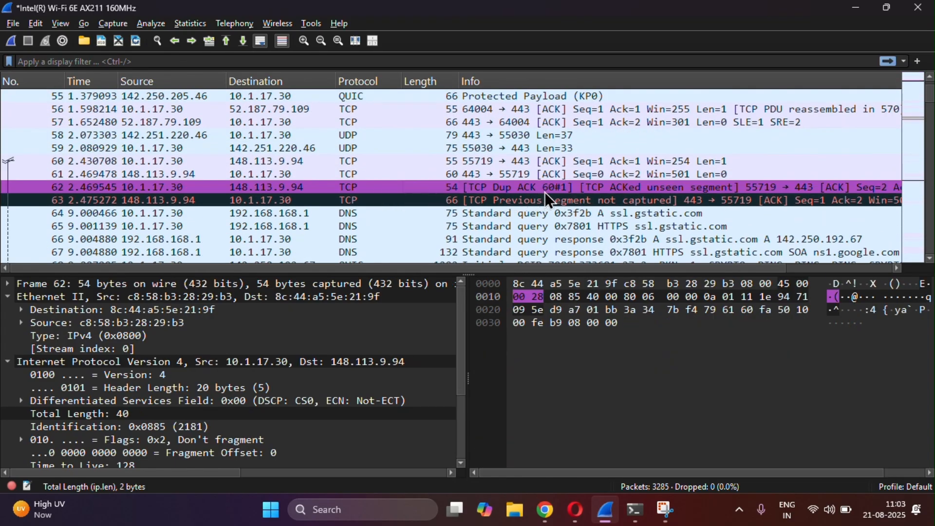
left_click(581, 205)
left_click(627, 193)
Step: Find the grey TCP [FIN, ACK] rows in the packet list and inspect packets 115 and 116
scroll(422, 204, "down", 17)
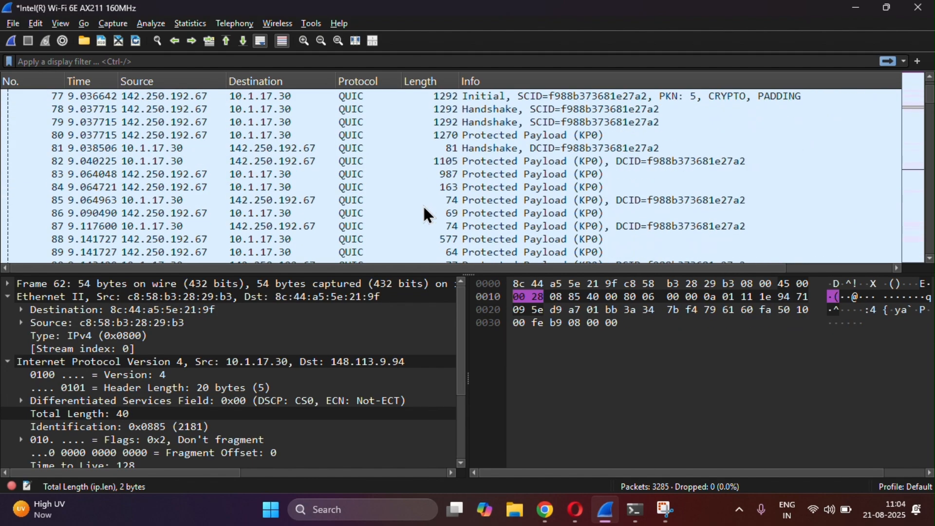
scroll(423, 206, "down", 3)
scroll(429, 202, "up", 1)
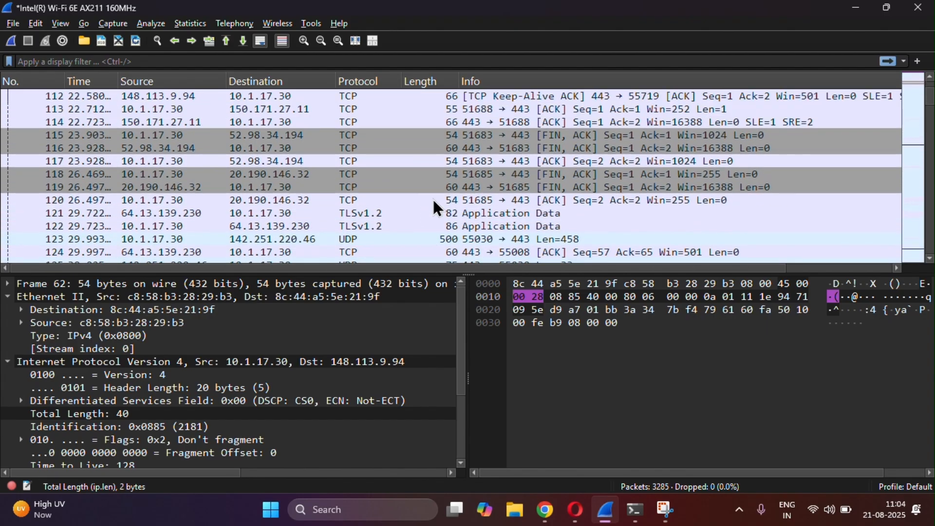
left_click(497, 141)
left_click(458, 152)
left_click(540, 134)
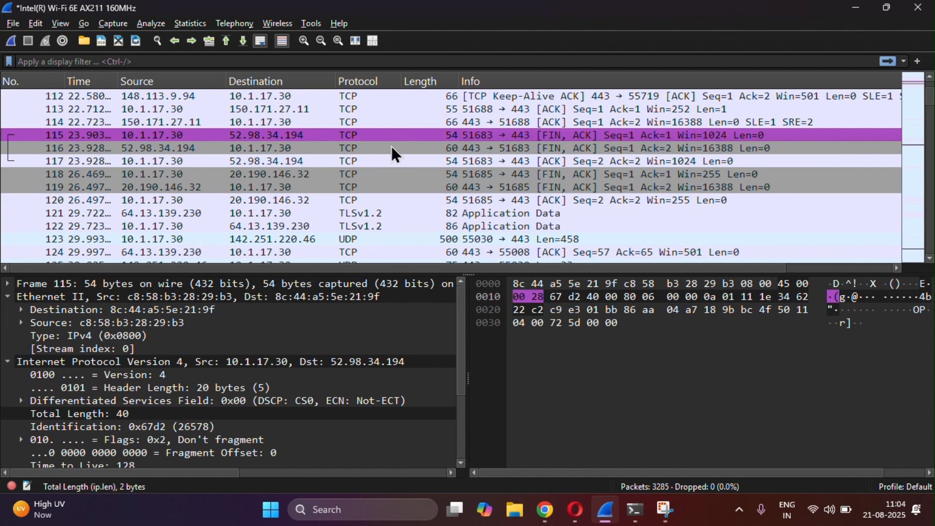
Step: Inspect the TLSv1.2 Application Data packets 92 and 93 in the packet list
scroll(340, 158, "up", 4)
scroll(340, 158, "up", 8)
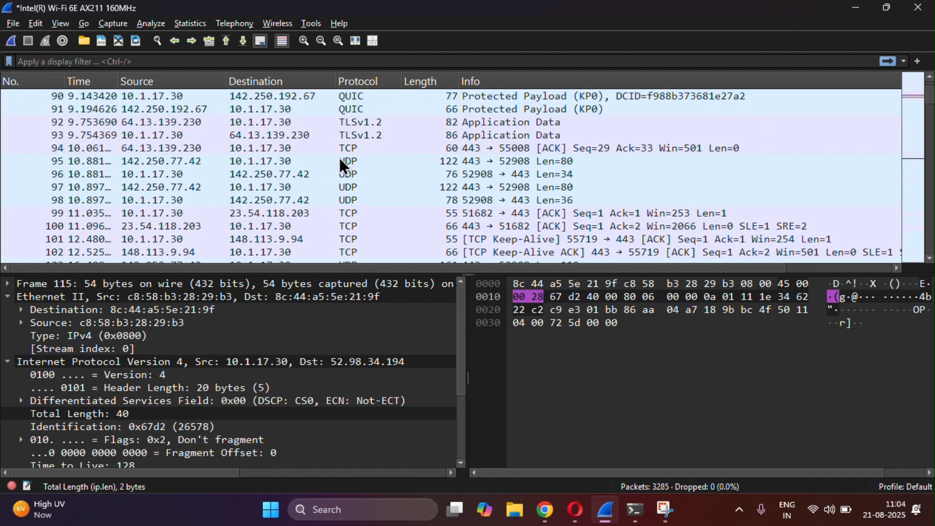
scroll(340, 158, "down", 2)
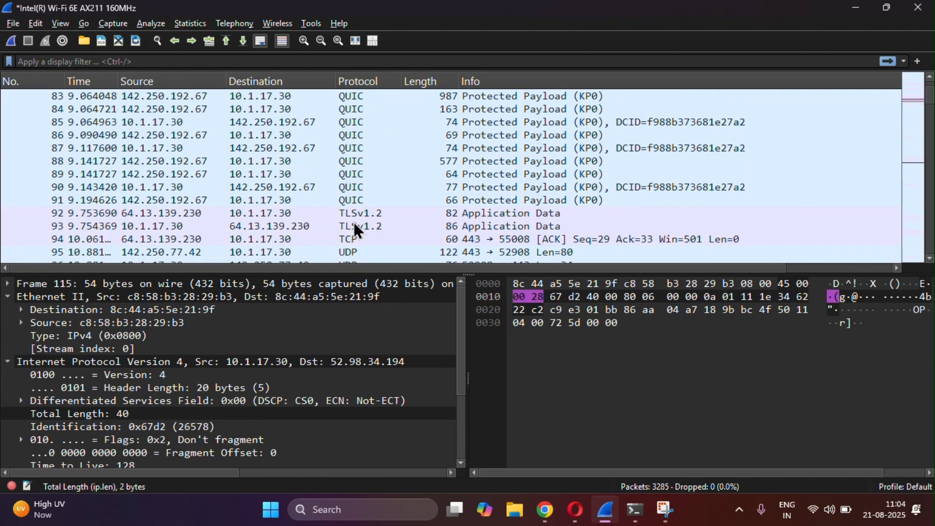
left_click(385, 215)
left_click(370, 226)
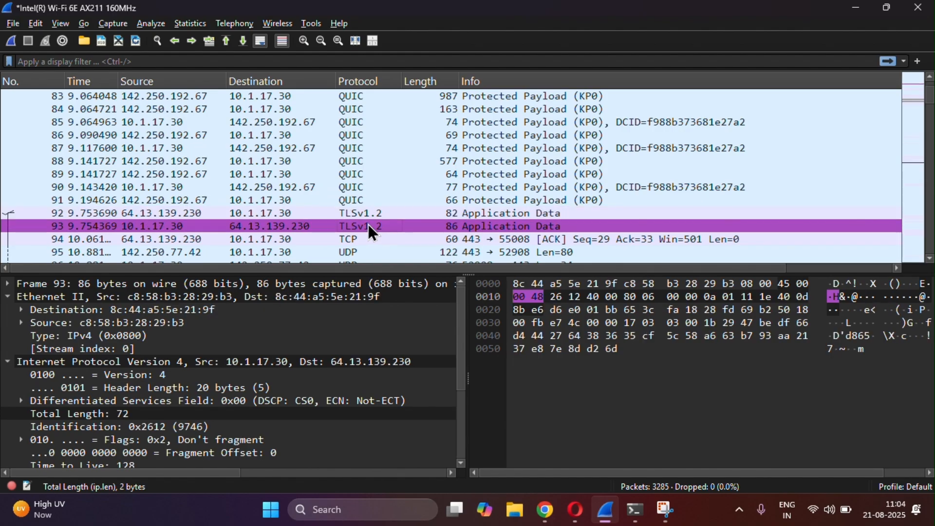
left_click(351, 215)
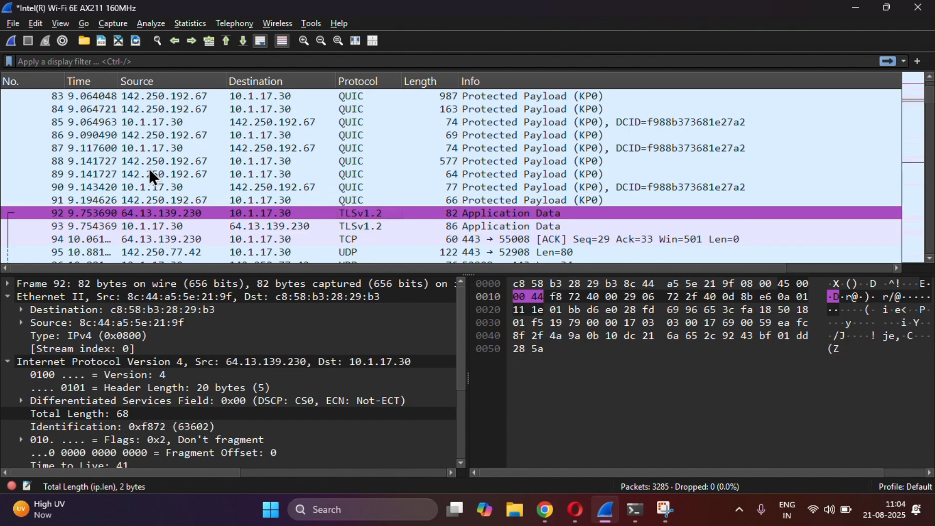
Step: Inspect the TLSv1.2 packet 93, the TCP [ACK] packet 94 and the UDP packet 97 in the packet list
left_click(498, 225)
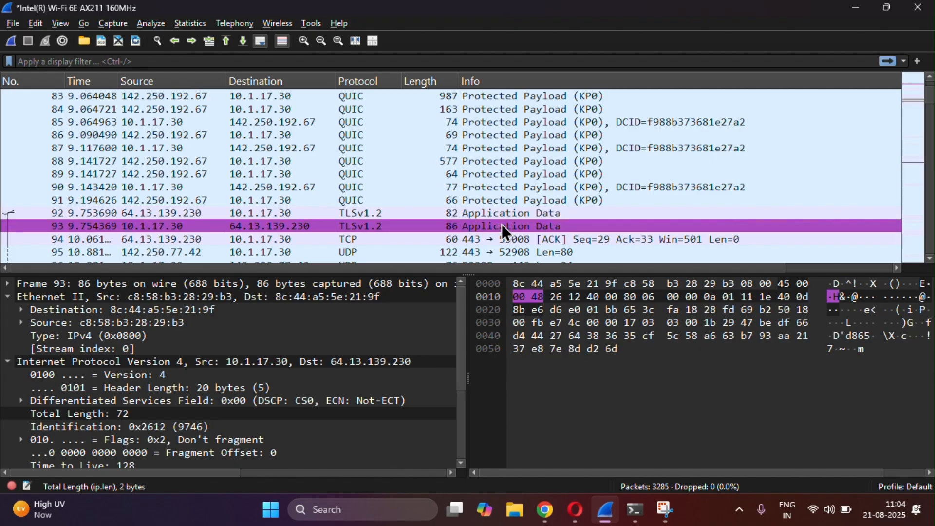
left_click(607, 239)
scroll(607, 236, "down", 1)
left_click(553, 226)
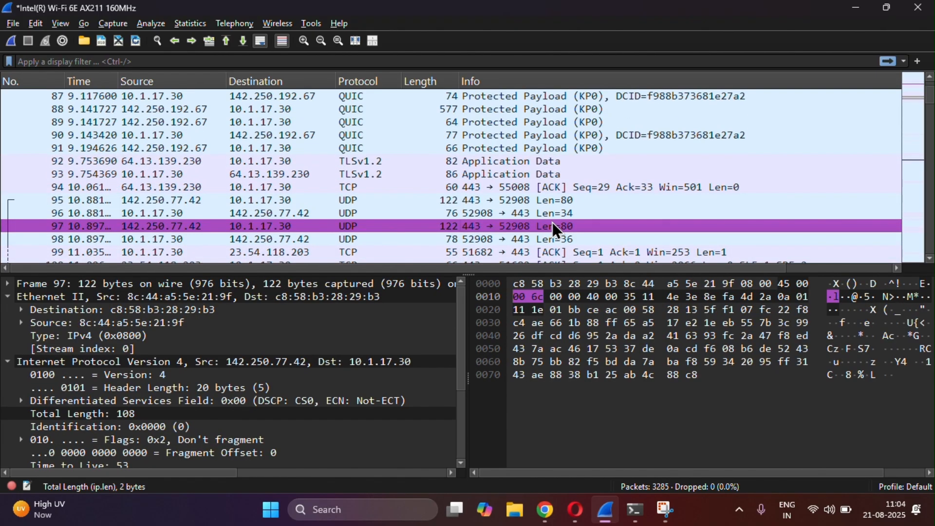
scroll(105, 126, "up", 20)
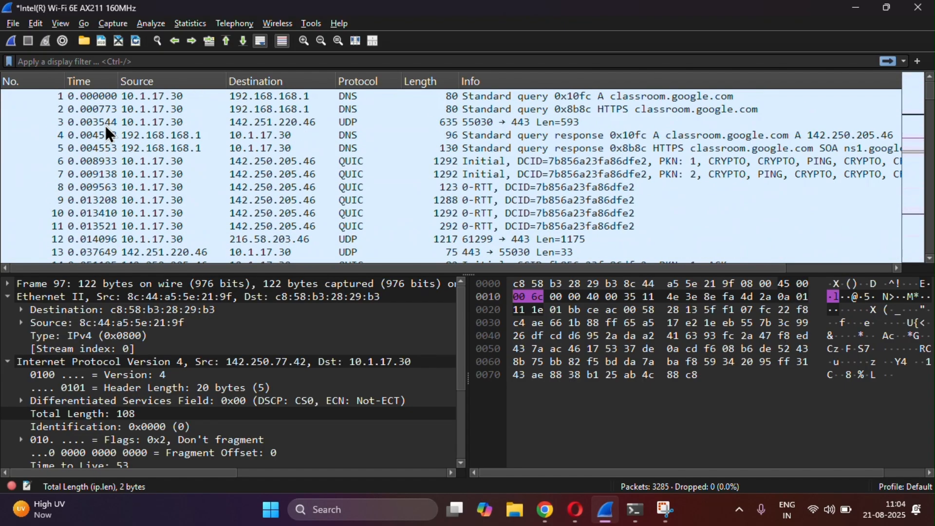
Step: Sort the packet list by time in descending order, restore ascending order, and select packet 1
left_click(86, 85)
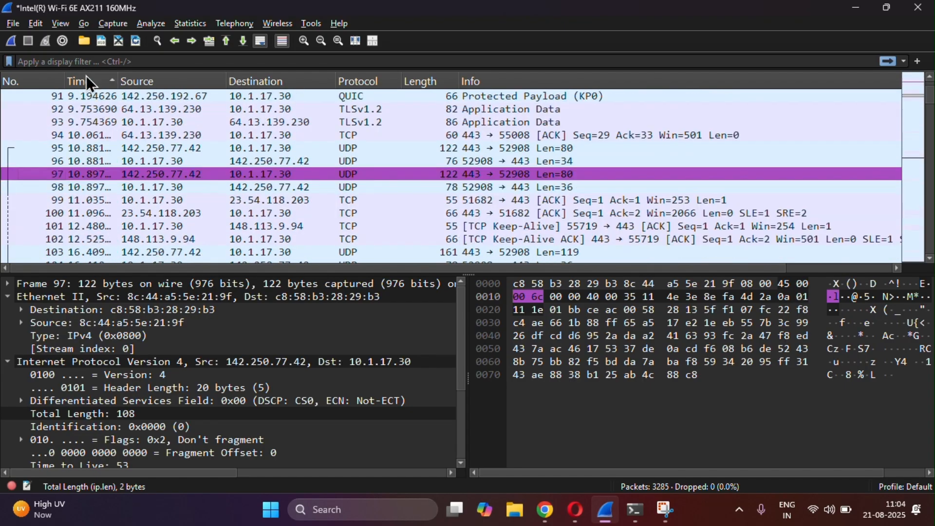
left_click(92, 86)
scroll(101, 141, "up", 20)
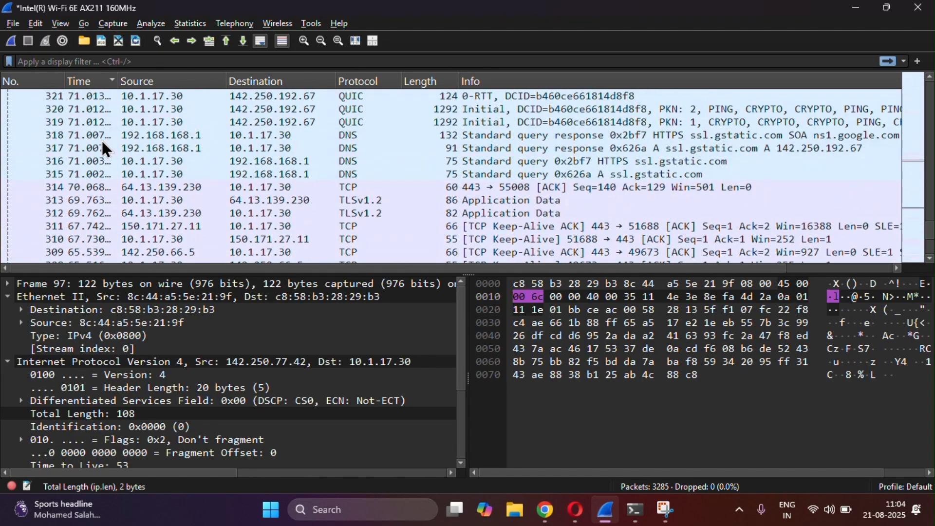
scroll(101, 141, "up", 20)
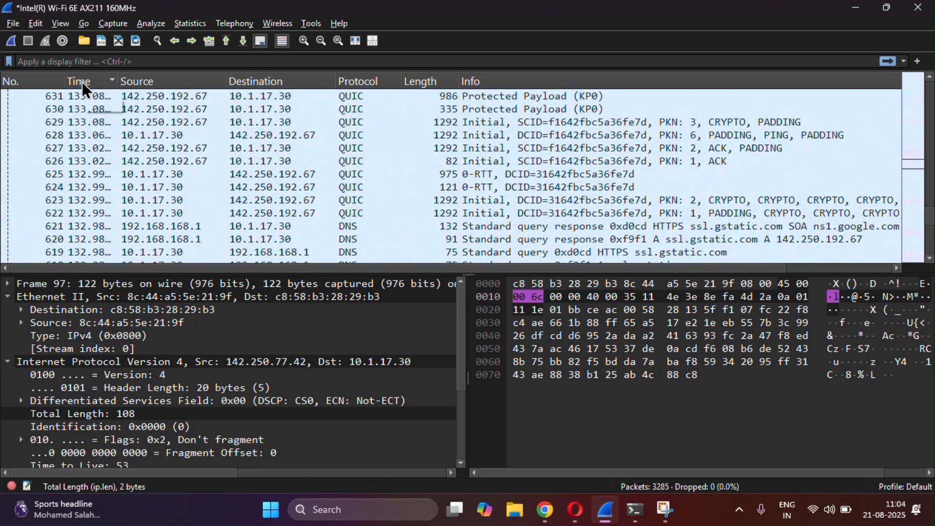
left_click(82, 81)
scroll(109, 195, "up", 20)
left_click(97, 96)
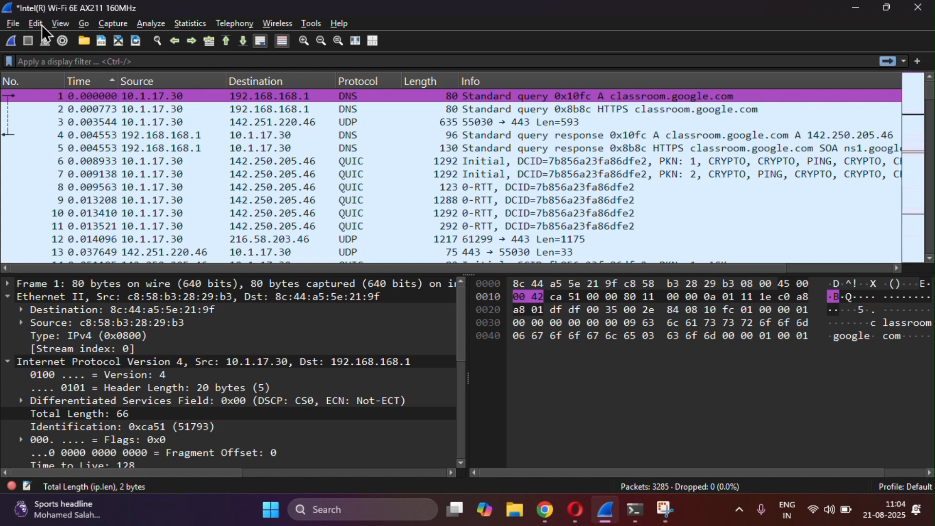
Step: Open the coloring rules and review the TCP SYN/FIN, SCTP ABORT, TCP RST and ARP entries
left_click(55, 25)
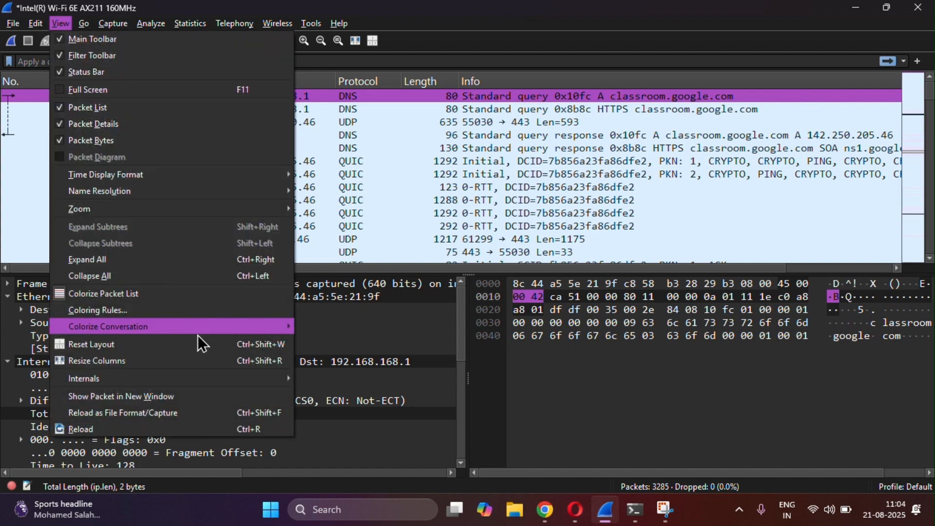
left_click(159, 314)
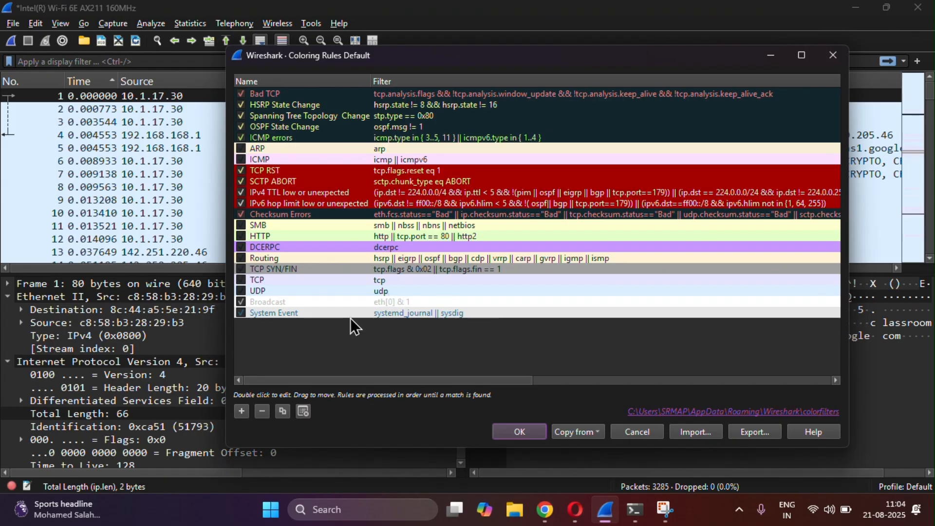
left_click(389, 271)
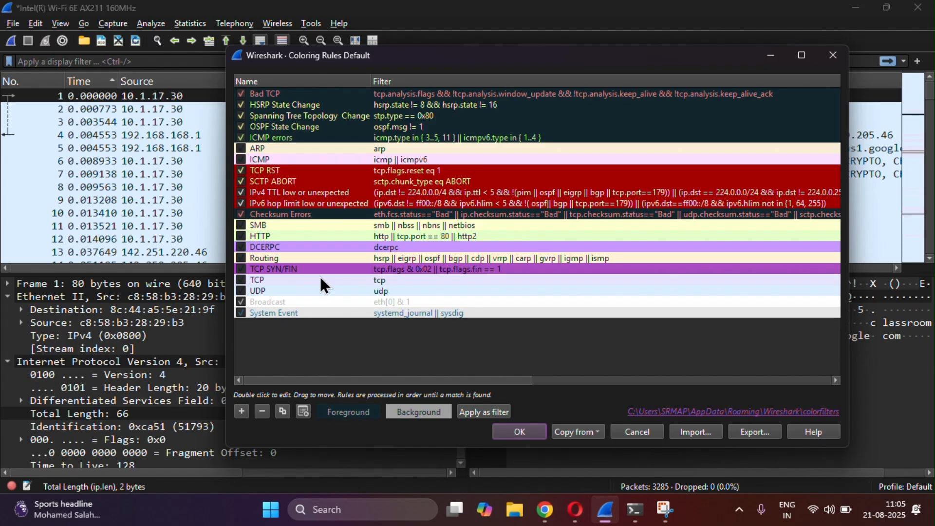
left_click(314, 179)
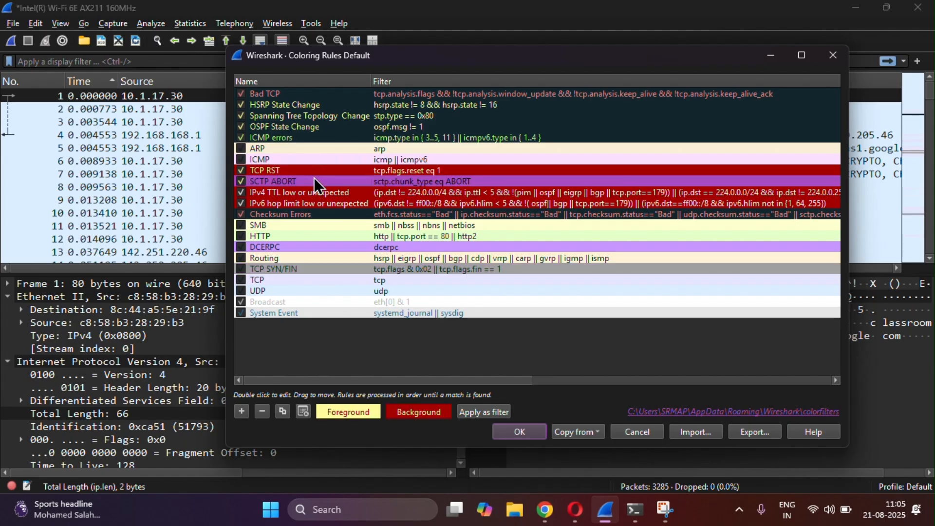
left_click(293, 169)
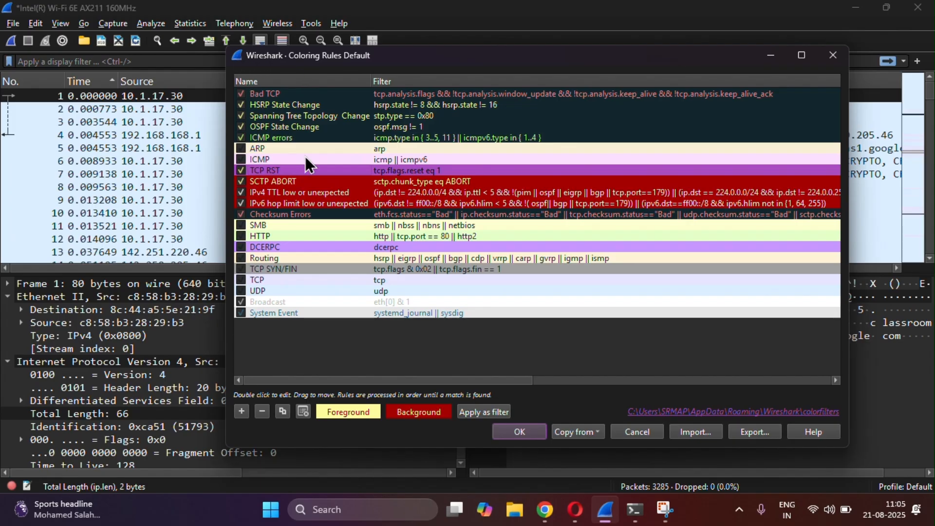
left_click(287, 146)
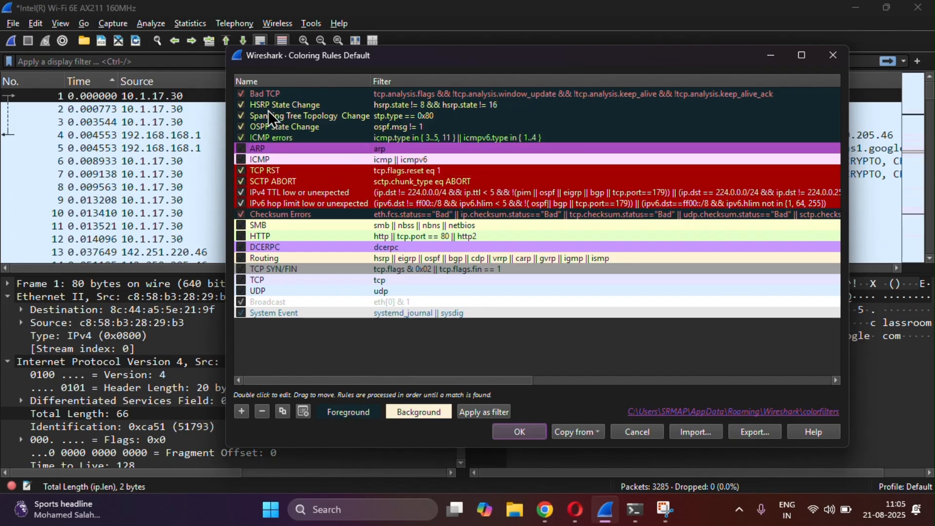
left_click(292, 342)
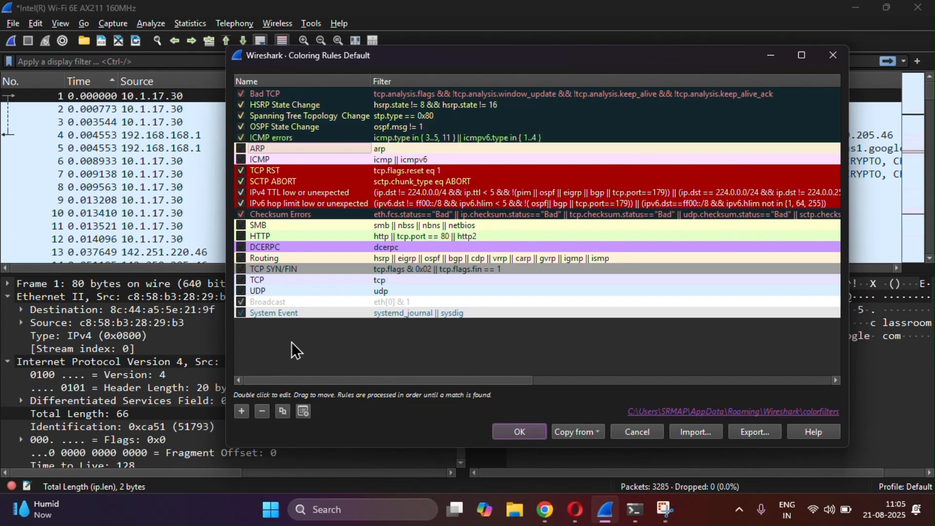
Step: Add a new coloring rule with the filter tcp.flags.syn == 1
left_click(242, 411)
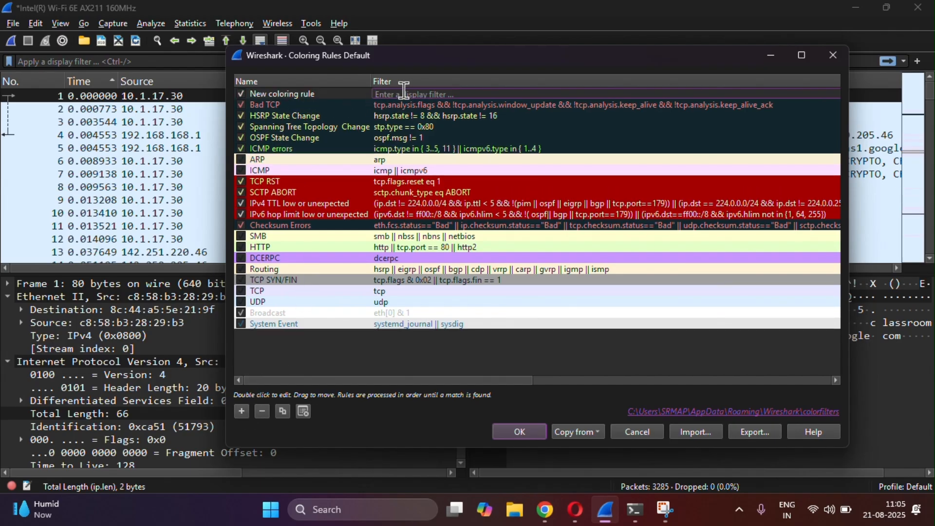
type("tcp.")
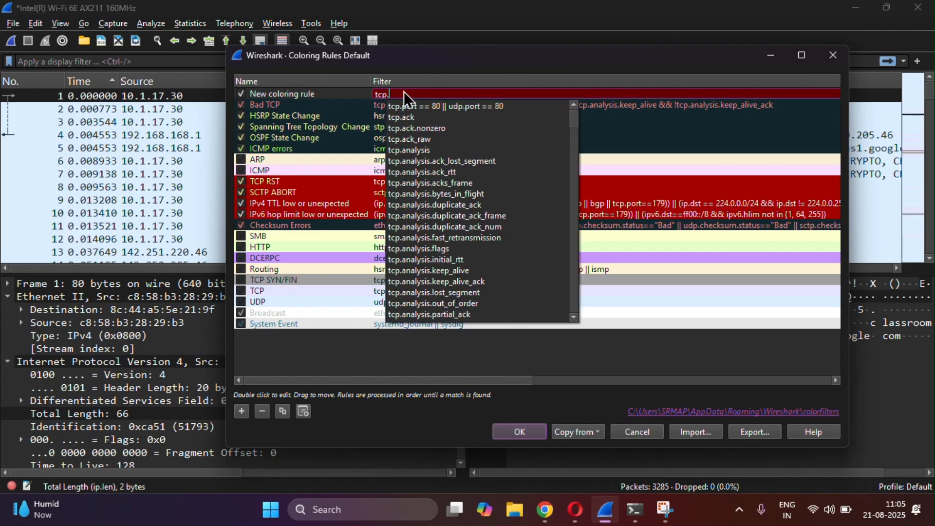
type("fla")
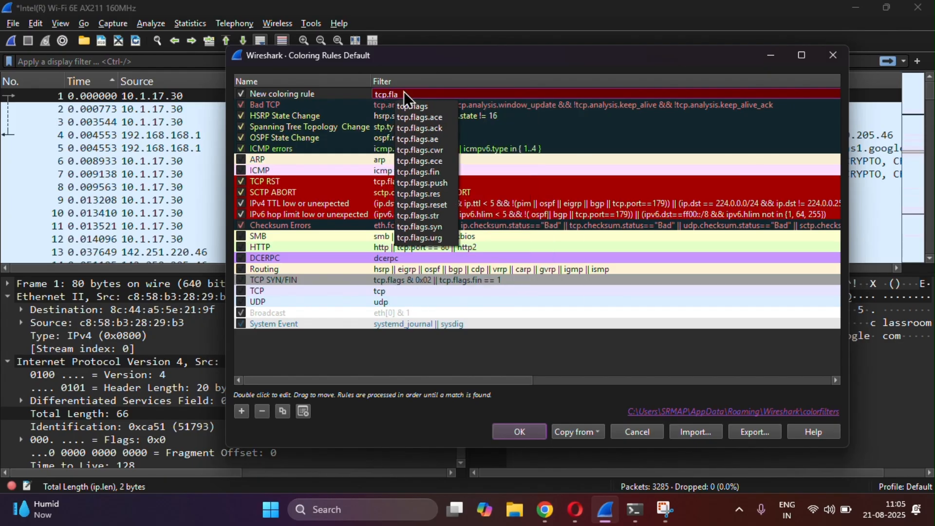
type("gs.syn")
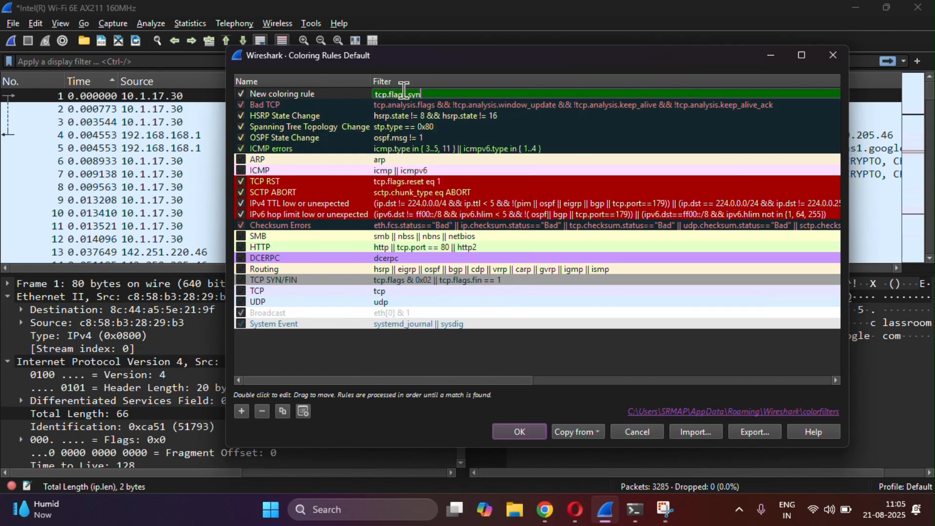
type(" == 1")
key("Return")
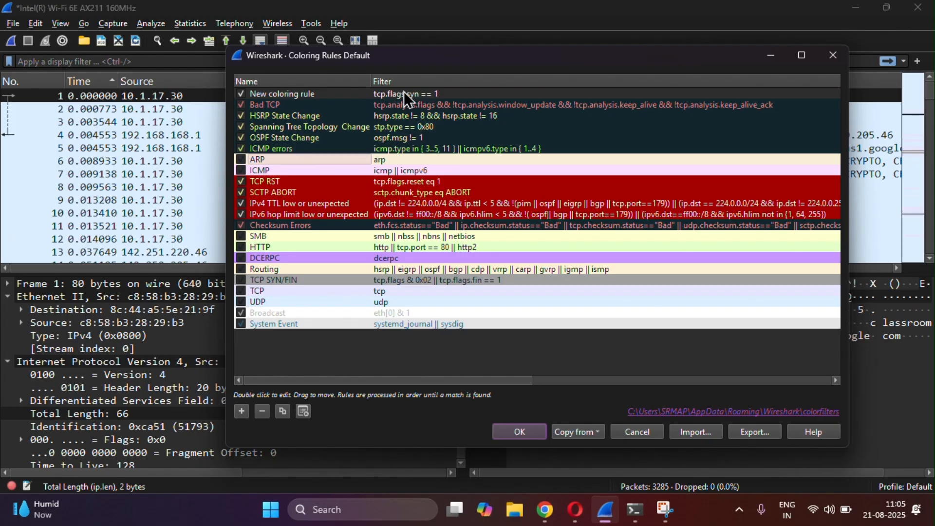
Step: Rename the new coloring rule as TCP SYN
double_click(337, 92)
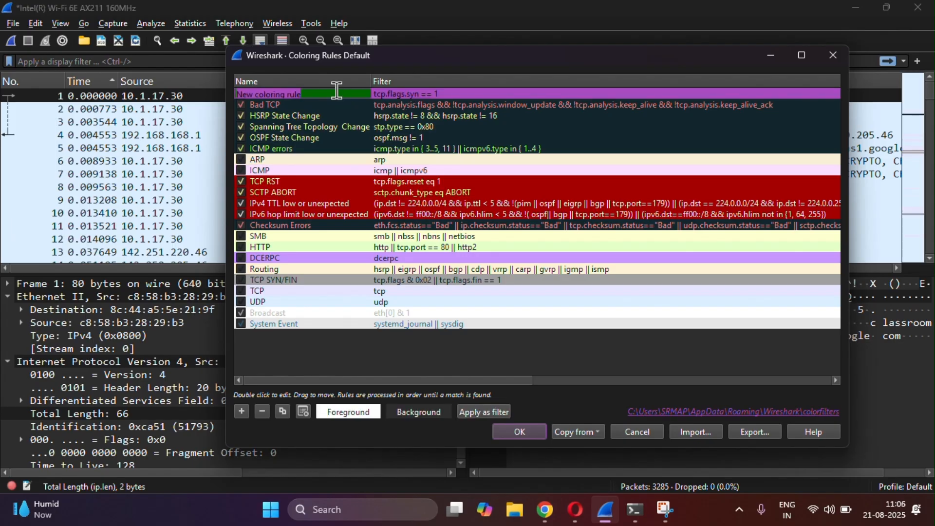
type("TCP SYN")
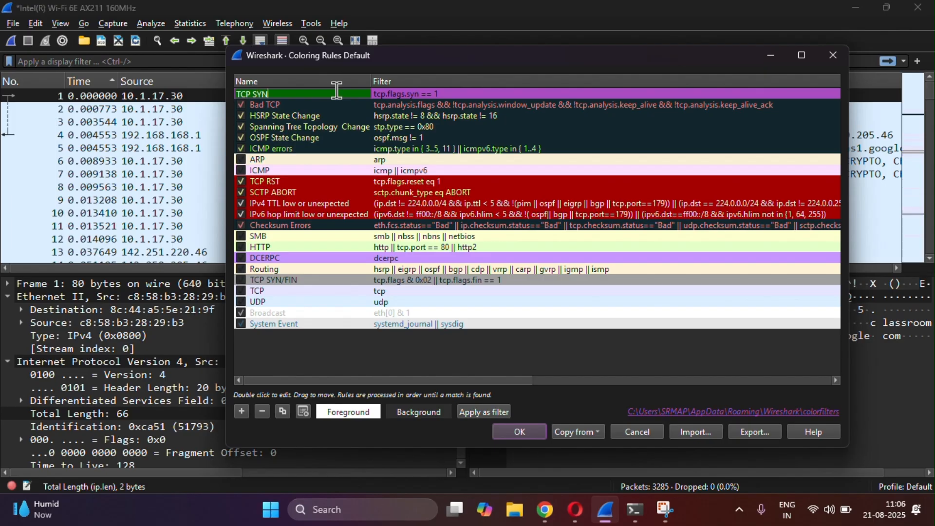
key("Return")
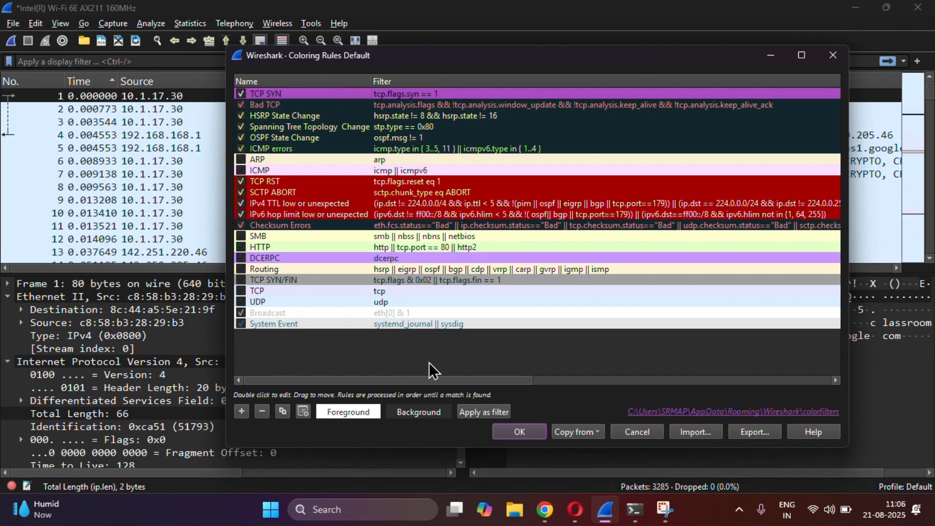
Step: Set the TCP SYN rule's background to bright green (#00ff00) and apply the coloring rules
left_click(420, 411)
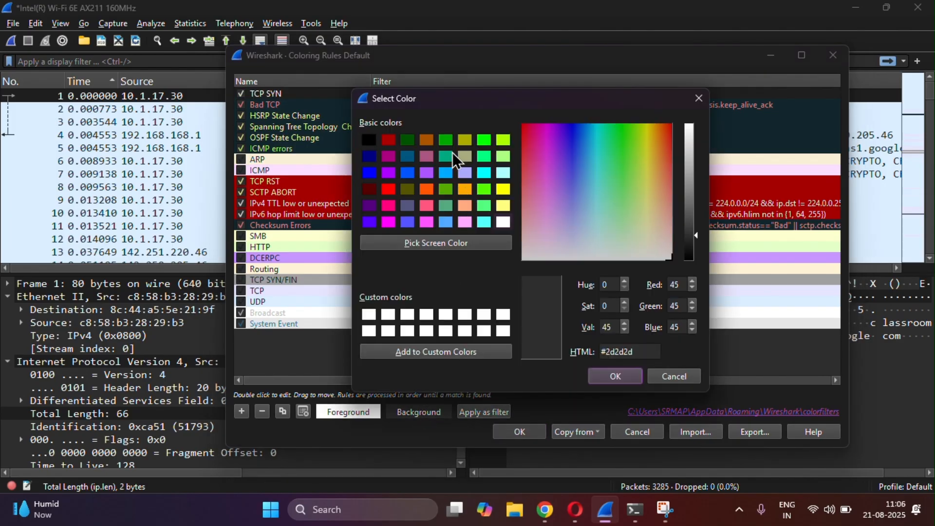
left_click(485, 140)
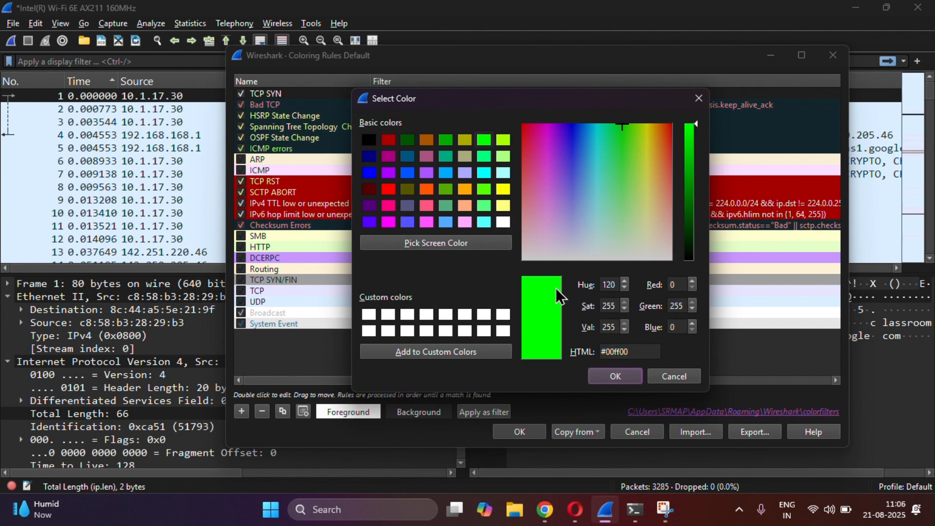
left_click(634, 377)
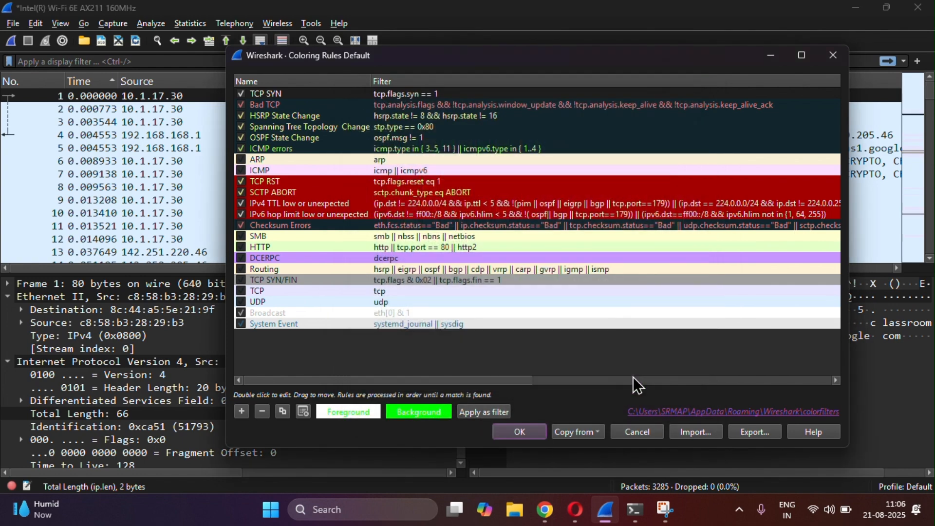
left_click(504, 434)
Step: Find the green SYN rows in the packet list and inspect the [SYN] packet 945 and [SYN, ACK] packet 946
scroll(495, 172, "down", 4)
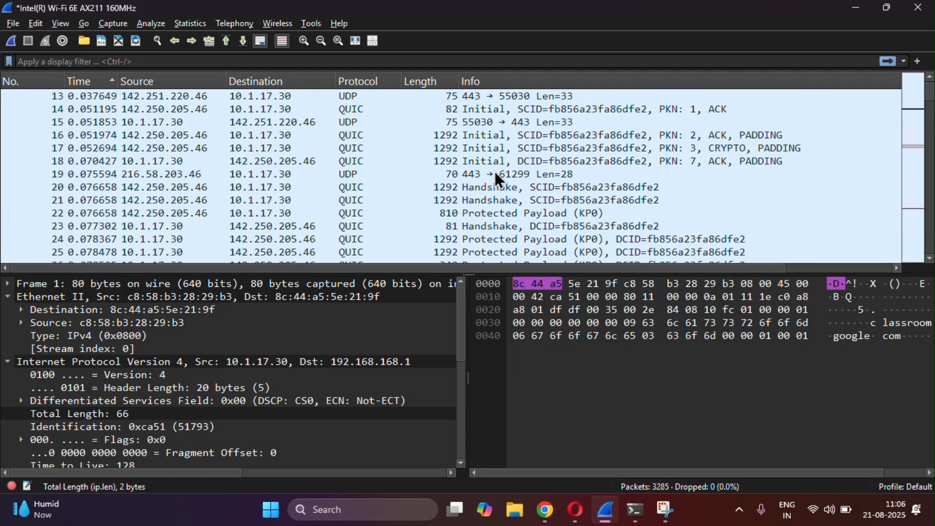
left_click_drag(930, 96, 927, 143)
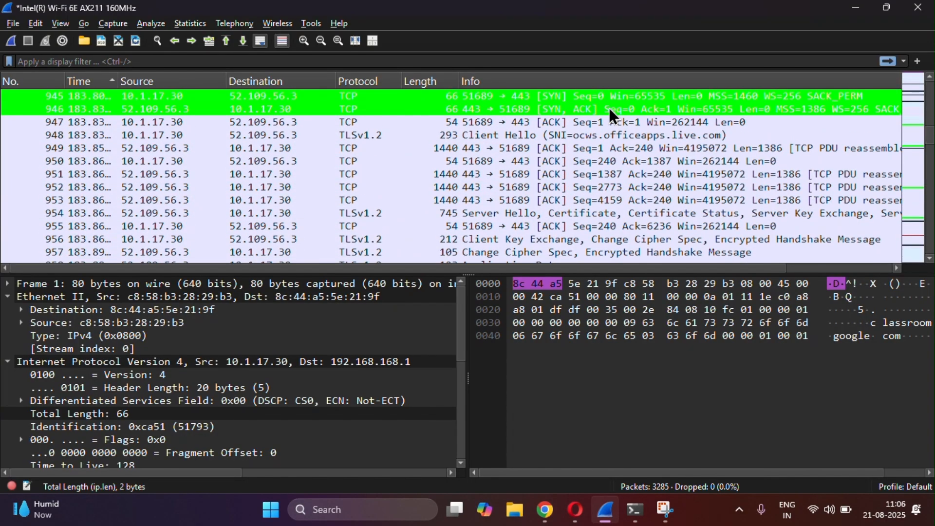
scroll(609, 108, "up", 1)
left_click(513, 125)
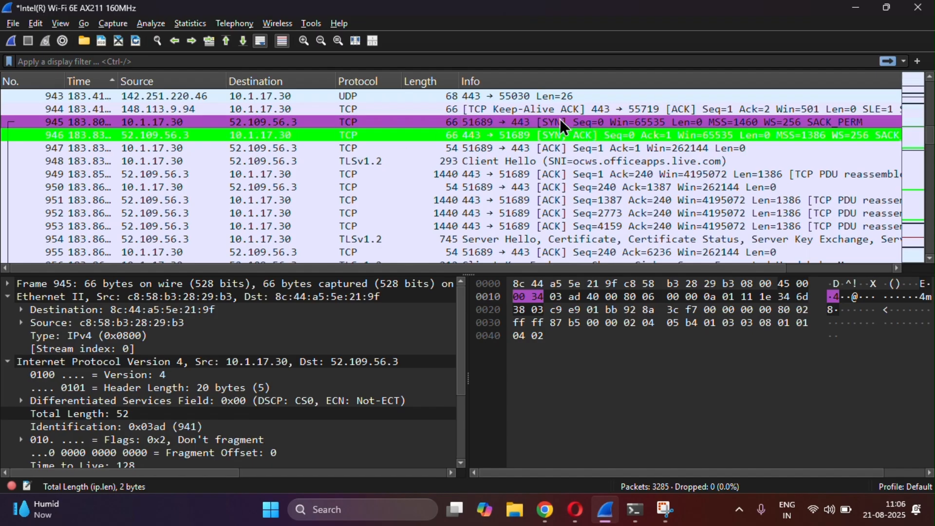
left_click(536, 136)
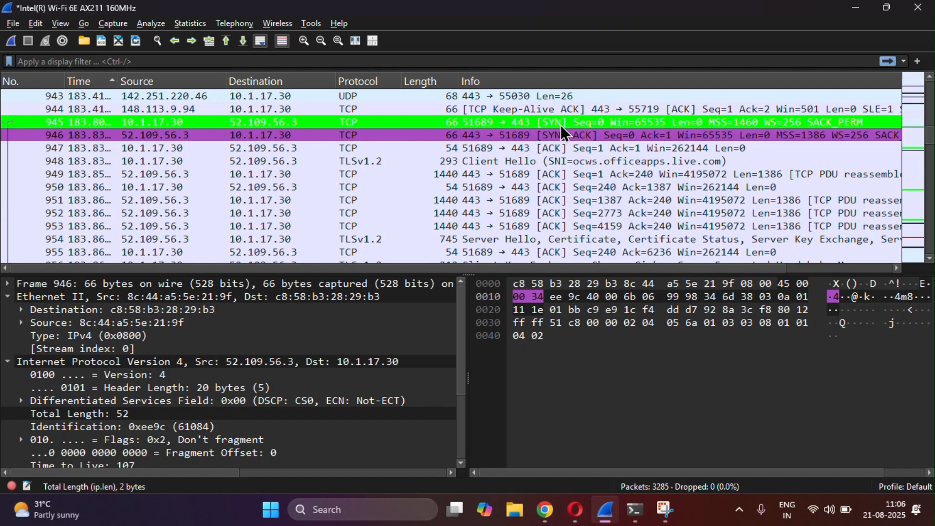
Step: Inspect the [ACK] packet 947, the TLSv1.2 Client Hello packet 948 and the TCP Keep-Alive ACK packet 944
left_click(301, 149)
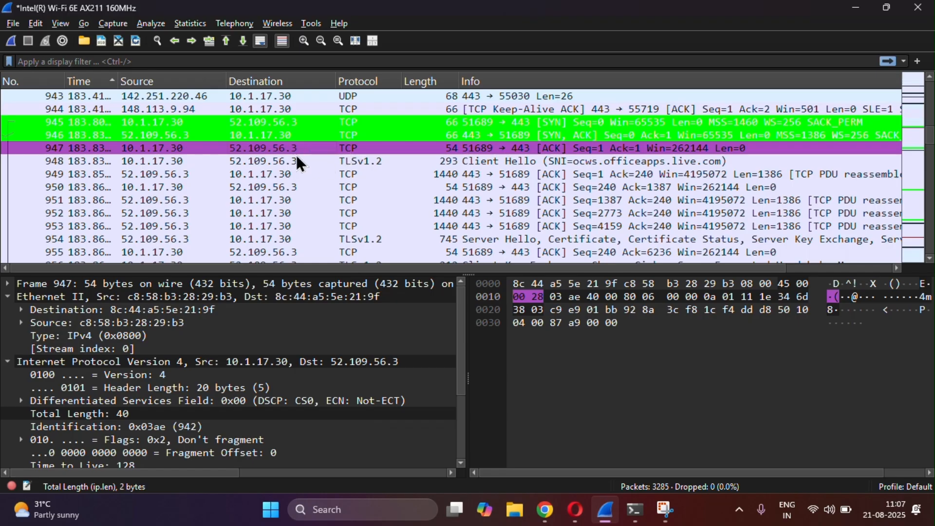
left_click(517, 160)
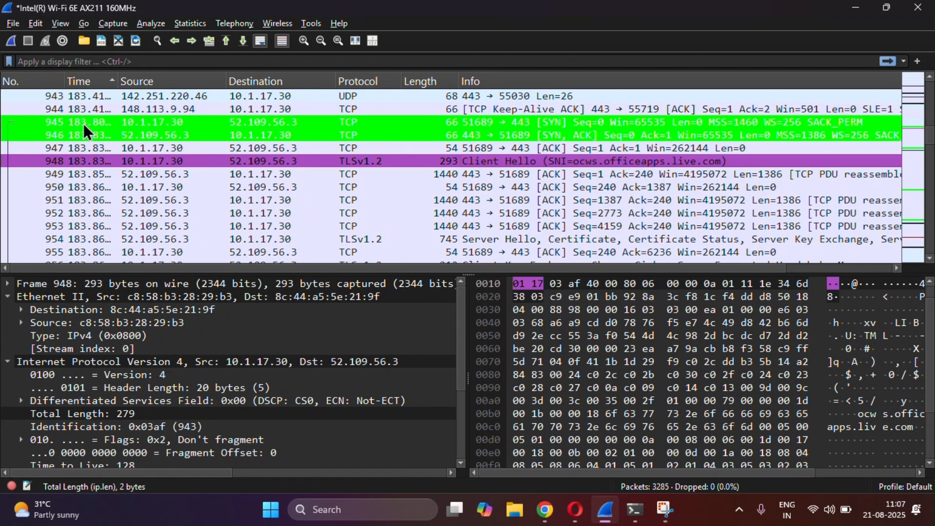
left_click(226, 115)
scroll(303, 113, "up", 1)
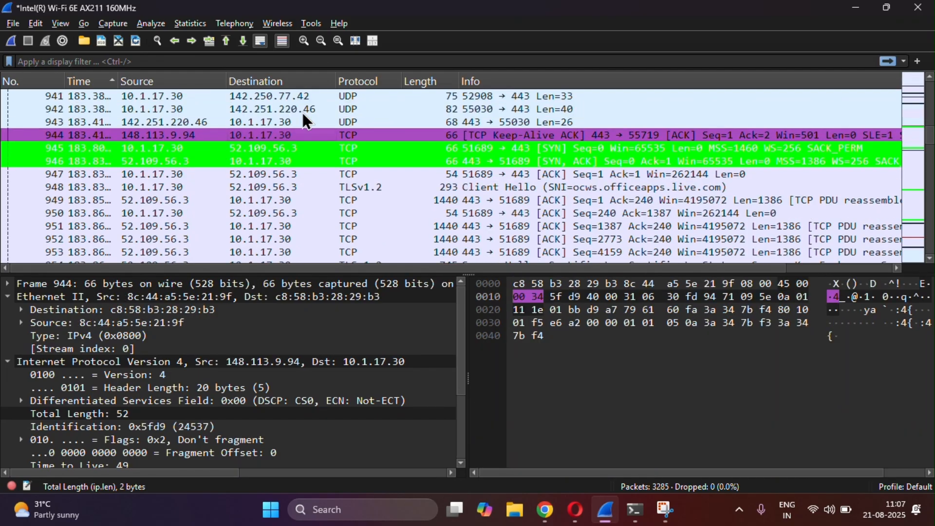
Step: Filter the packet list to TCP SYN packets with the display filter tcp.flags.syn==1
left_click(183, 60)
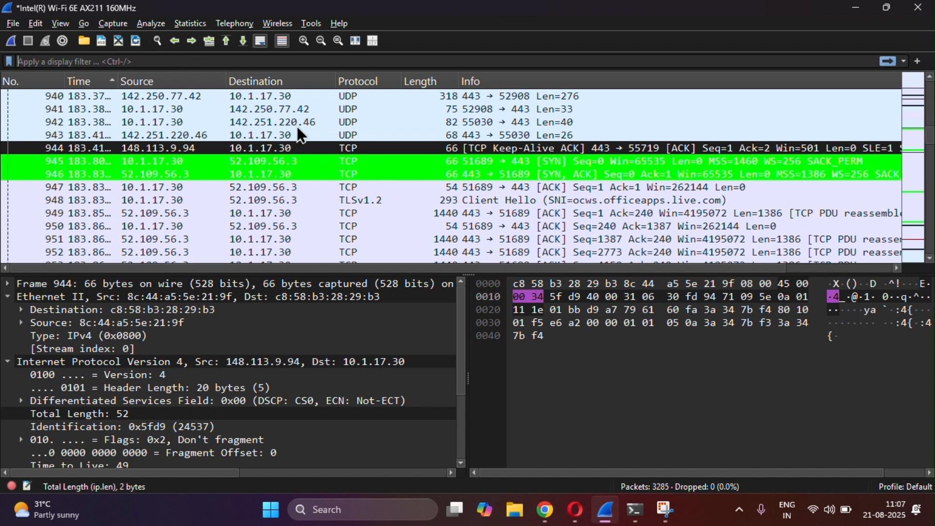
type("t")
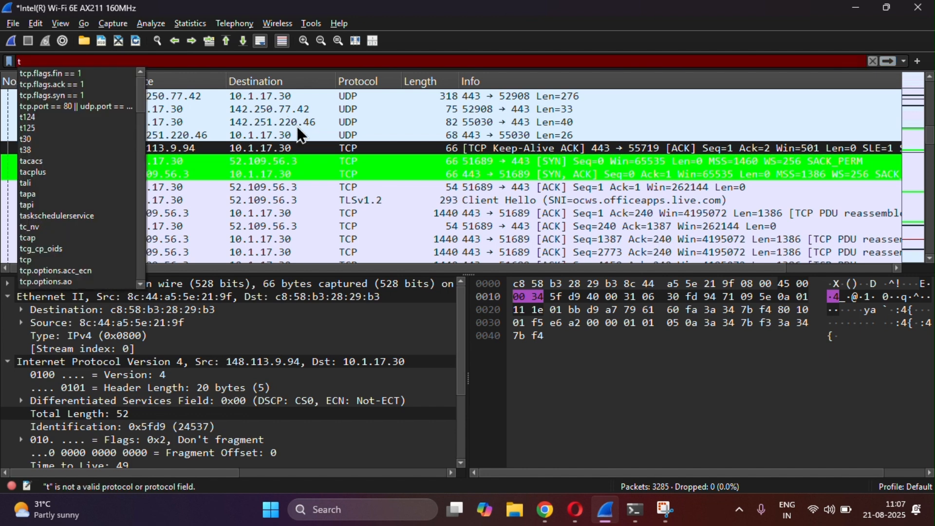
type("cp")
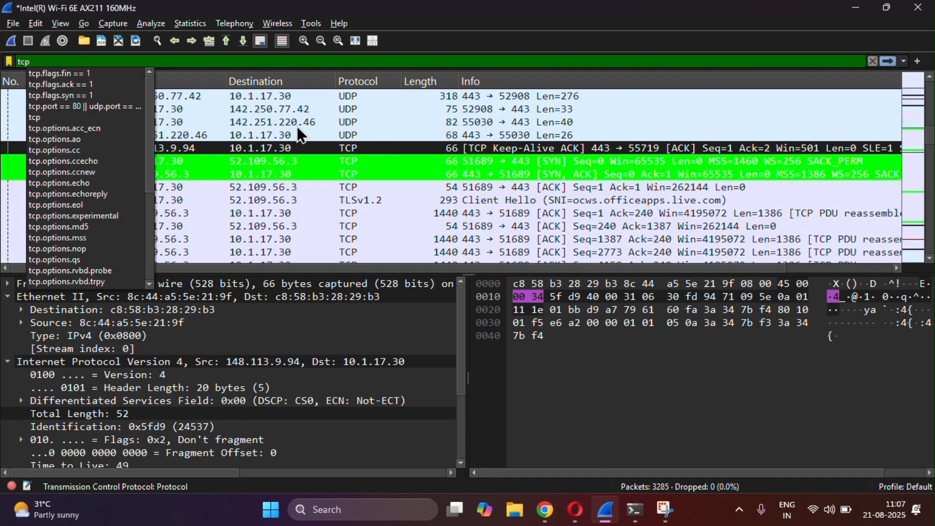
type(".flags")
type(".")
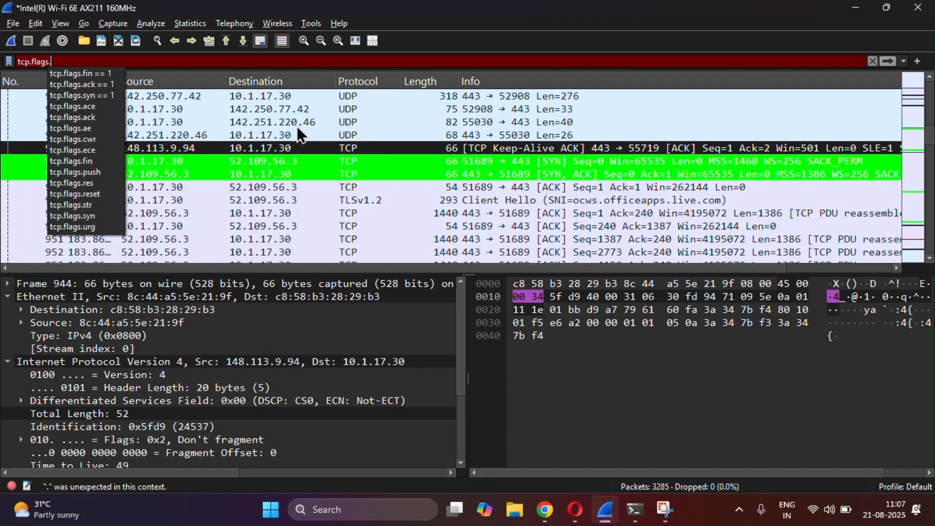
type("syn==1")
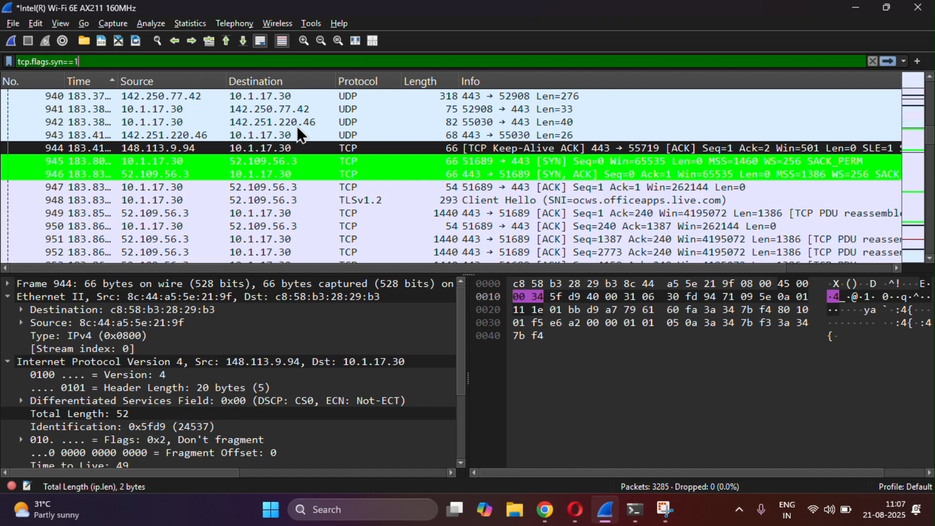
key("Return")
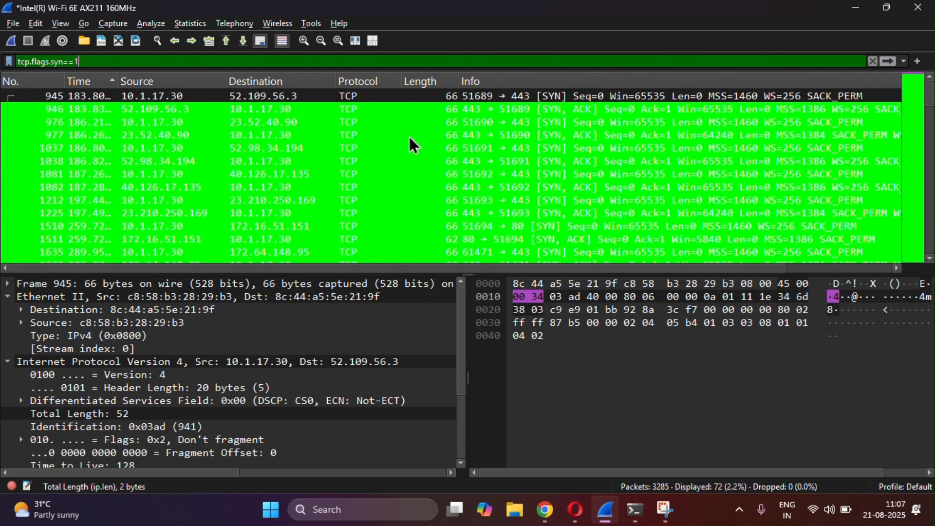
Step: Inspect the [SYN] packets 976 and 945 and look through the filtered SYN and SYN-ACK packets
scroll(452, 139, "down", 1)
scroll(452, 139, "up", 1)
left_click(529, 122)
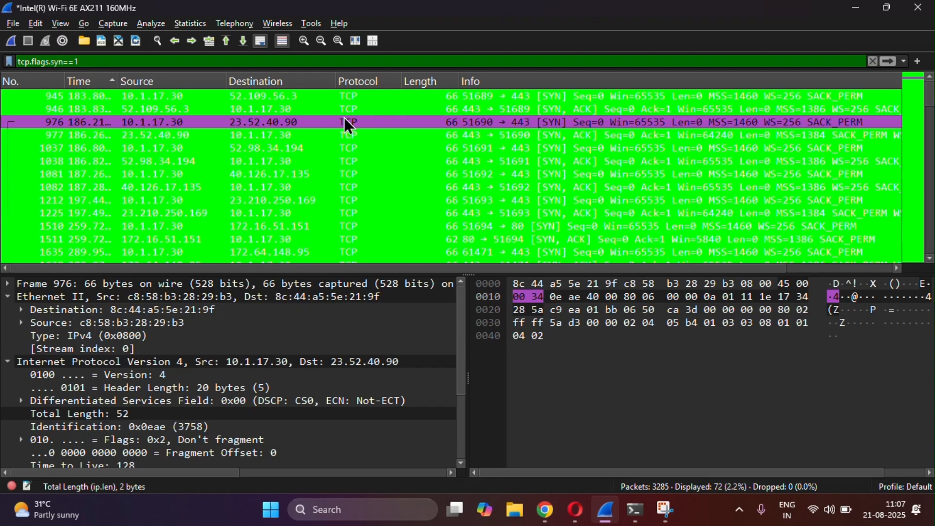
left_click(259, 95)
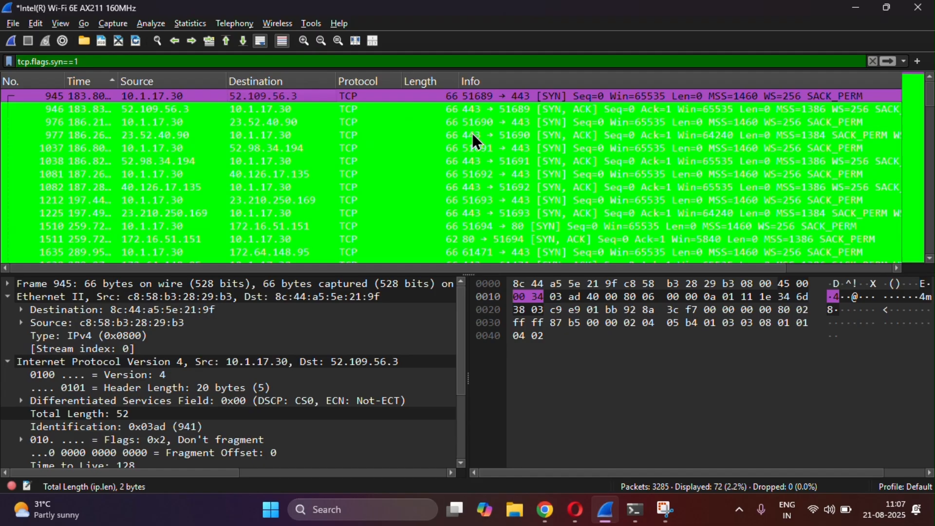
left_click(536, 125)
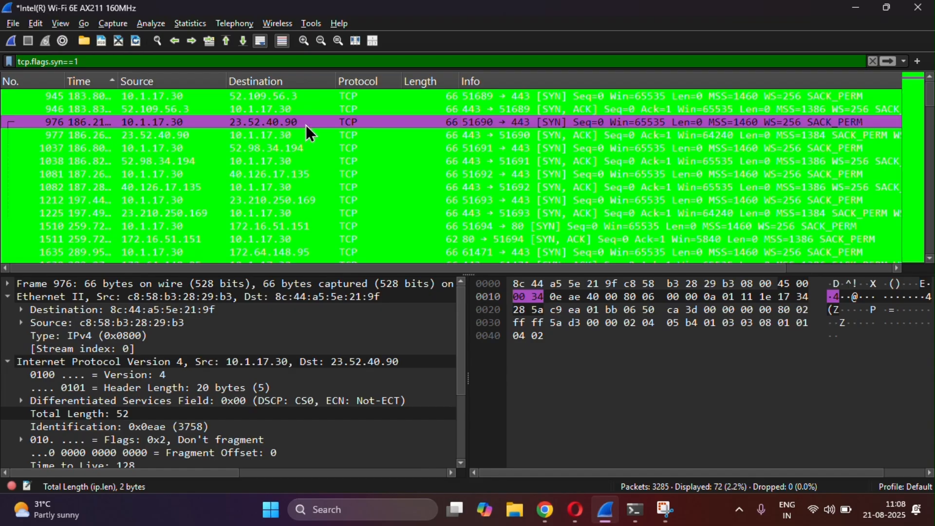
scroll(306, 124, "down", 10)
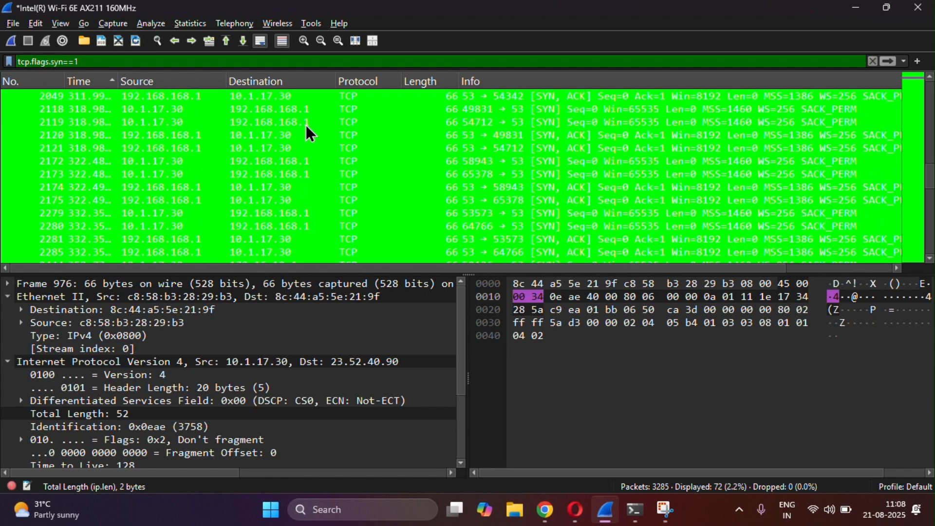
scroll(655, 119, "up", 10)
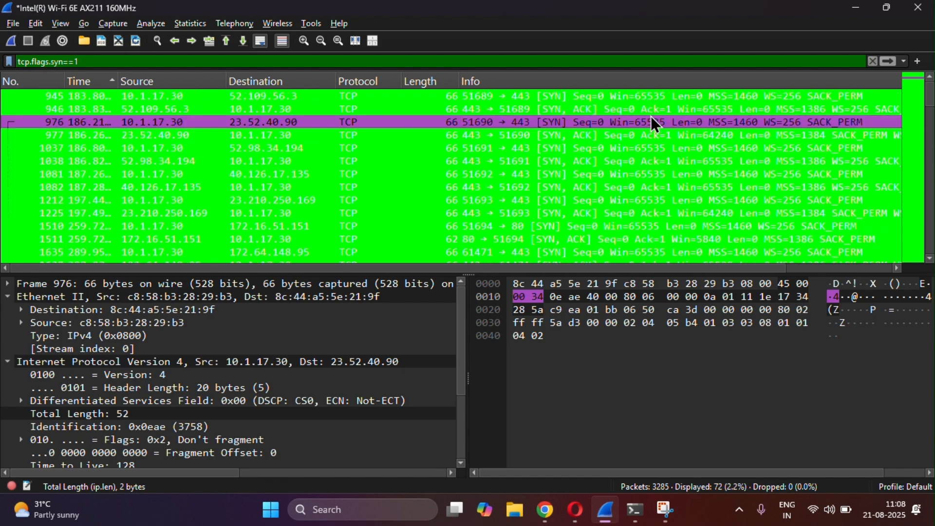
Step: Replace the SYN display filter with http to show only HTTP packets
left_click(872, 61)
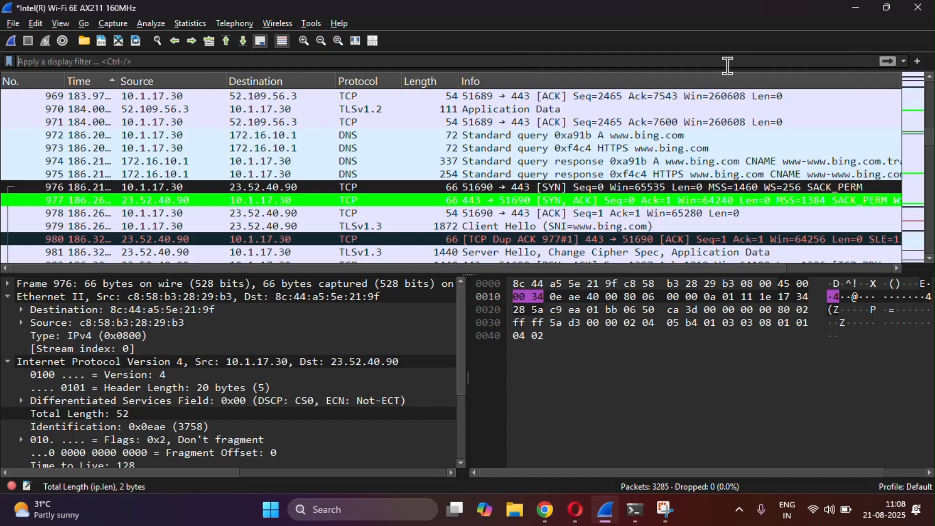
type("http")
key("Return")
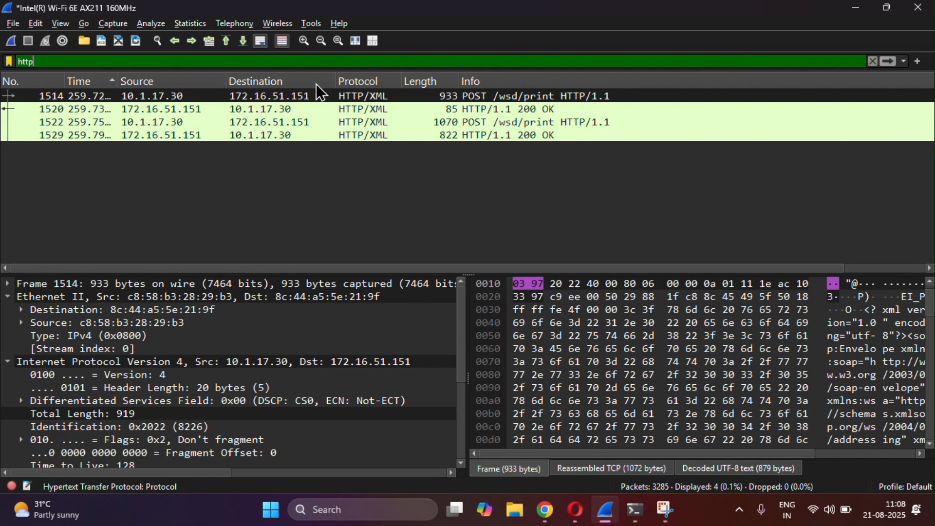
Step: Change the display filter to dns to show only DNS packets
left_click(169, 56)
type("dns")
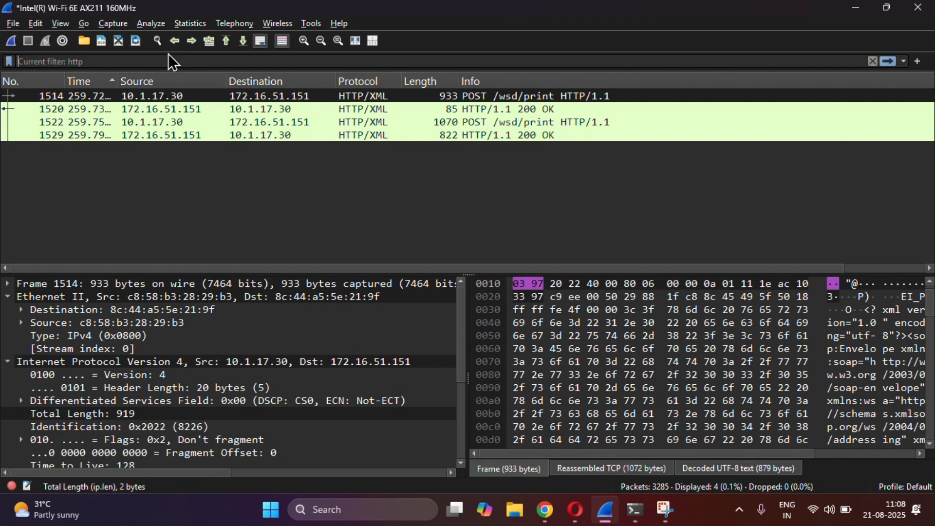
key("Return")
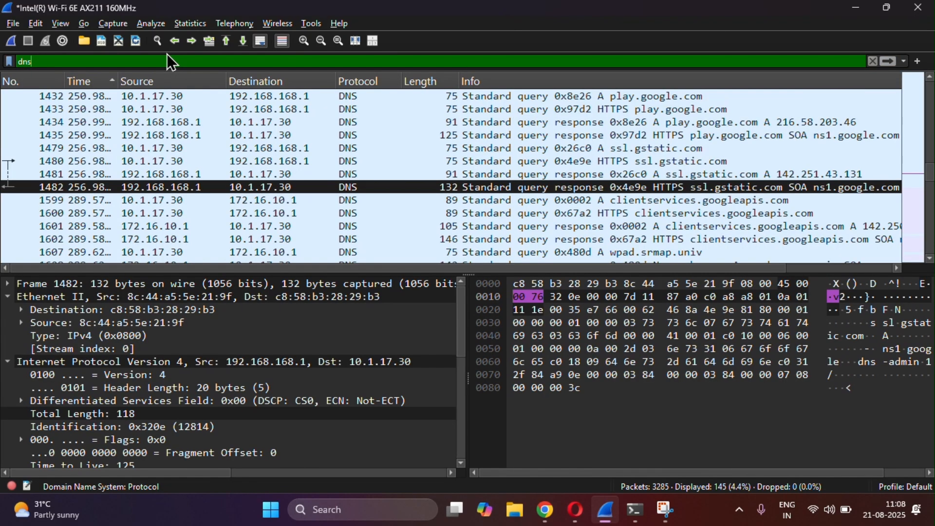
Step: Search the capture with the display filter frame contains "babytree" and clear the filter
left_click(160, 57)
type("fr")
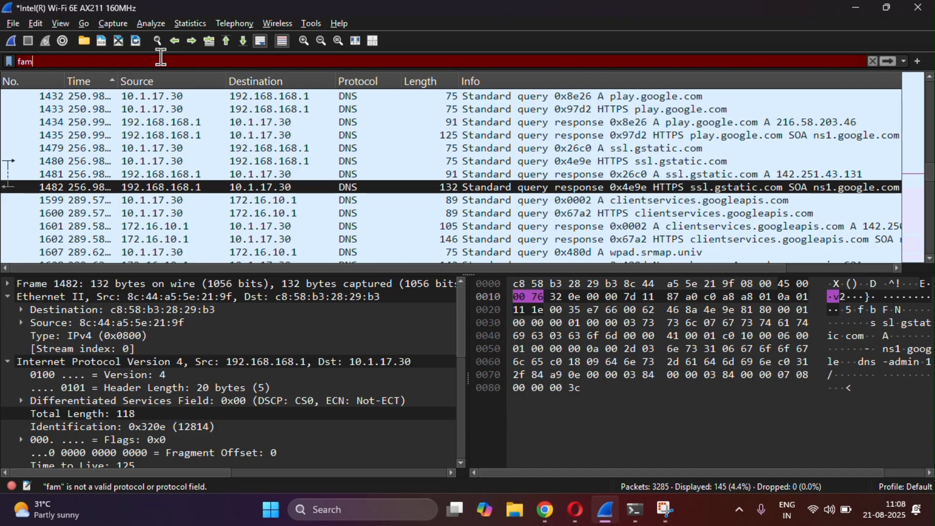
type("amee")
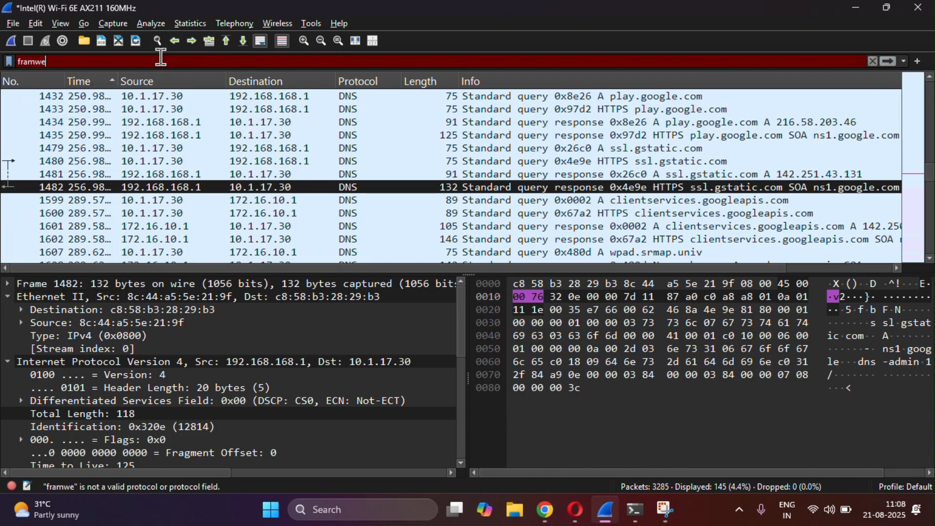
key("BackSpace")
type("cont")
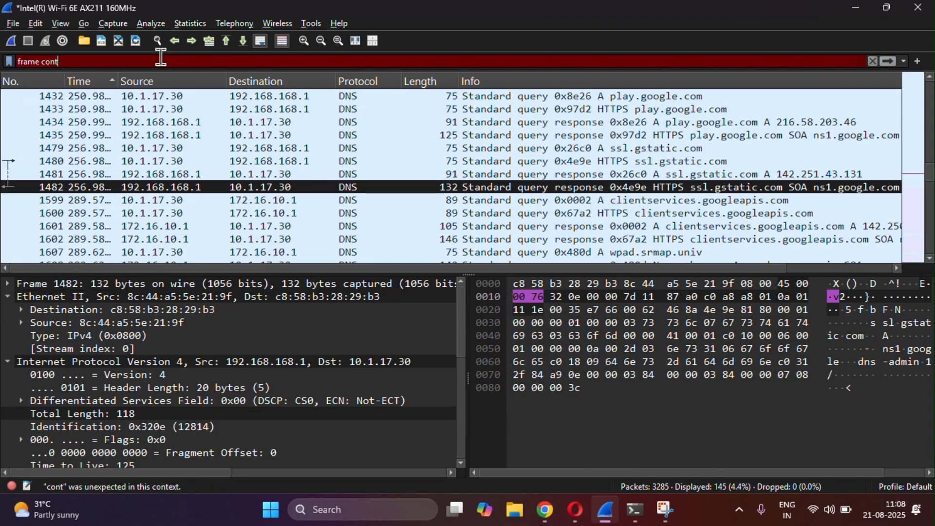
type("ains \"")
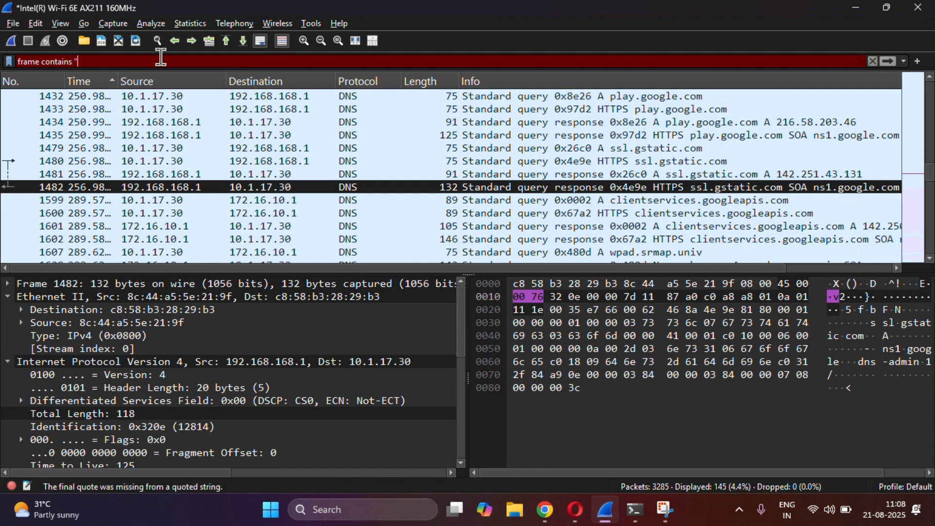
type("ba")
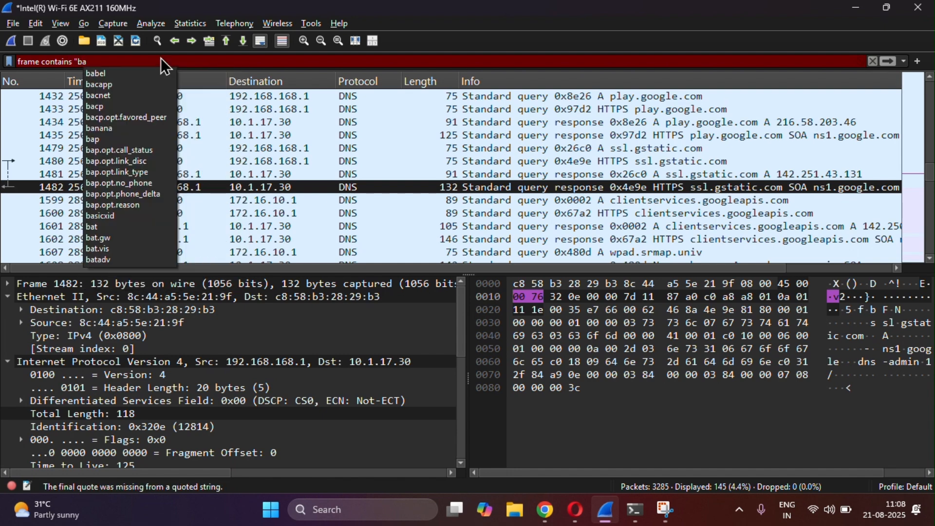
type("bytree\"")
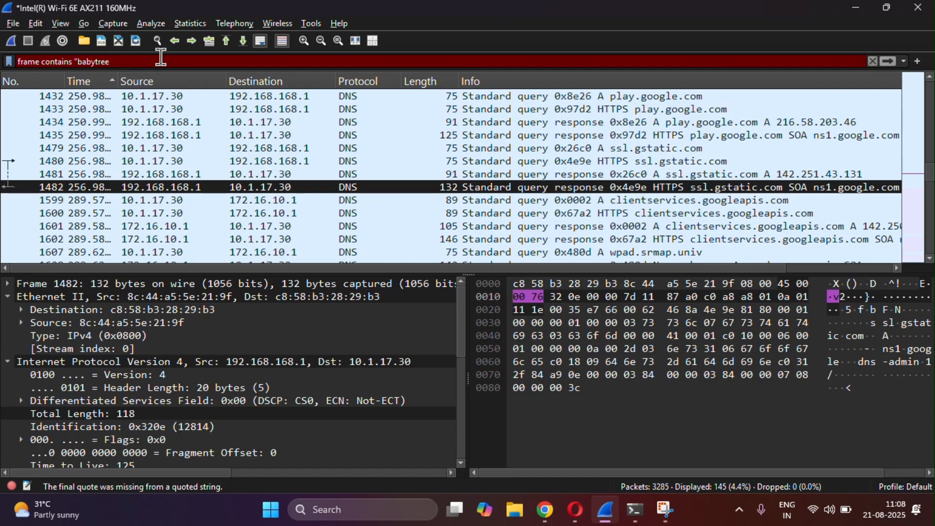
key("Return")
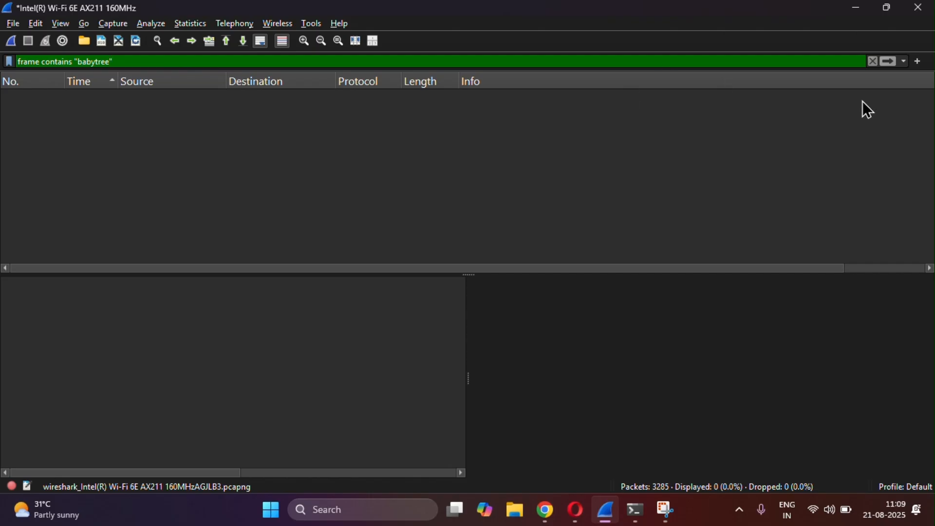
left_click(872, 61)
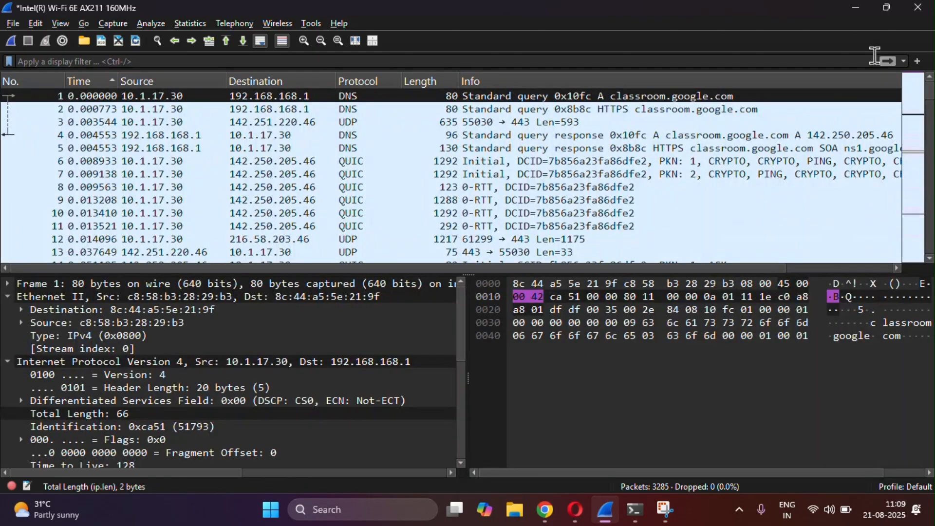
Step: Create a display filter button labelled TCP SYN with the filter tcp.flags.syn==1
left_click(918, 62)
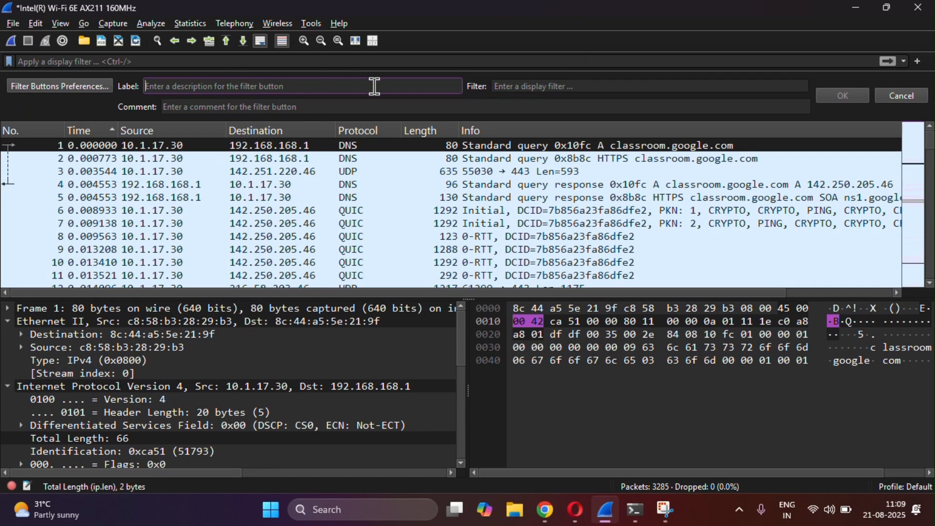
type("TCP SYNC")
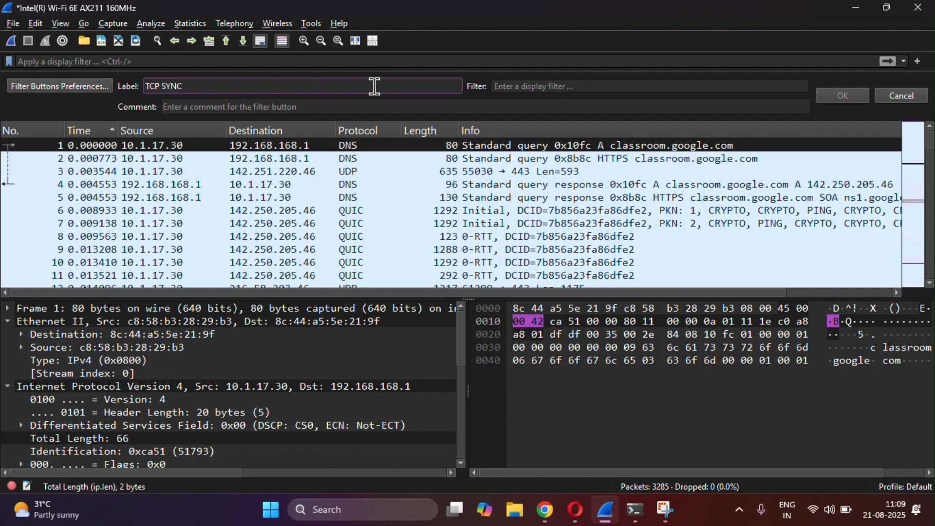
key("BackSpace")
key("Tab")
type("t")
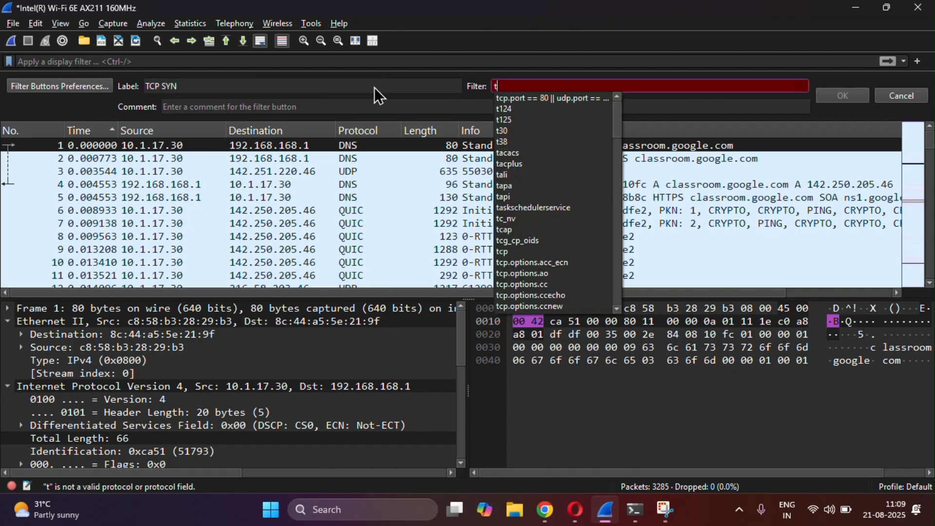
type("cp.flags.syn==1")
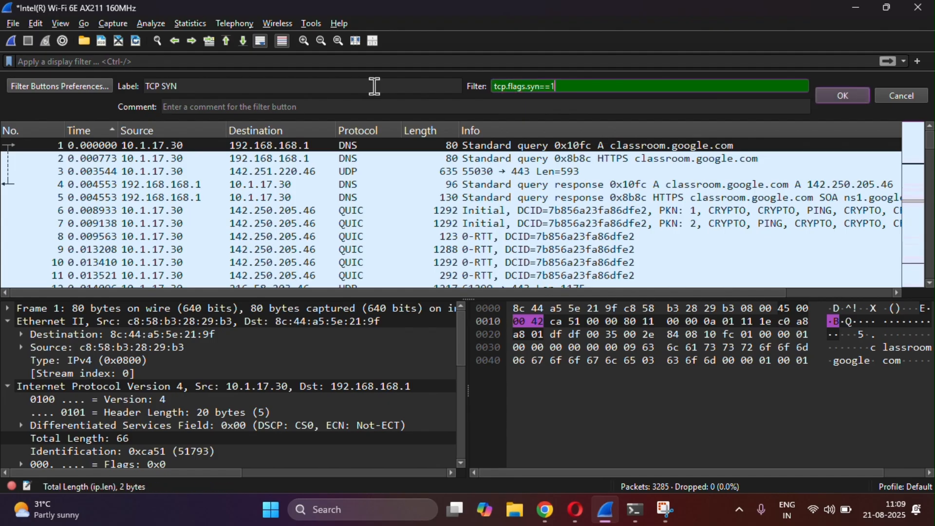
key("Return")
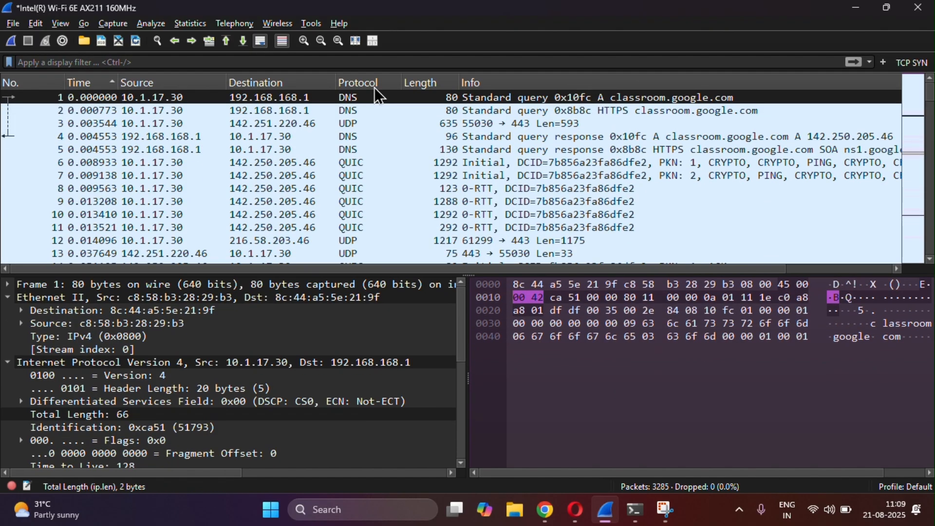
Step: Test the TCP SYN filter button on the packet list, and remove the button after clearing its filter
left_click(912, 63)
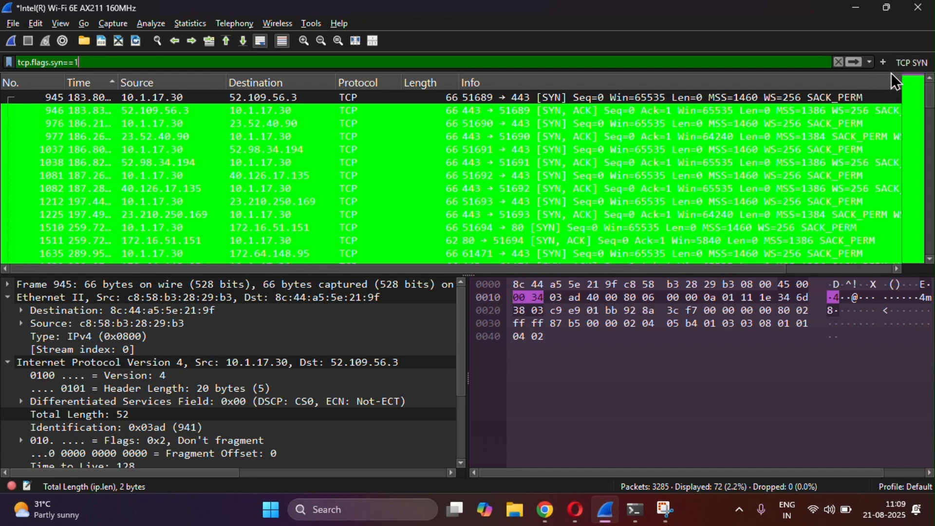
left_click(838, 62)
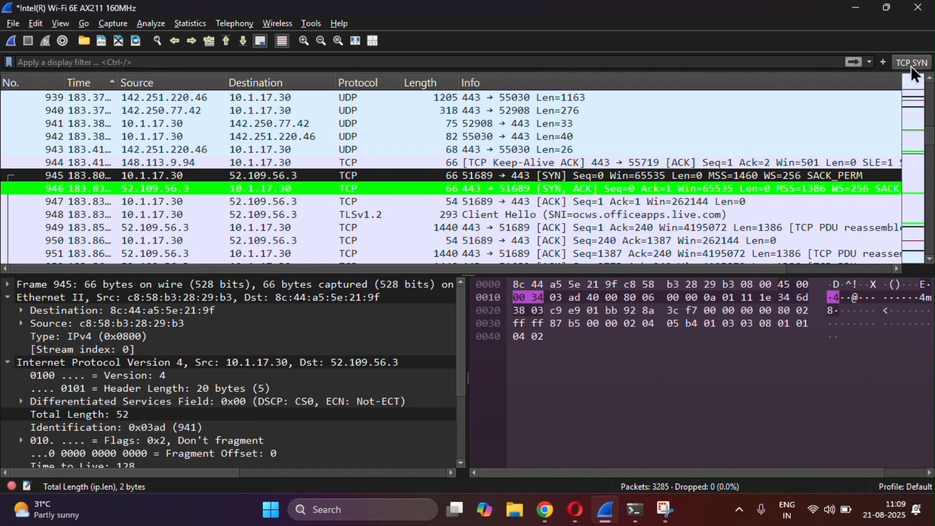
right_click(912, 72)
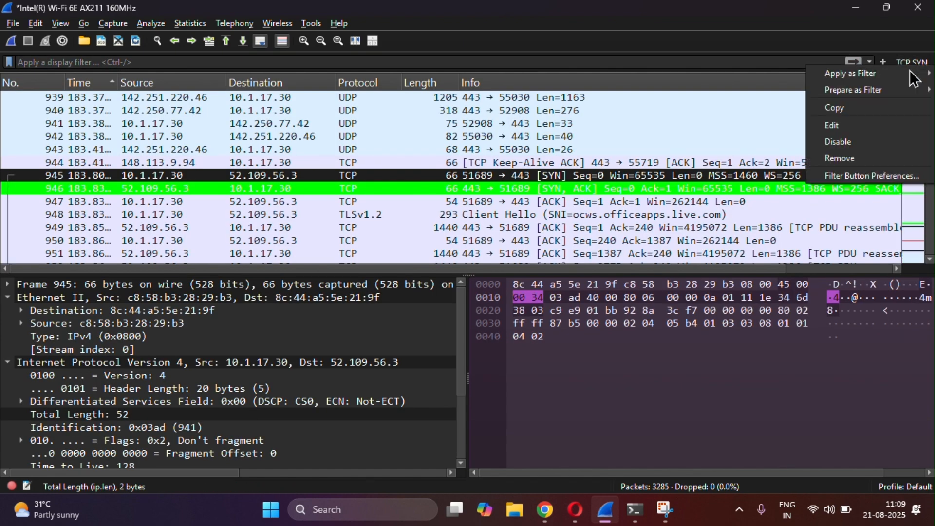
left_click(856, 160)
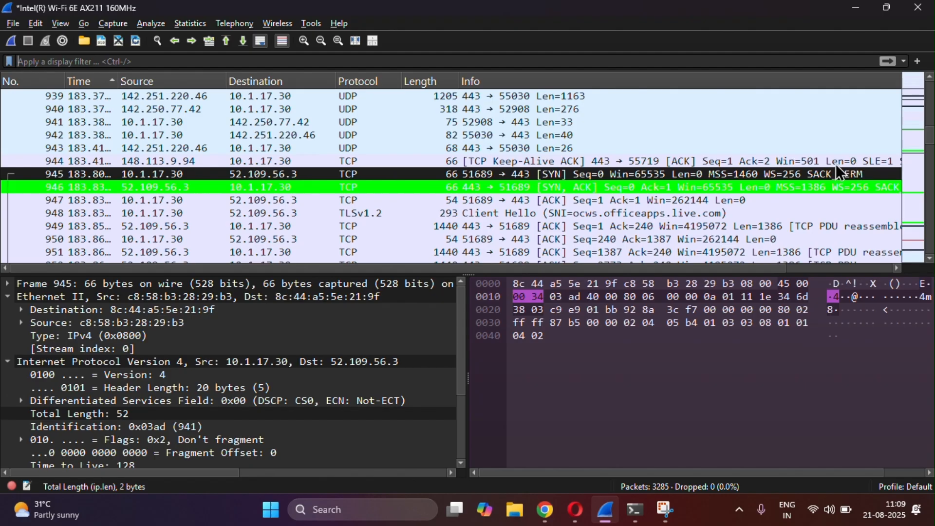
Step: Filter the packet list with http and select the HTTP/1.1 200 OK packet 1529
left_click(397, 60)
type("h")
type("ttp")
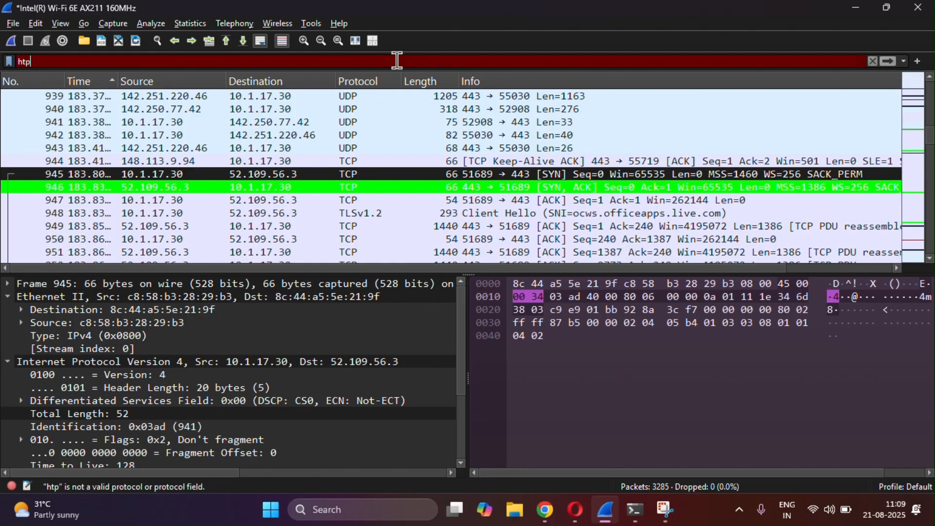
key("Return")
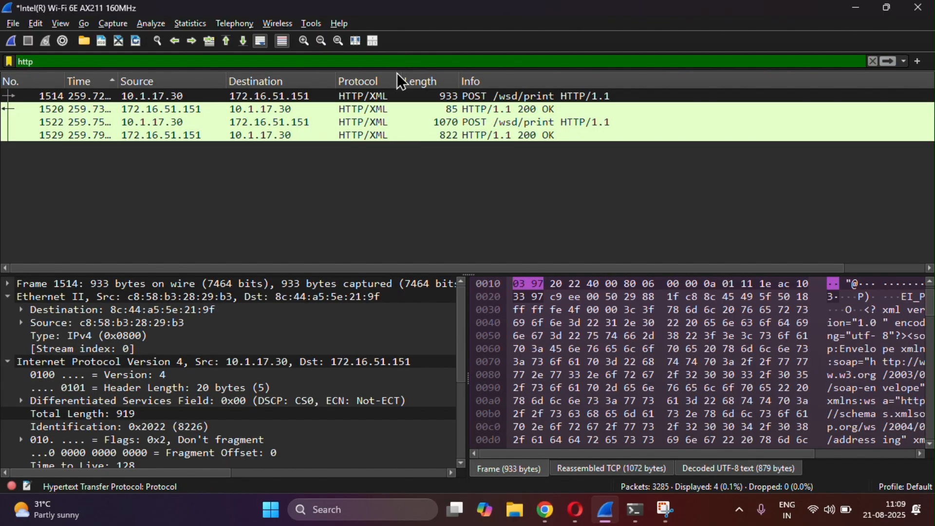
left_click(372, 136)
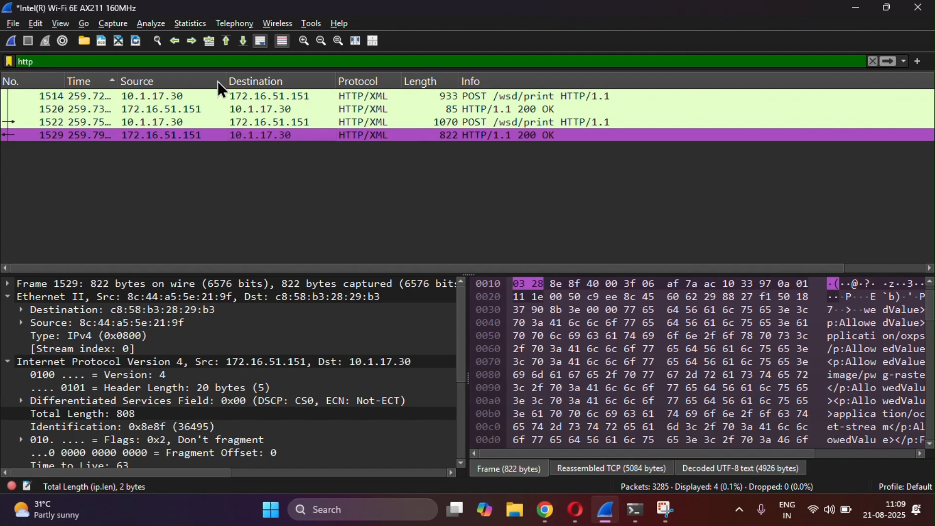
Step: Replace the http display filter with frame contains "youtube" and apply it to the packet list
double_click(163, 57)
key("BackSpace")
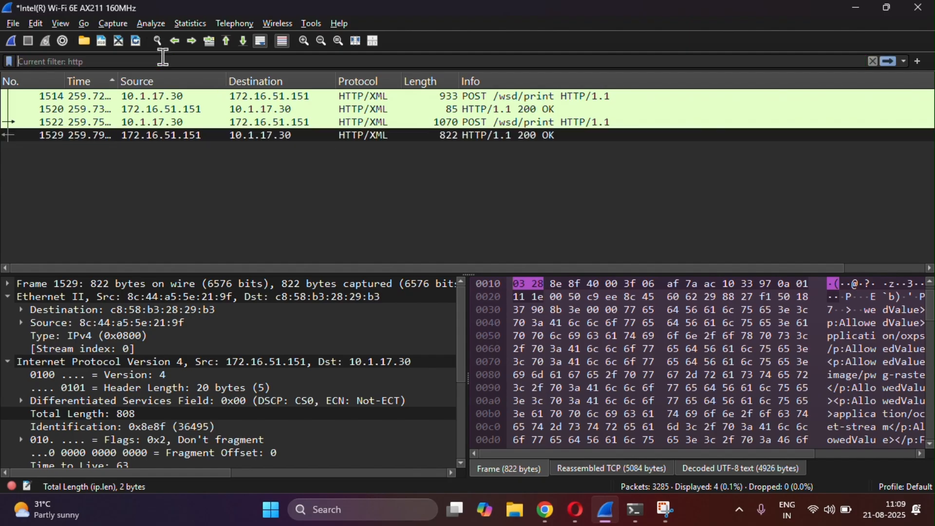
type("frame \"")
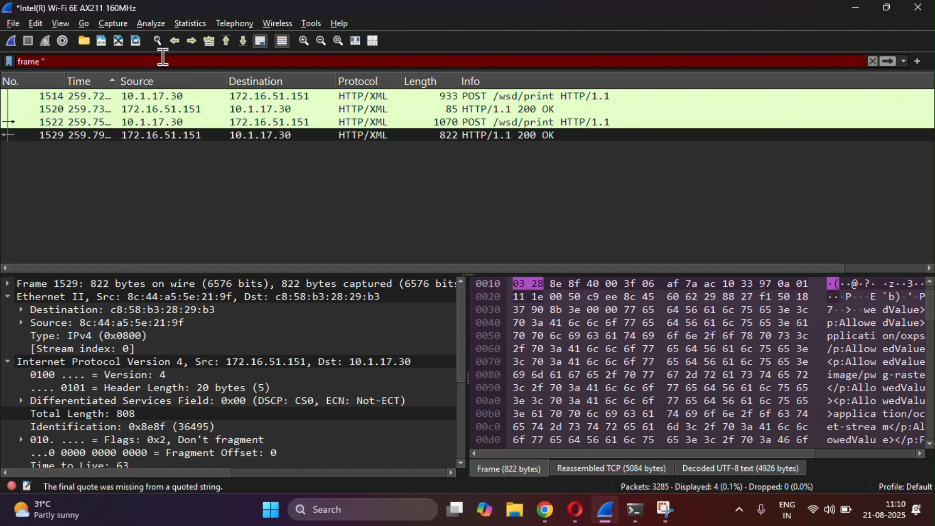
type("youtube")
key("BackSpace")
key("BackSpace")
key("BackSpace")
key("BackSpace")
key("BackSpace")
key("BackSpace")
key("BackSpace")
key("BackSpace")
type("contain")
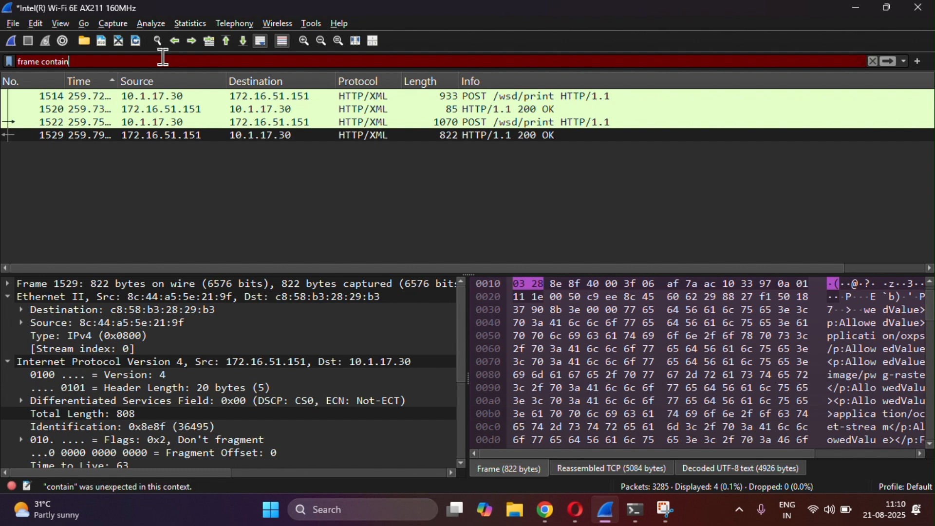
type("s \"youtube\"")
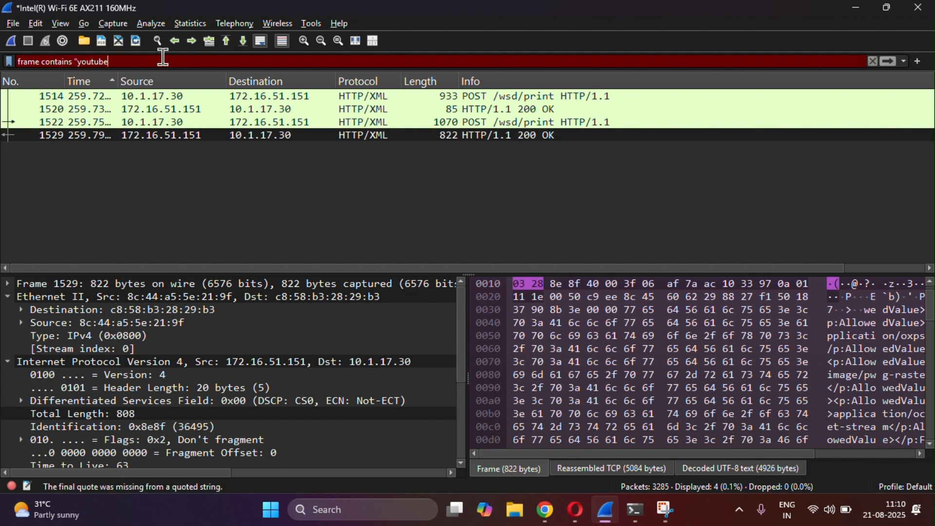
key("Return")
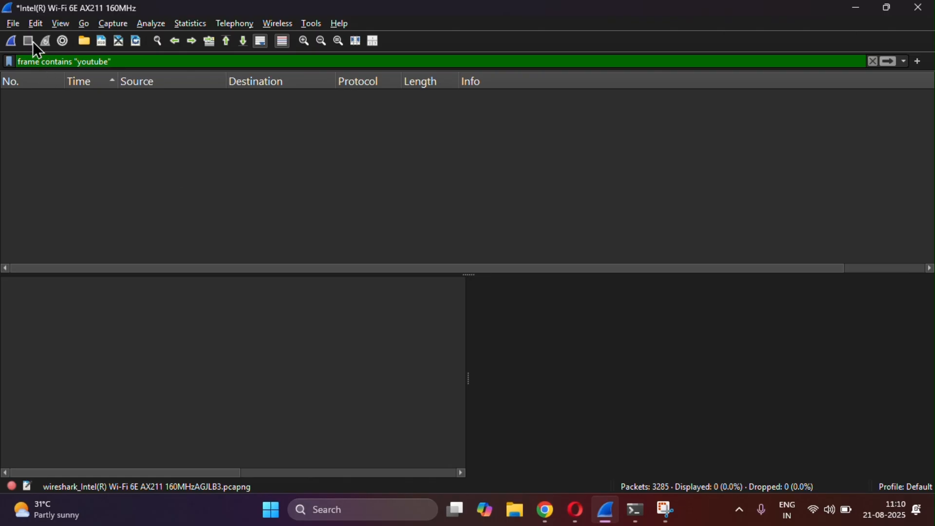
Step: Start a new capture without saving the old packets, and open youtube.com in a new Opera tab
left_click(10, 40)
left_click(506, 268)
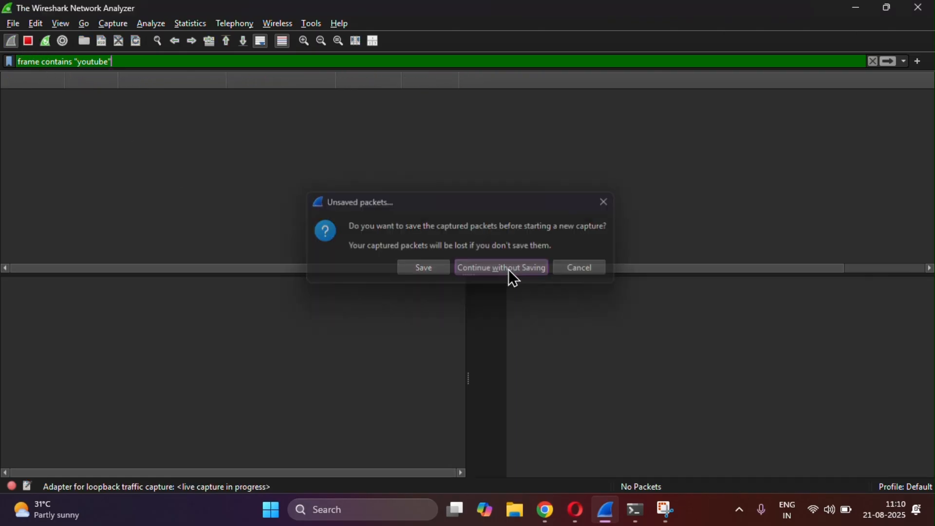
left_click(575, 520)
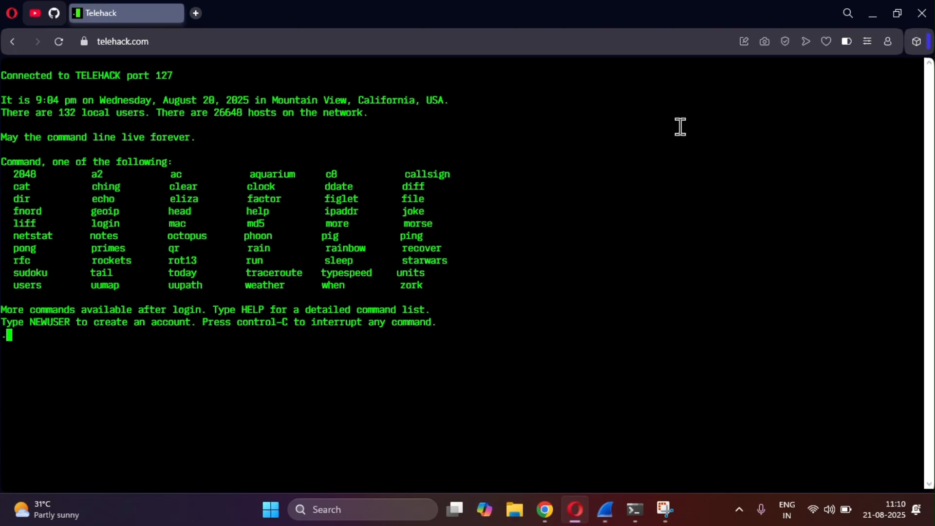
left_click(197, 9)
type("you")
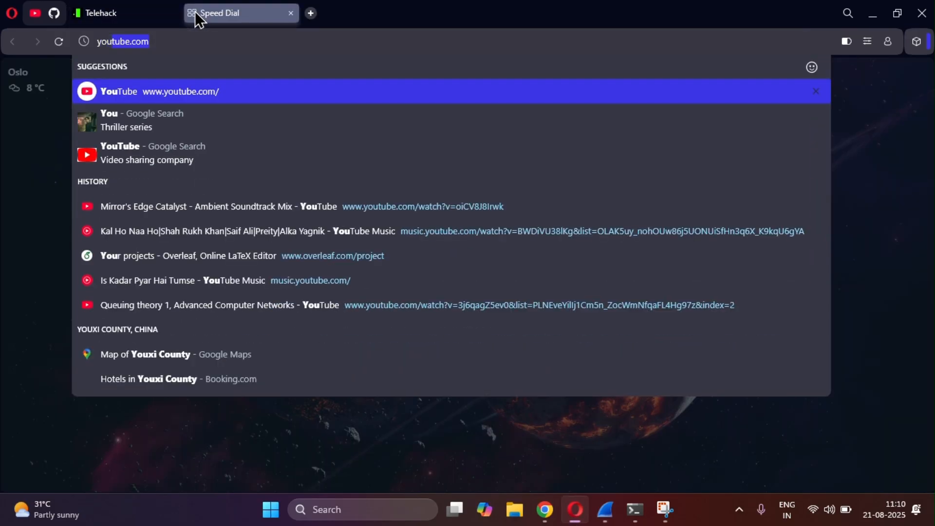
key("Return")
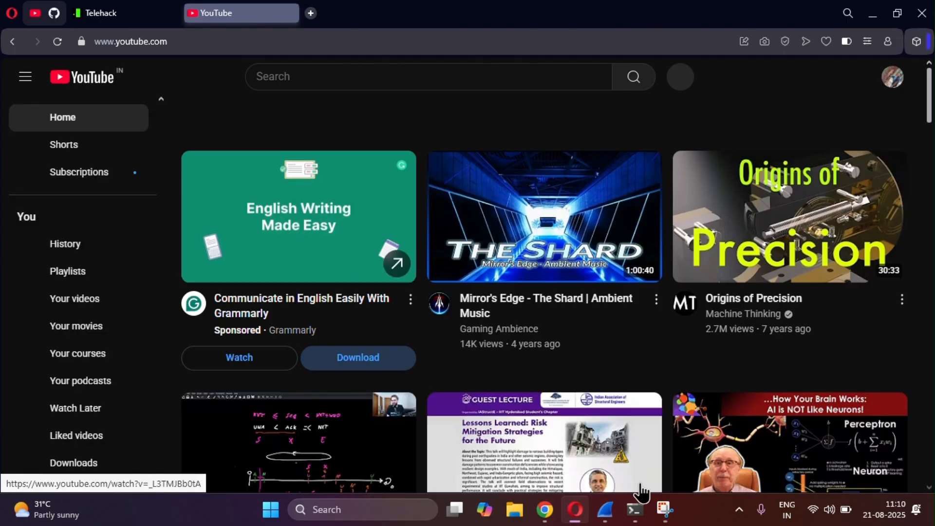
Step: Check the live Wireshark capture for packets matching the youtube filter, browsing the YouTube home page in Opera between checks
mouse_move(618, 516)
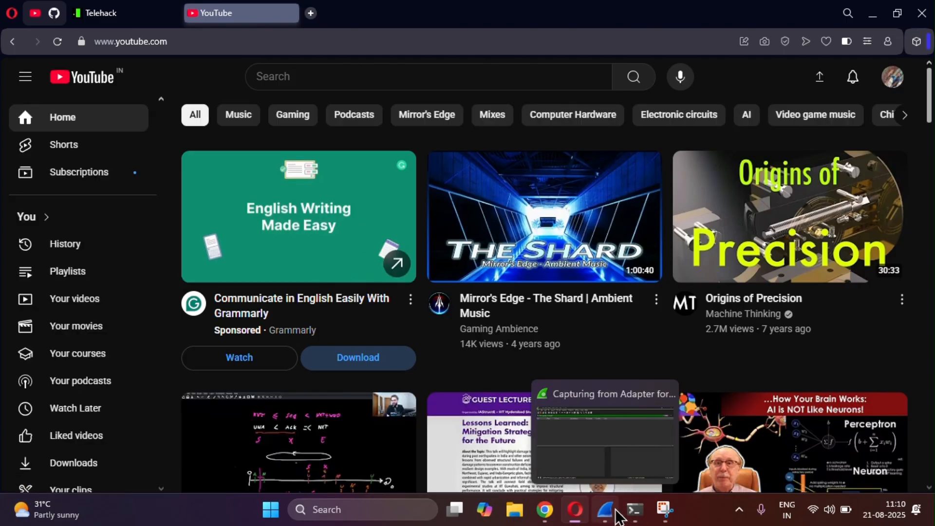
left_click(586, 465)
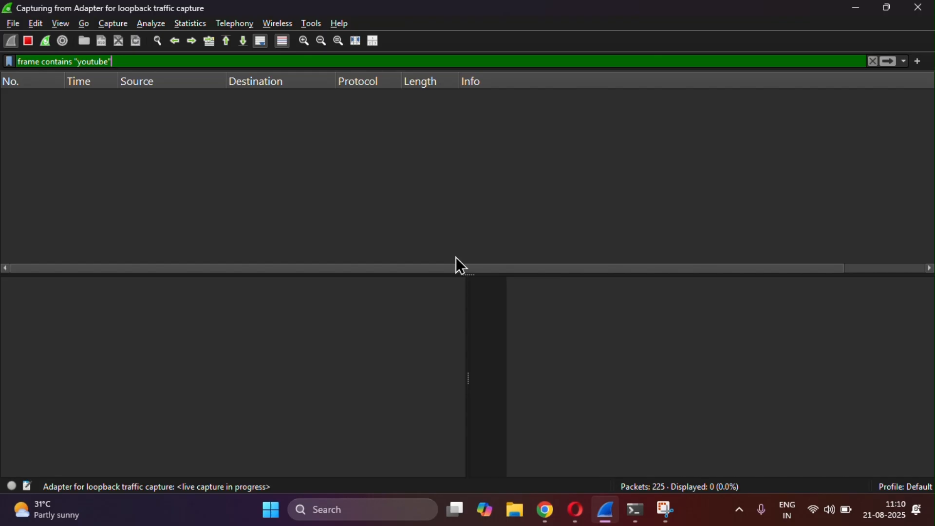
left_click(575, 510)
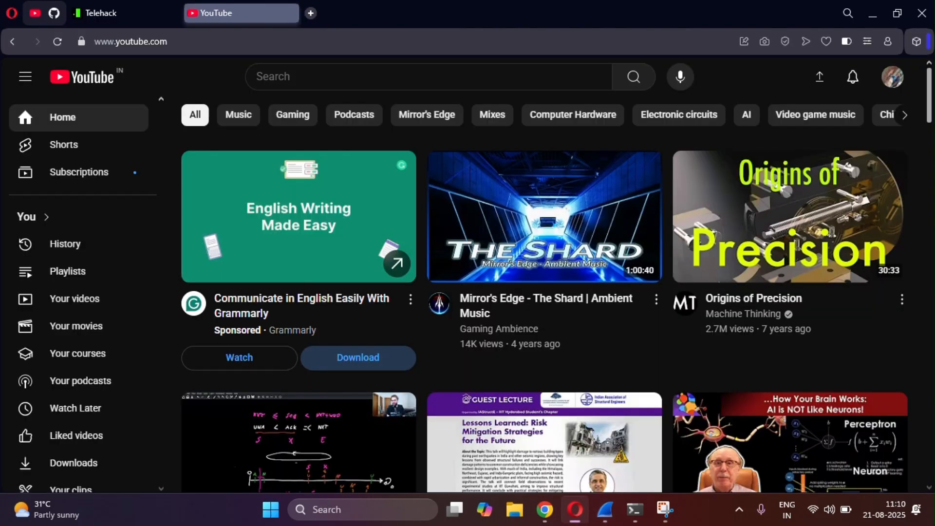
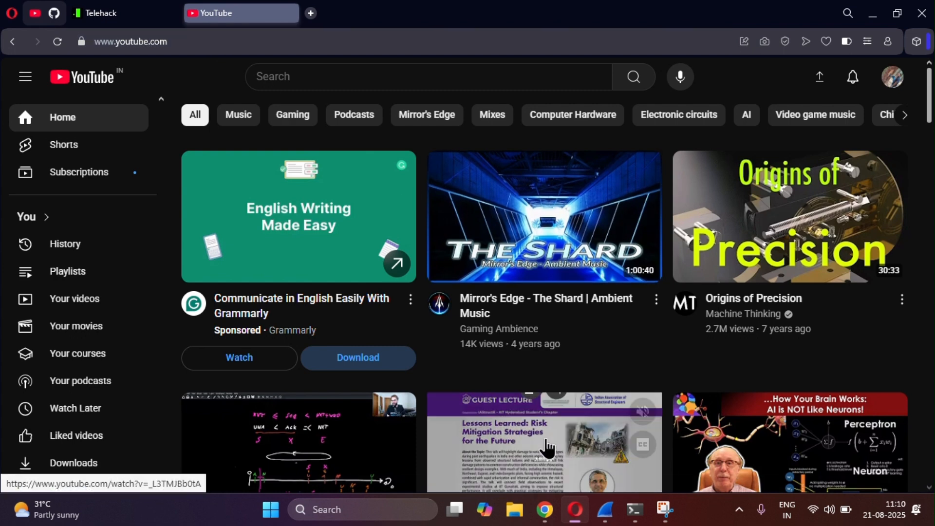
scroll(693, 373, "down", 1)
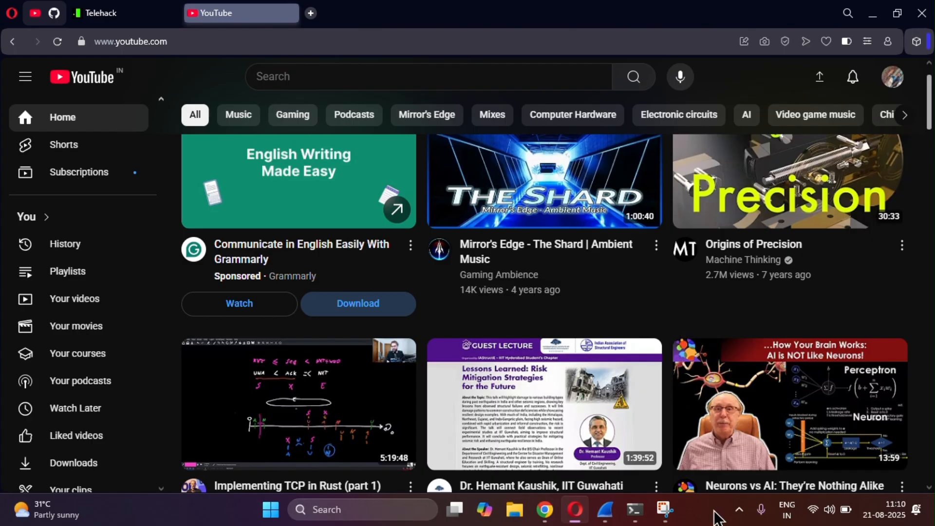
mouse_move(641, 517)
left_click(606, 510)
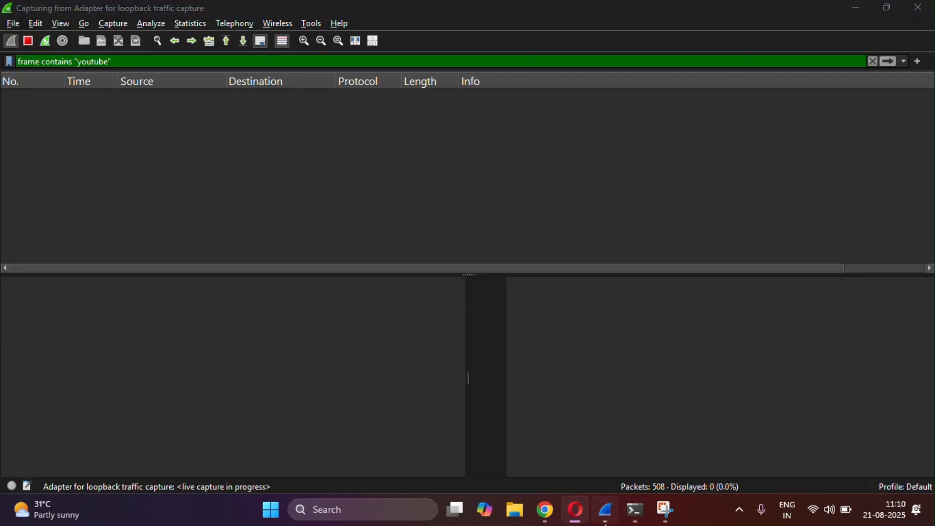
double_click(108, 62)
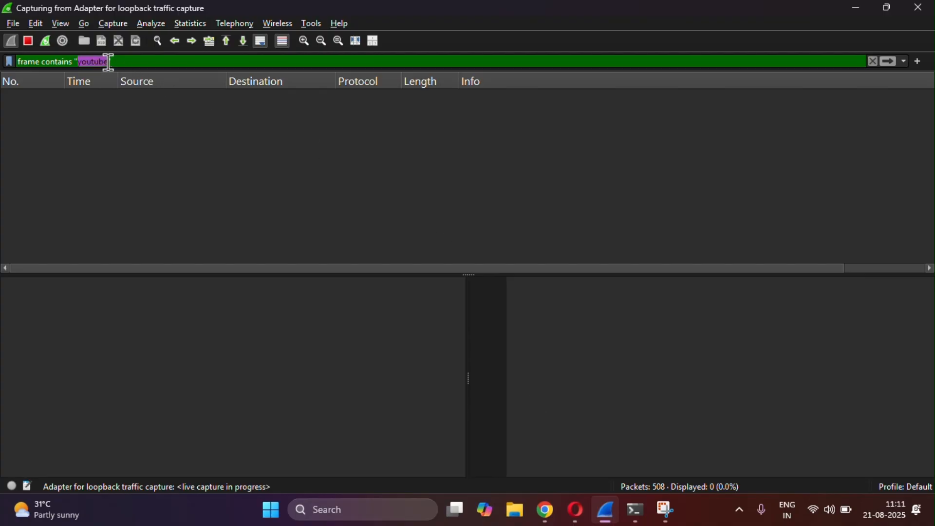
Step: Switch to the Google Classroom classwork page in Chrome and open the full instructions of the lab record on IP classification
key("alt+Tab")
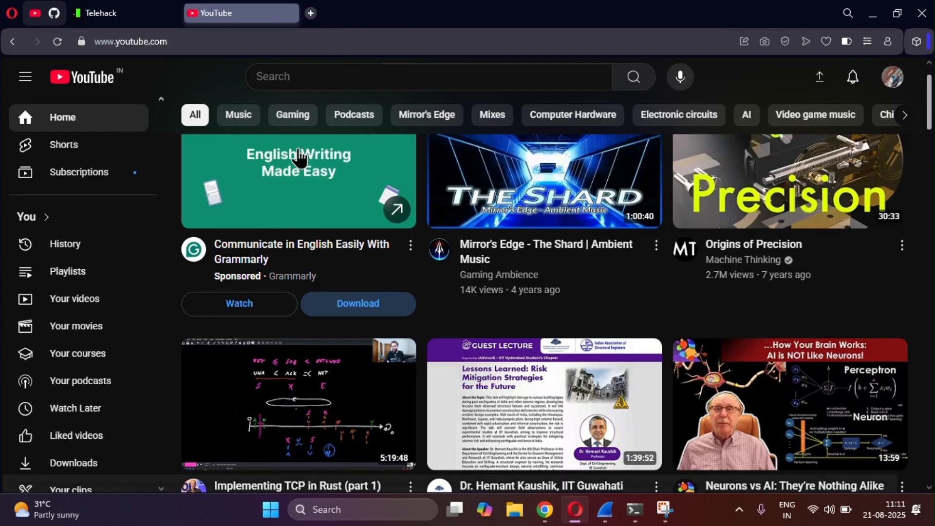
key("alt+Tab")
key("alt+Tab")
key("alt+Tab")
key("alt+Tab")
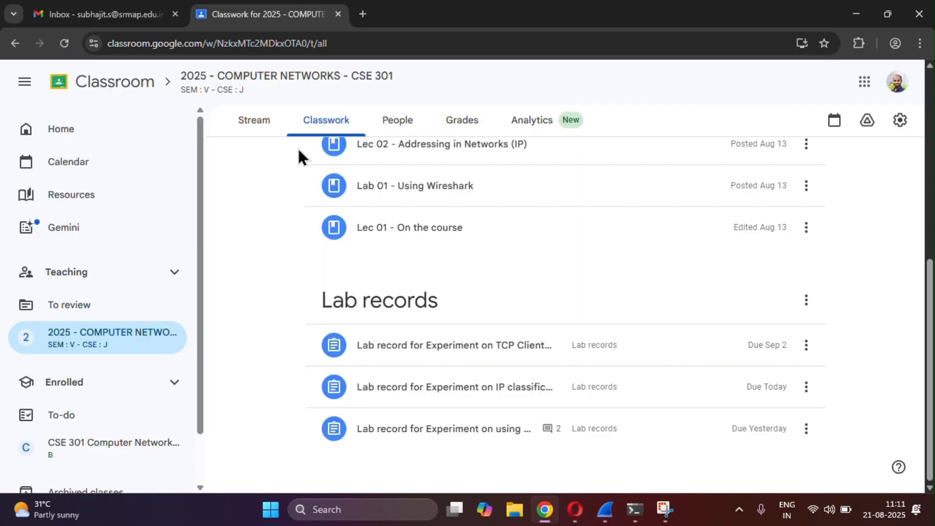
scroll(345, 311, "up", 7)
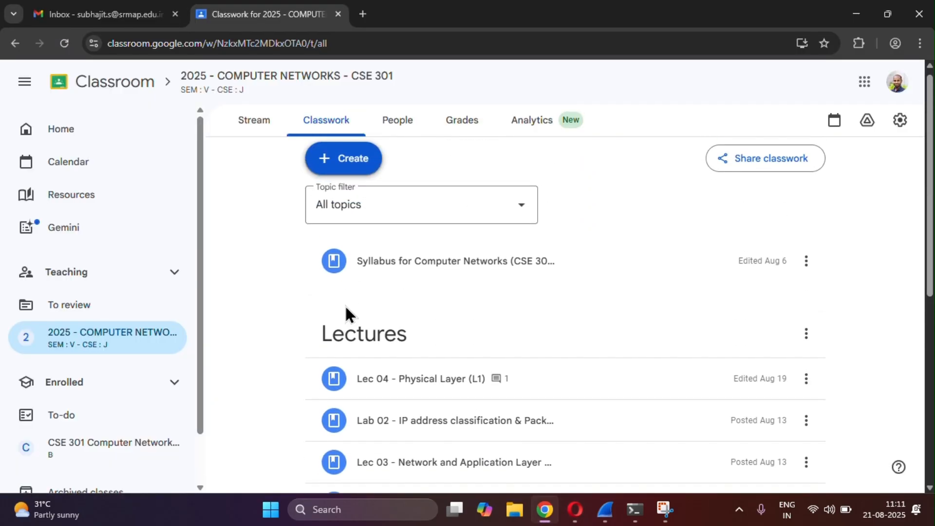
scroll(345, 312, "down", 5)
scroll(469, 273, "up", 3)
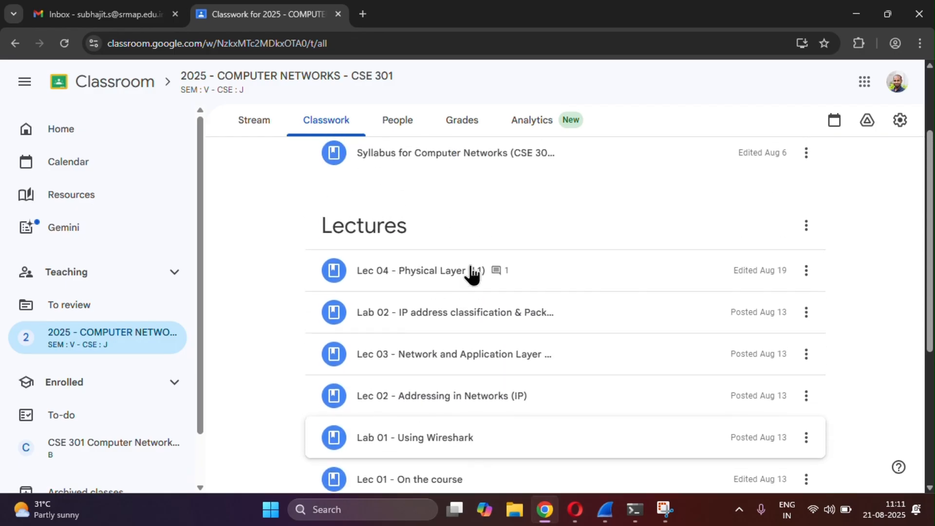
scroll(462, 362, "down", 1)
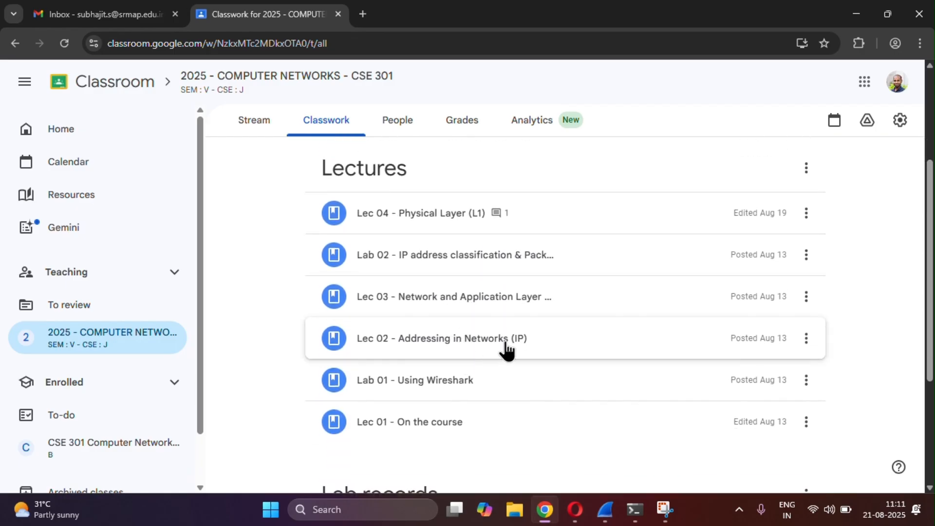
scroll(445, 299, "down", 4)
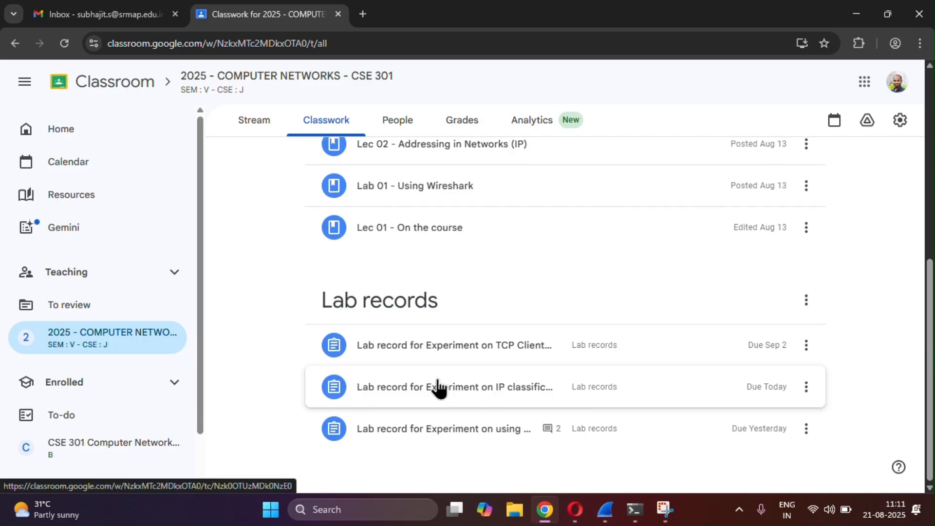
left_click(439, 388)
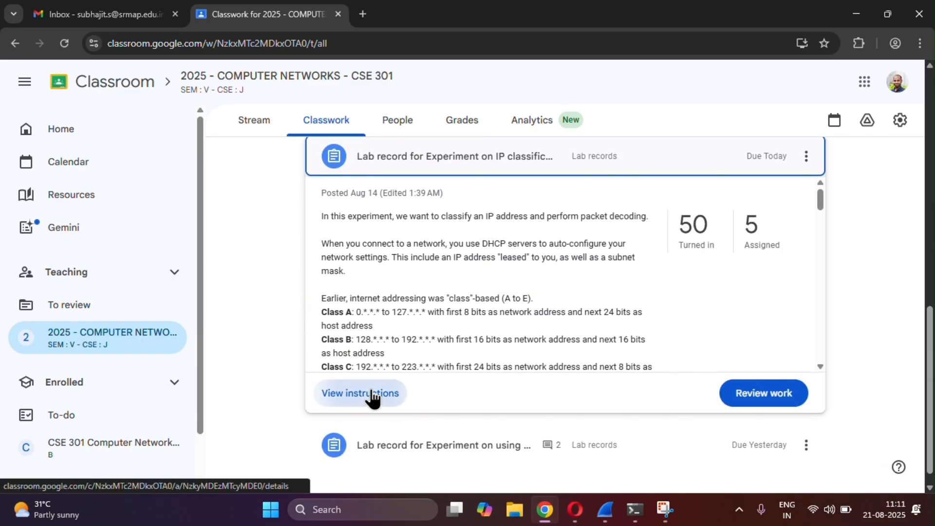
left_click(371, 393)
Step: Open the GitHub HTTP-List link from the second task's instructions in a new tab and browse its list of HTTP websites
scroll(371, 392, "down", 12)
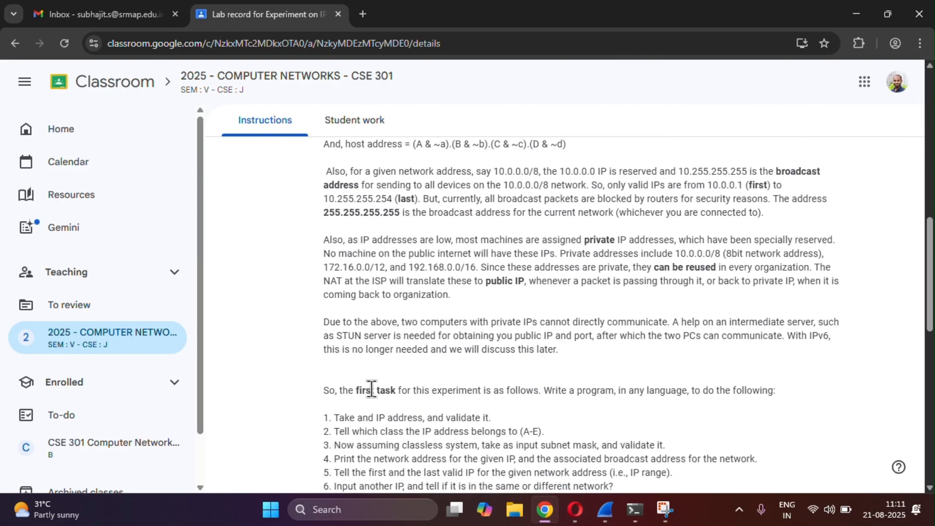
scroll(371, 390, "down", 12)
scroll(530, 282, "up", 1)
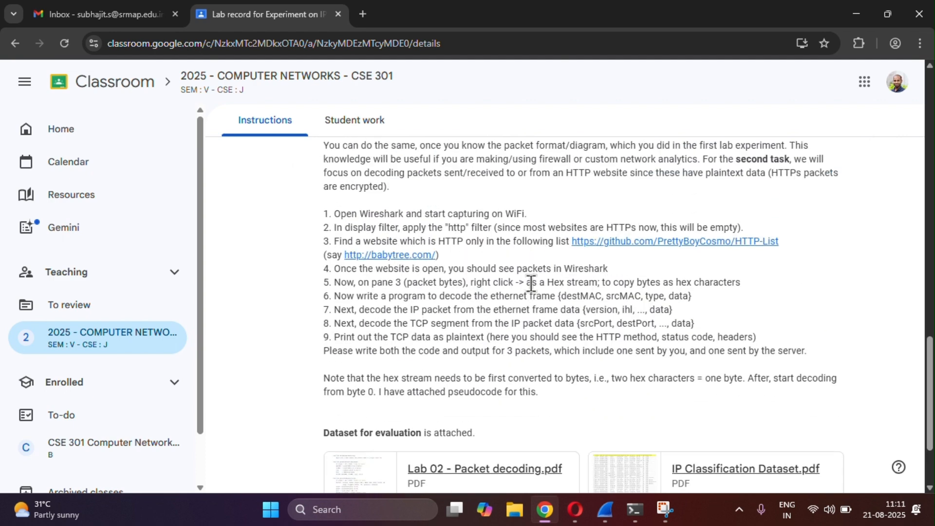
right_click(672, 241)
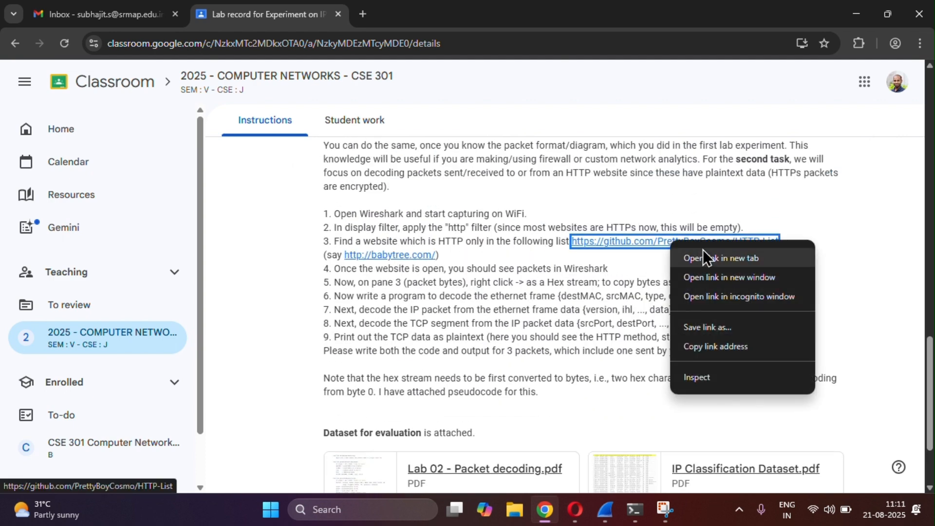
left_click(703, 250)
left_click(366, 19)
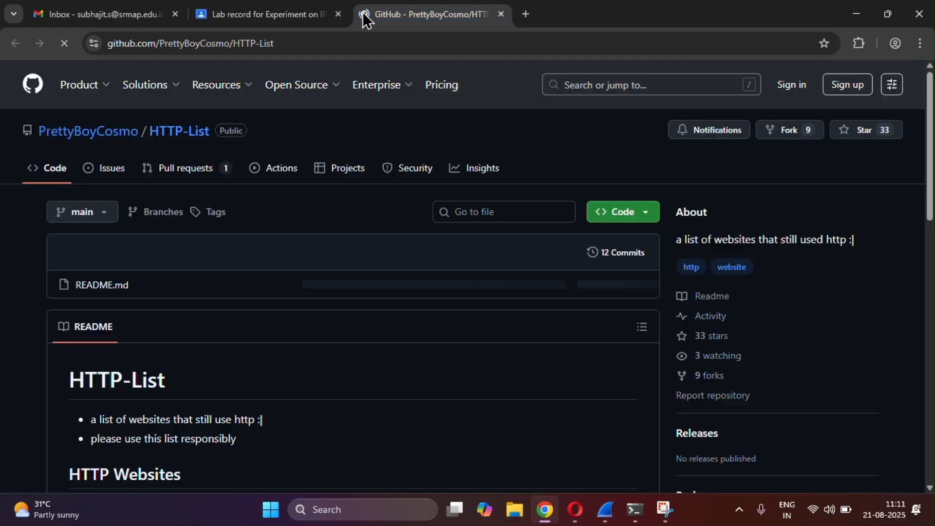
scroll(183, 265, "down", 8)
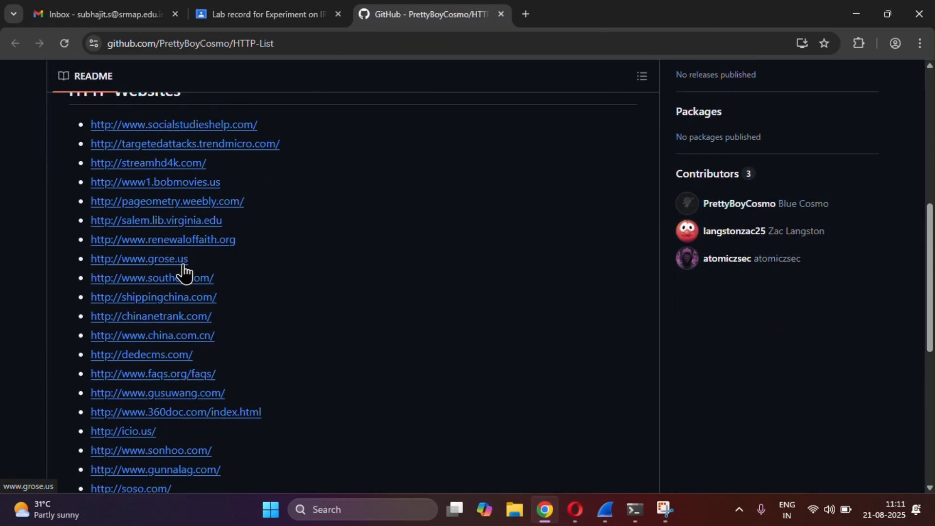
scroll(280, 267, "down", 5)
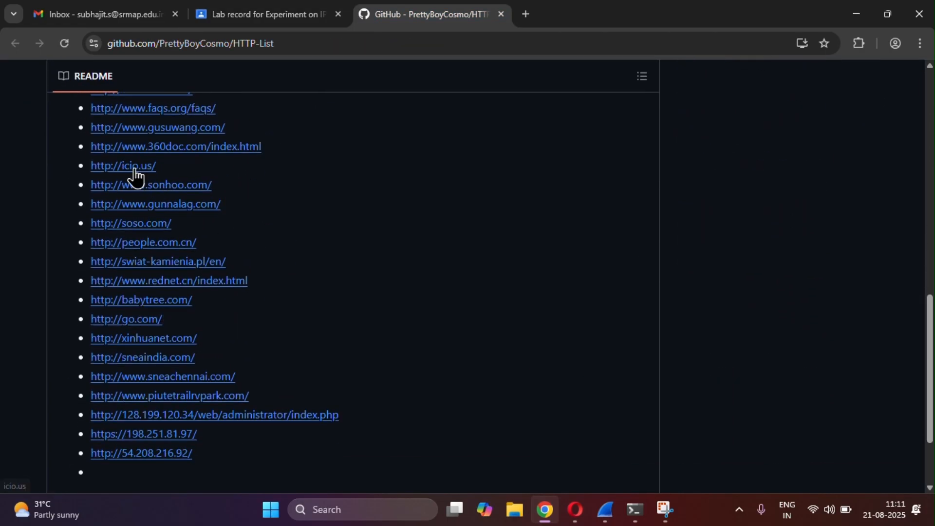
scroll(136, 177, "down", 1)
right_click(191, 169)
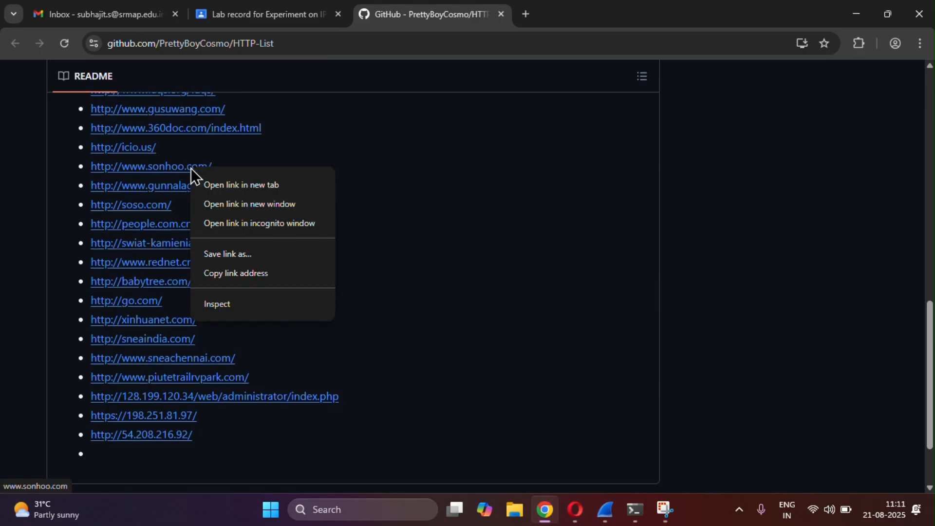
left_click(249, 273)
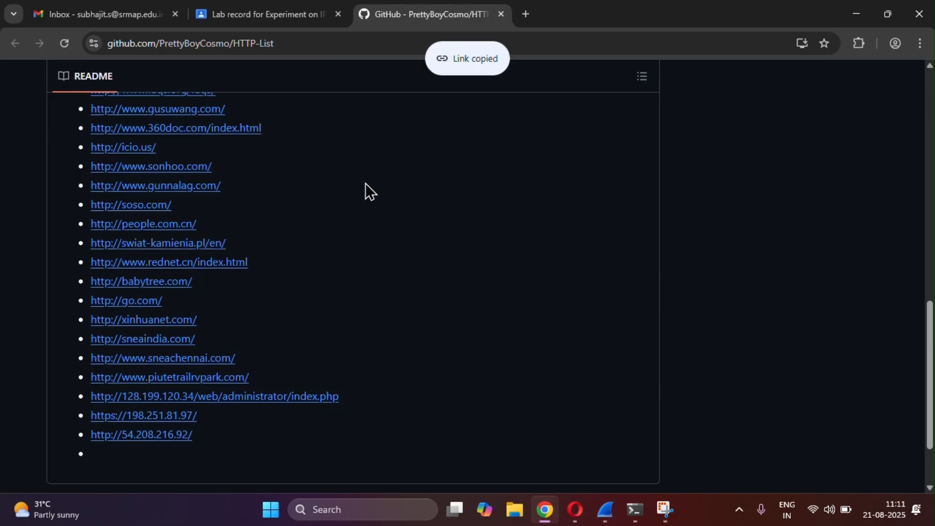
left_click(574, 511)
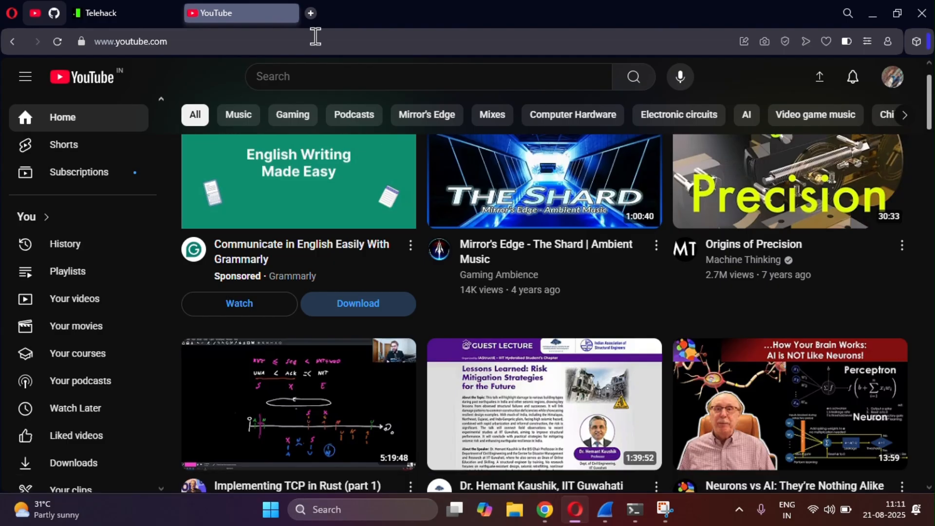
left_click(311, 13)
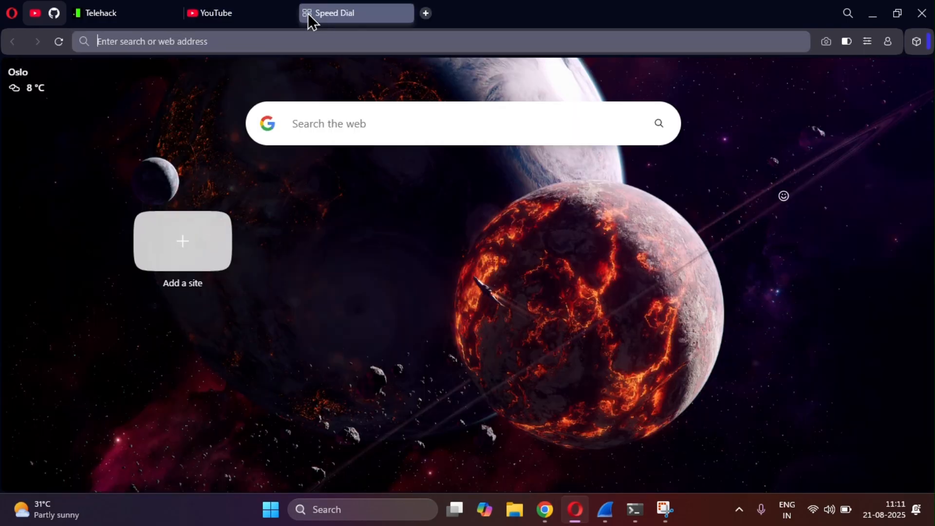
key("ctrl+v")
key("Return")
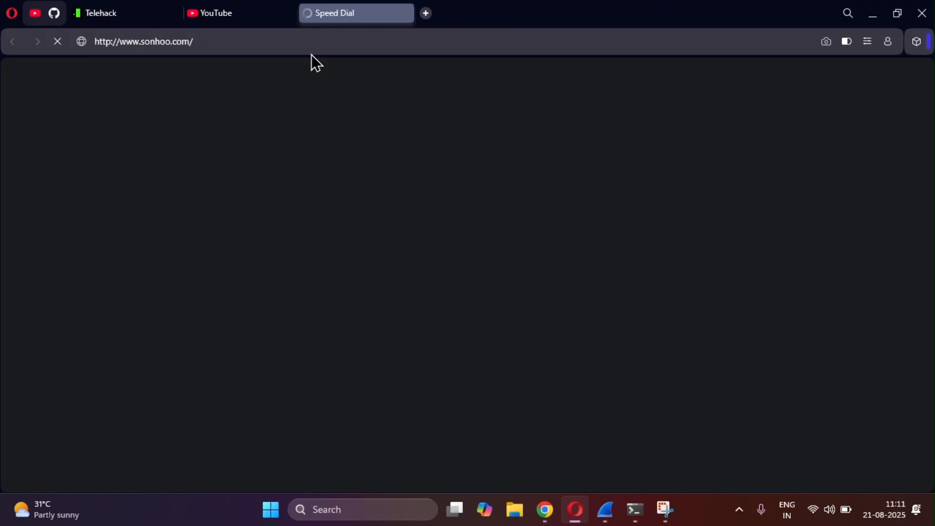
Step: Replace the sonhoo.com address with babytree.com and load that site
left_click(299, 40)
key("ctrl+a")
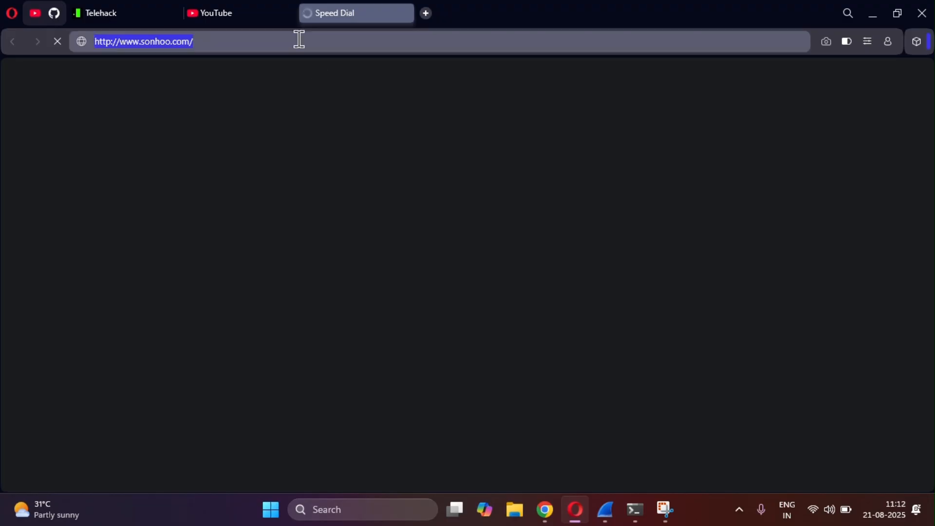
type("bay")
key("BackSpace")
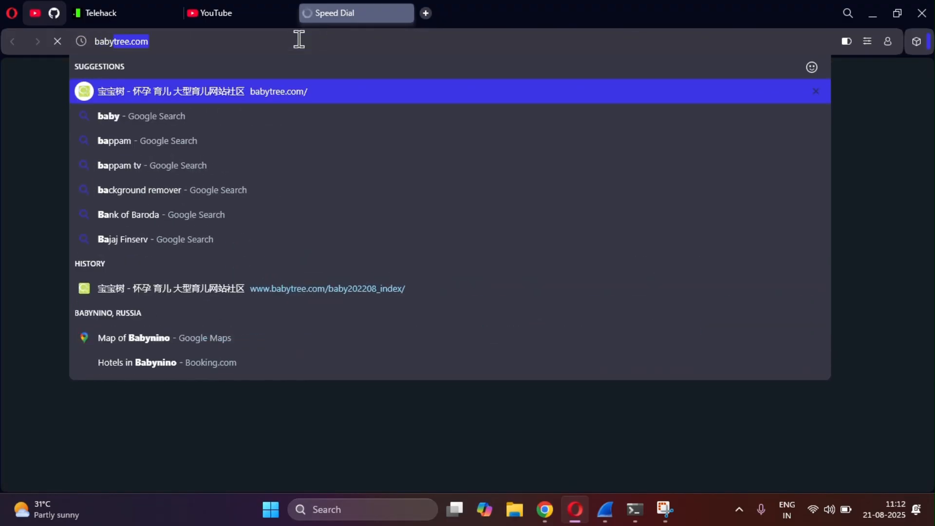
key("Return")
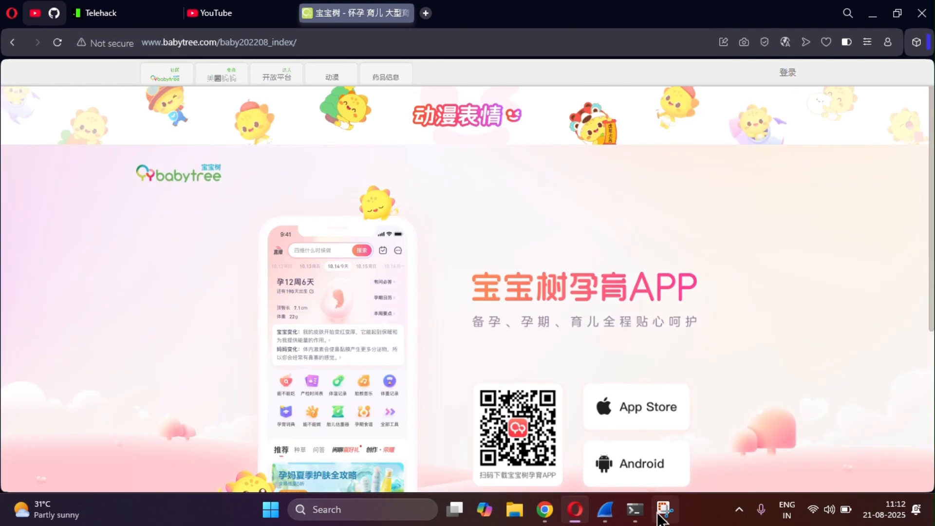
Step: Switch to Wireshark and apply the display filter frame contains "babytree" to the loopback capture
mouse_move(652, 518)
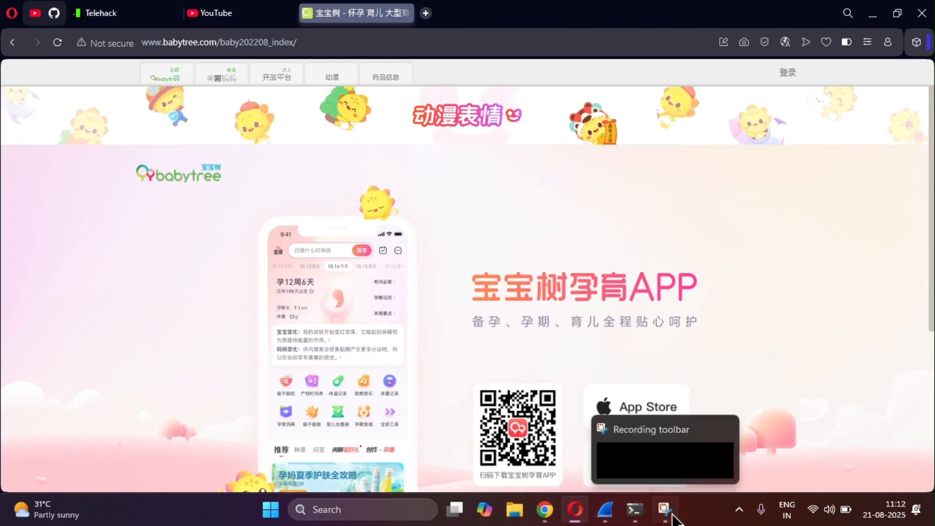
mouse_move(606, 511)
left_click(542, 452)
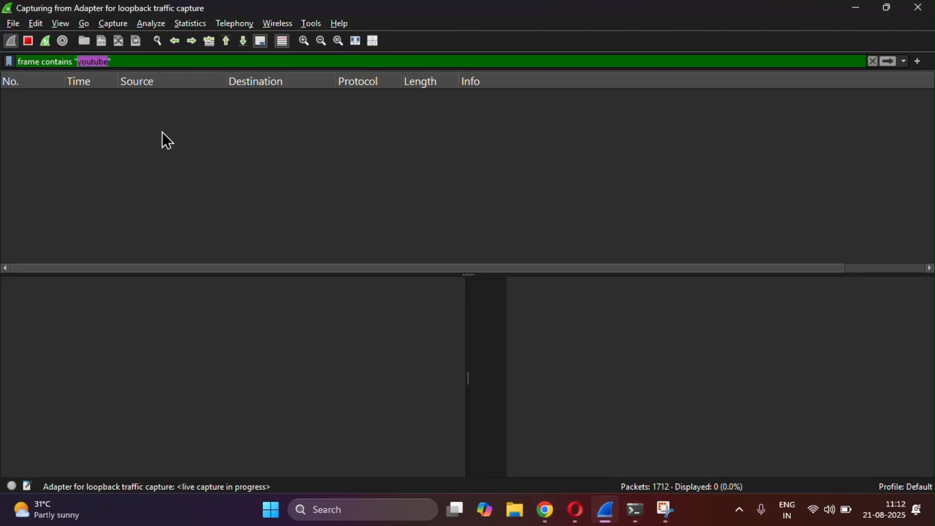
type("babytree")
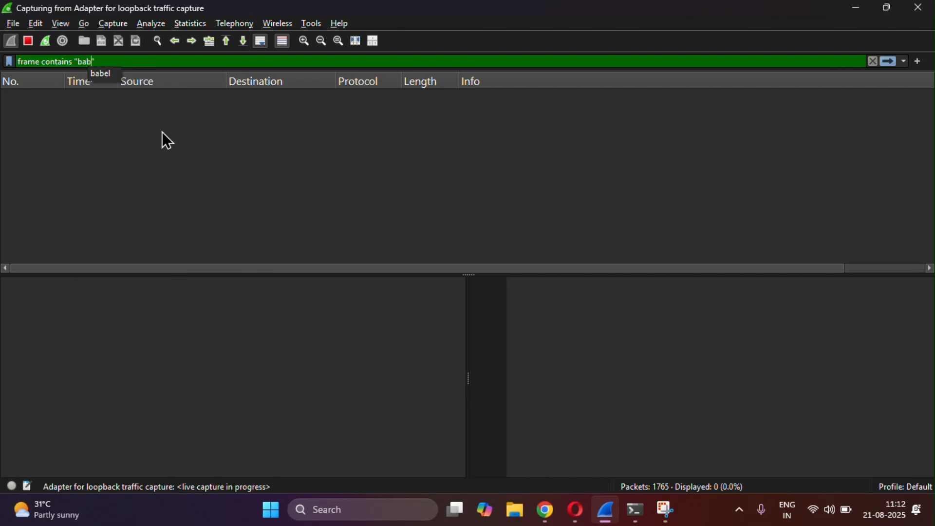
key("Return")
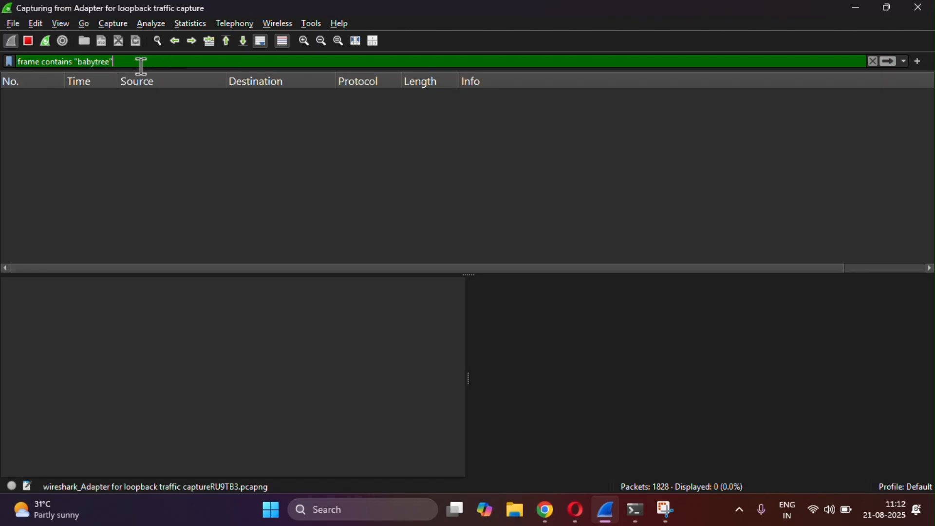
Step: Clear the display filter, re-enter it in full as frame contains "babytree" and apply it again
left_click(873, 61)
left_click(197, 60)
type("framwe")
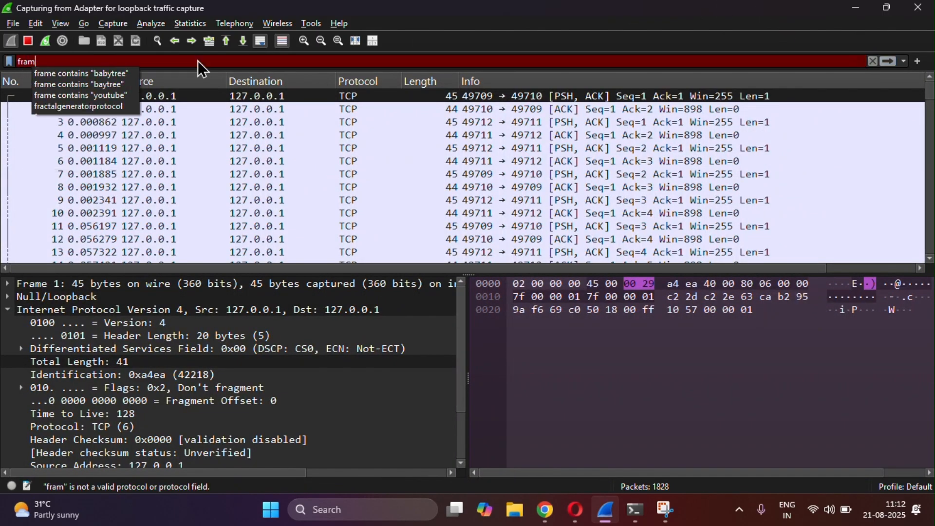
key("BackSpace")
key("BackSpace")
type("e conta")
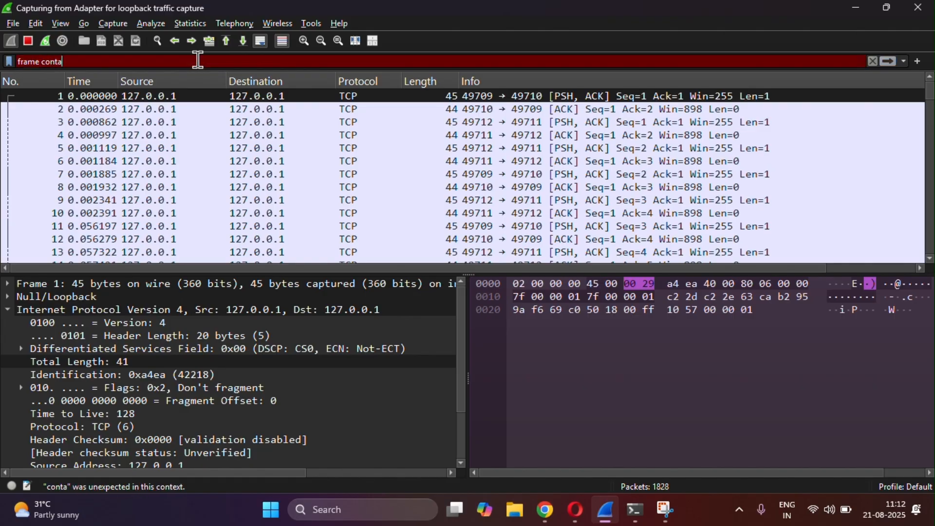
type("ins \"babytre")
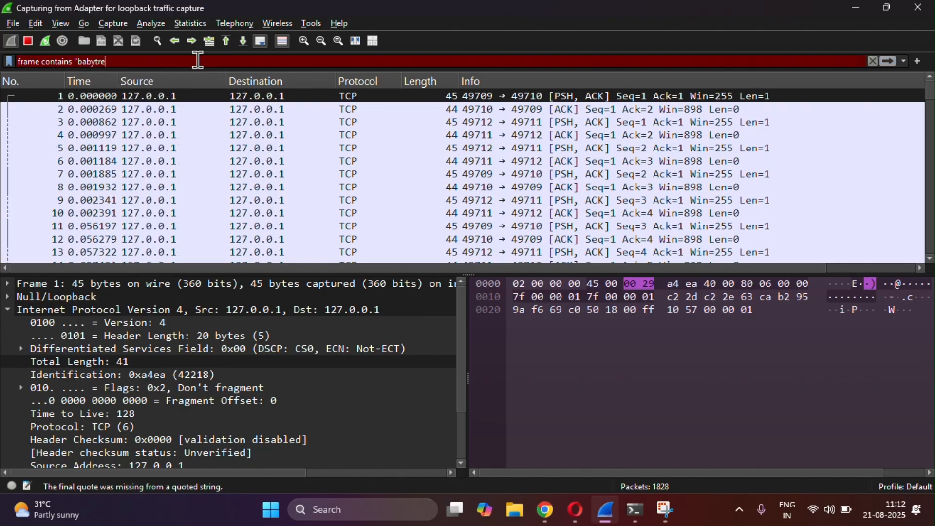
type("e\"")
key("Return")
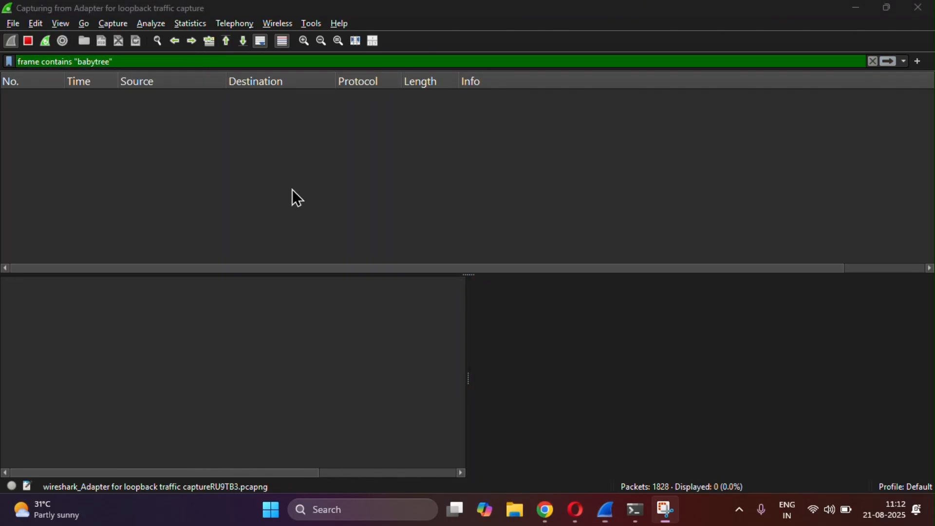
Step: Switch to Opera, open the 开放平台 page of the babytree site to generate traffic, and return to Wireshark
left_click(575, 509)
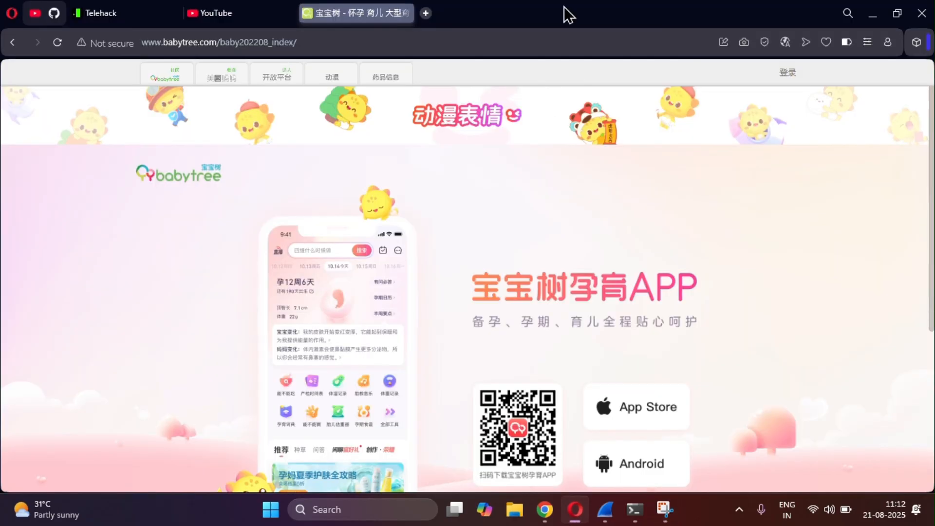
left_click(609, 522)
key("alt+Tab")
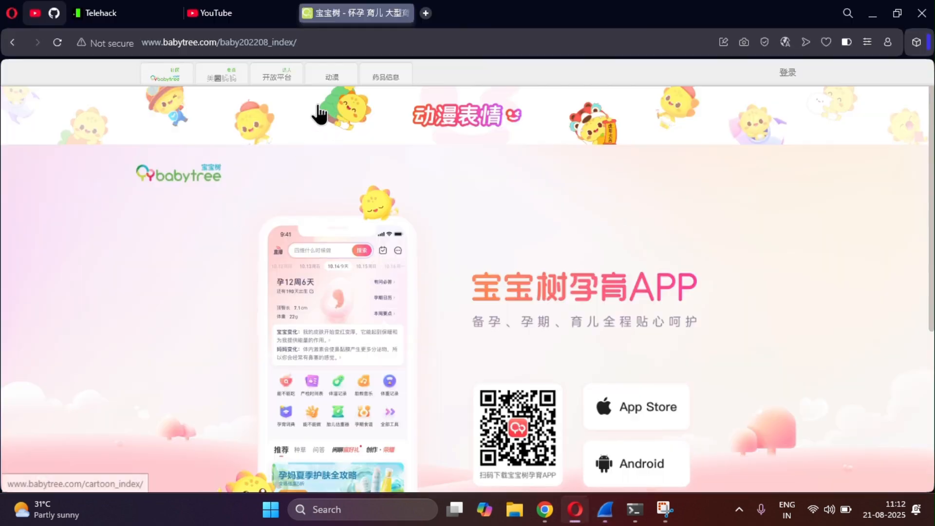
left_click(281, 81)
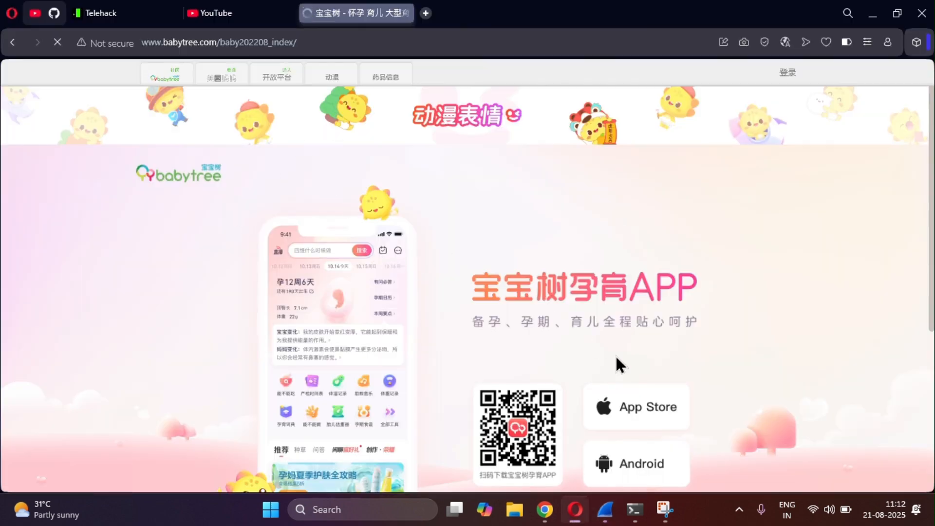
left_click(610, 512)
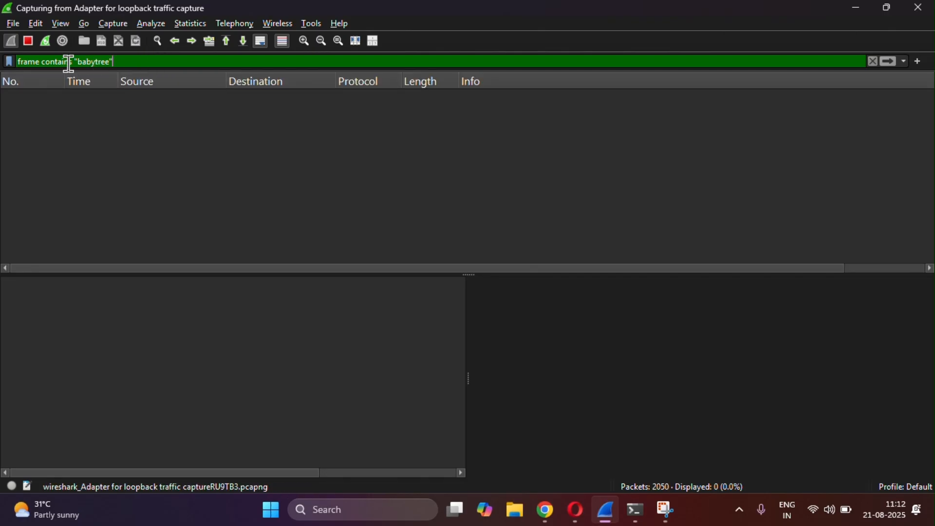
Step: Clear the babytree display filter and look through the unfiltered loopback packets in Wireshark
left_click(27, 42)
key("alt+Tab")
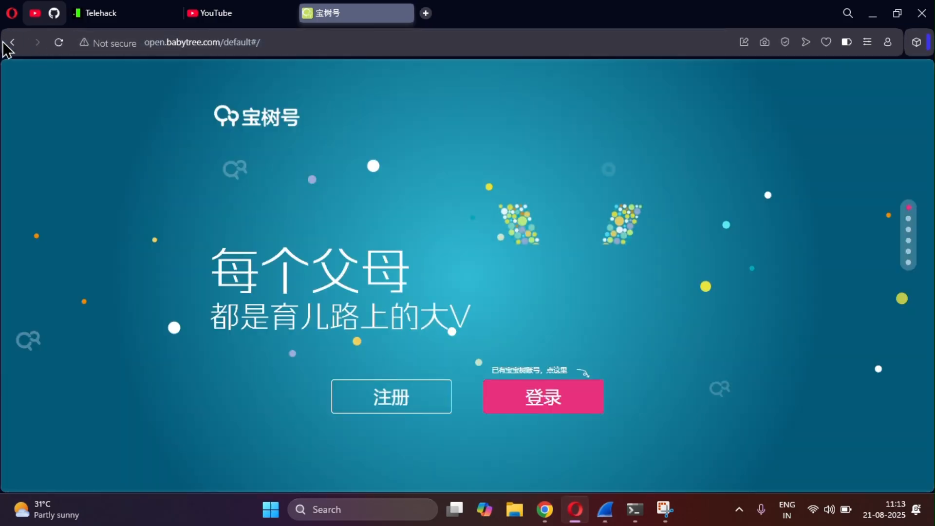
key("alt+Tab")
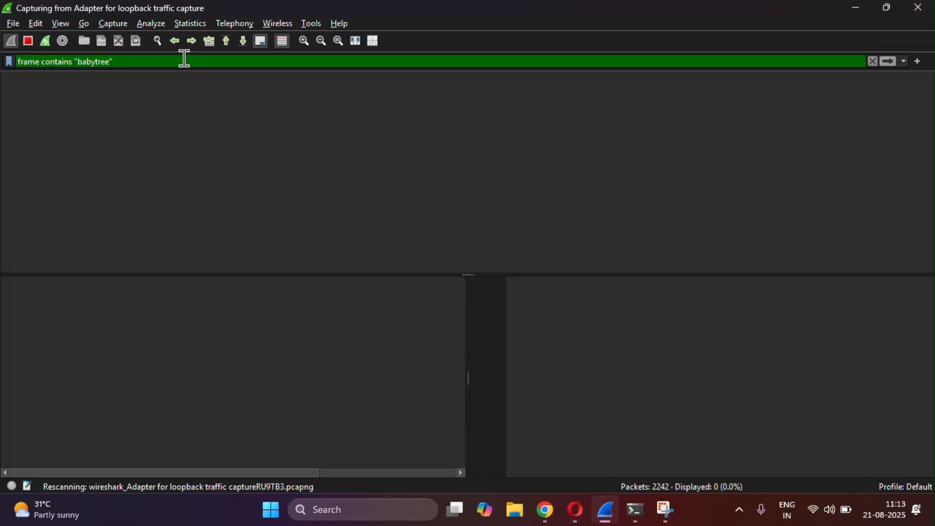
left_click(872, 60)
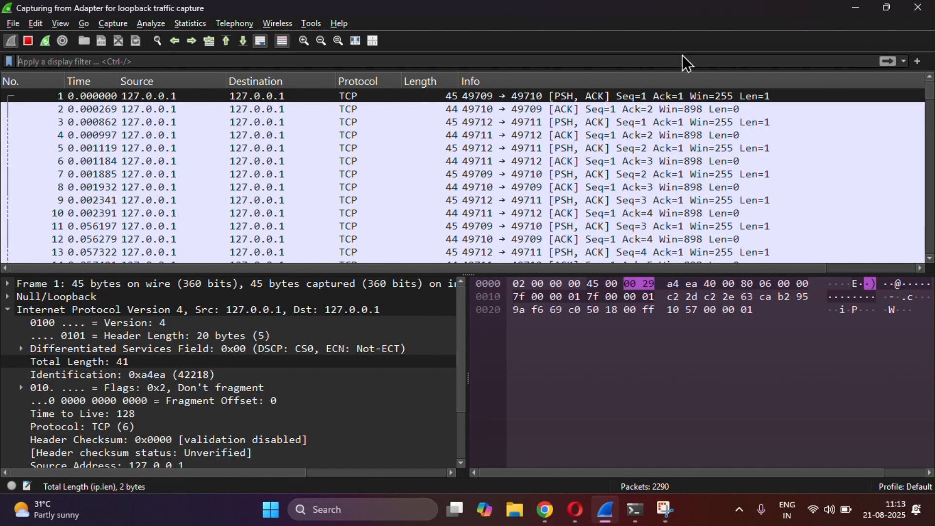
key("alt+Tab")
key("alt+Tab")
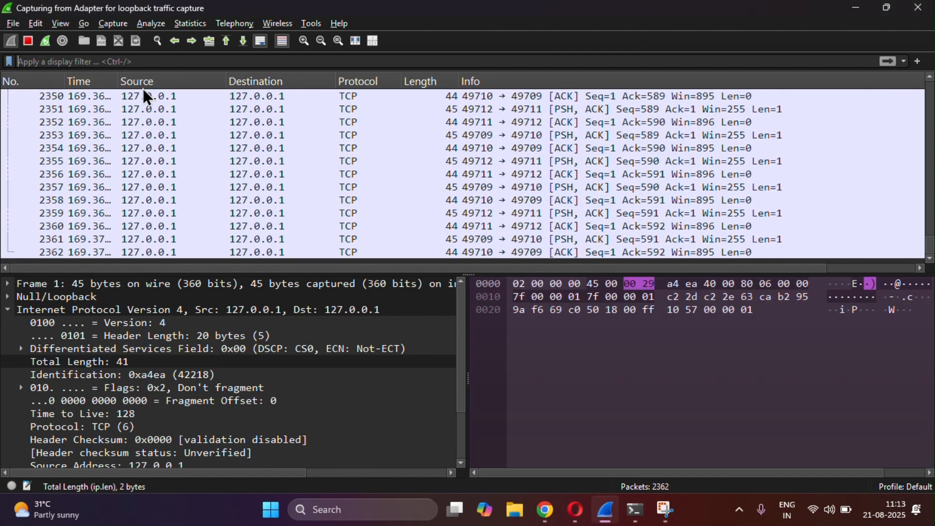
scroll(105, 110, "up", 5)
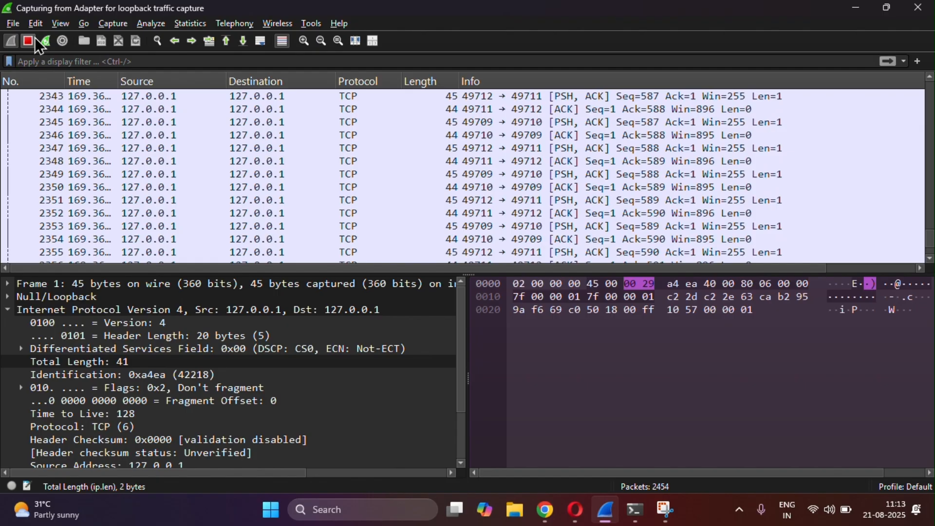
key("alt+Tab")
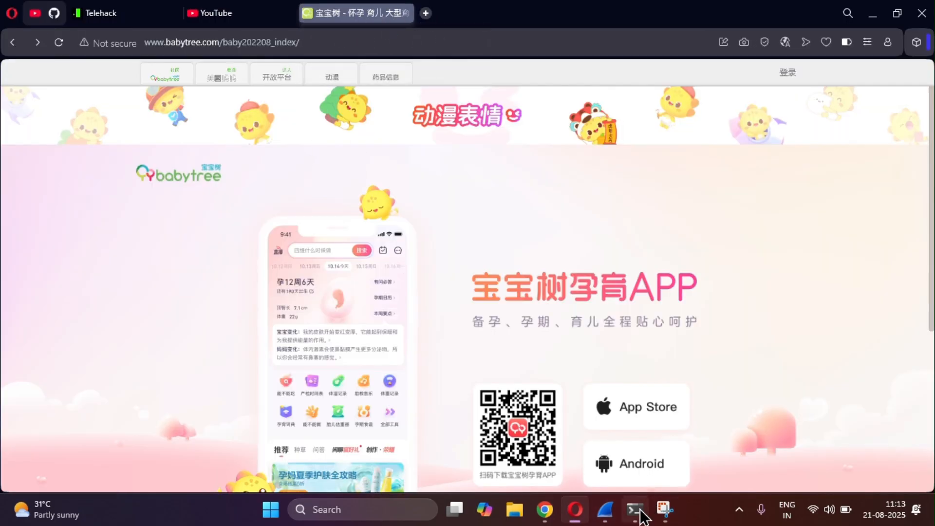
left_click(542, 519)
scroll(454, 363, "down", 1)
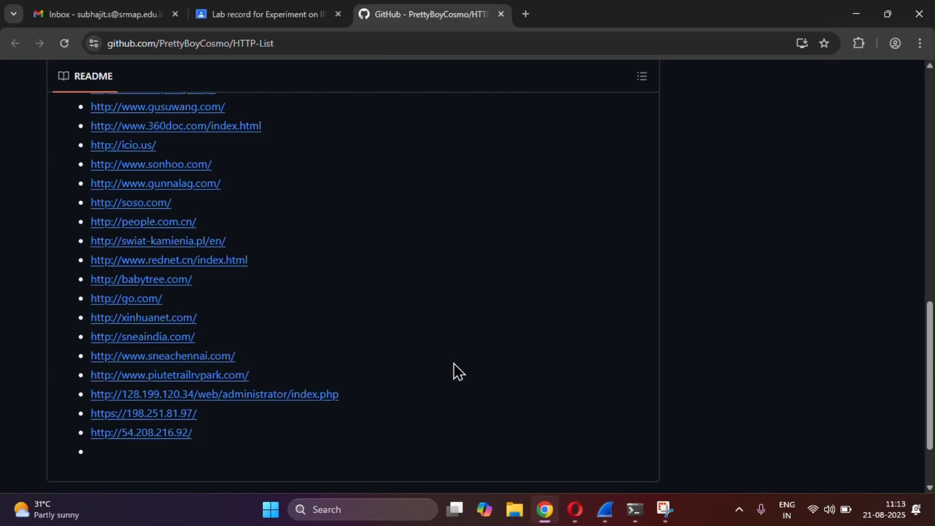
right_click(174, 312)
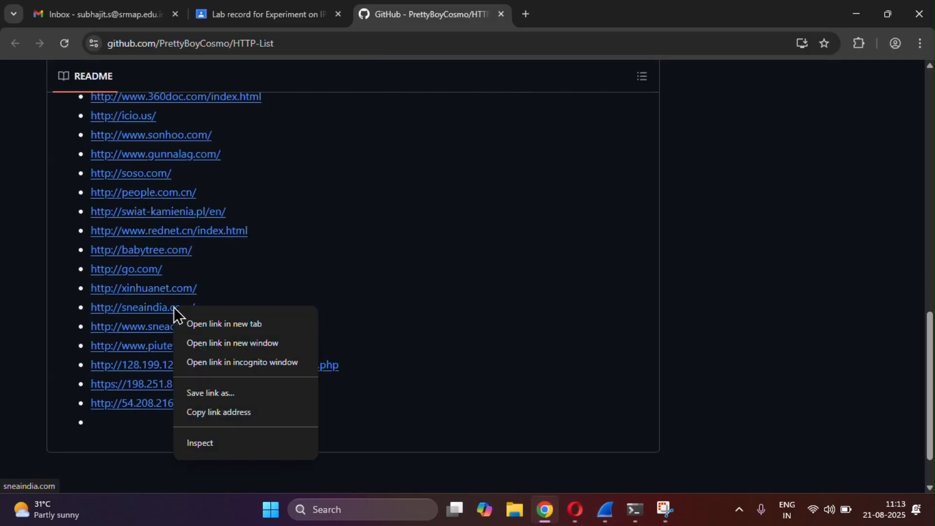
left_click(217, 318)
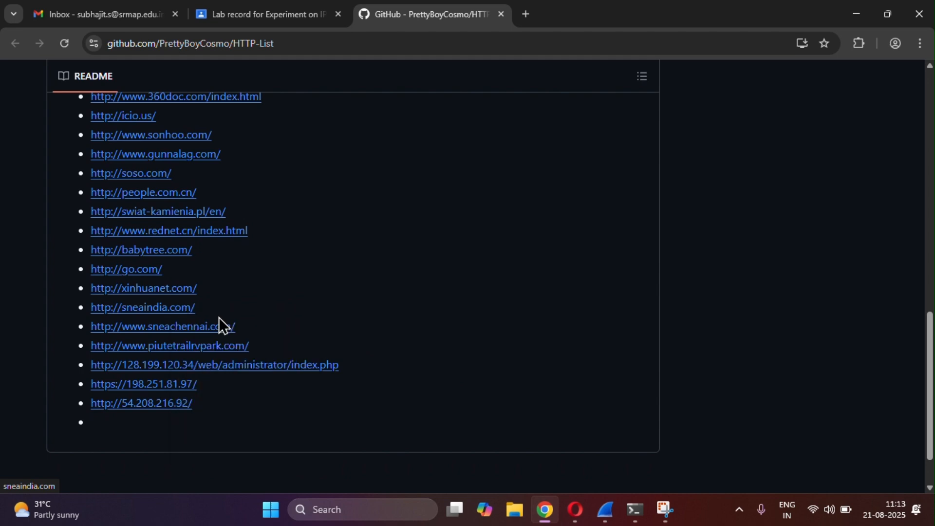
left_click(587, 13)
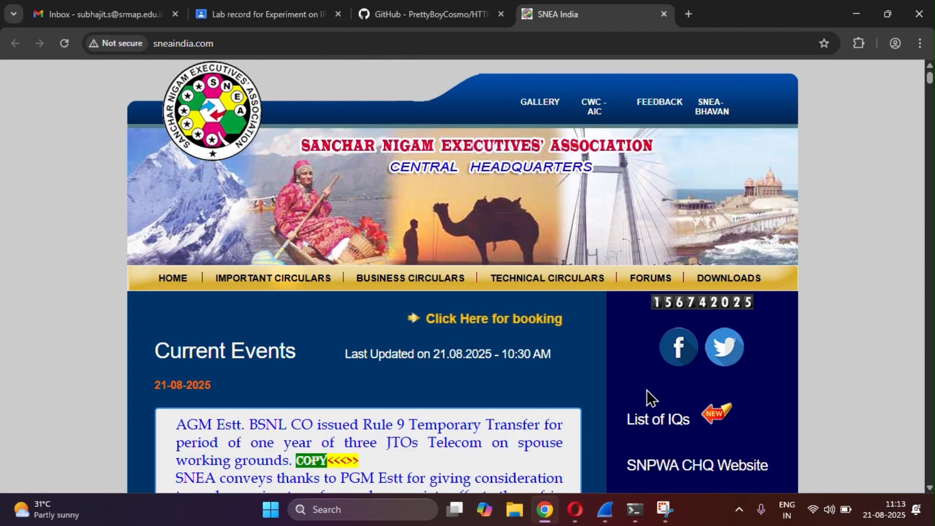
Step: Switch to Wireshark and apply the display filter frame contains "sneaindia" to the loopback capture
left_click(605, 509)
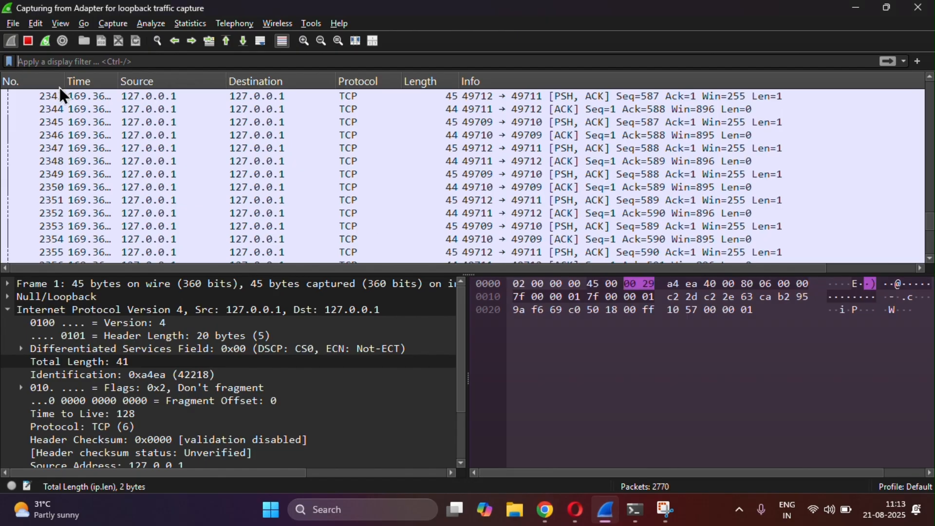
type("frame")
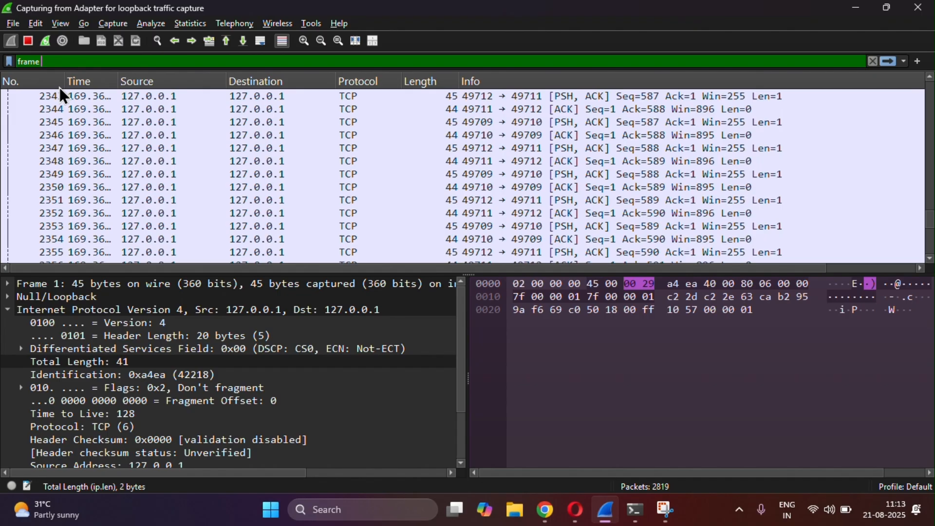
type(" contains")
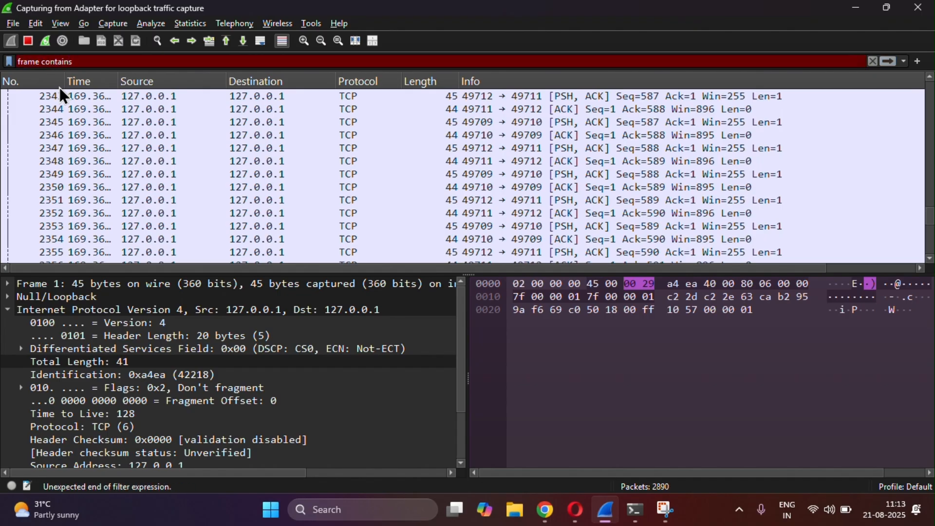
type(" \"snea")
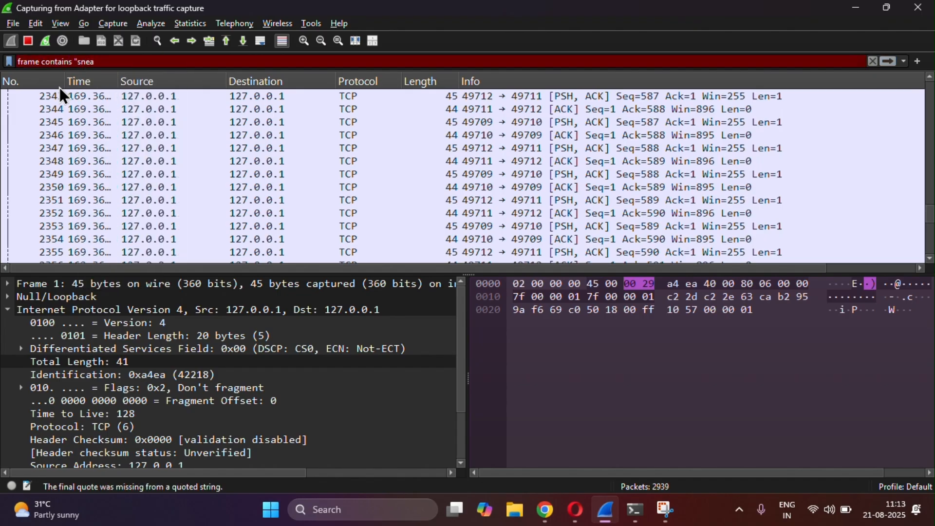
type("india\"")
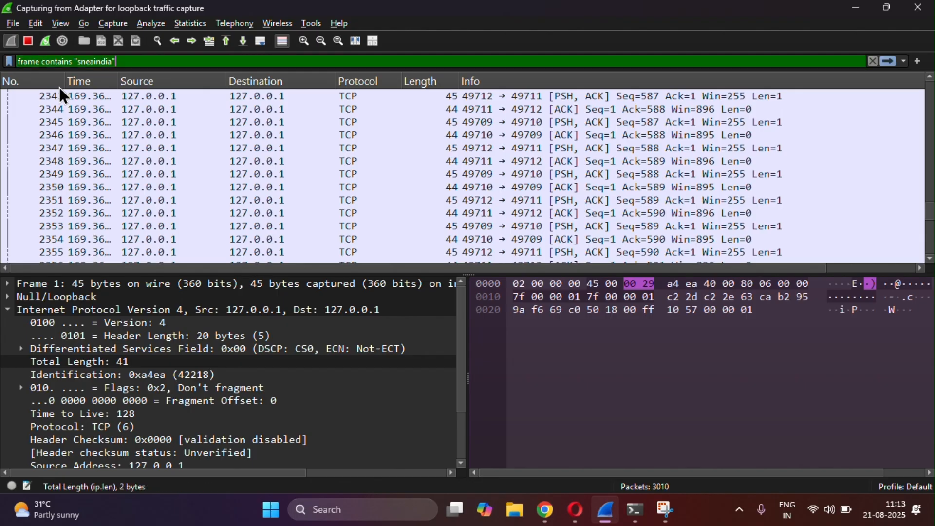
key("Return")
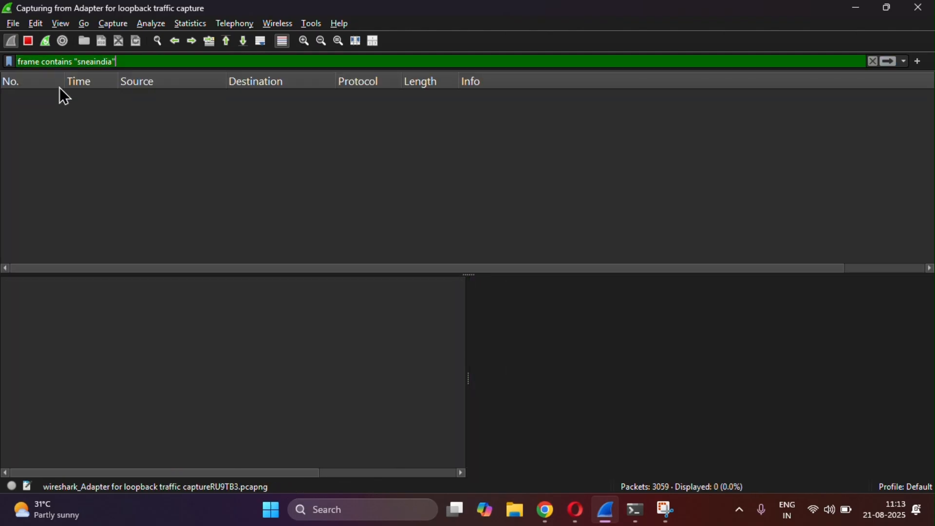
Step: Check the site address in Chrome, try the Wireshark filter with .com added to sneaindia, and remove the addition again
key("alt+Tab")
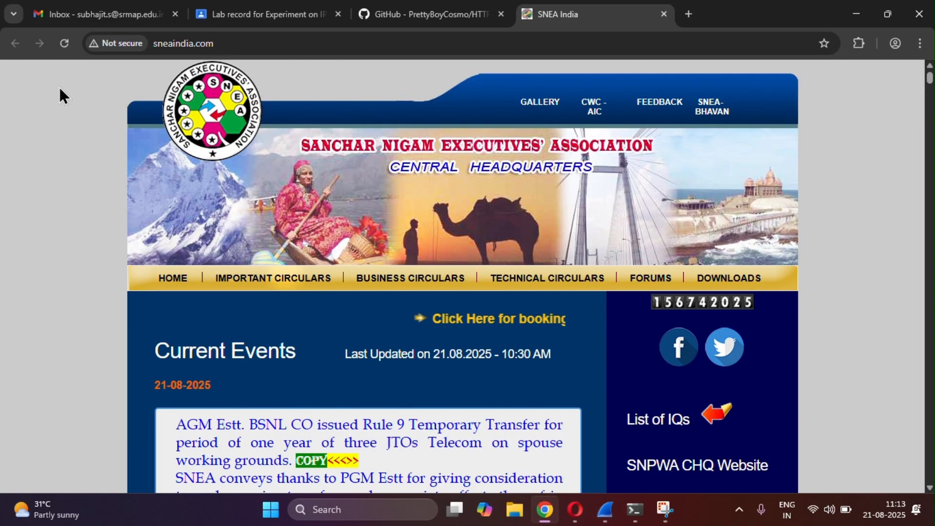
key("alt+Tab")
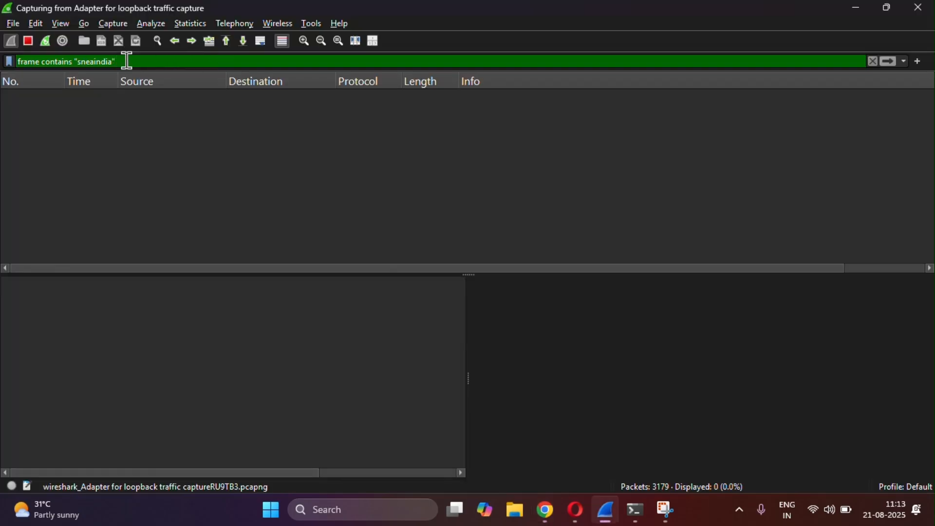
type(".com")
key("BackSpace")
key("BackSpace")
key("BackSpace")
key("BackSpace")
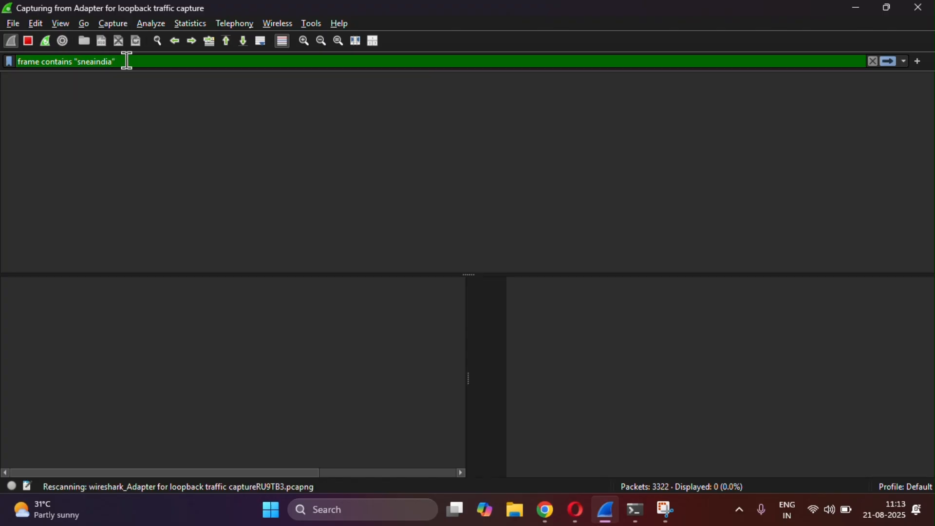
Step: Restart the loopback capture without saving the captured packets, and revisit the sneaindia.com page in Chrome before returning to Wireshark
left_click(27, 41)
left_click(11, 41)
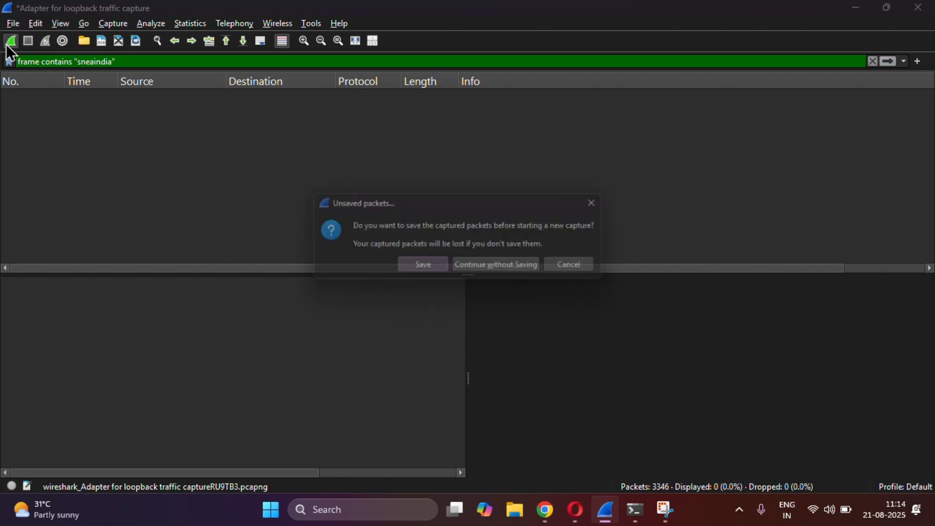
left_click(485, 270)
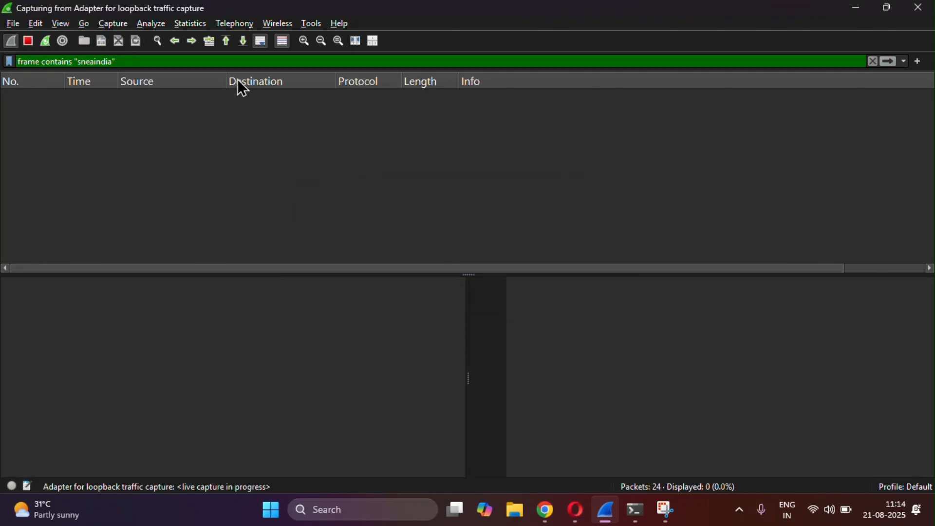
key("alt+Tab")
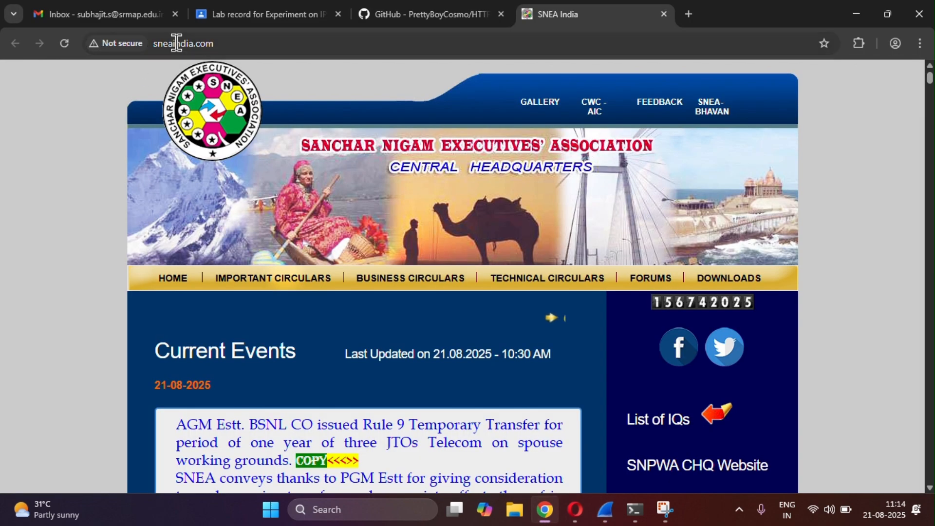
key("alt+Tab")
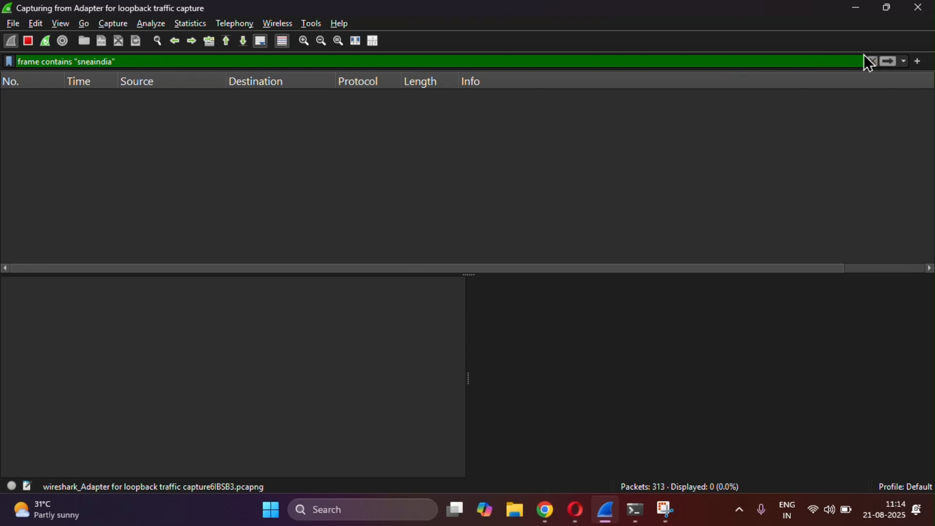
Step: Stop the loopback capture, clear its display filter, and start capturing on the Intel(R) Wi-Fi 6E AX211 160MHz interface
left_click(30, 41)
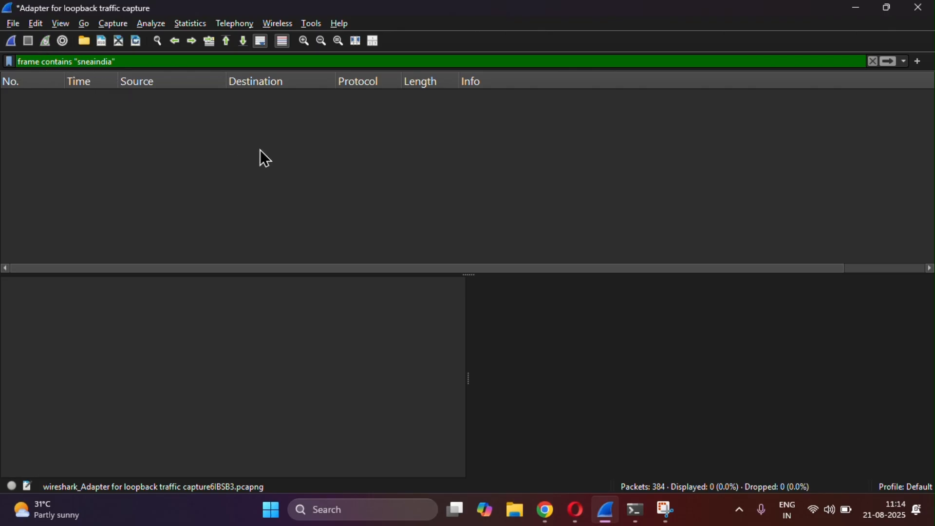
left_click(874, 62)
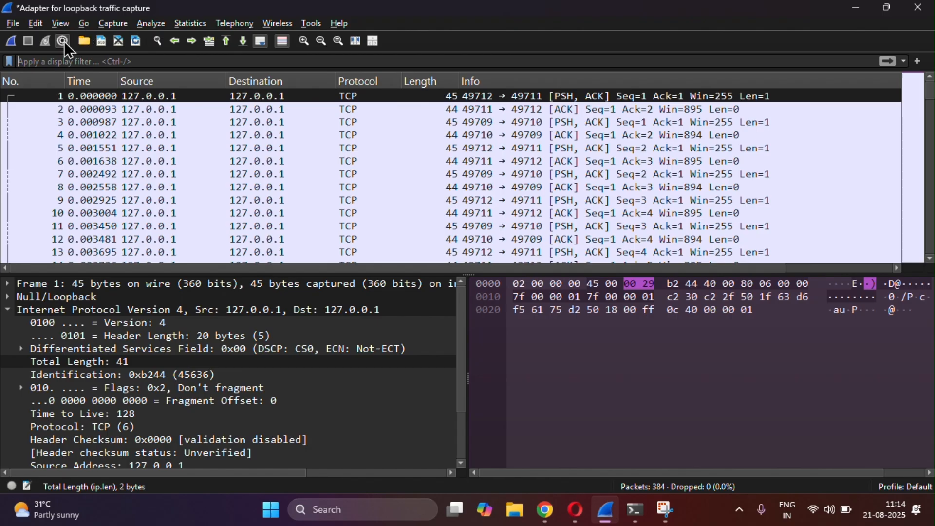
left_click(63, 41)
double_click(287, 129)
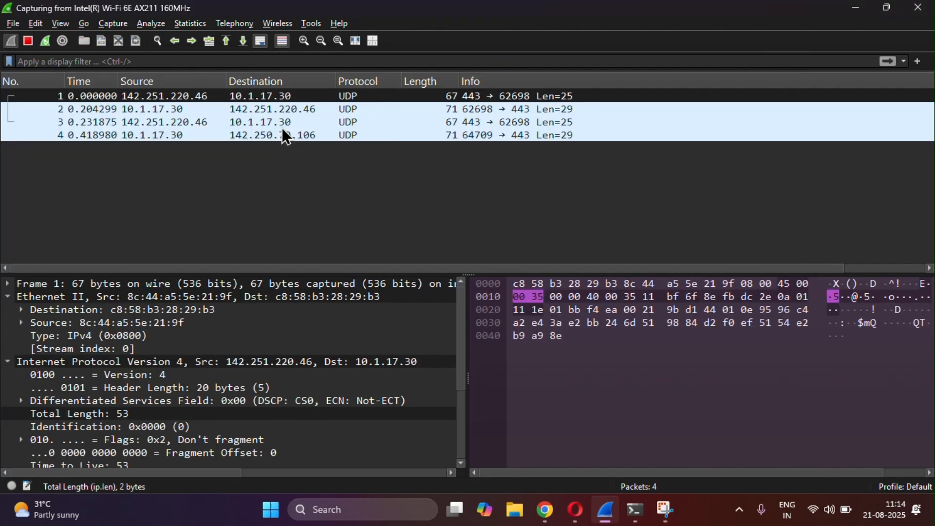
Step: Apply the display filter frame contains "babytree" to the live Wi-Fi capture
left_click(104, 57)
type("fra")
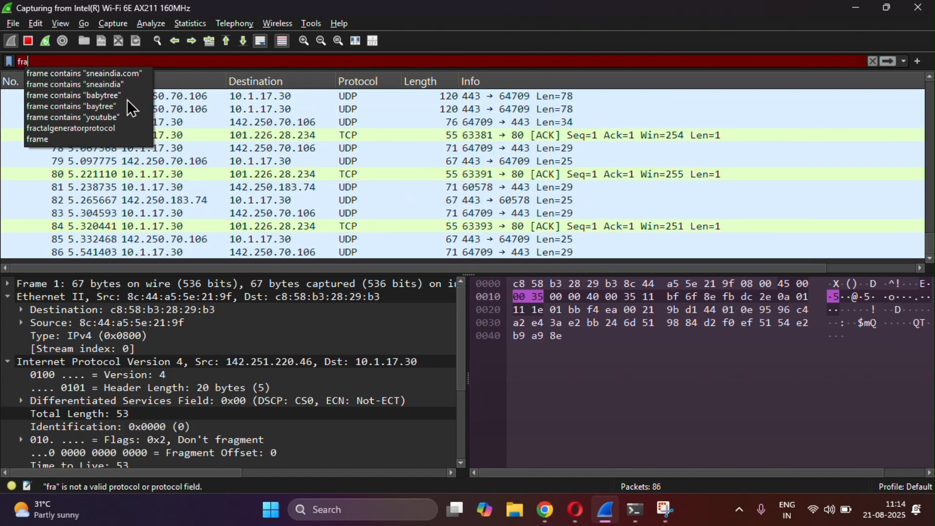
left_click(107, 95)
key("Return")
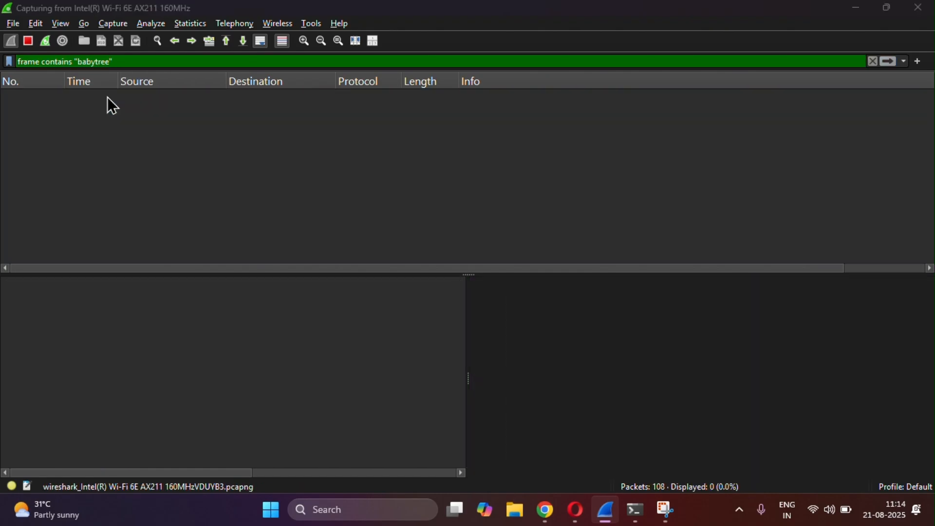
Step: Close the SNEA India tab in Chrome, switch to Opera to reload the babytree page, and return to Wireshark
key("alt+Tab")
key("ctrl+w")
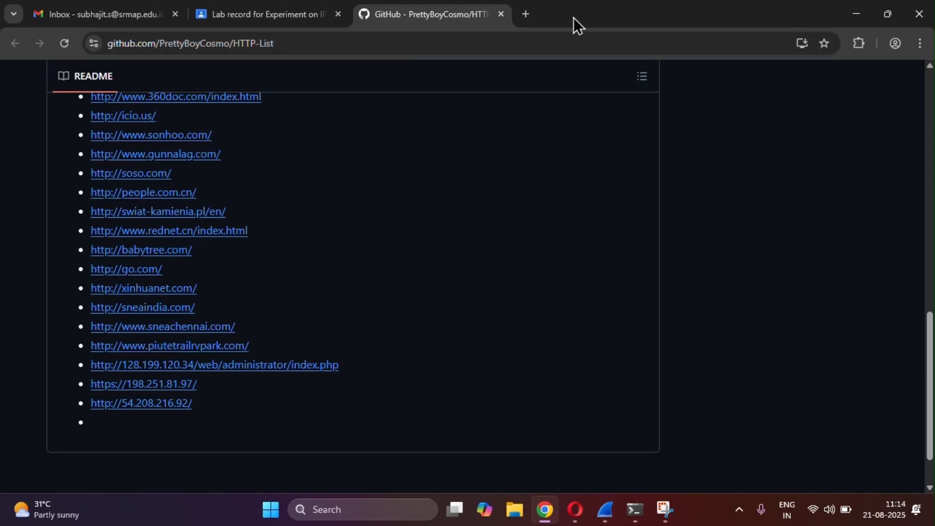
key("alt+Tab")
key("alt+Tab")
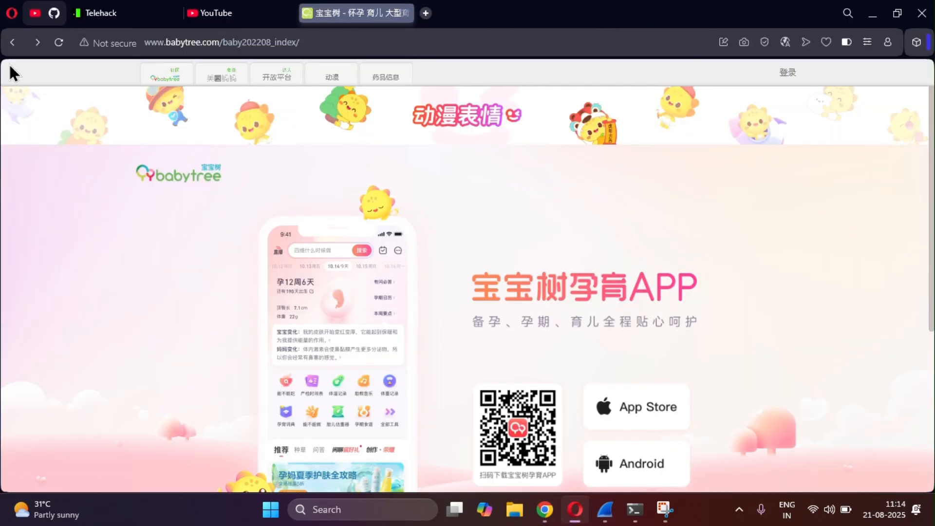
key("alt+Tab")
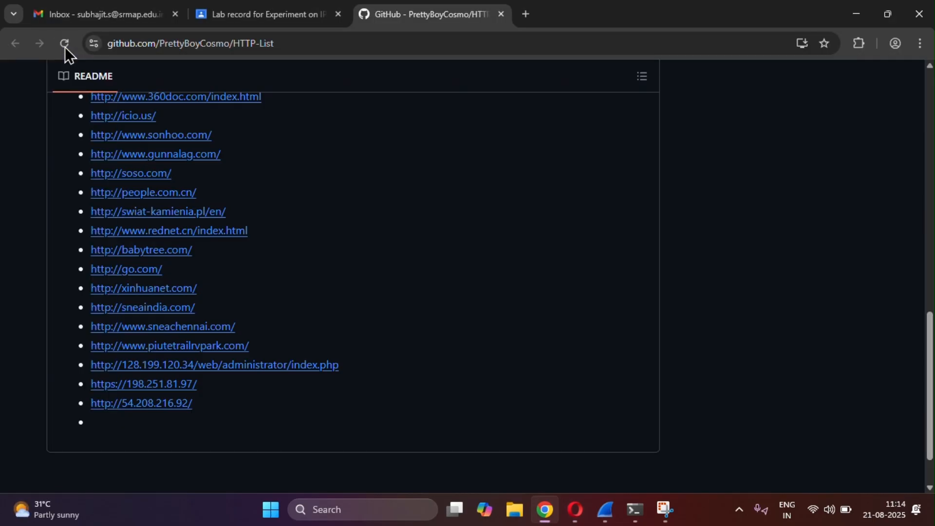
key("alt+Tab")
key("alt+Tab")
scroll(172, 130, "up", 3)
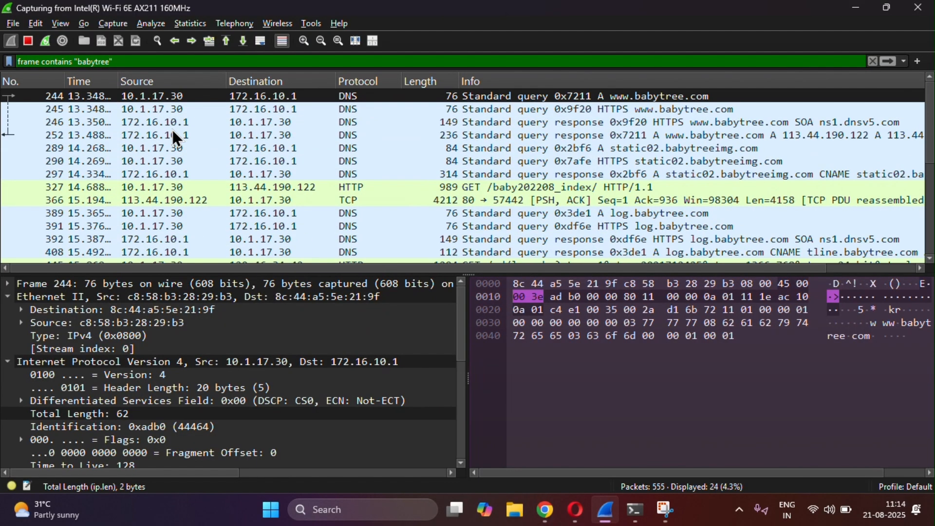
left_click(453, 107)
left_click(407, 95)
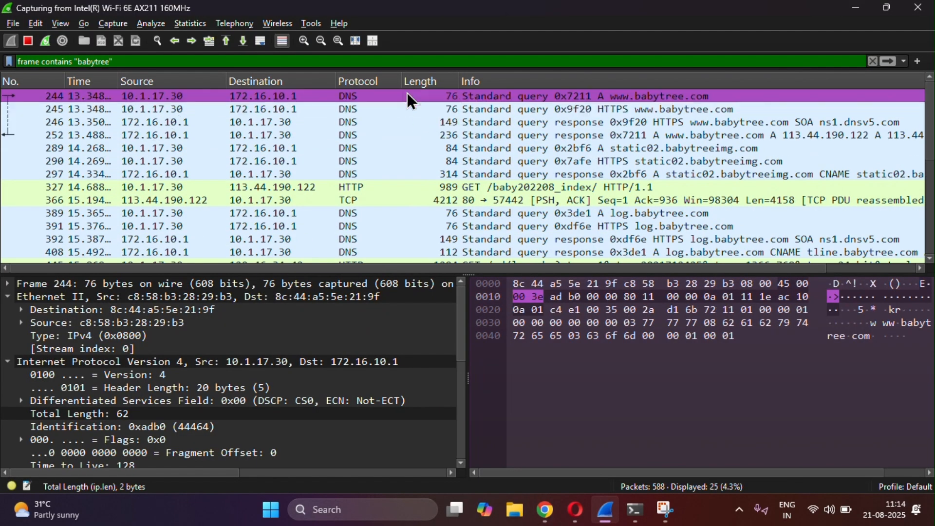
left_click(466, 109)
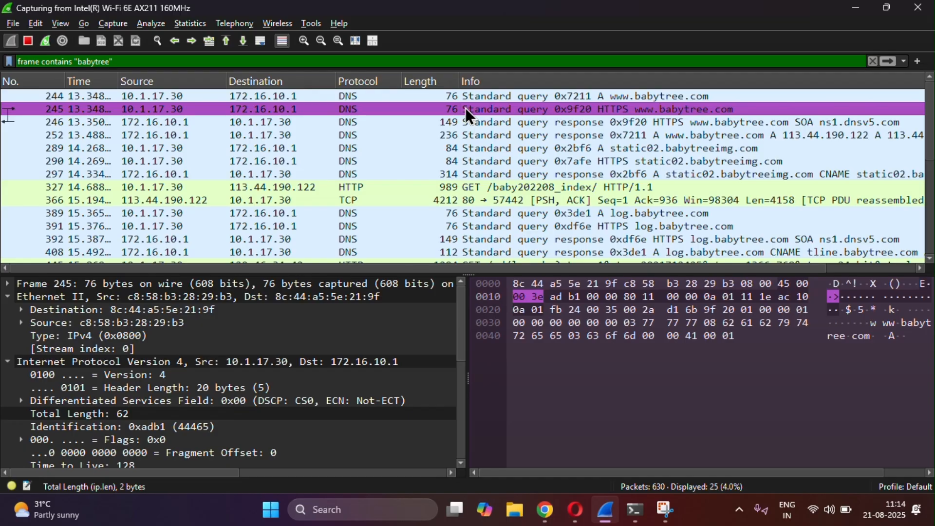
left_click(728, 126)
left_click(709, 133)
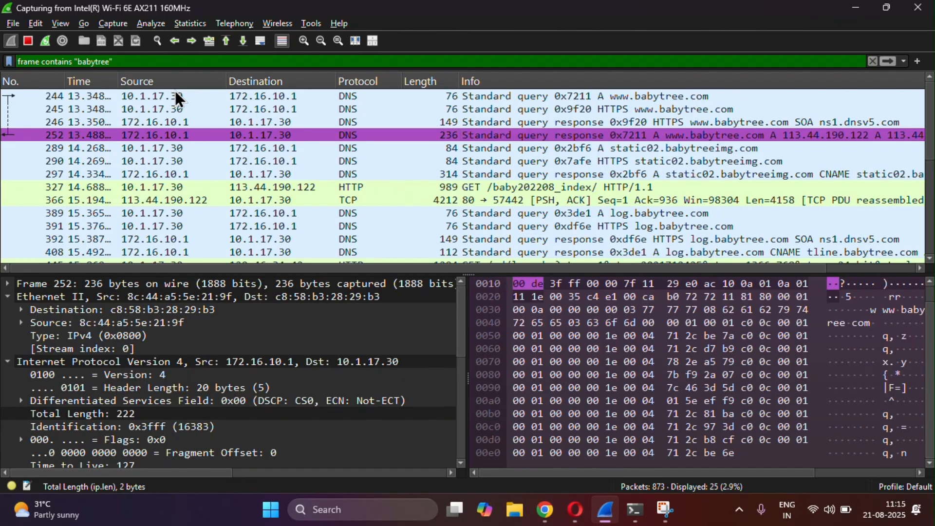
Step: Change the display filter to frame contains "sneaindia" and apply it to the Wi-Fi capture
double_click(91, 62)
type("sn")
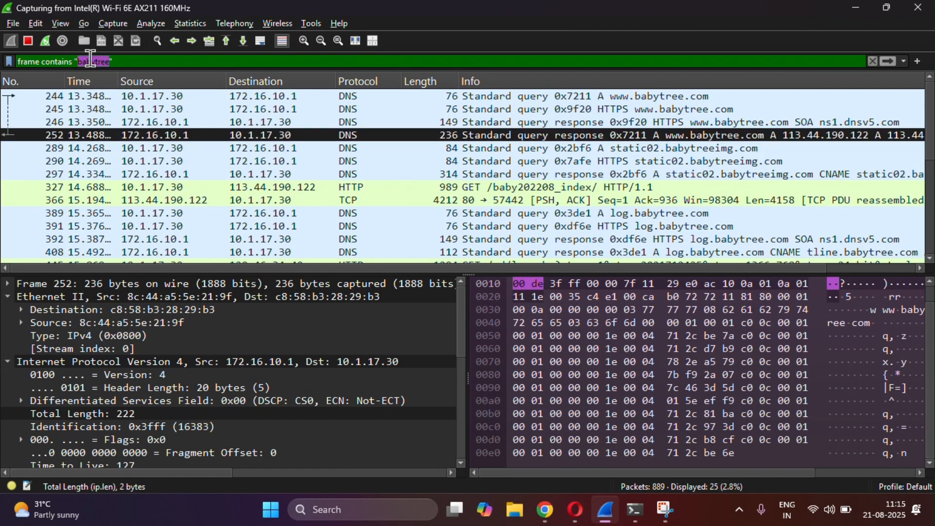
type("eaindia")
key("Return")
key("alt+Tab")
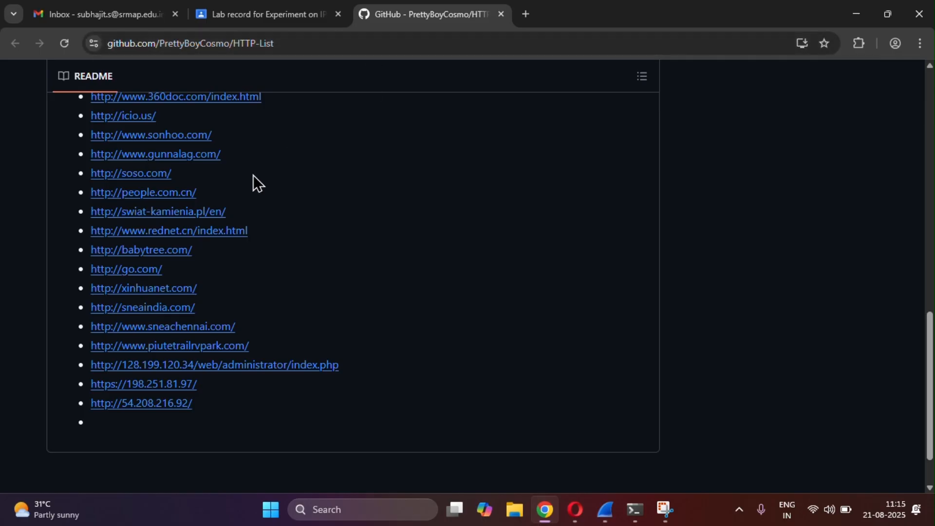
scroll(189, 281, "up", 1)
left_click(163, 325)
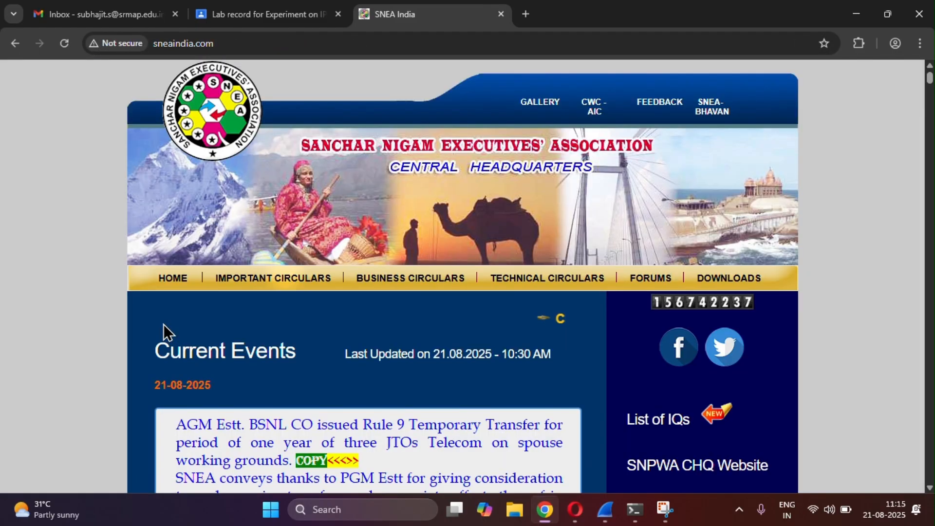
key("alt+Tab")
Step: Inspect the HTTP GET packet for the sneaindia.com Independence Day photo and compare the capture with the website in Chrome
left_click(553, 108)
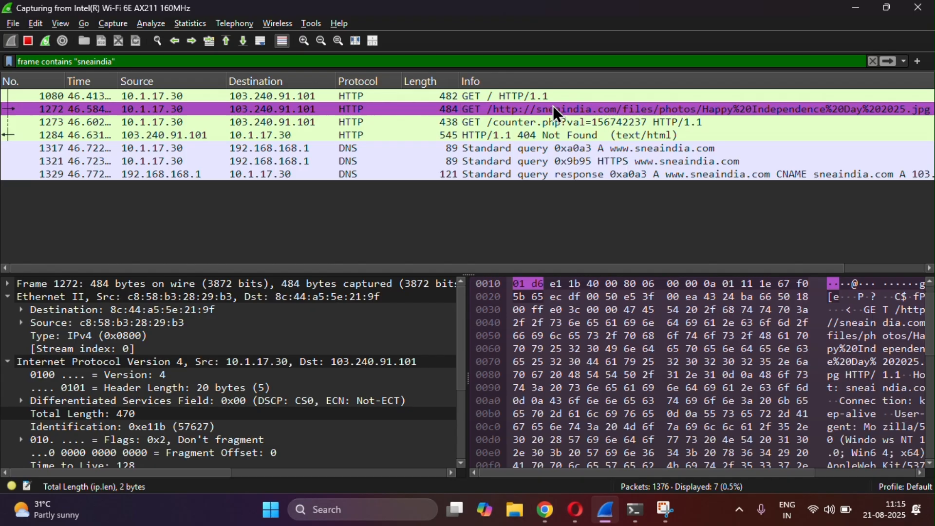
key("alt+Tab")
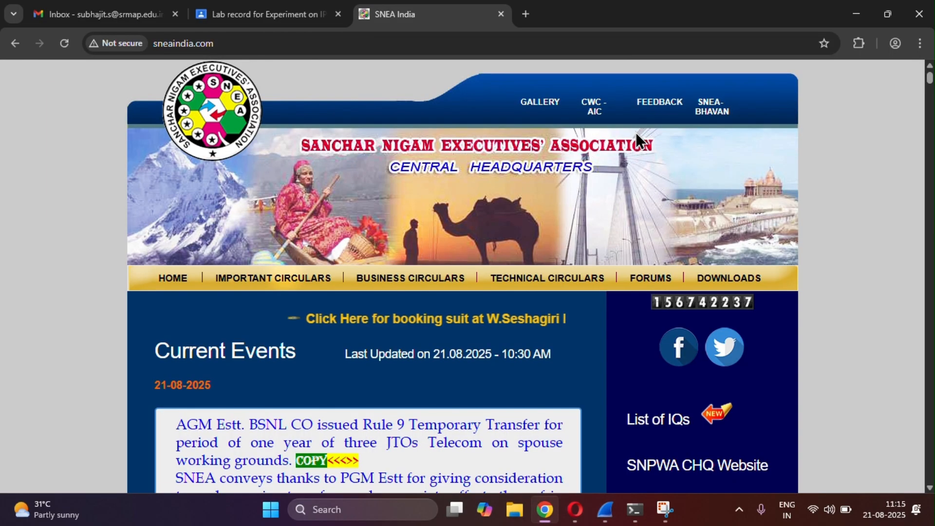
key("alt+Tab")
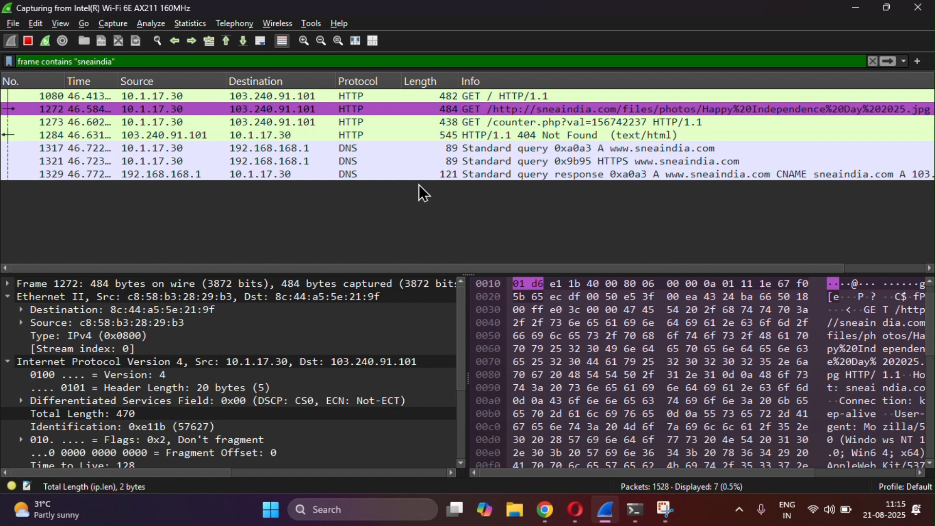
key("alt+Tab")
key("alt+Tab")
Step: Clear the sneaindia display filter and inspect the QUIC packets just before the sneaindia HTTP request in the full Wi-Fi capture
left_click(234, 59)
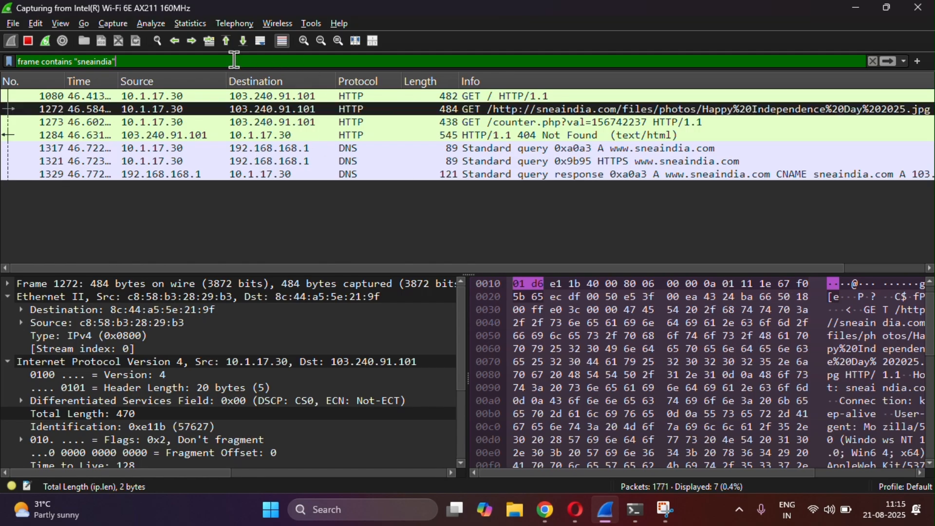
key("ctrl+a")
key("BackSpace")
key("Return")
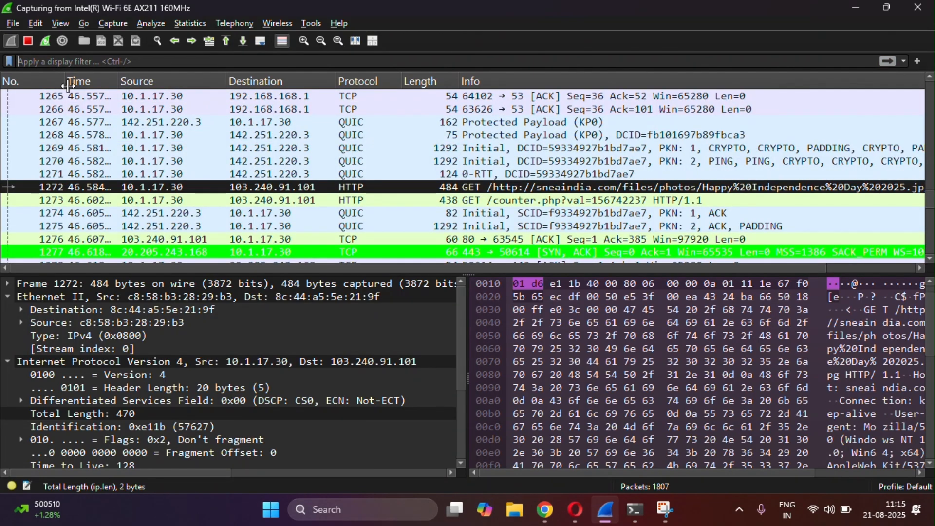
left_click(136, 138)
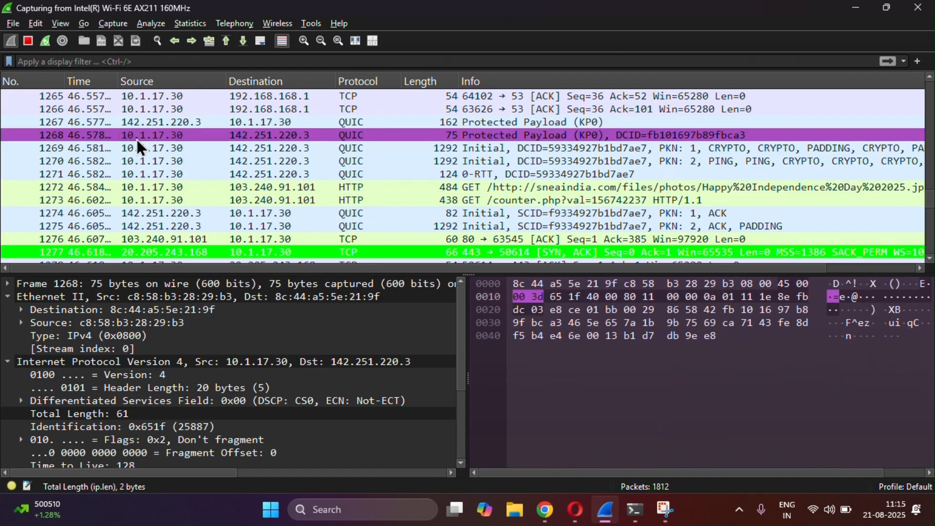
left_click(158, 124)
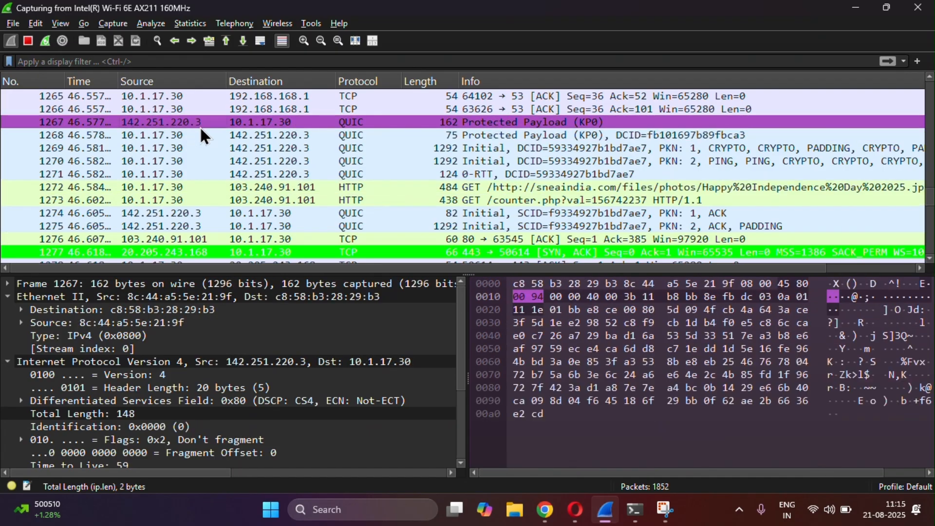
Step: Apply an IPv4 conversation filter based on QUIC packet 1267 between 142.251.220.3 and 10.1.17.30
scroll(200, 126, "up", 1)
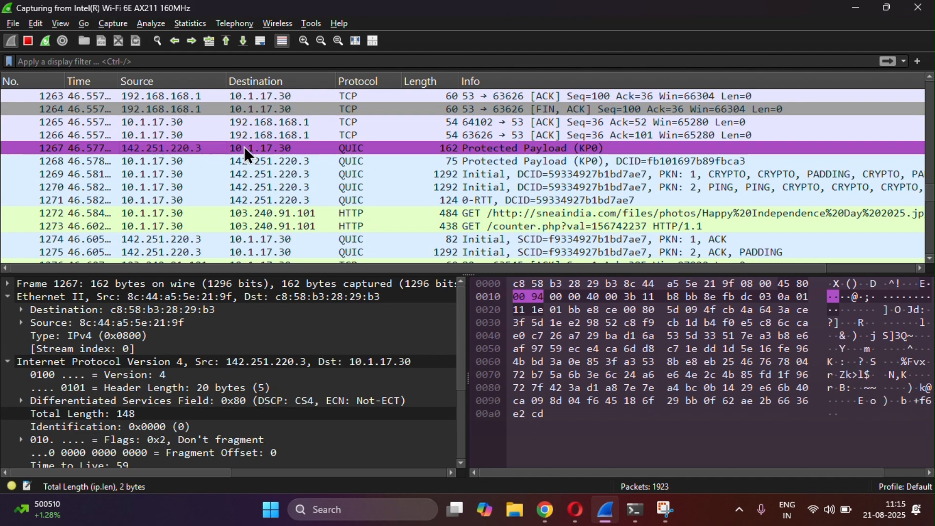
right_click(161, 150)
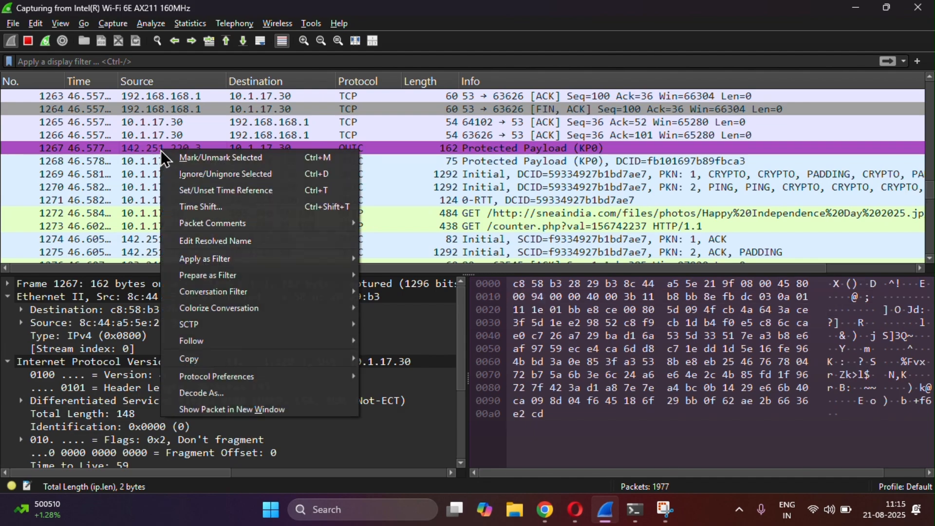
mouse_move(233, 278)
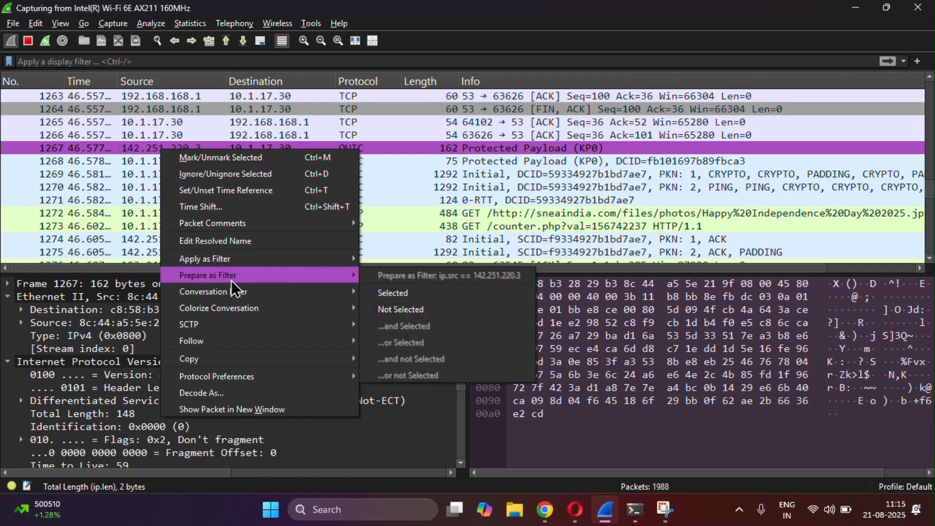
mouse_move(238, 295)
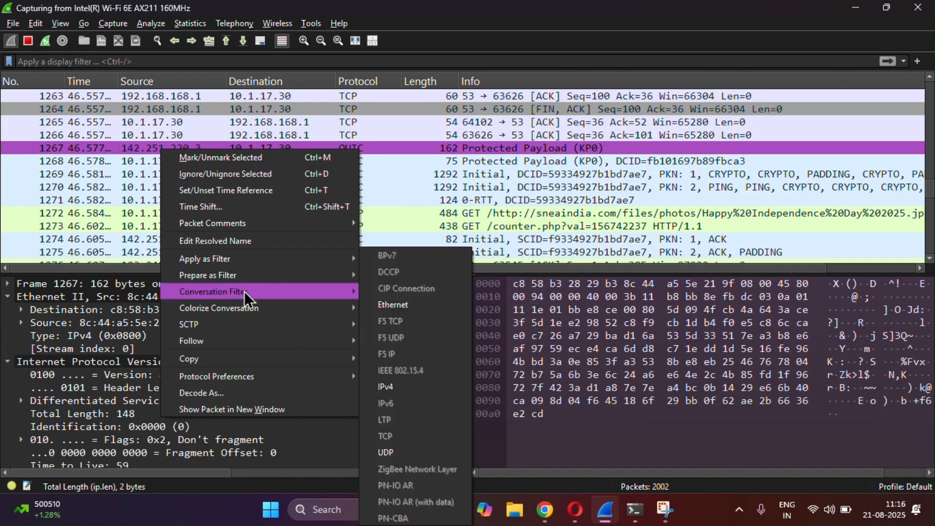
left_click(398, 384)
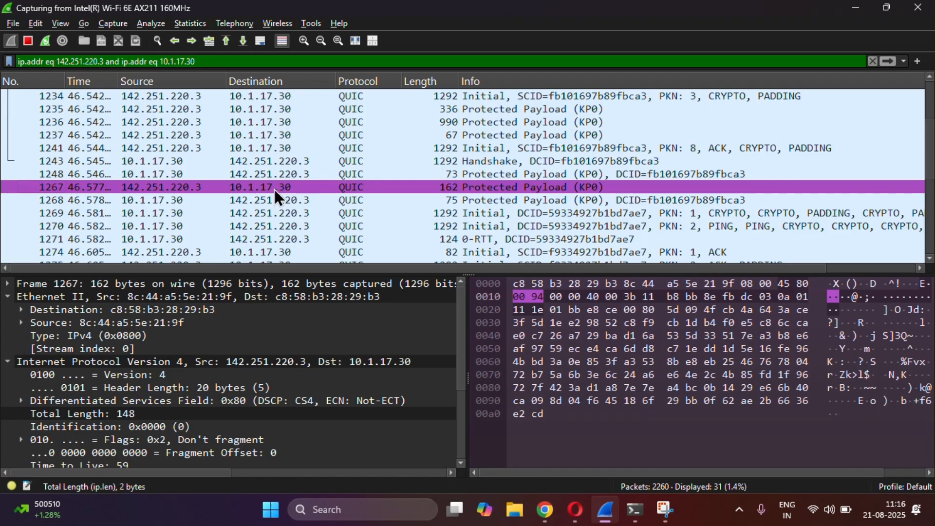
Step: Examine the initial QUIC packets 1147 and 1148 and the rest of the filtered IPv4 conversation
scroll(273, 193, "up", 2)
scroll(273, 189, "up", 5)
left_click(589, 97)
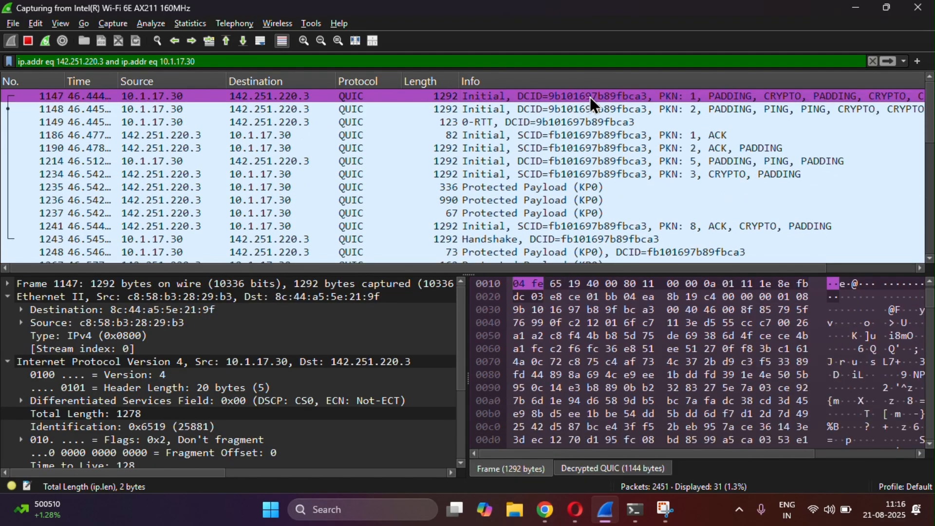
left_click(615, 109)
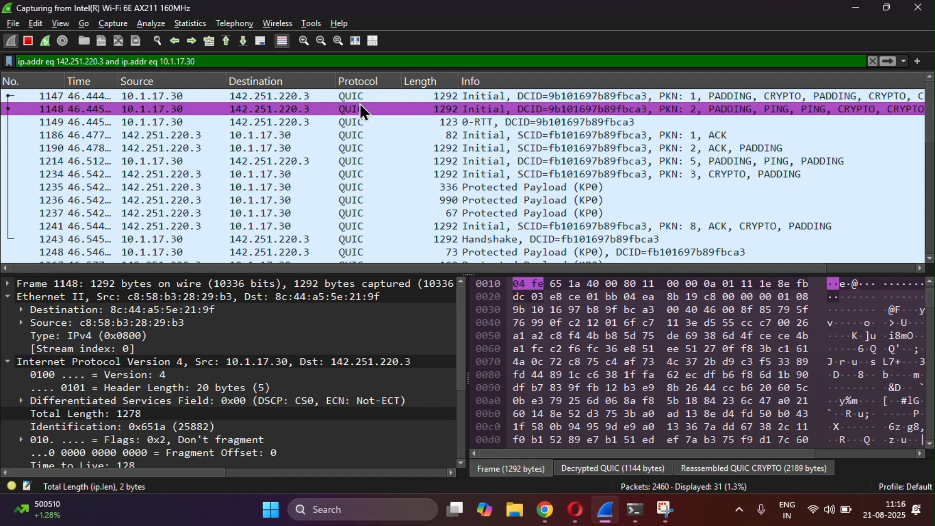
left_click(346, 95)
left_click(346, 105)
scroll(373, 100, "down", 1)
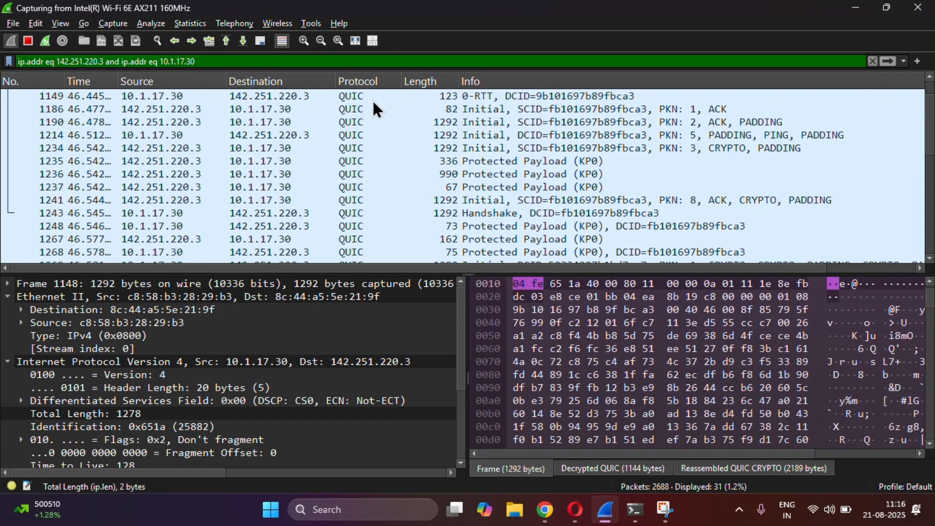
scroll(372, 100, "down", 2)
scroll(386, 150, "up", 3)
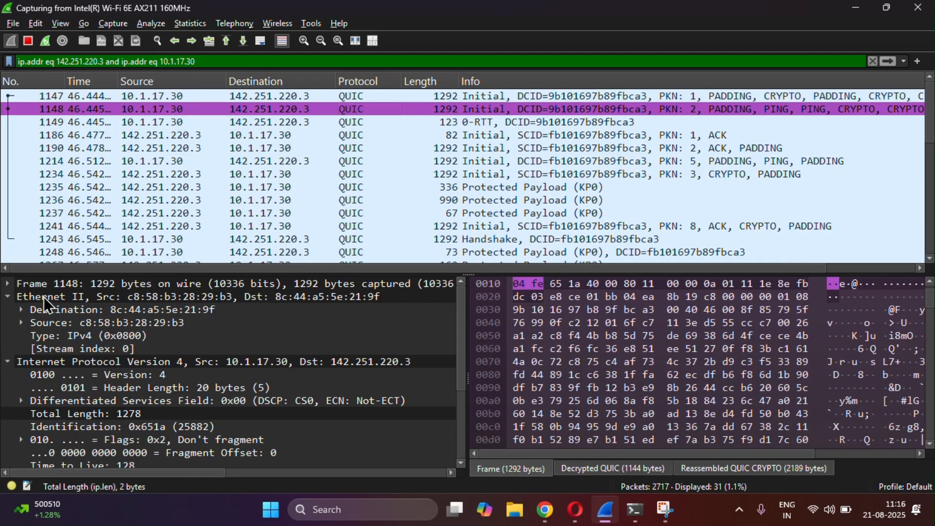
Step: Collapse the Ethernet II and Internet Protocol details of packet 1148 and inspect its User Datagram Protocol layer
left_click(9, 297)
left_click(9, 310)
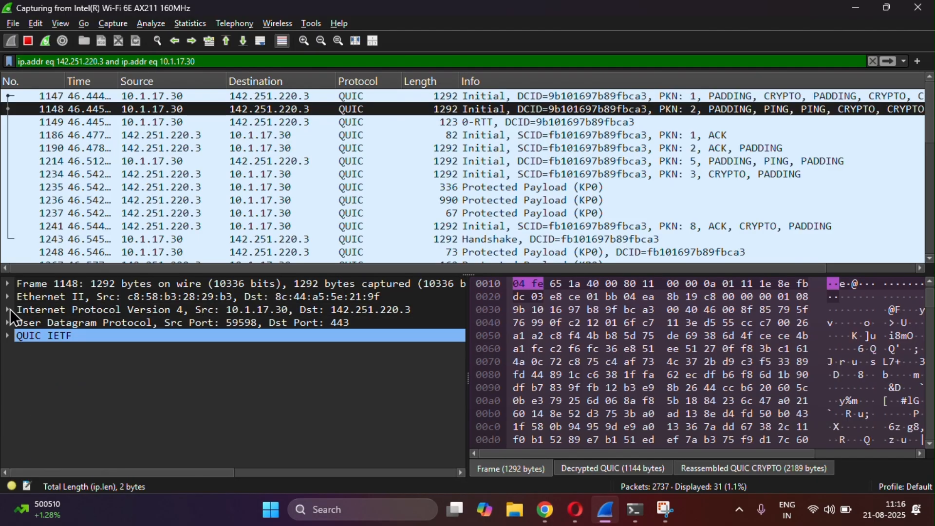
left_click(73, 322)
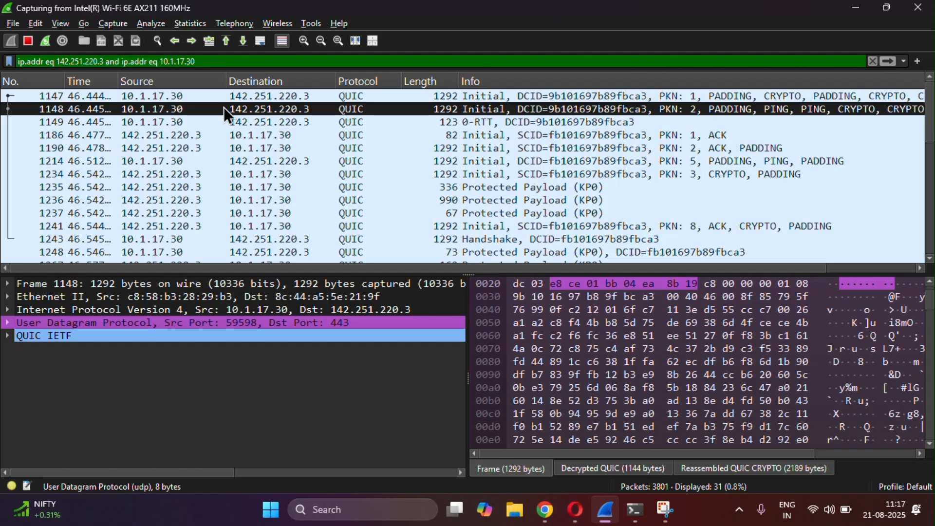
left_click(182, 92)
left_click(188, 104)
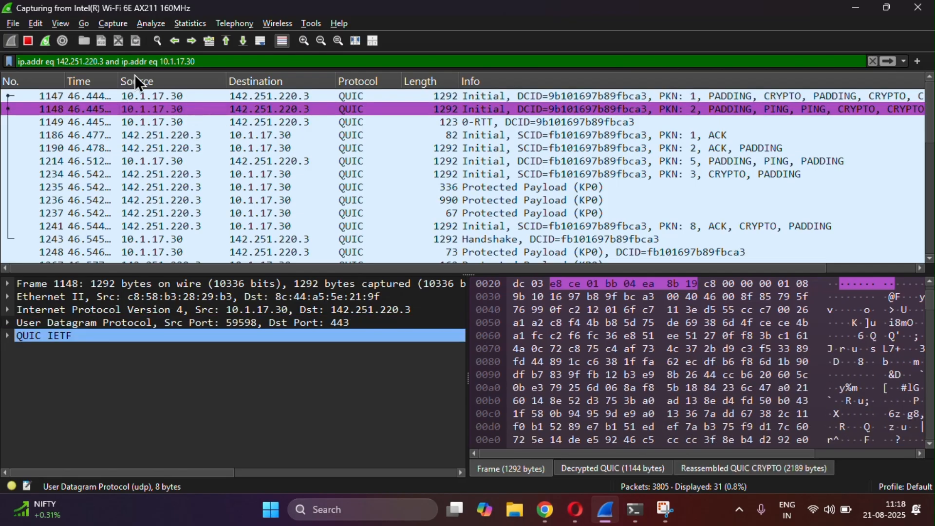
Step: Enclose the whole IP conversation expression in the display filter in parentheses
left_click(110, 62)
key("Home")
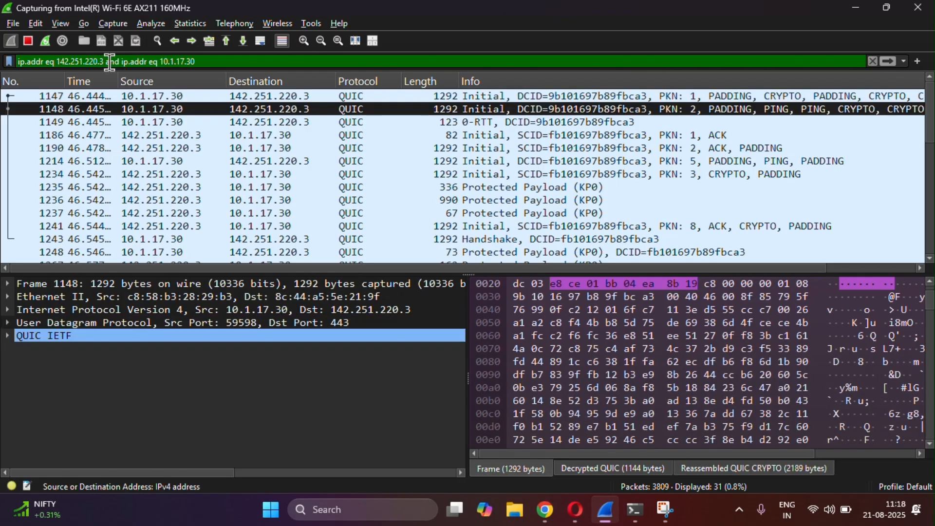
type("(")
key("ctrl+Right")
key("End")
type(")")
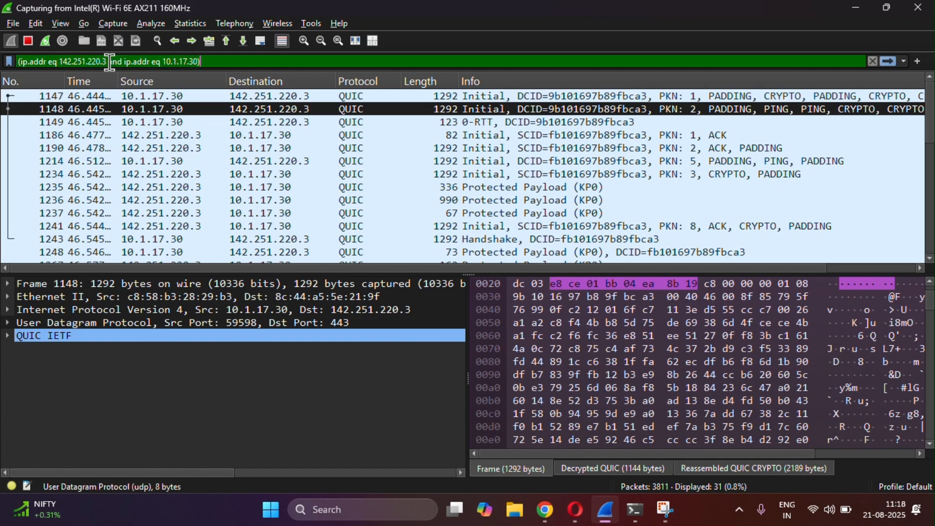
Step: Replace the word and between the two address conditions of the display filter with &&
key("Left")
key("Left")
key("Left")
key("Left")
key("Left")
key("Left")
double_click(109, 62)
type("&&")
Step: Replace both eq operators in the display filter's ip.addr conditions with ==
key("Left")
key("Left")
key("Left")
key("Left")
key("Left")
key("Left")
key("Left")
key("Left")
key("Left")
key("shift+Left")
key("shift+Left")
type("==")
key("Right")
key("Right")
key("Right")
key("Right")
key("Right")
key("Right")
key("Right")
key("Right")
key("Right")
key("Right")
key("Right")
key("Right")
key("Right")
key("Right")
key("Right")
key("Right")
key("Right")
key("Right")
key("Right")
key("Right")
key("Right")
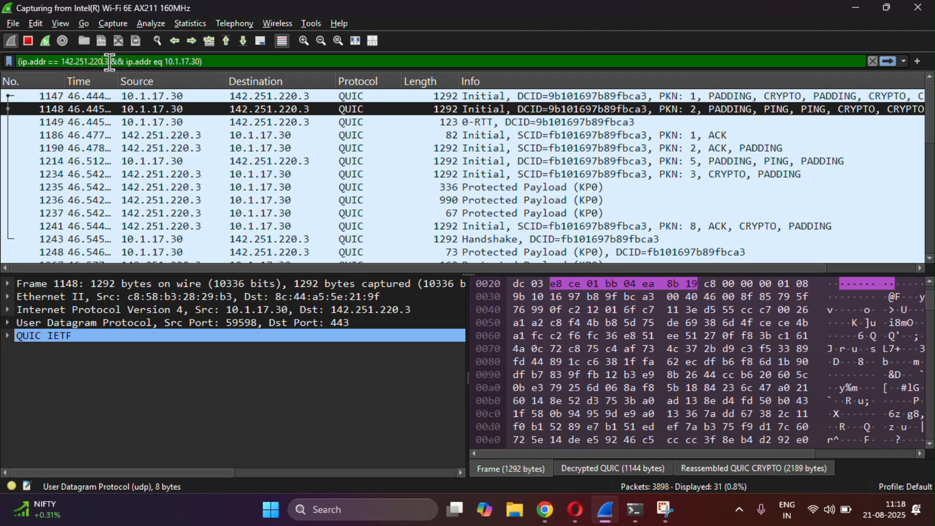
key("shift+Left")
key("shift+Left")
type("==")
Step: Append && frame.len < 80 to the display filter and apply it to the capture
key("End")
type("&&")
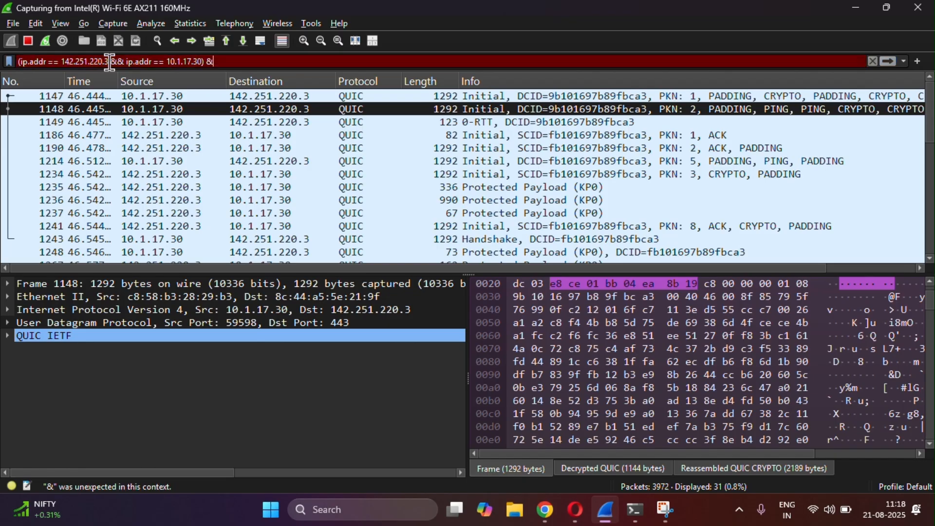
scroll(258, 179, "down", 6)
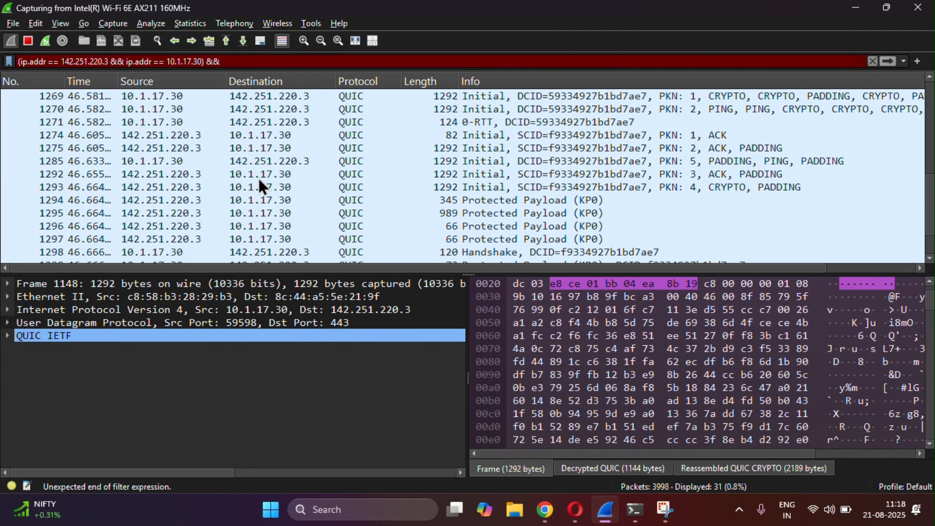
scroll(258, 179, "up", 6)
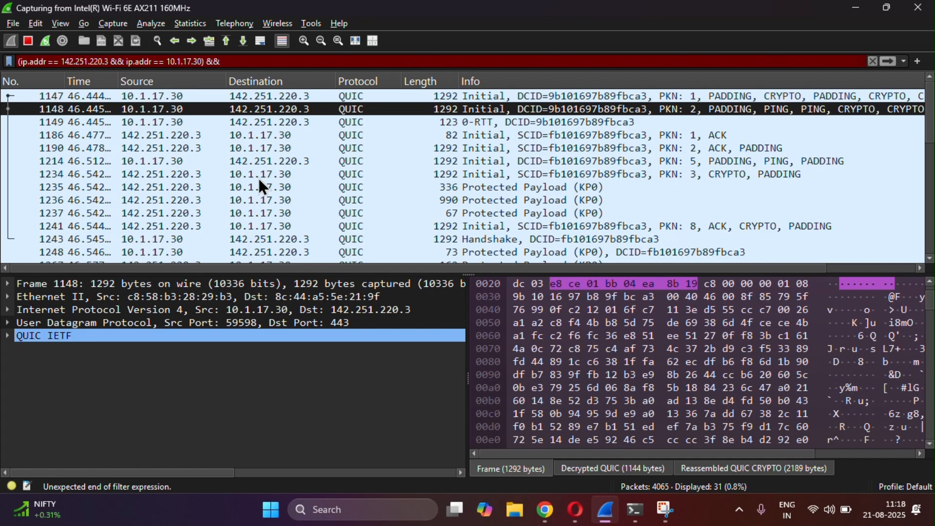
type("frame.")
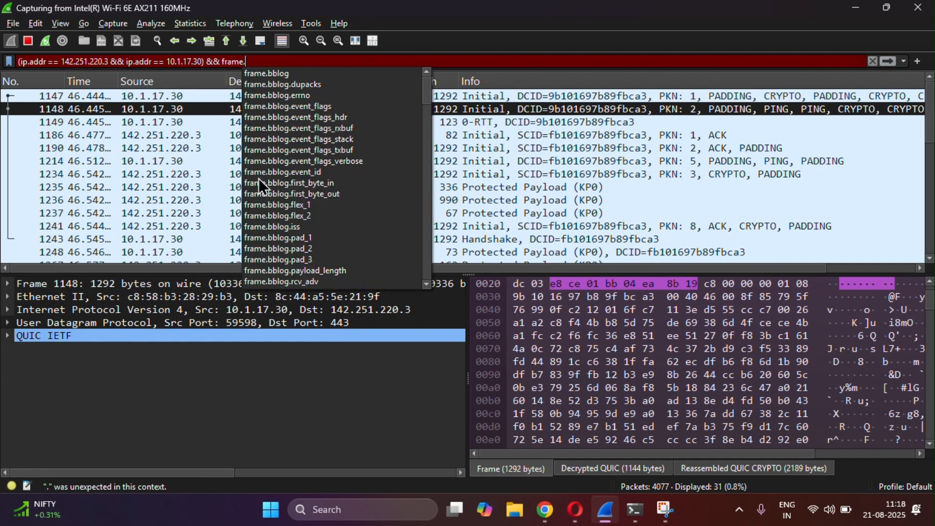
type("len >")
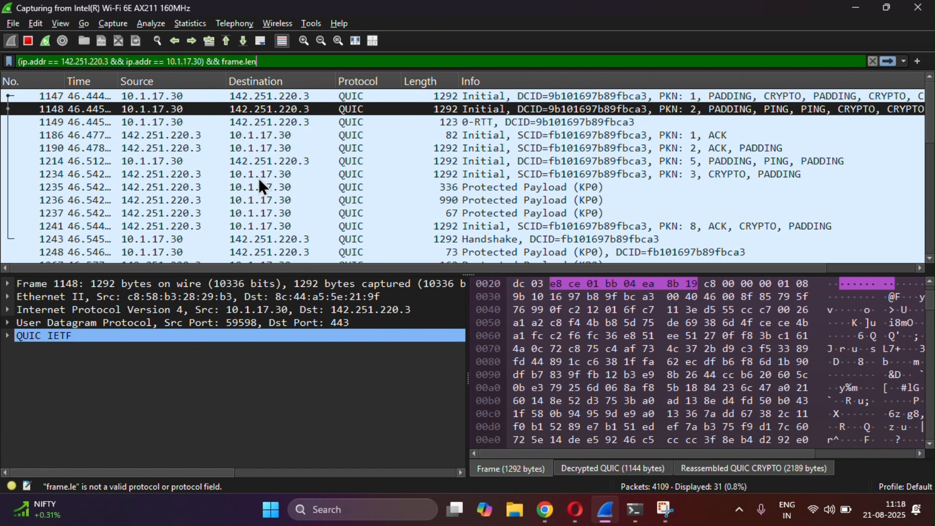
key("BackSpace")
key("BackSpace")
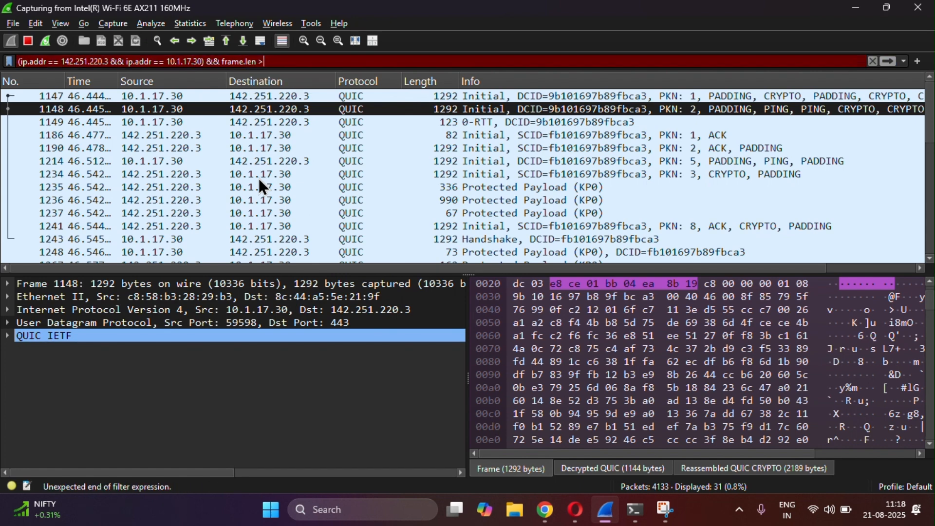
type("< 80")
key("Return")
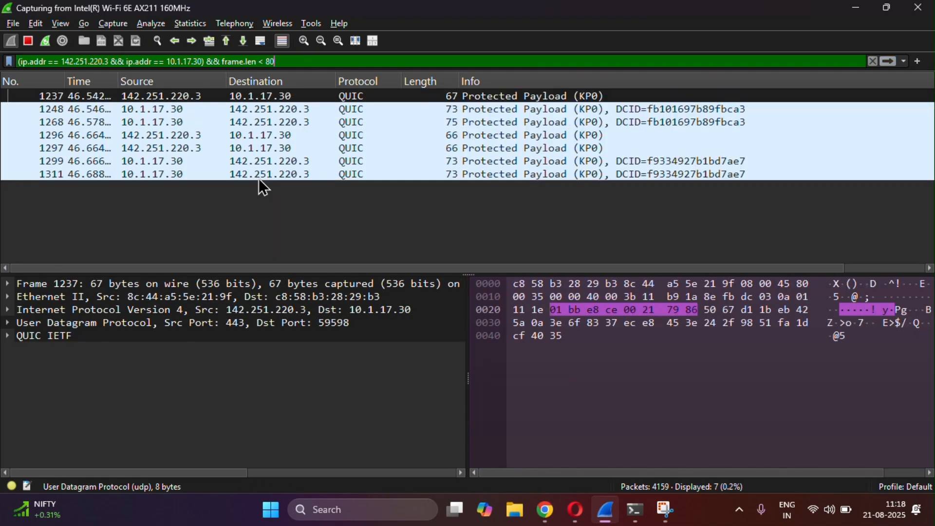
Step: Compare the Ethernet II source and destination MAC addresses of the small QUIC packets 1248 and 1237
left_click(420, 149)
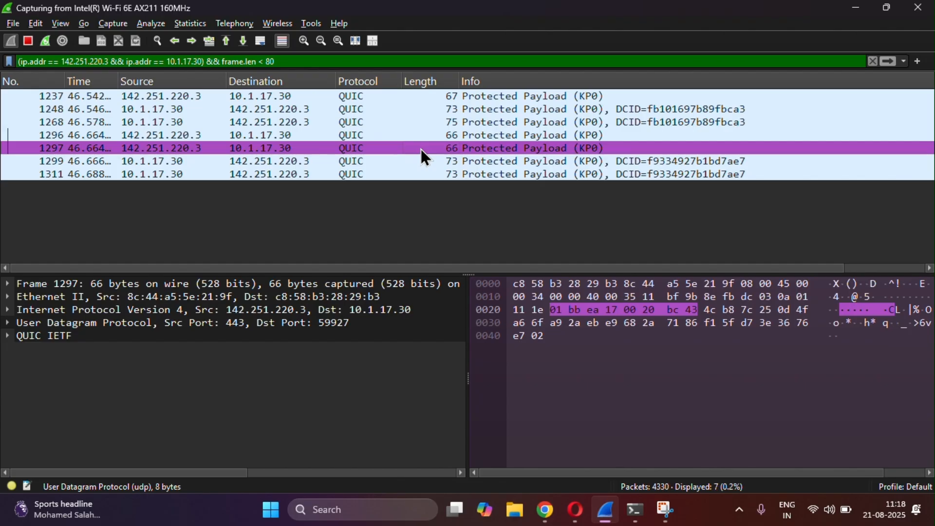
left_click(252, 110)
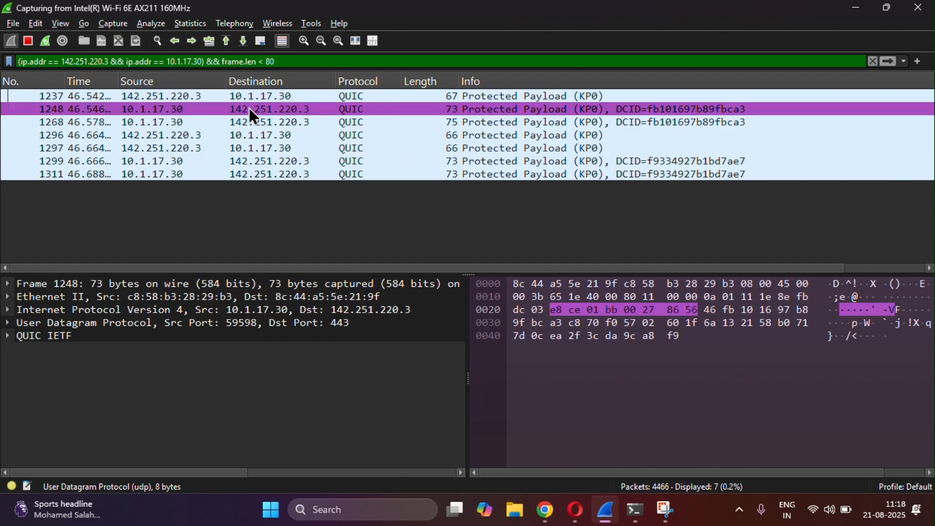
key("Up")
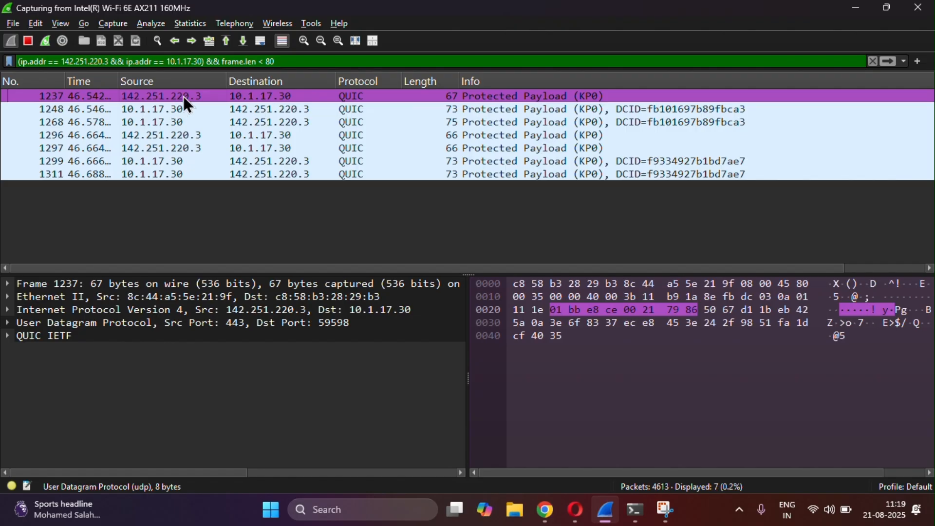
left_click(249, 105)
left_click(8, 296)
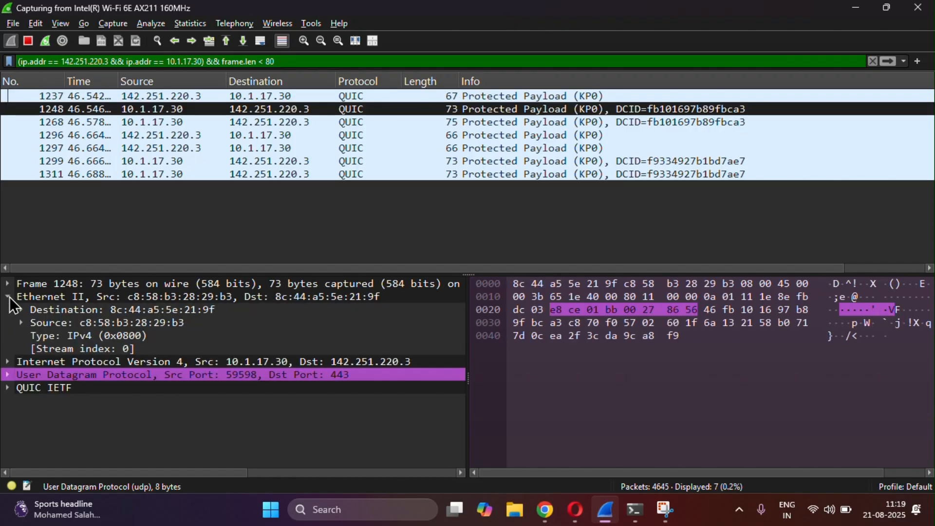
left_click(181, 95)
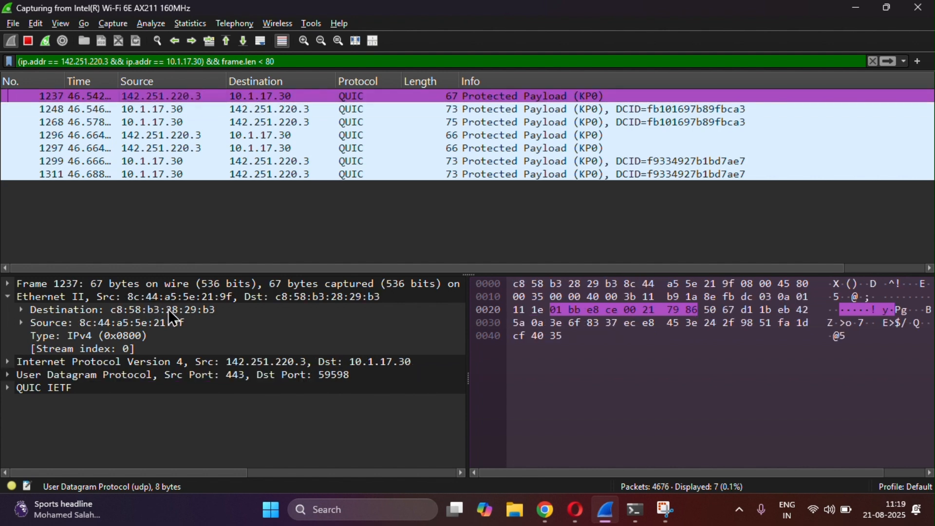
left_click(141, 322)
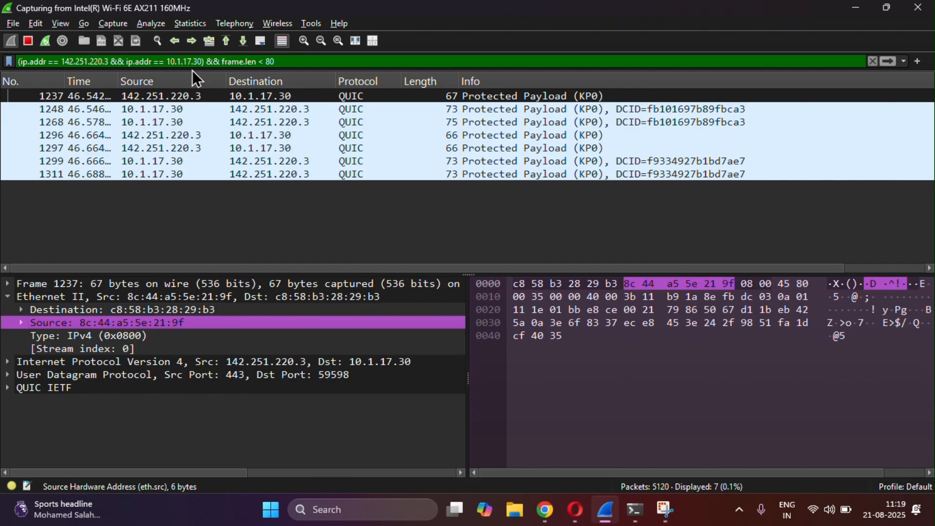
Step: Enable Resolve MAC addresses in the name resolution preferences, apply the change and close the preferences
left_click(36, 24)
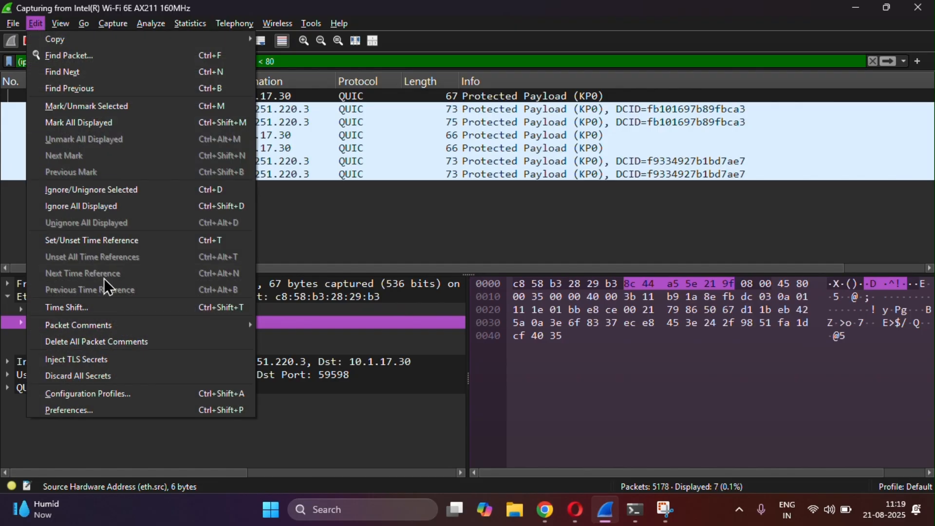
left_click(112, 409)
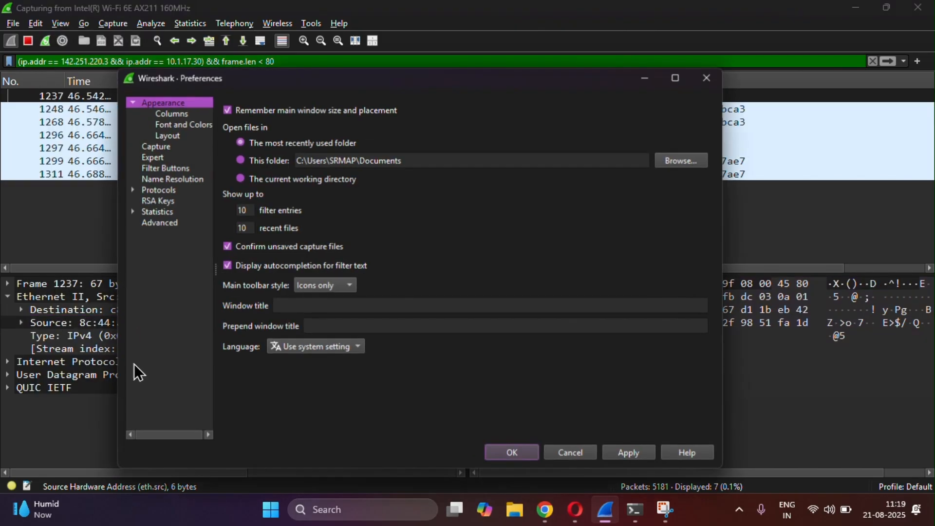
left_click(169, 179)
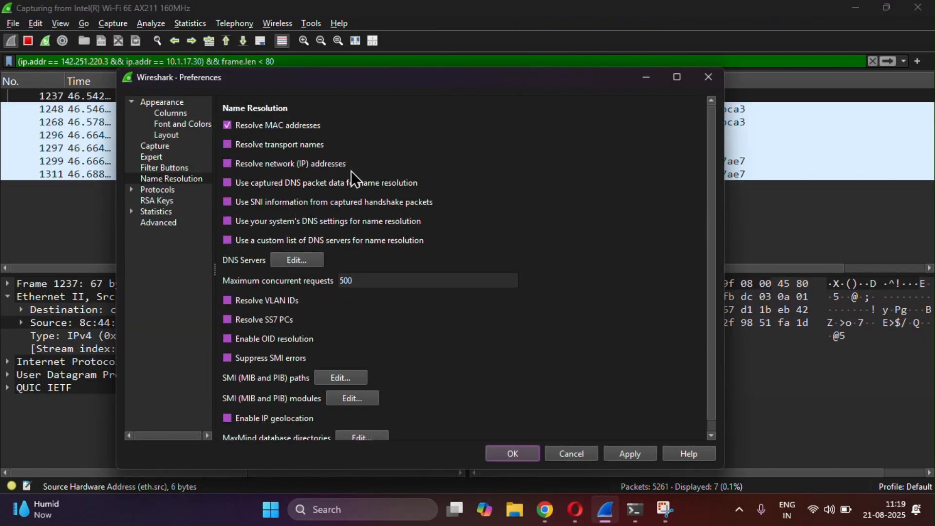
left_click(621, 457)
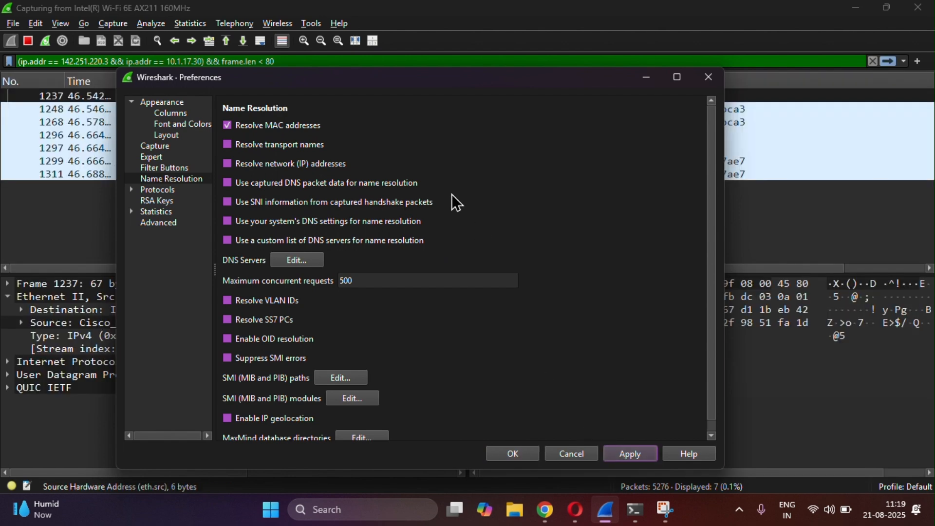
left_click_drag(338, 83, 485, 74)
left_click(664, 443)
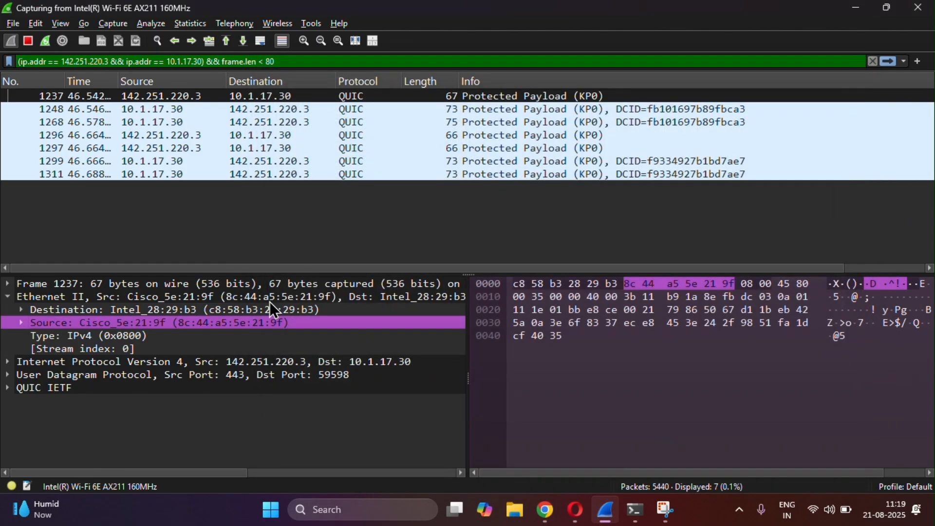
Step: Inspect the resolved destination and source MAC address names in packet 1237's Ethernet II details
left_click(233, 303)
left_click(234, 309)
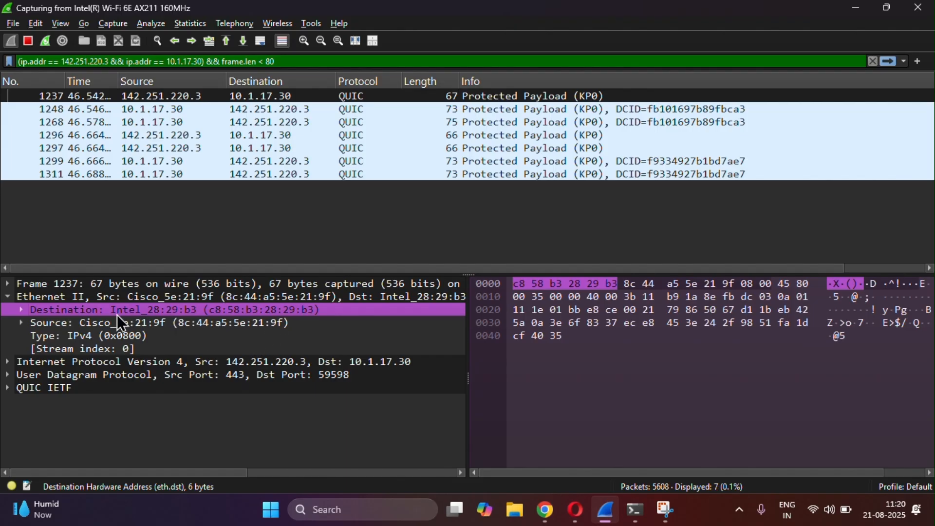
left_click(104, 325)
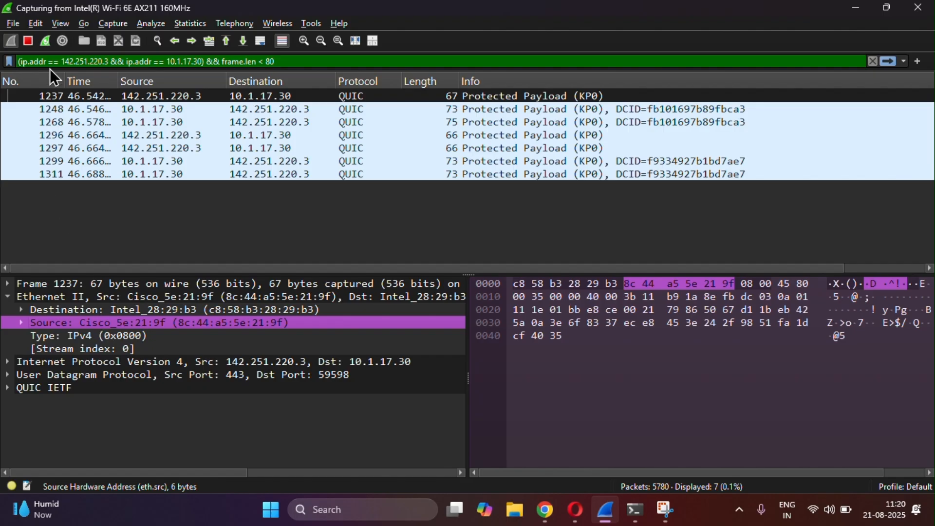
left_click(30, 23)
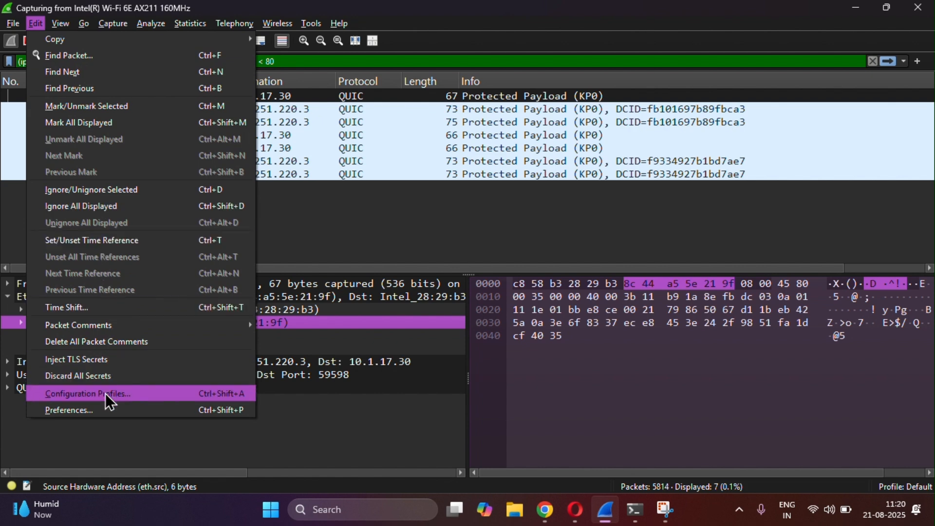
left_click(109, 409)
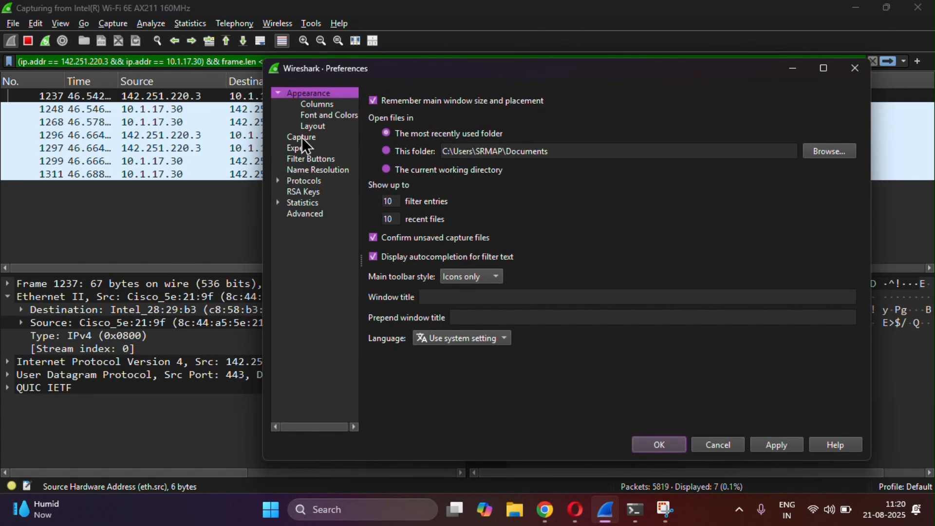
left_click(327, 172)
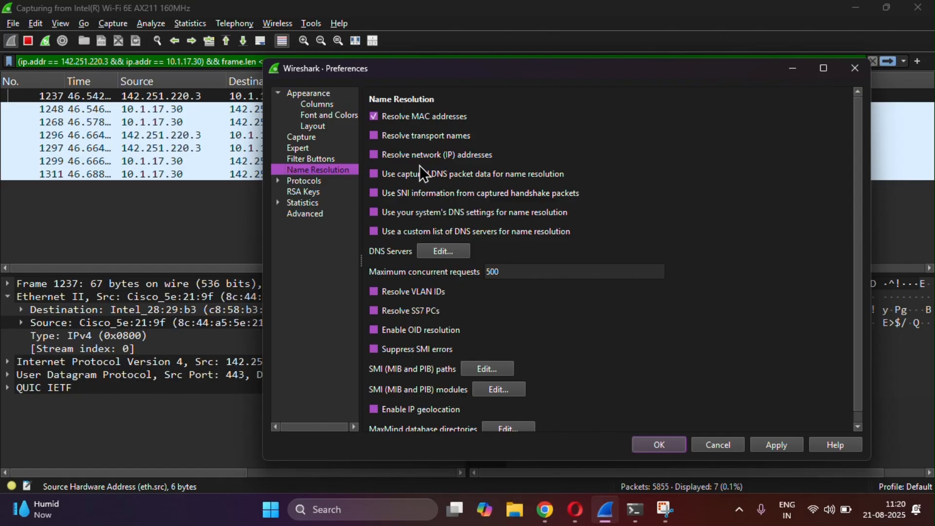
left_click(396, 139)
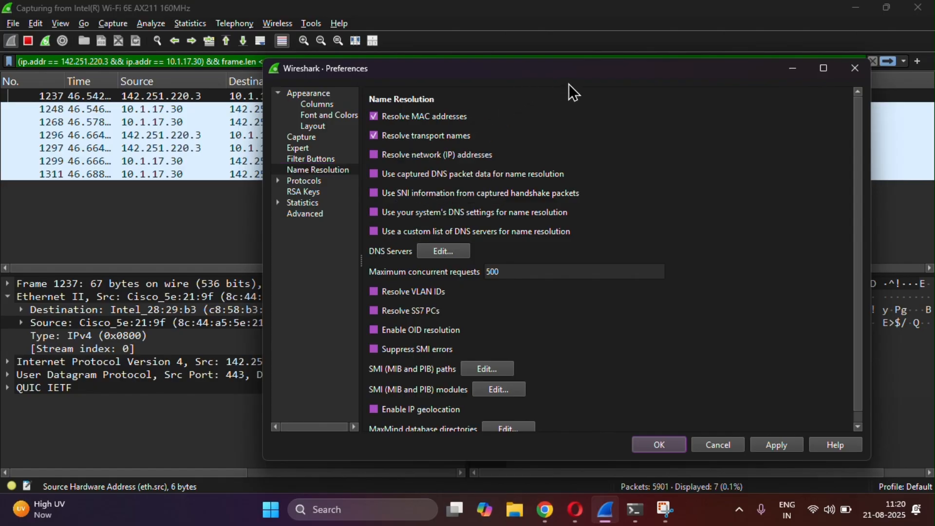
left_click(854, 72)
Step: Clear the display filter to list all captured packets and select HTTP packet 1230
left_click(536, 59)
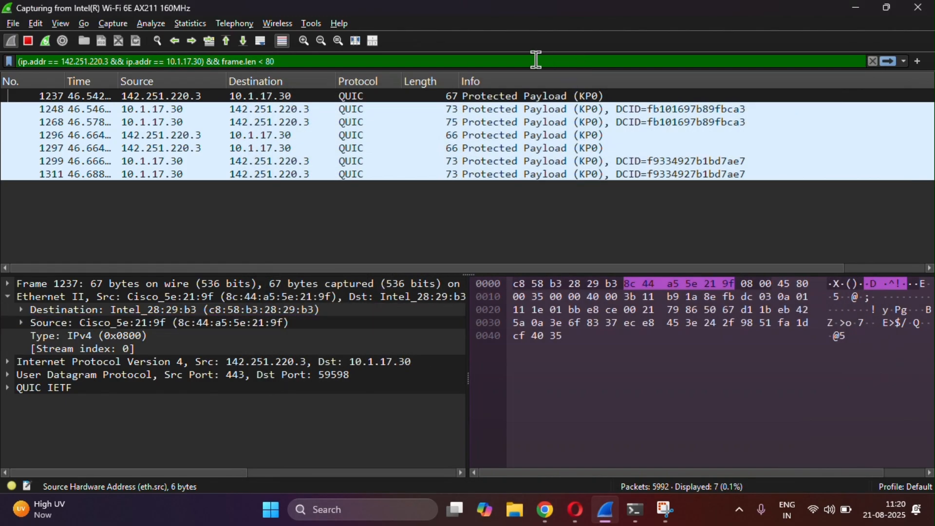
key("ctrl+a")
key("BackSpace")
key("Return")
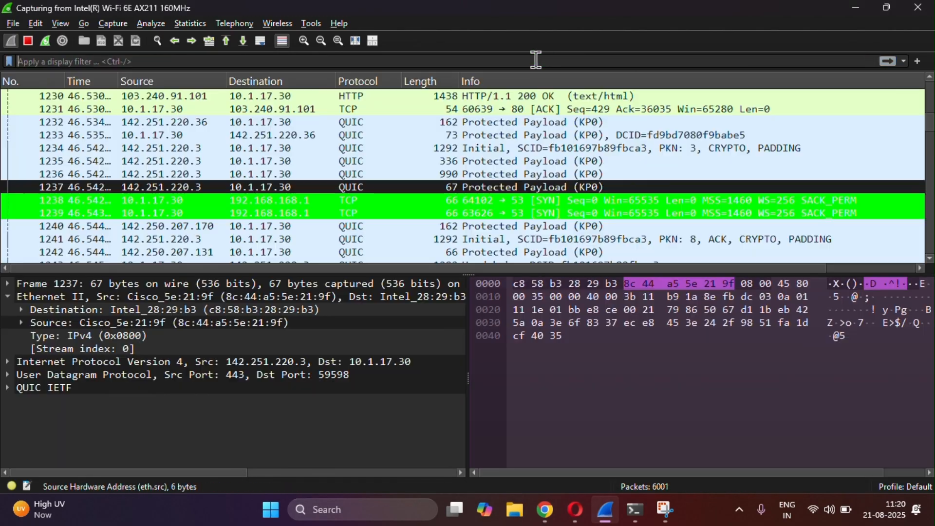
left_click(383, 95)
Step: Enable Resolve transport names in the name resolution preferences, apply the change, and check the port names of TCP packet 1227
left_click(34, 23)
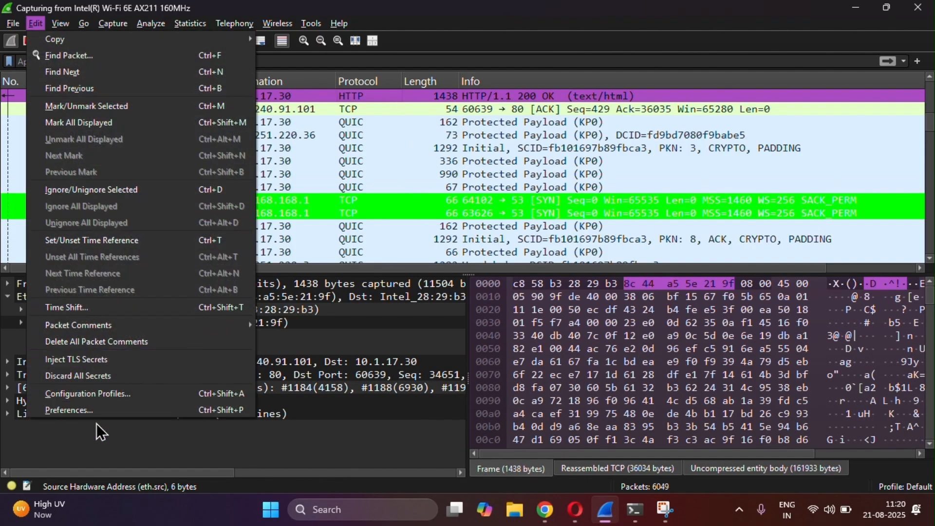
left_click(113, 410)
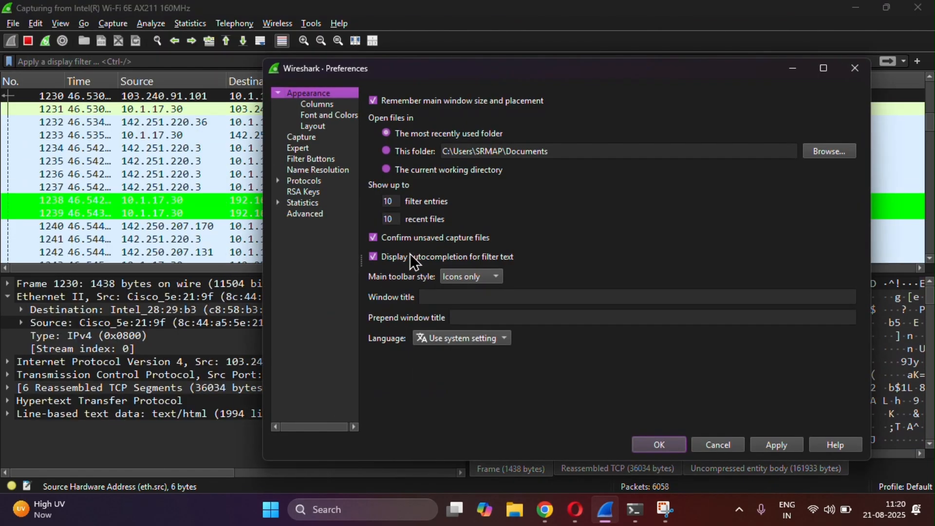
left_click(312, 170)
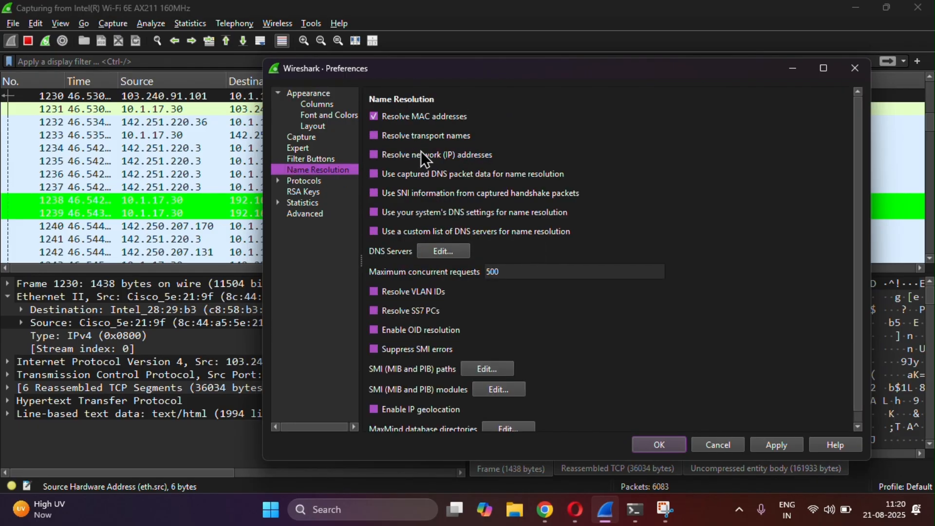
left_click(769, 445)
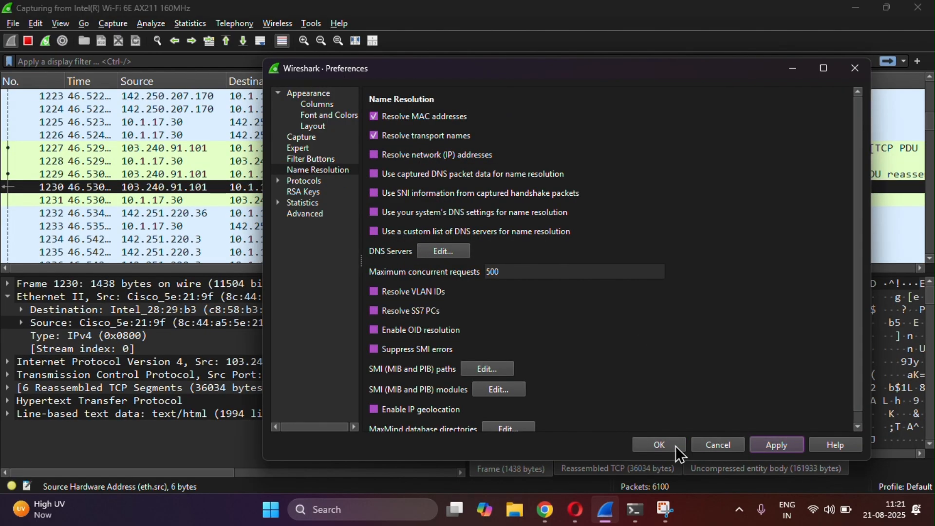
left_click(663, 444)
left_click(483, 150)
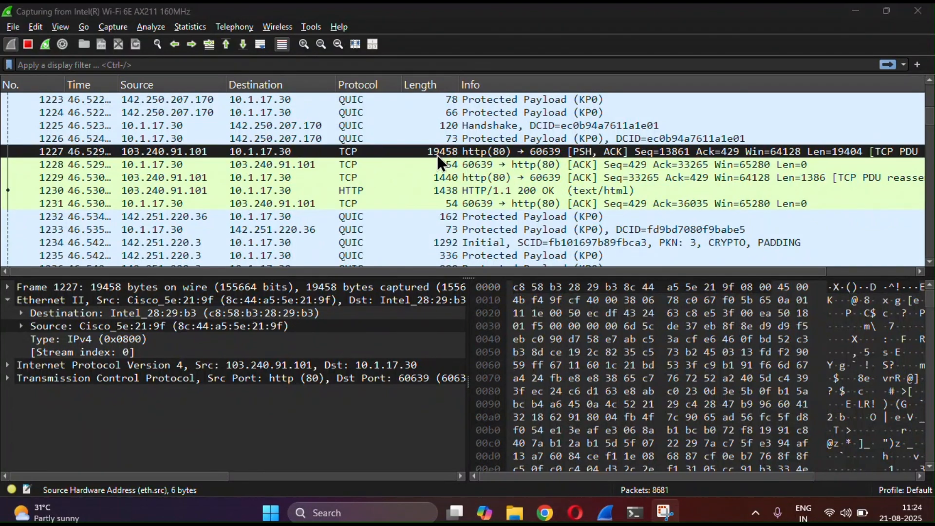
left_click(437, 155)
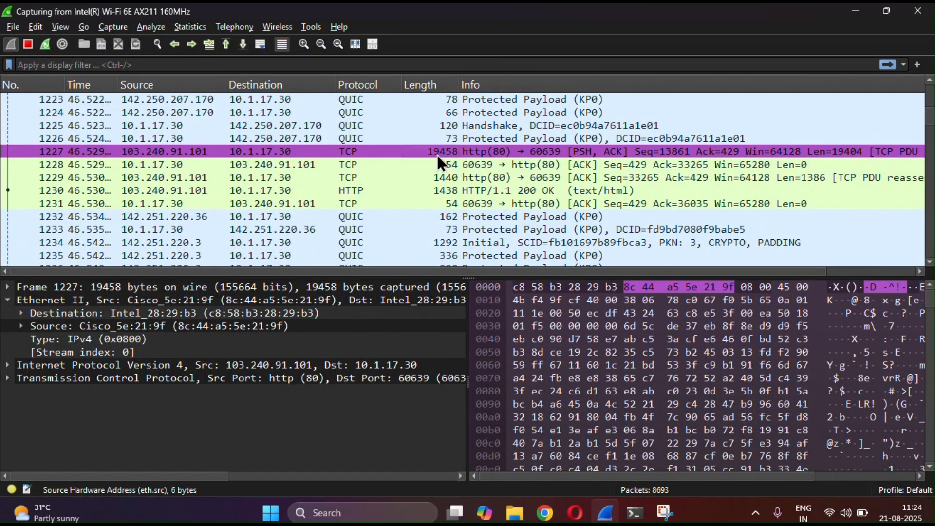
Step: Enable Resolve network (IP) addresses and Use captured DNS packet data for name resolution in the preferences, and confirm
left_click(36, 27)
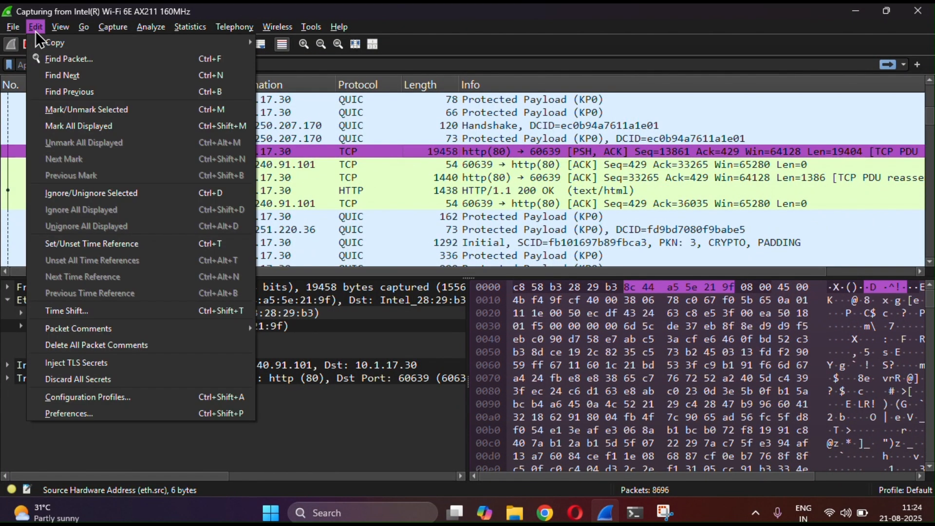
left_click(129, 413)
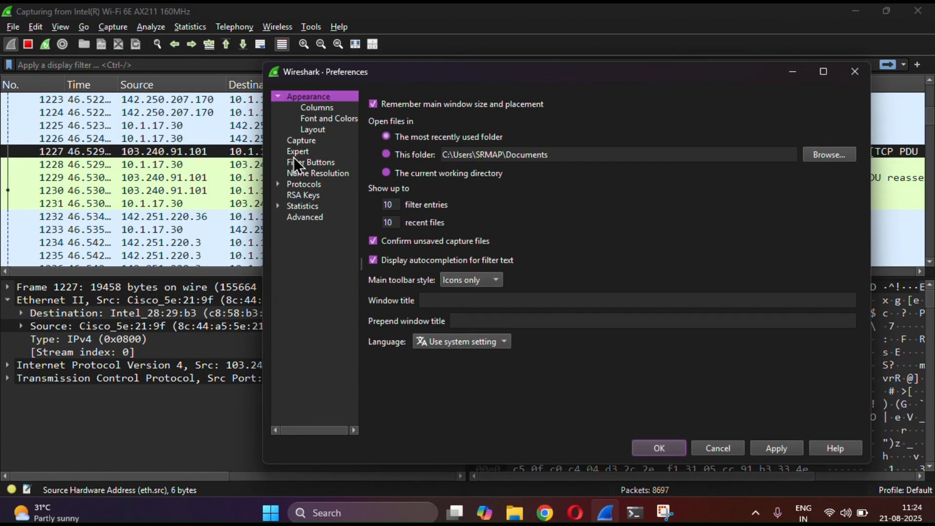
left_click(305, 173)
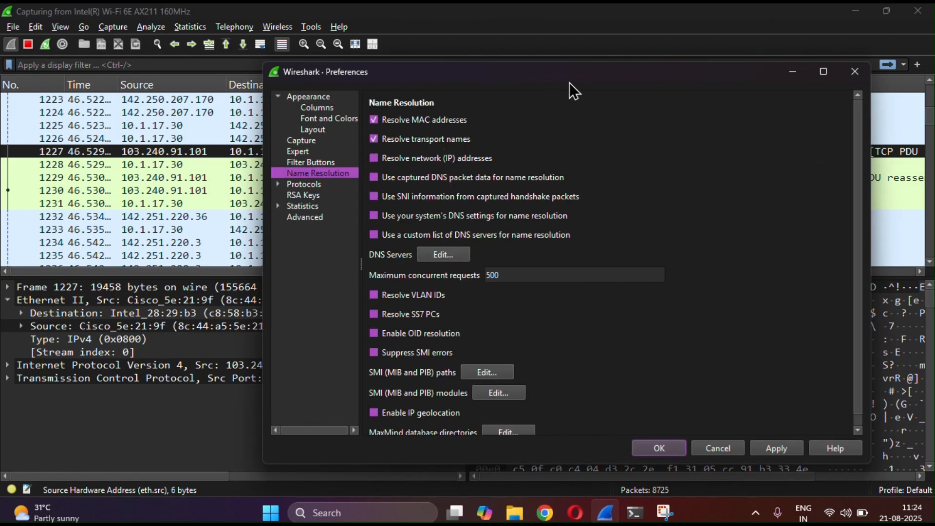
left_click_drag(572, 82, 482, 212)
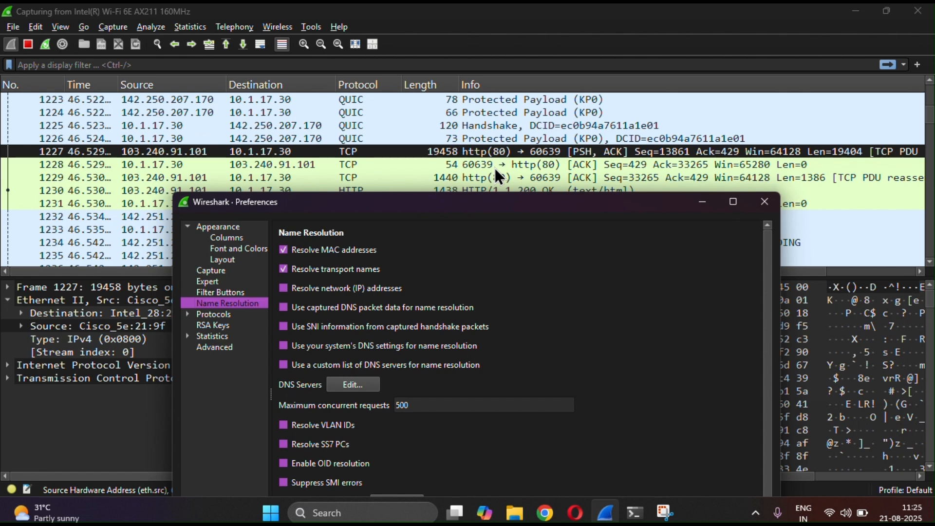
left_click_drag(521, 202, 482, 175)
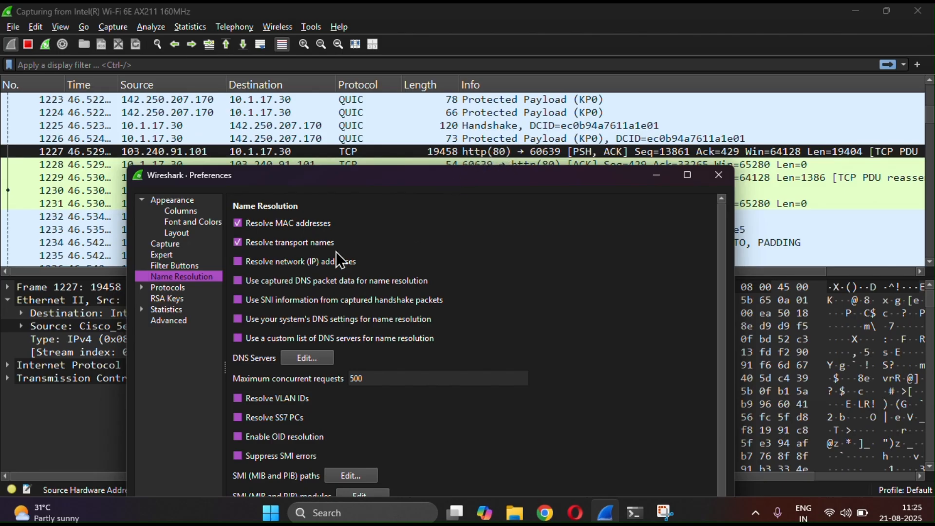
mouse_move(308, 261)
left_click(160, 101)
left_click(287, 262)
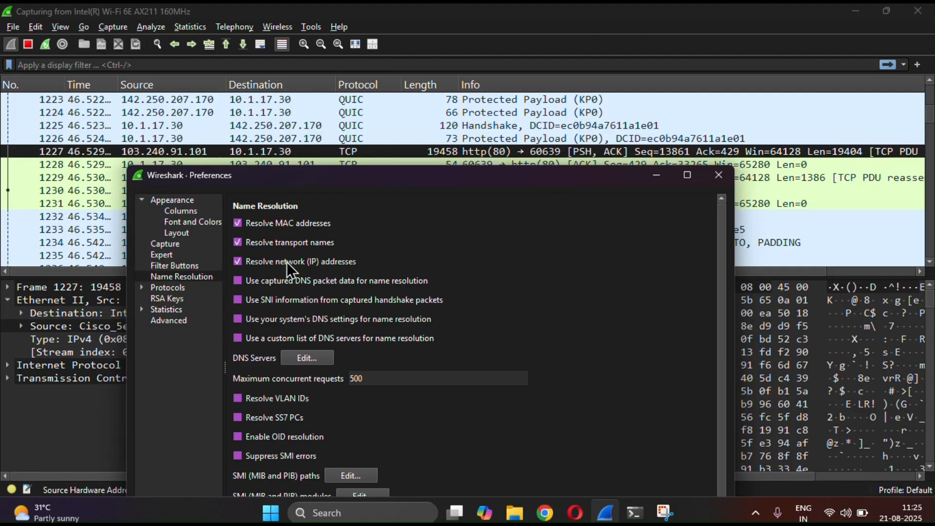
left_click(311, 279)
left_click_drag(418, 183, 436, 102)
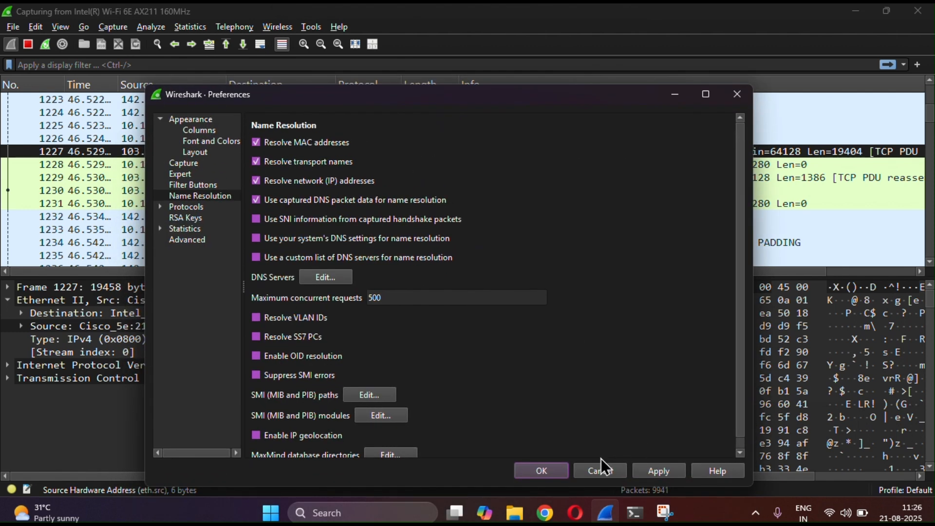
left_click(560, 471)
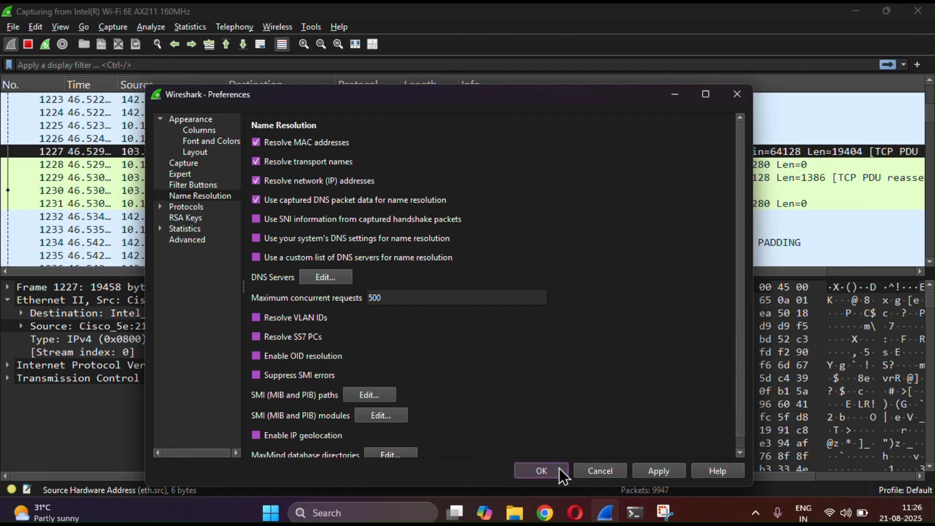
Step: Inspect the host names in the source and destination columns around packets 1214 and 1228
scroll(275, 179, "down", 1)
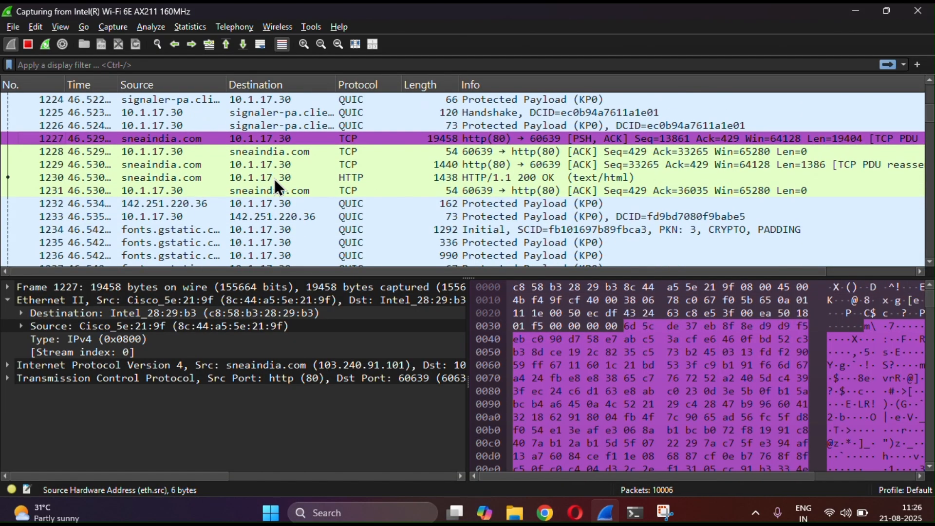
scroll(275, 180, "up", 3)
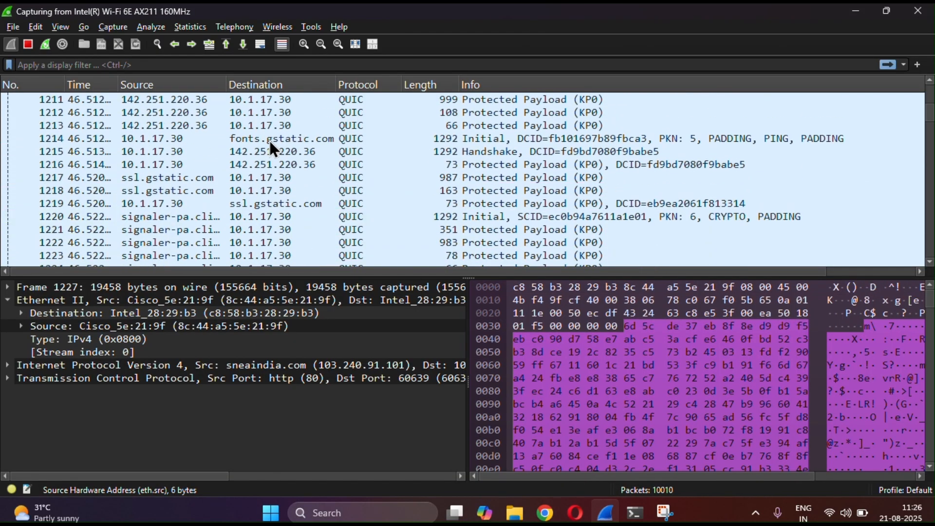
left_click(263, 141)
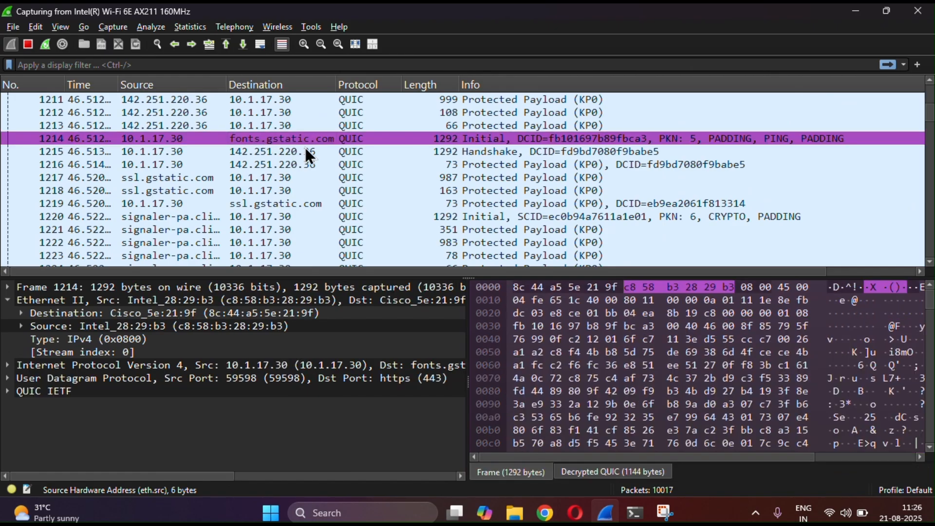
scroll(287, 141, "down", 1)
scroll(285, 140, "down", 1)
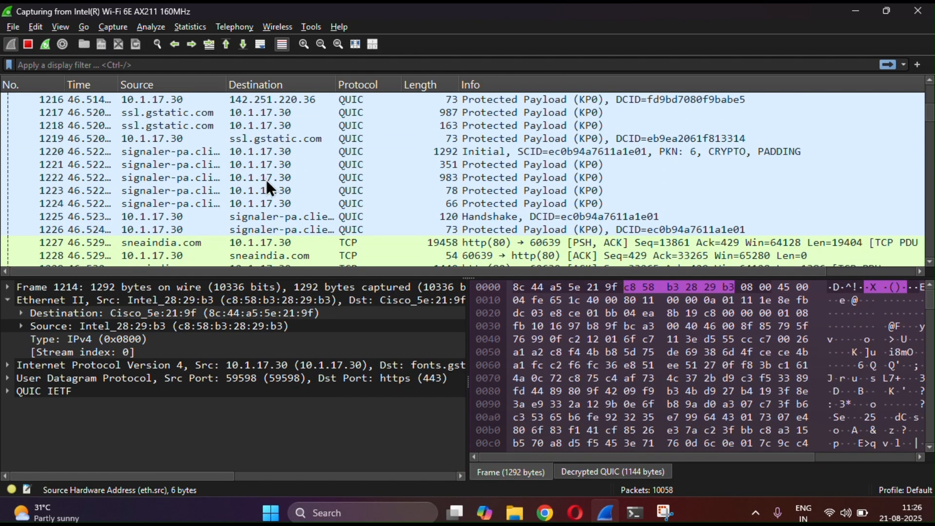
left_click(255, 218)
scroll(256, 218, "up", 2)
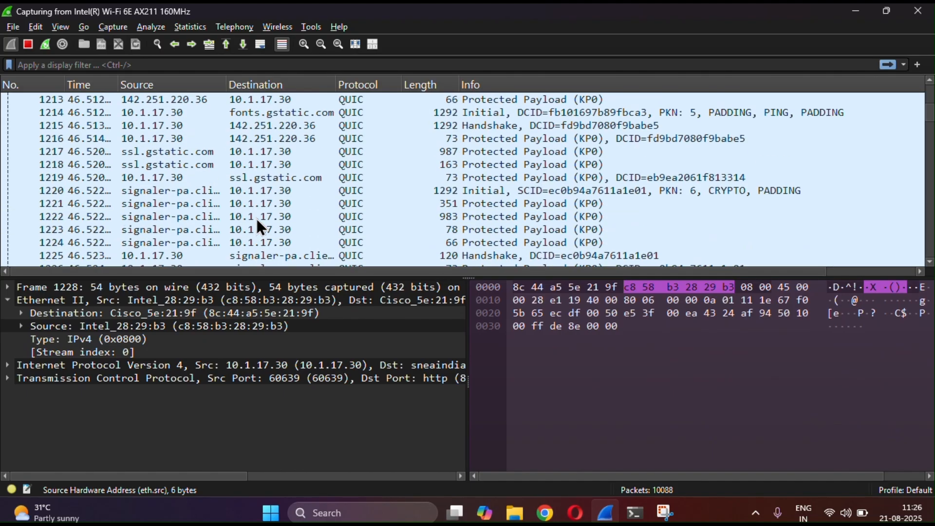
Step: Examine QUIC packets 1209 and 1210 from source address 142.251.220.36
scroll(241, 146, "up", 2)
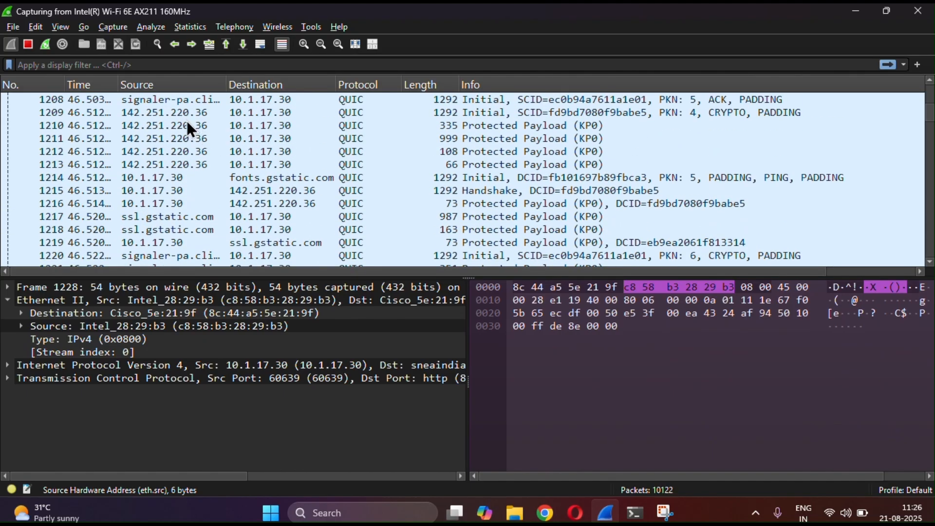
left_click(186, 121)
left_click(173, 113)
left_click(163, 129)
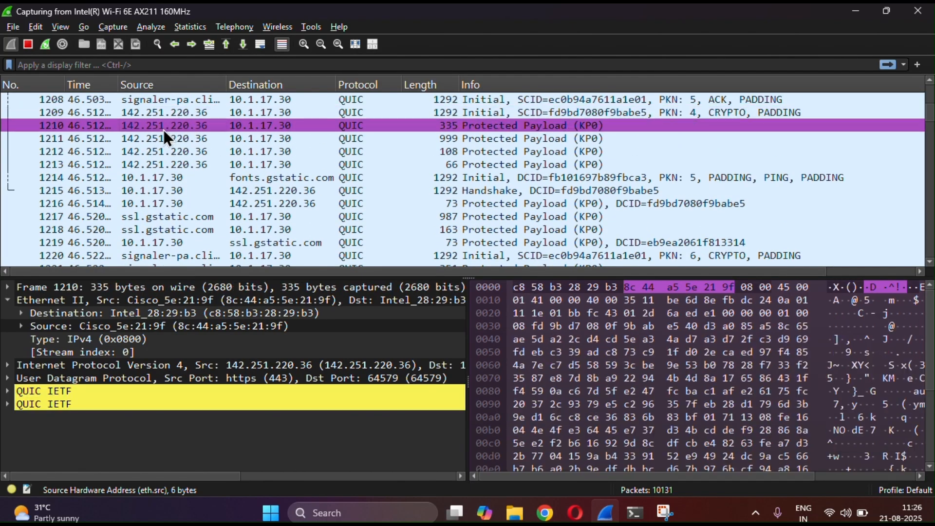
left_click(157, 113)
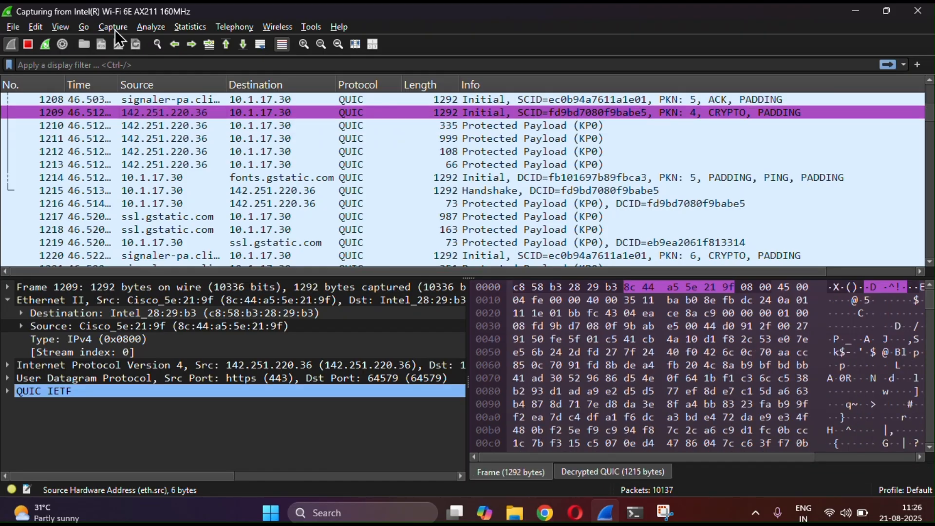
Step: Stop the live capture and enable Use your system's DNS settings for name resolution in the preferences
left_click(28, 44)
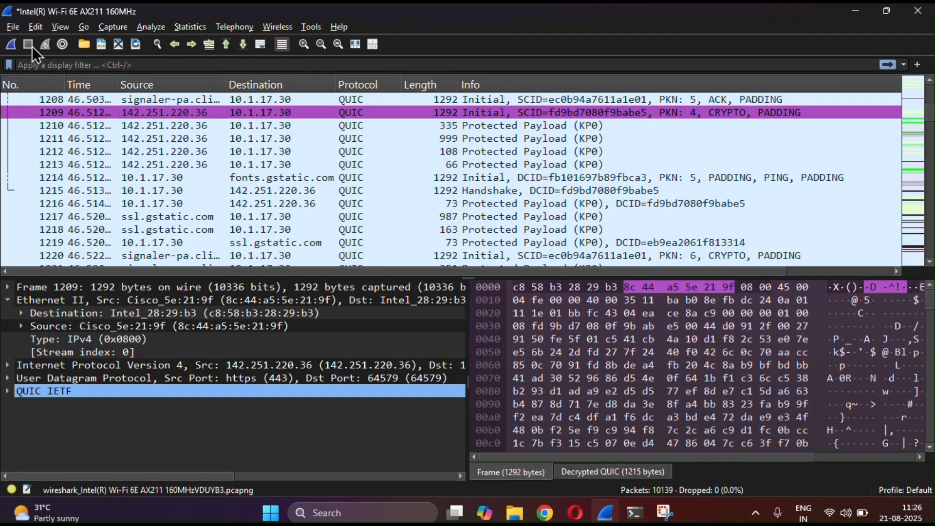
left_click(36, 26)
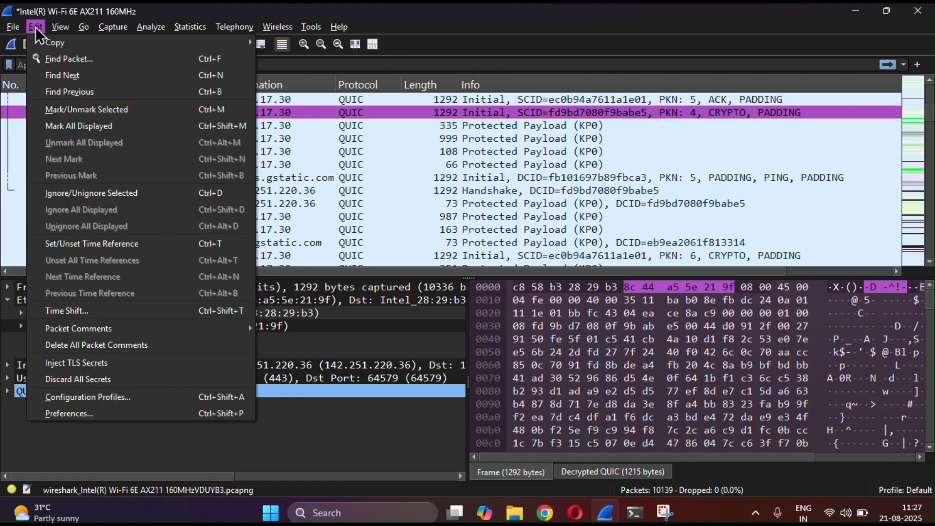
left_click(98, 413)
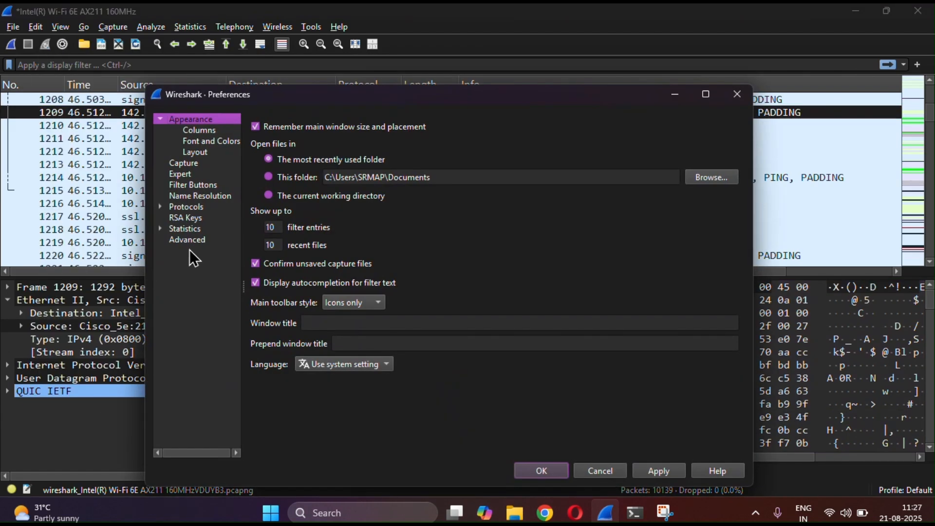
left_click(194, 196)
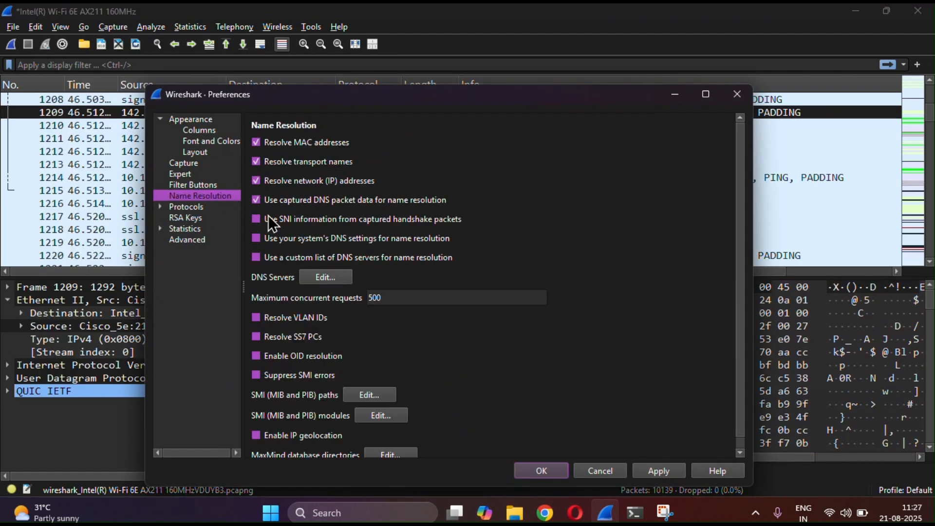
left_click(303, 241)
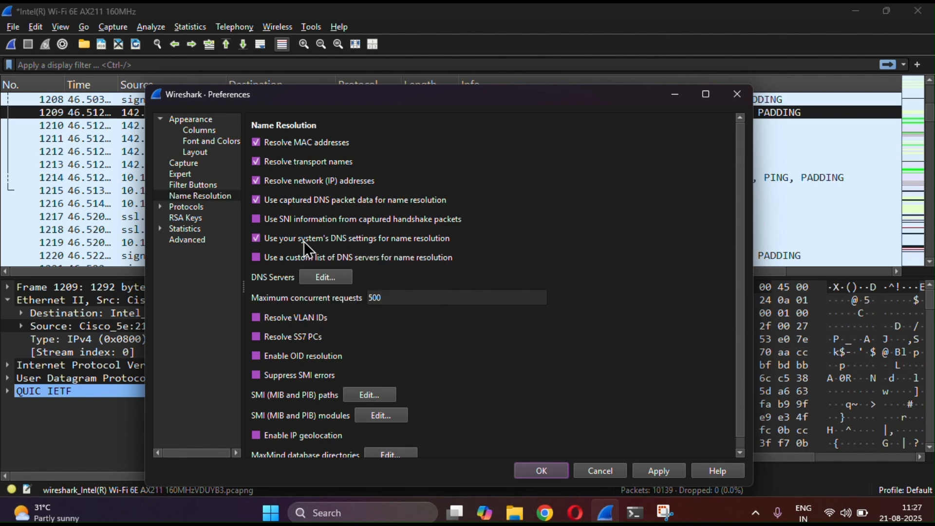
left_click(530, 466)
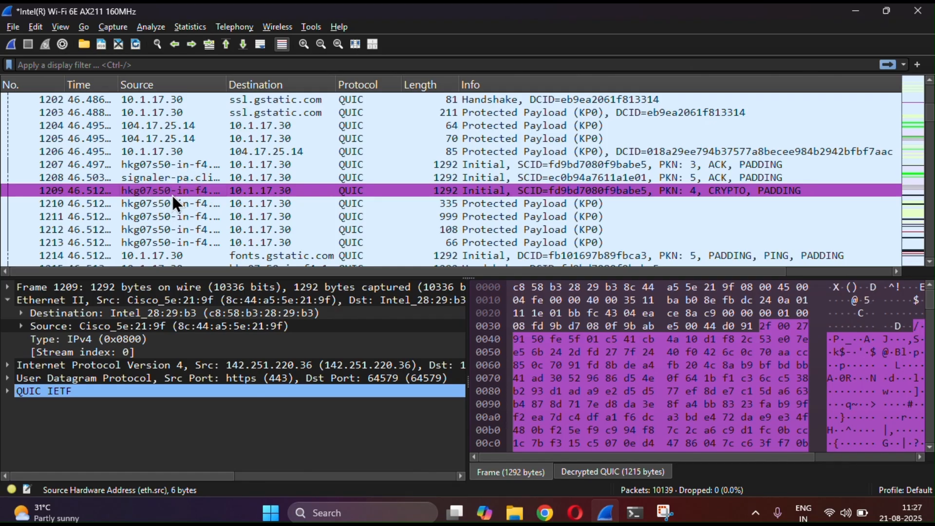
Step: Check the source host name of QUIC packet 1210 in the packet list and details
scroll(172, 195, "down", 1)
left_click(157, 186)
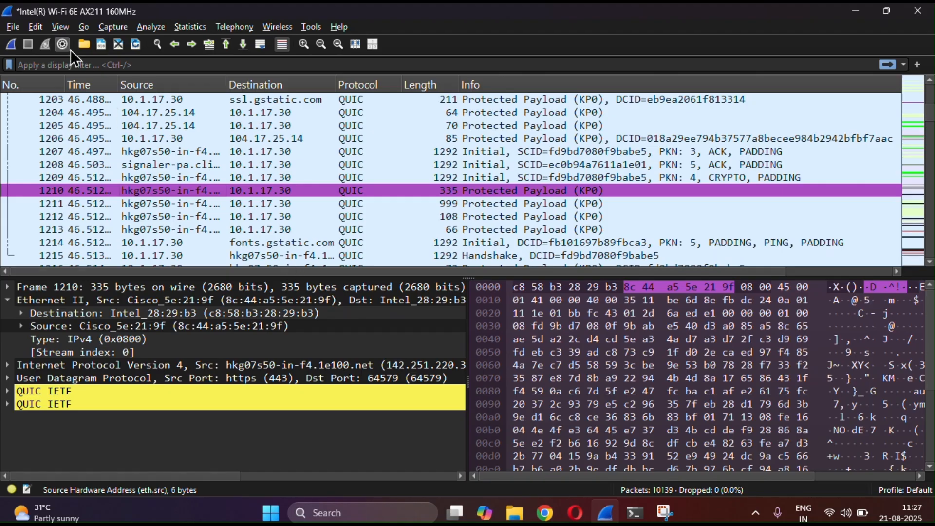
Step: Open the resolved addresses list for the capture and view its host entries
left_click(37, 25)
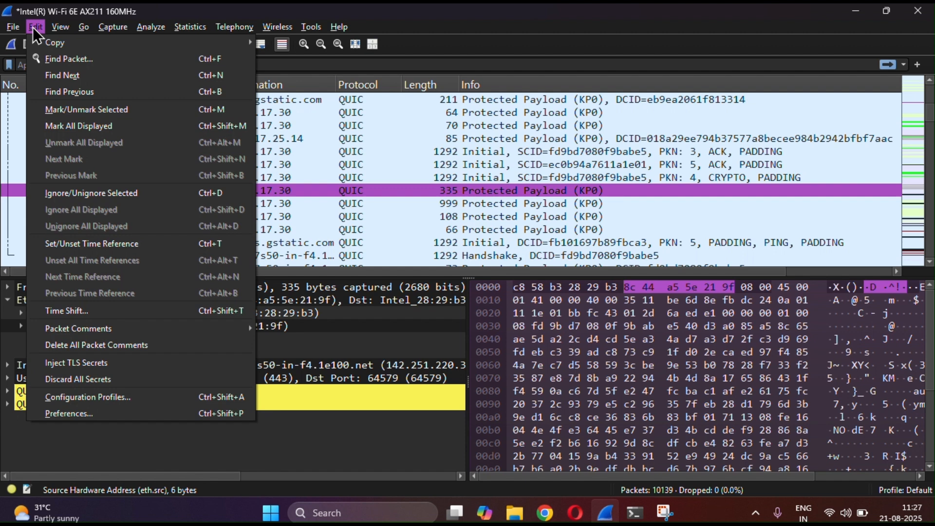
left_click(33, 28)
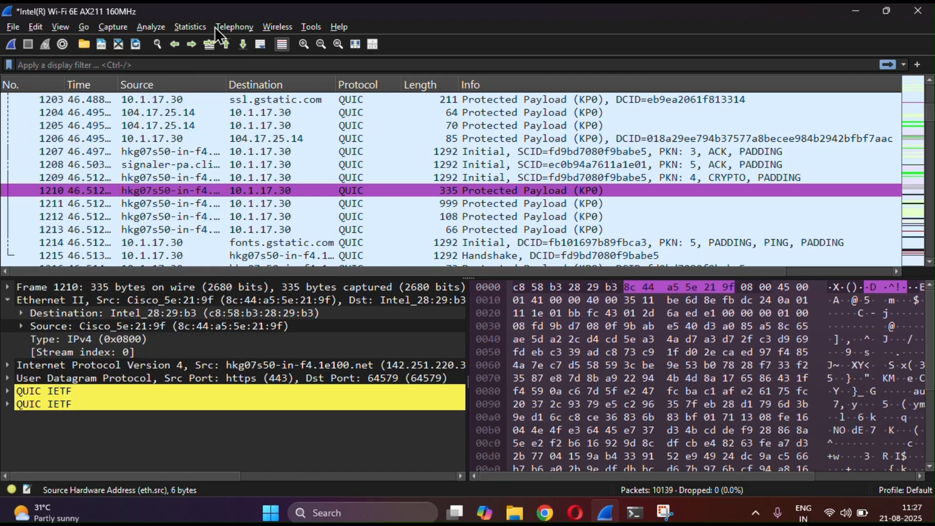
left_click(200, 27)
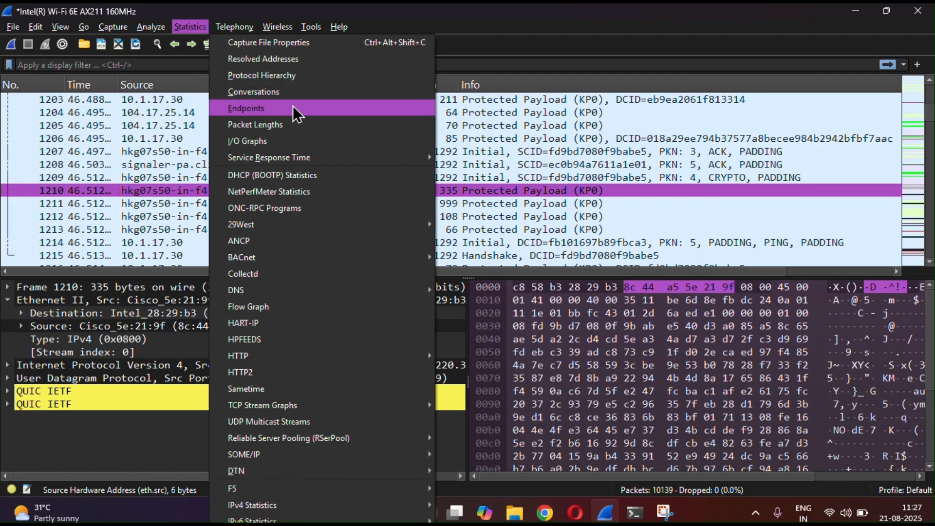
left_click(285, 61)
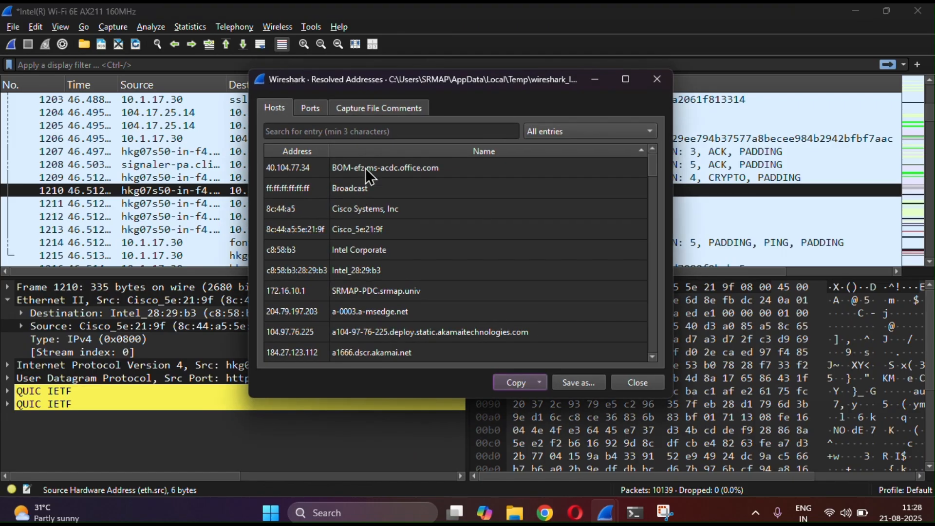
scroll(380, 253, "down", 1)
scroll(380, 253, "up", 1)
Step: Examine the resolved host entries for 40.104.77.34, Broadcast, the Cisco and Intel MAC addresses, and 172.16.10.1
left_click(290, 169)
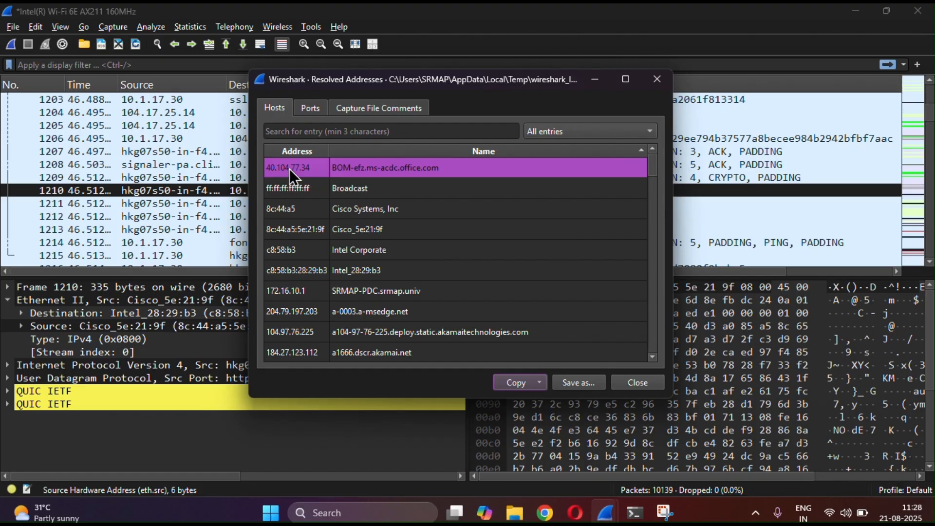
left_click(323, 188)
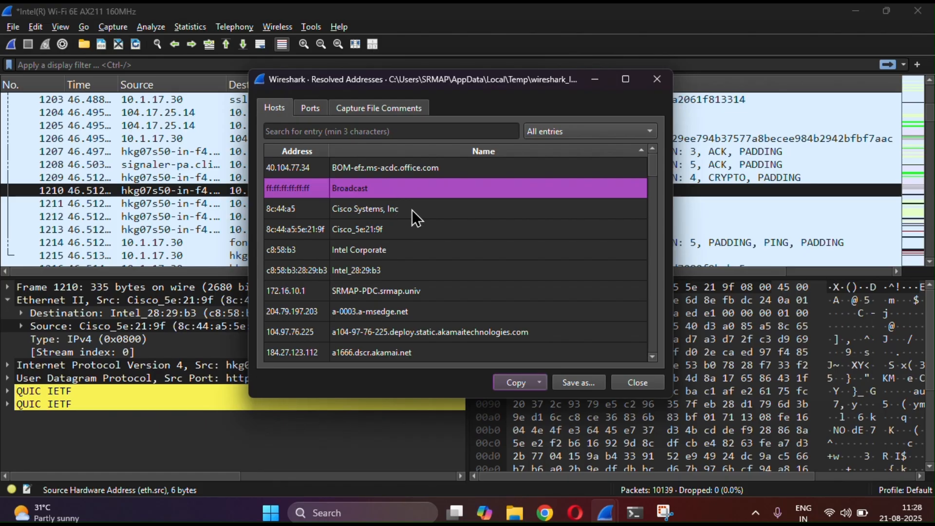
left_click(373, 211)
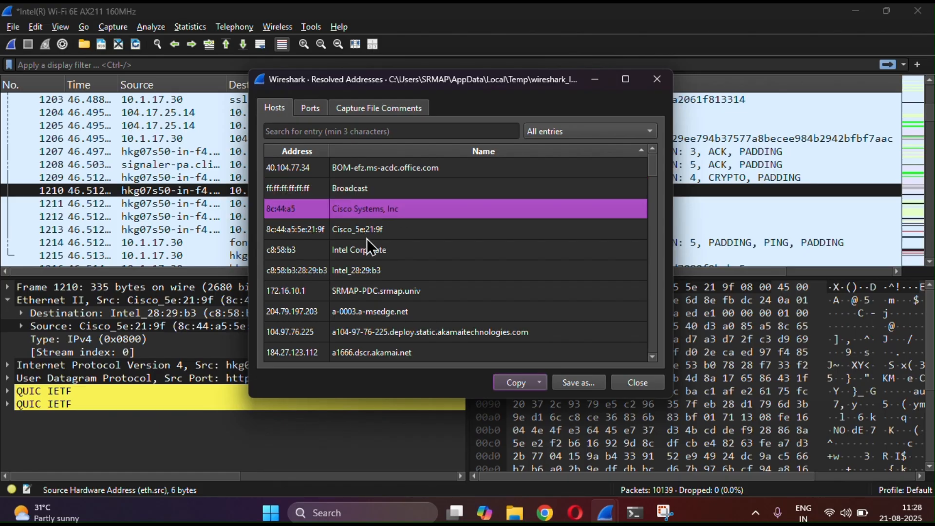
left_click(323, 229)
left_click(290, 205)
left_click(293, 230)
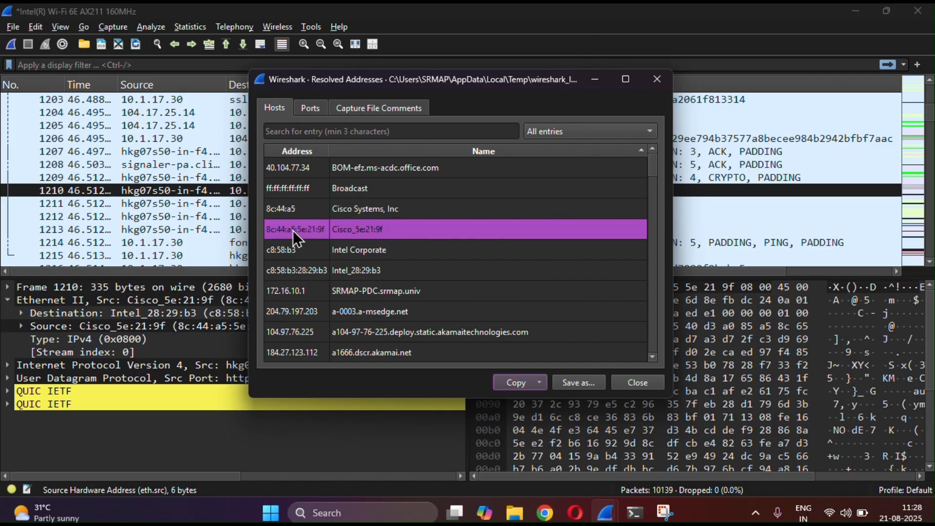
left_click(311, 252)
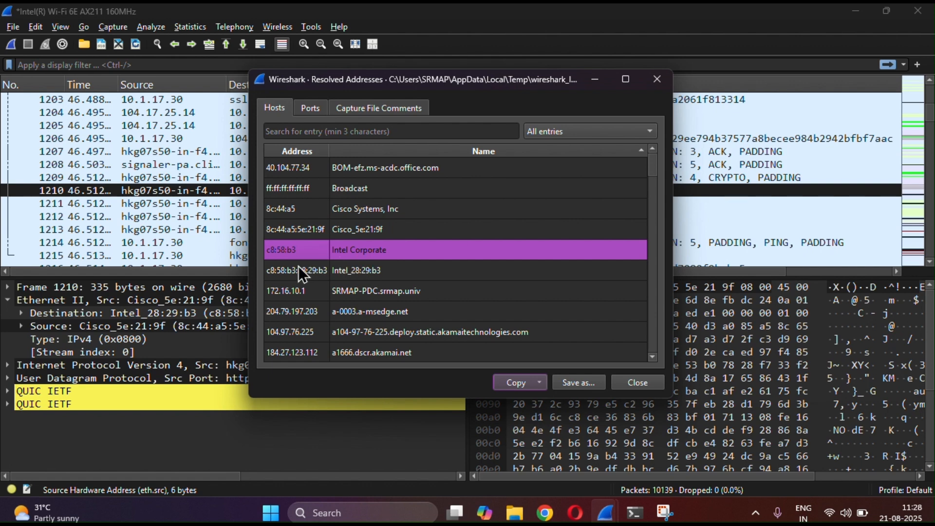
scroll(285, 265, "down", 1)
left_click(311, 214)
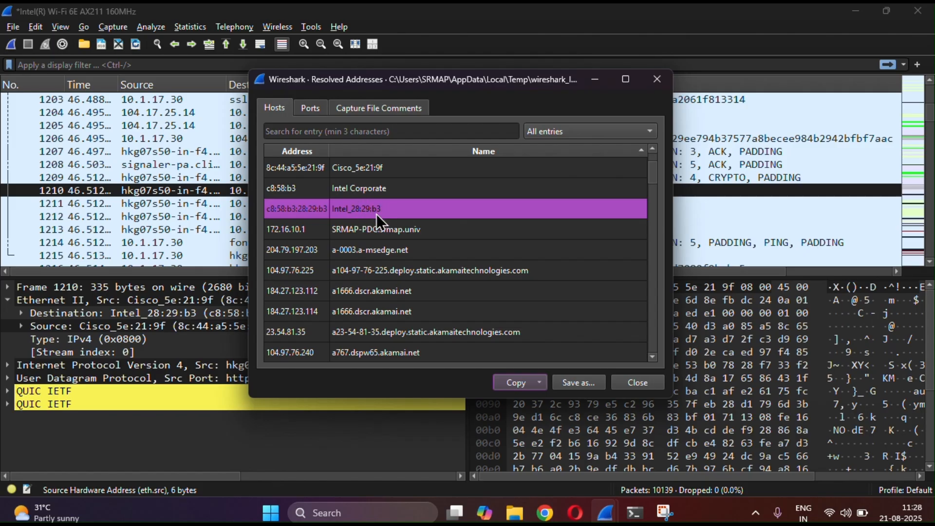
left_click(302, 229)
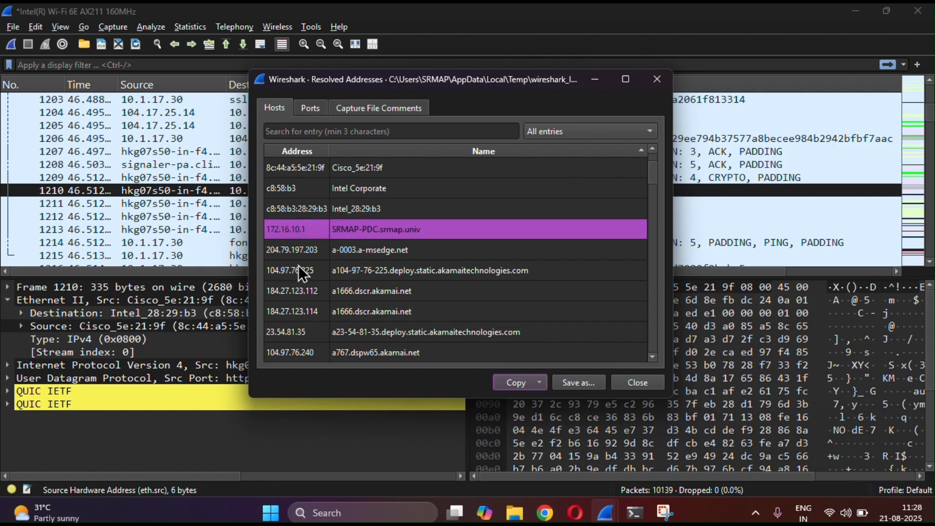
Step: Browse the remaining resolved IP addresses and host names, and close the resolved addresses list
scroll(298, 265, "down", 3)
scroll(352, 246, "down", 20)
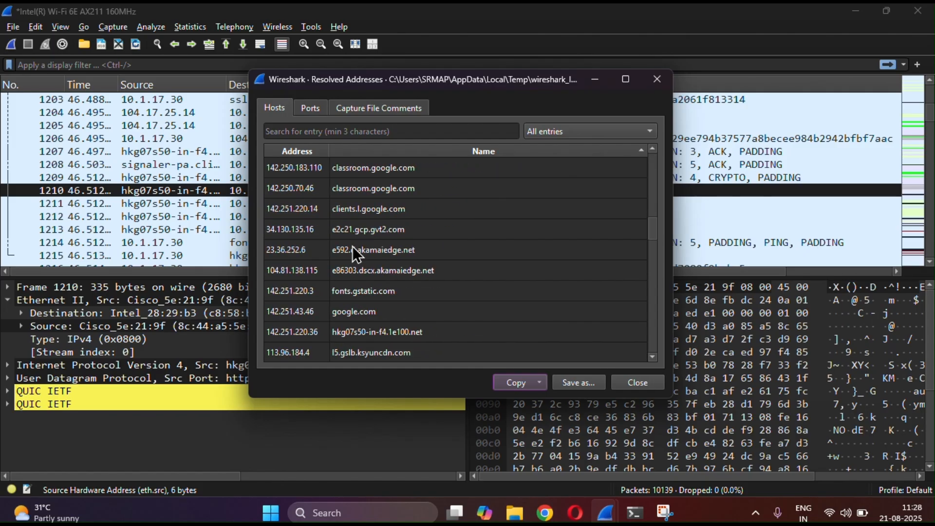
scroll(352, 247, "down", 2)
scroll(352, 246, "up", 20)
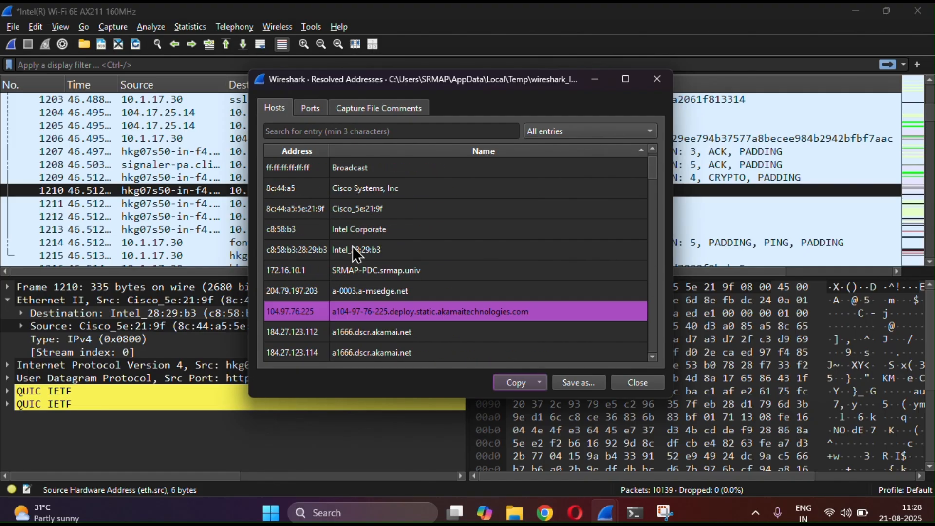
left_click(623, 387)
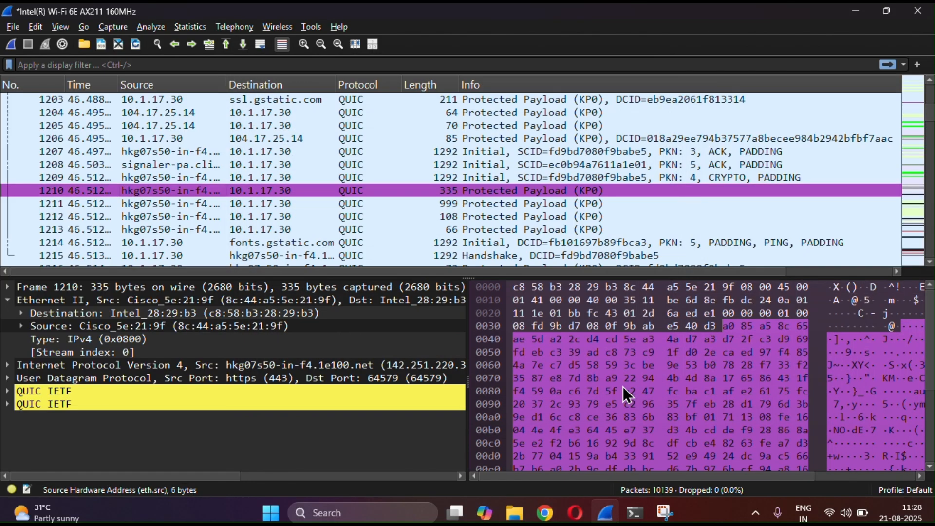
Step: Open the endpoint statistics and look through the IPv4 endpoints
left_click(183, 25)
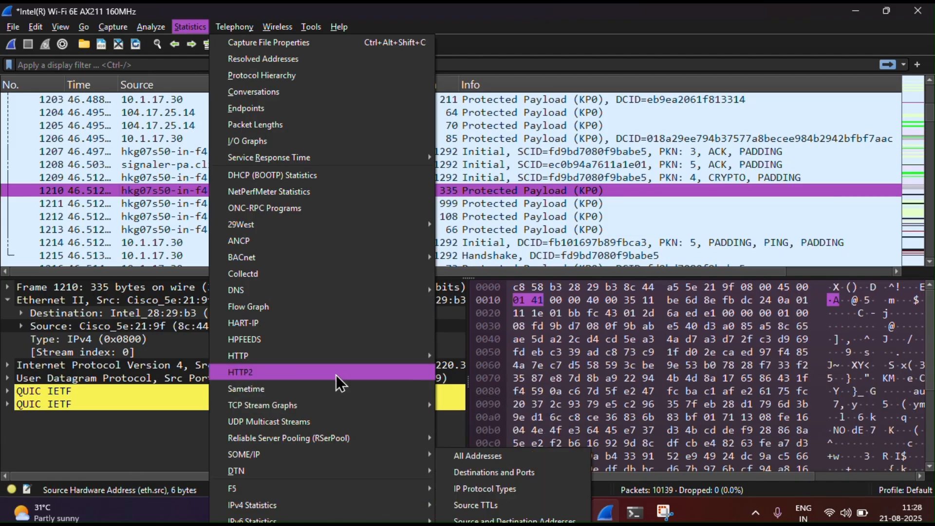
left_click(337, 110)
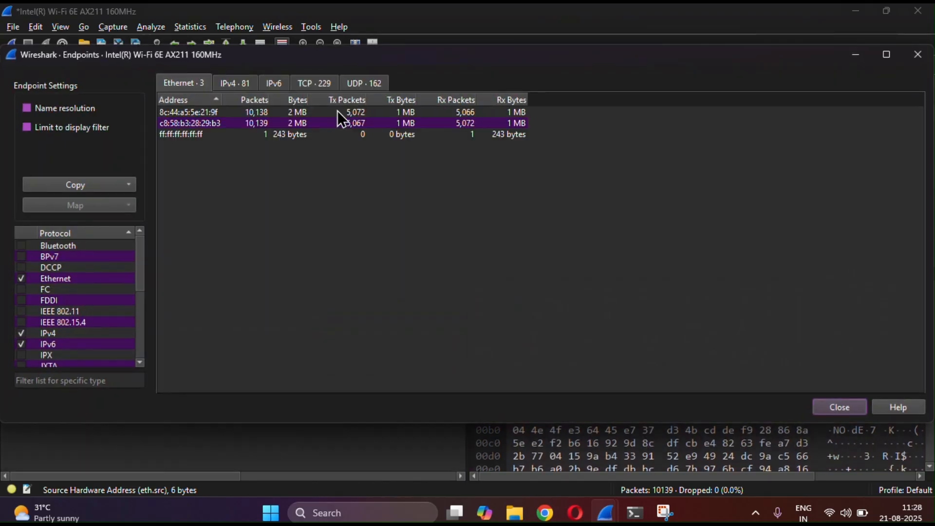
left_click(241, 83)
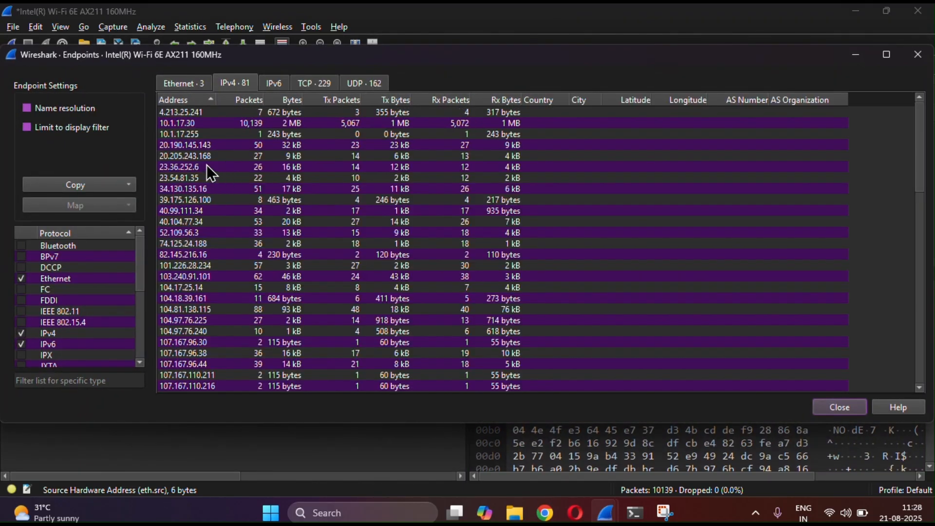
scroll(208, 168, "down", 12)
scroll(208, 168, "up", 12)
Step: Examine the packet and byte counts of endpoint 10.1.17.30 and compare them with the other IPv4 addresses
left_click(193, 121)
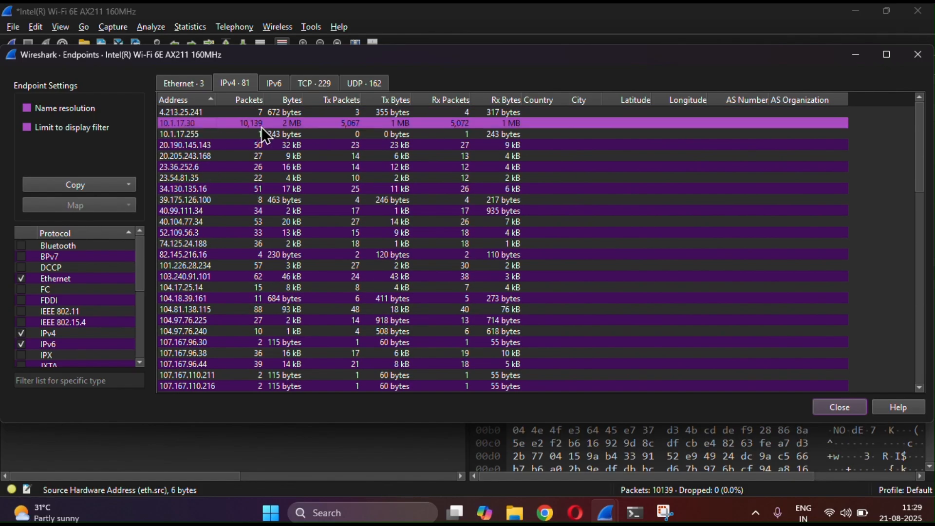
scroll(238, 247, "down", 3)
scroll(238, 249, "up", 3)
scroll(206, 305, "down", 4)
scroll(207, 305, "down", 10)
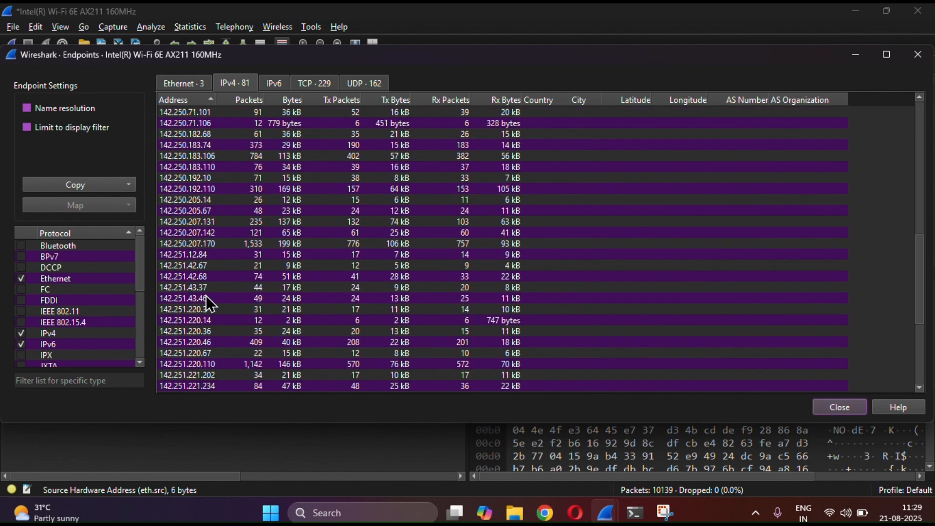
scroll(207, 304, "up", 14)
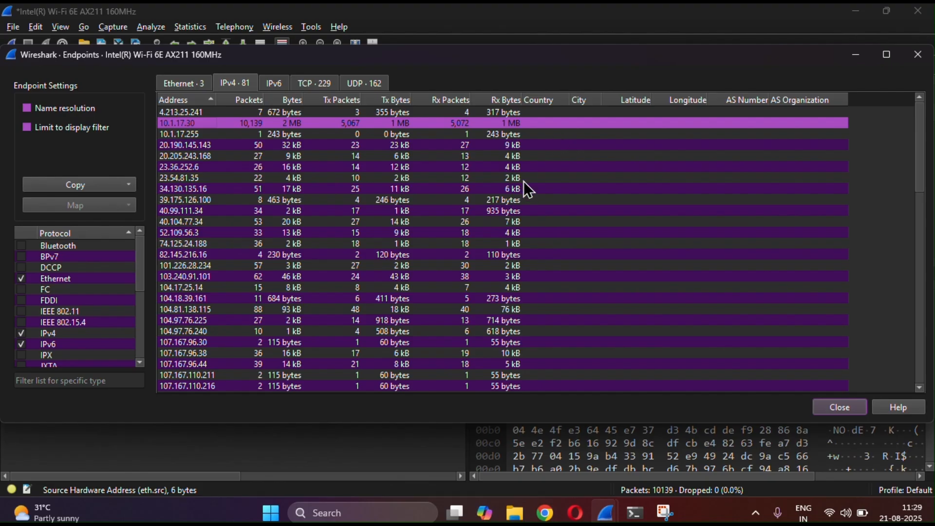
Step: Enable name resolution for the IPv4 endpoints, and review the resolved host names before closing the endpoint statistics
left_click(28, 108)
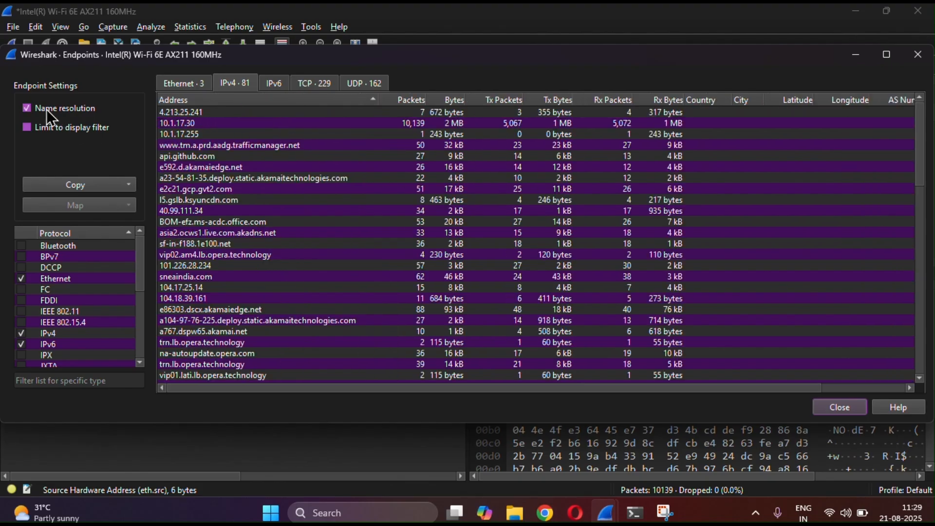
scroll(262, 172, "down", 4)
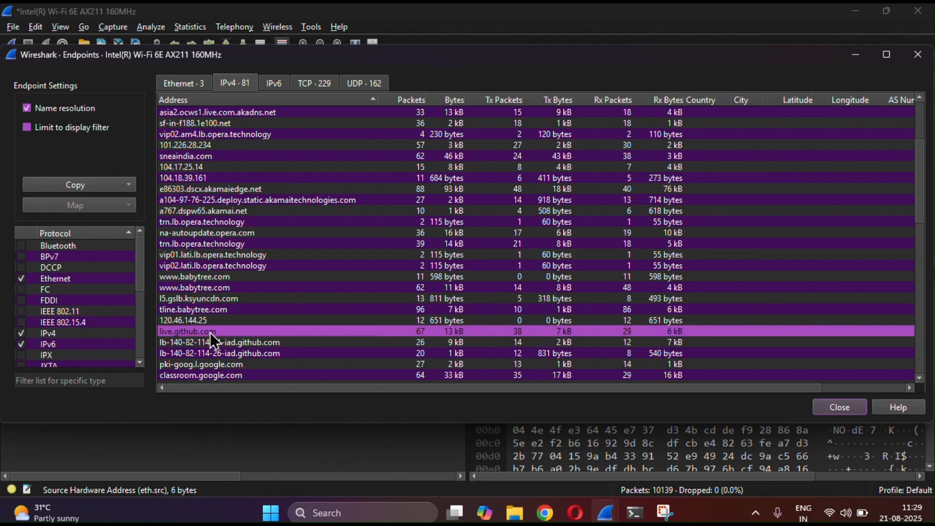
scroll(206, 287, "down", 3)
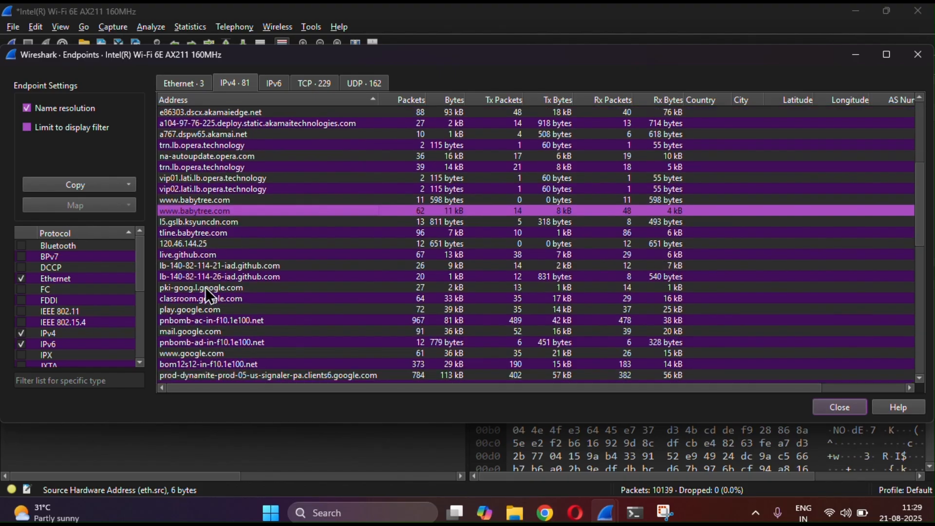
scroll(221, 177, "down", 3)
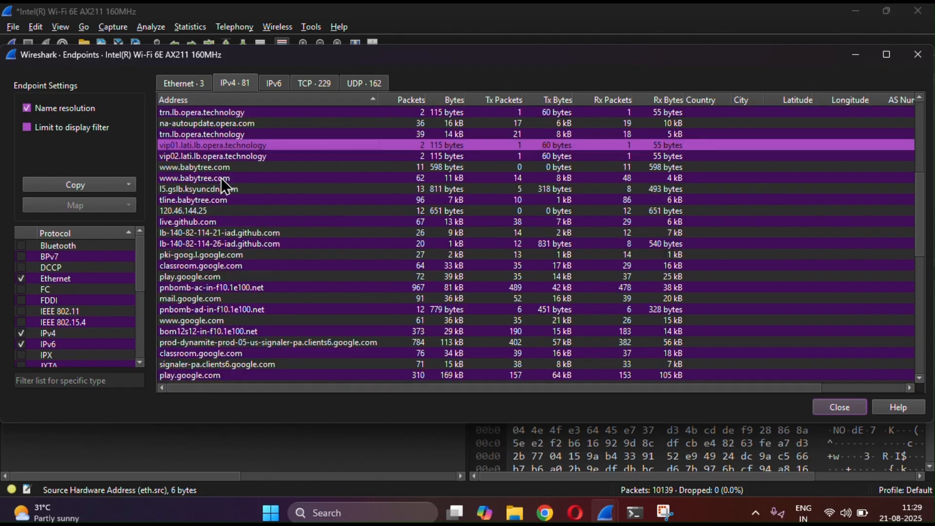
scroll(235, 362, "up", 9)
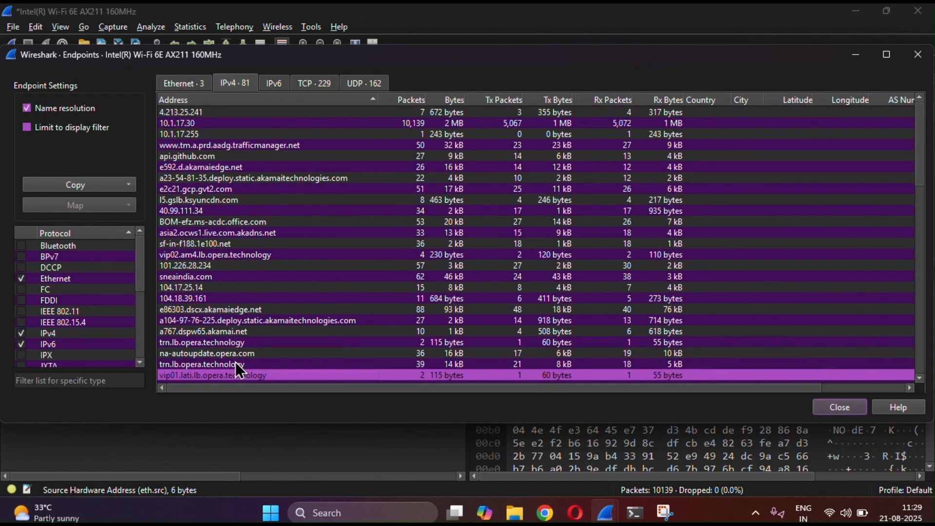
left_click(117, 186)
left_click(112, 154)
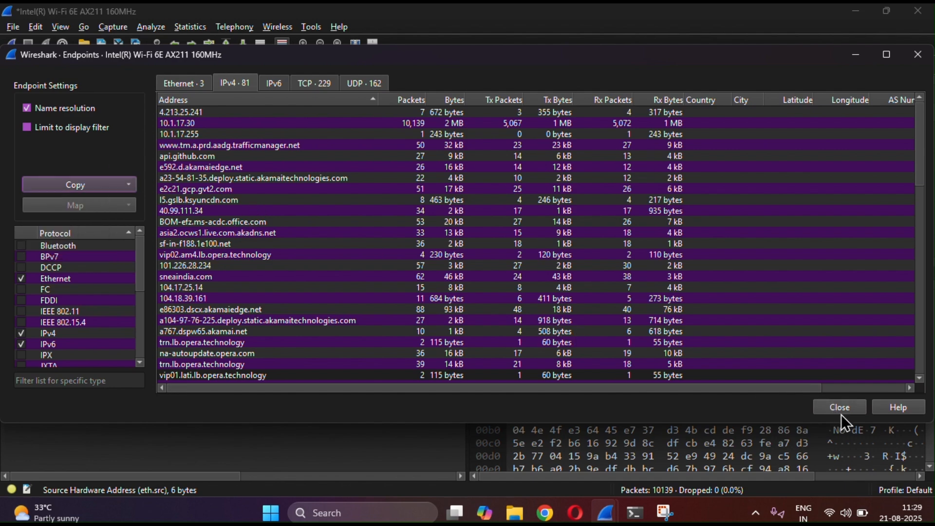
left_click(829, 406)
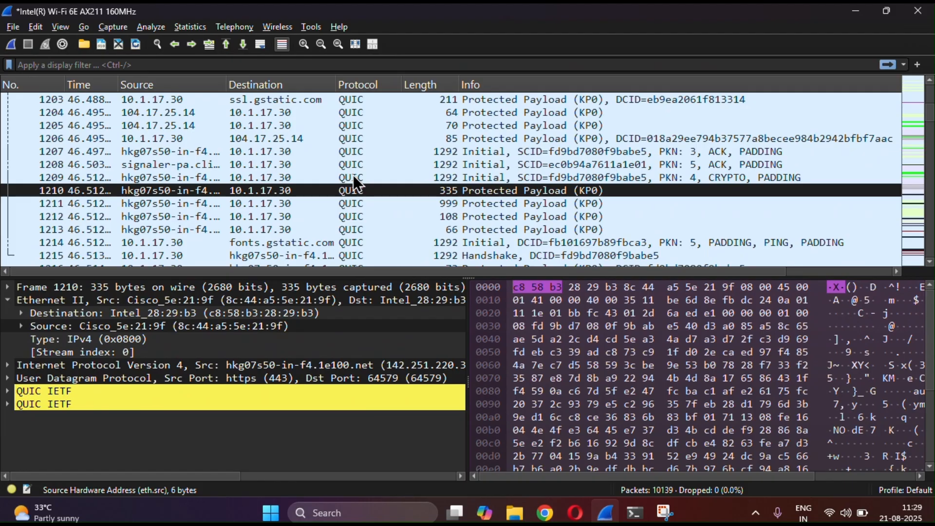
Step: Open the Name Resolution preferences and review the DNS, OID and IP geolocation options
left_click(10, 27)
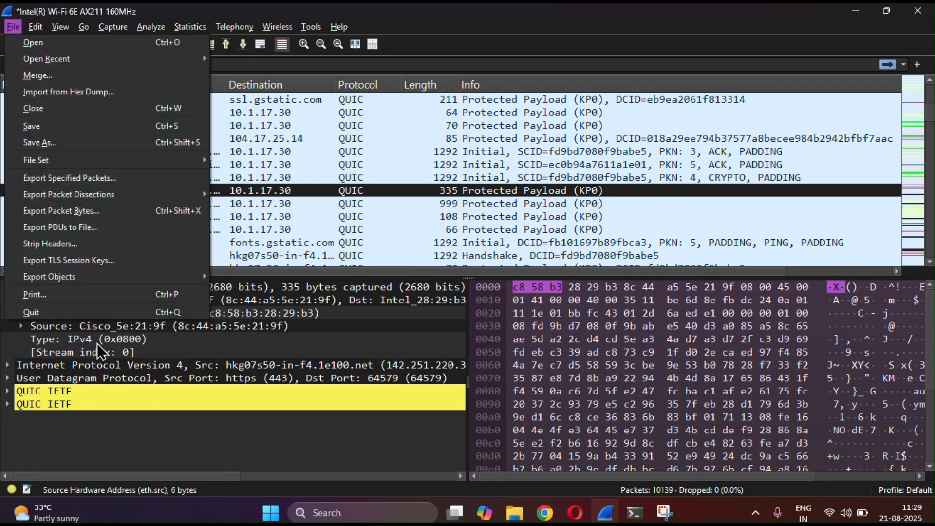
mouse_move(40, 27)
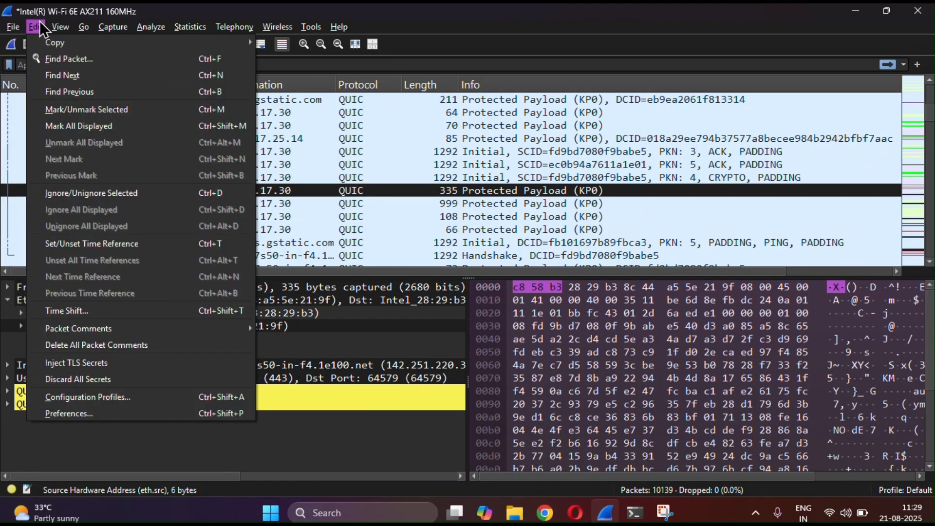
left_click(109, 414)
left_click(212, 195)
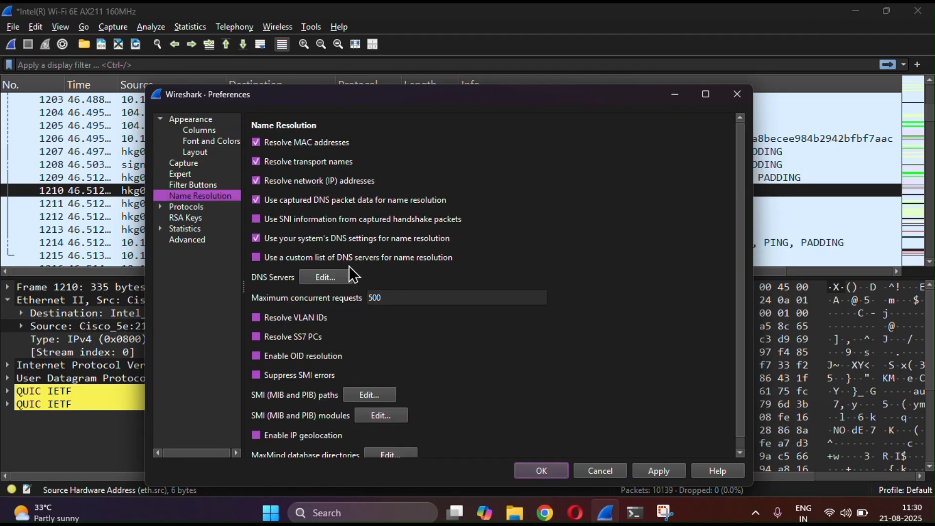
scroll(349, 266, "down", 1)
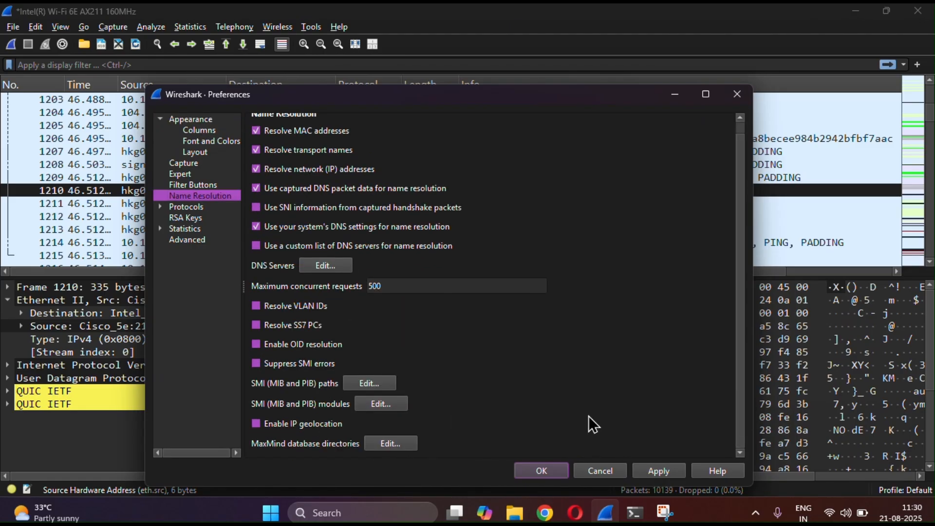
Step: Switch to Chrome and review the Classroom instructions for the lab record on IP classification and packet decoding
left_click(575, 514)
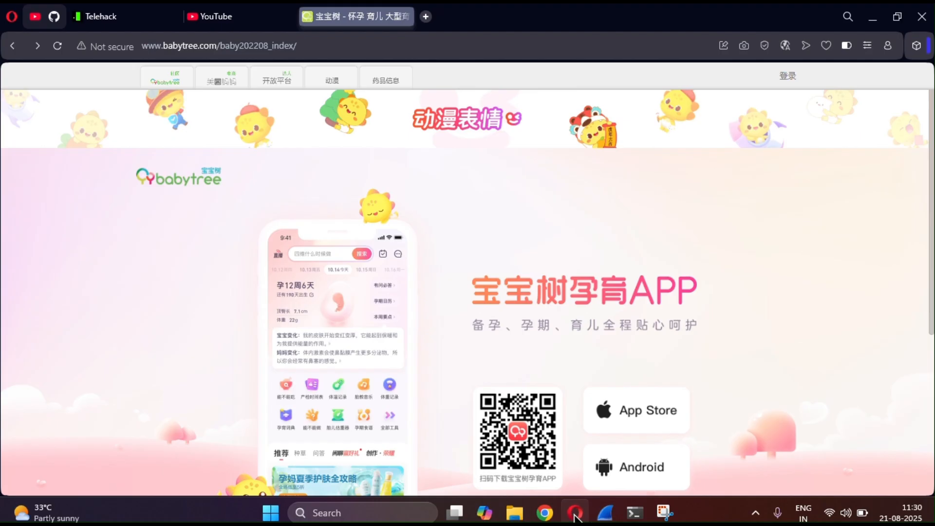
left_click(544, 513)
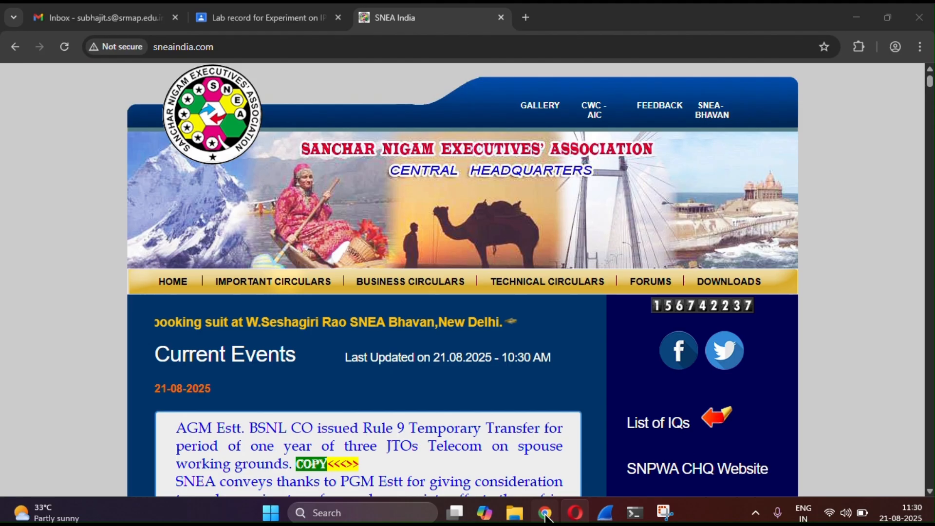
left_click(265, 18)
scroll(323, 323, "down", 3)
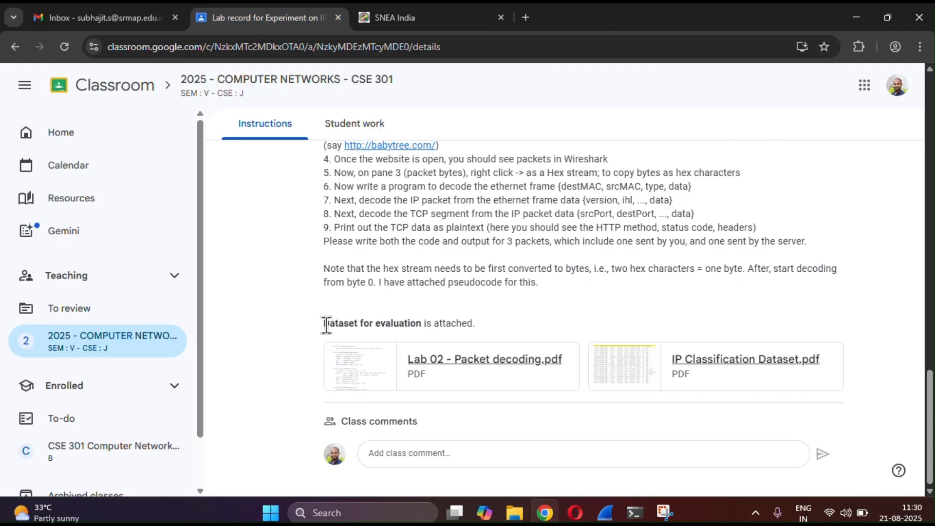
scroll(521, 305, "up", 10)
scroll(325, 297, "up", 5)
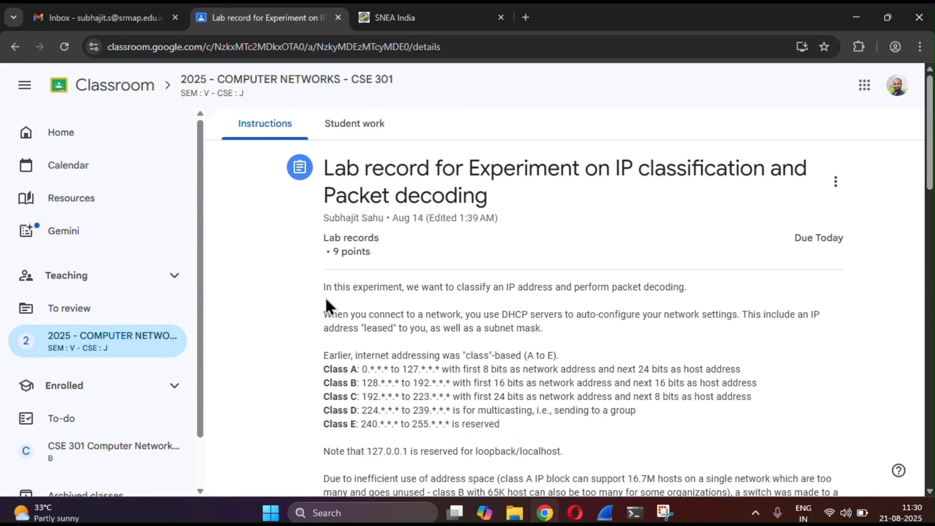
Step: Open the full instructions of the classwork lab record due yesterday and locate its attached MaxMind DBs.zip
left_click(145, 341)
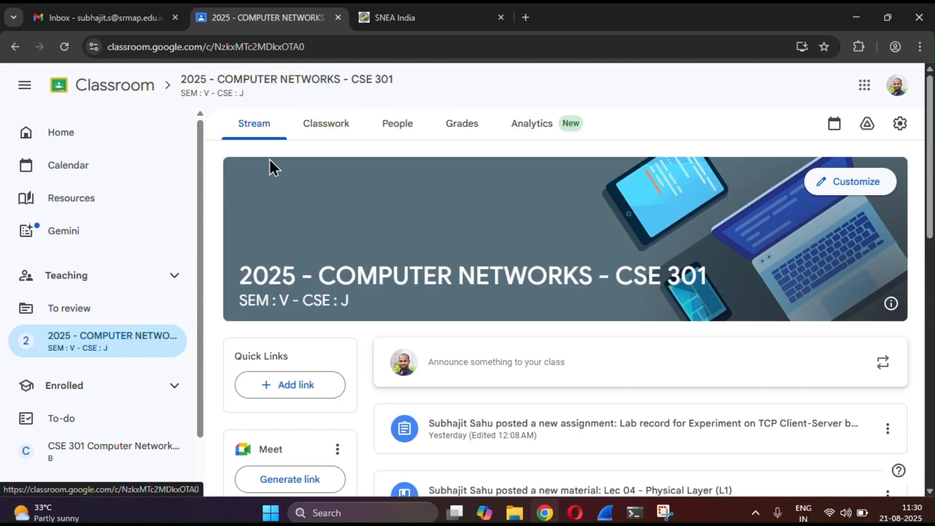
left_click(326, 124)
scroll(500, 341, "down", 5)
left_click(419, 448)
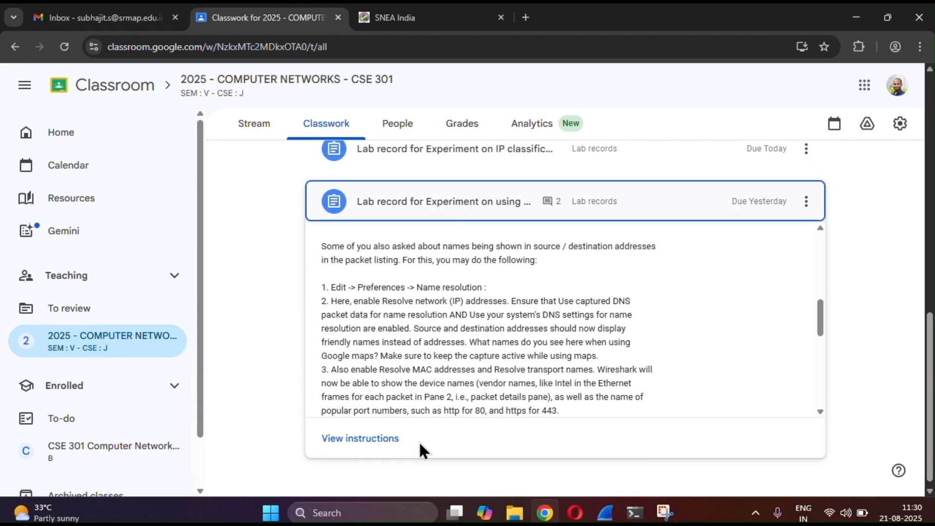
left_click(363, 440)
scroll(361, 438, "down", 10)
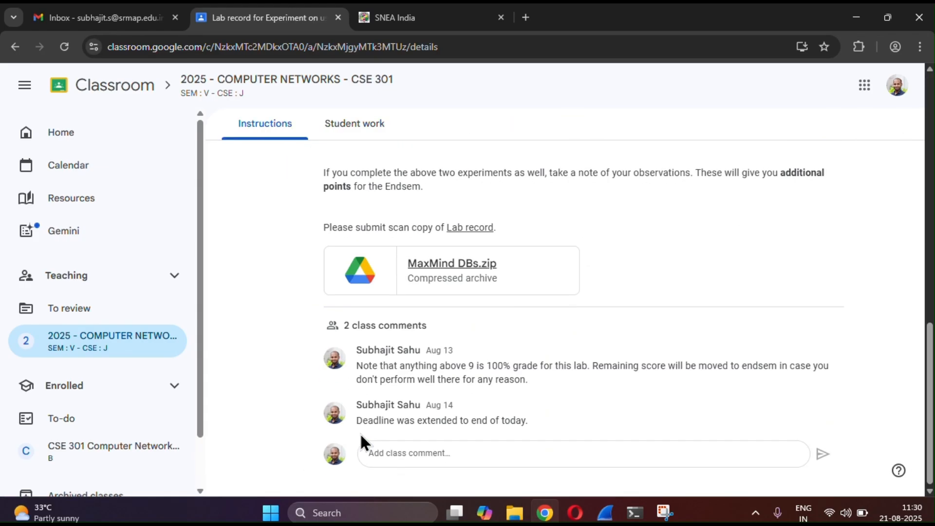
Step: Open the MaxMind DBs.zip attachment in a new window and download it from Google Drive despite the missing virus scan
left_click(437, 280)
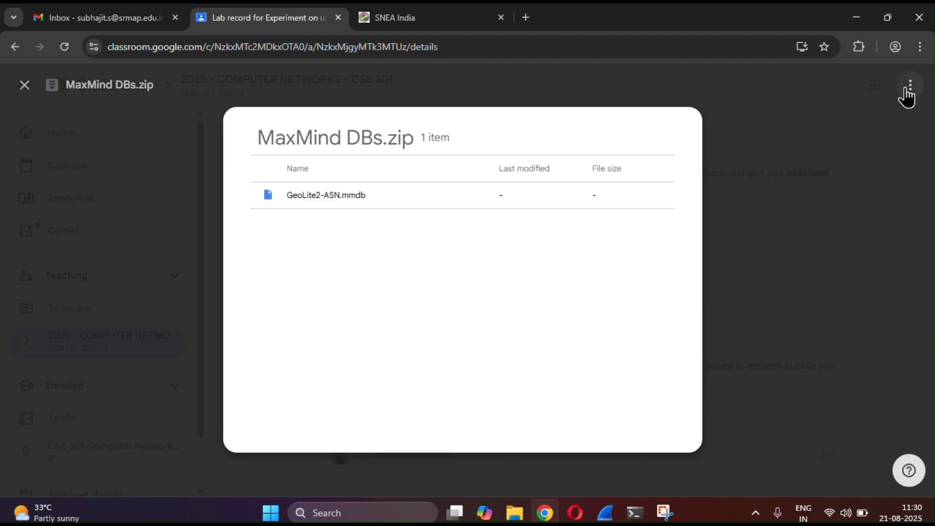
left_click(908, 91)
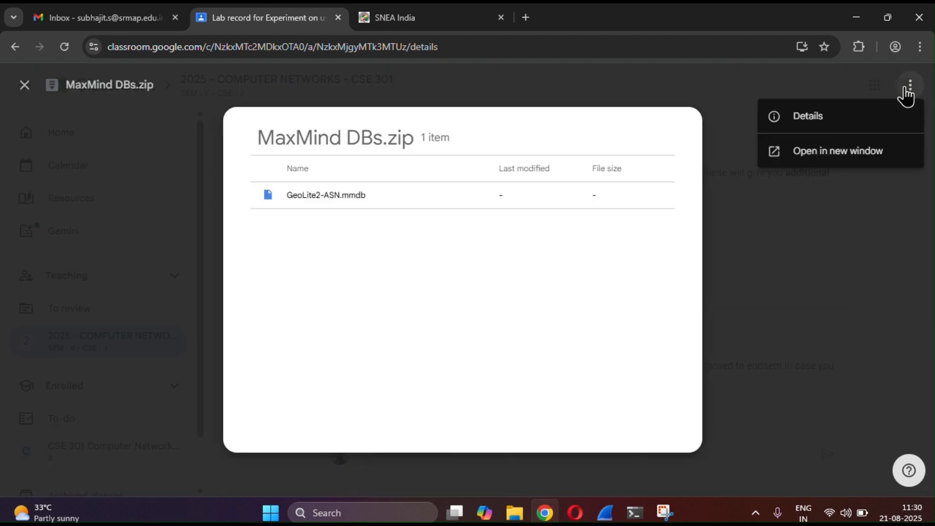
left_click(815, 155)
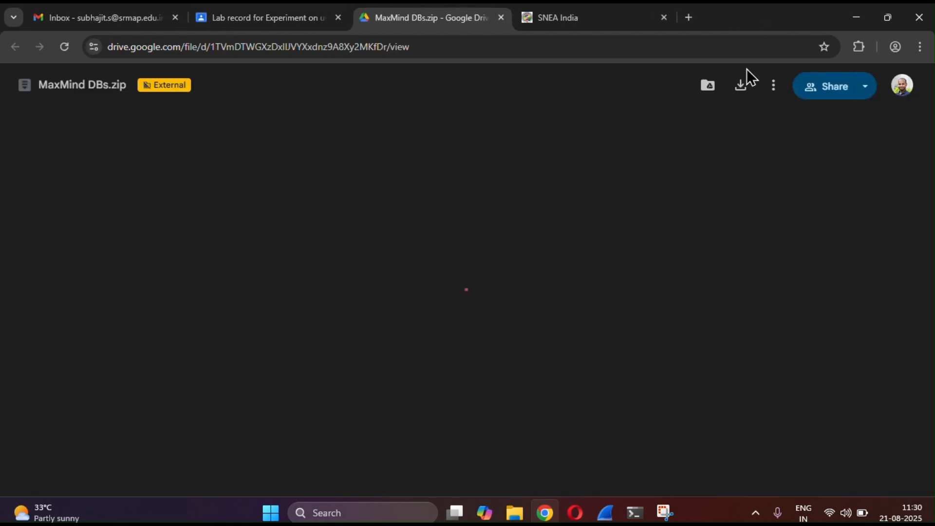
left_click(742, 85)
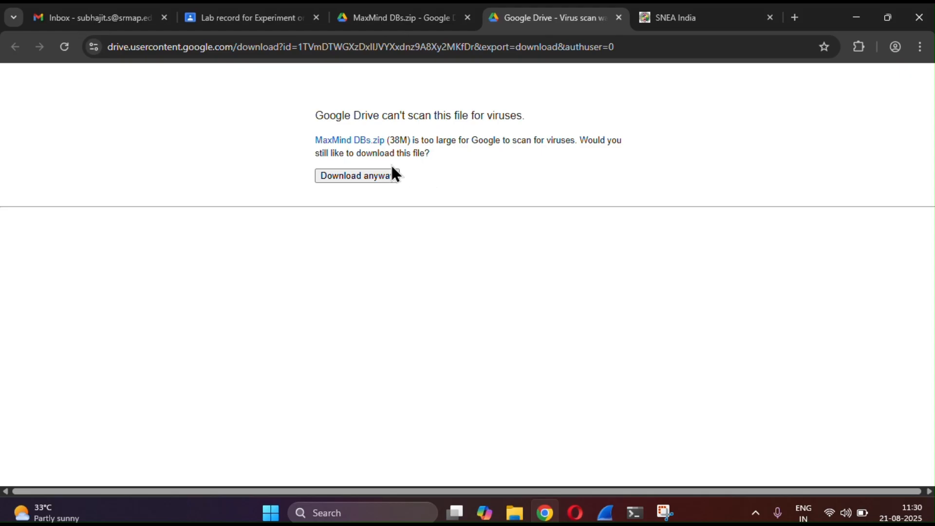
left_click(391, 176)
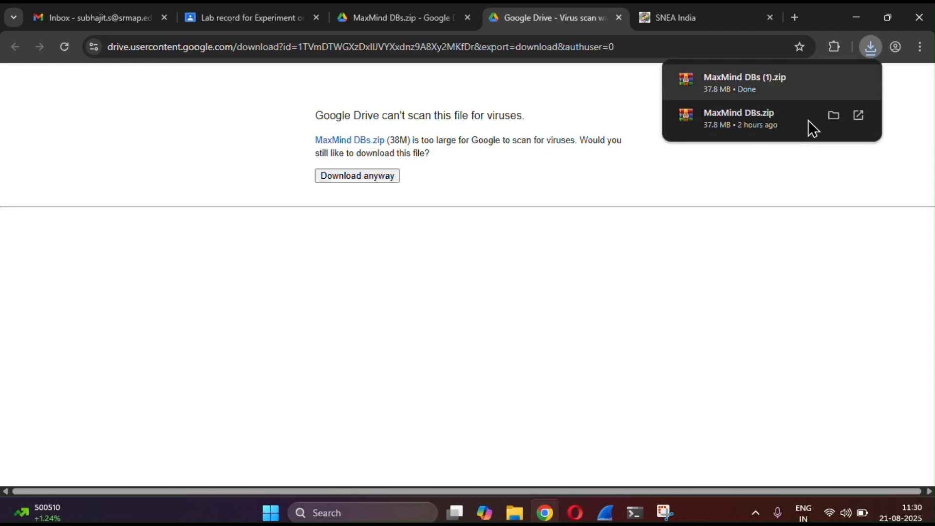
Step: Show the downloaded archive in its folder and delete the duplicate copy MaxMind DBs (1)
left_click(835, 81)
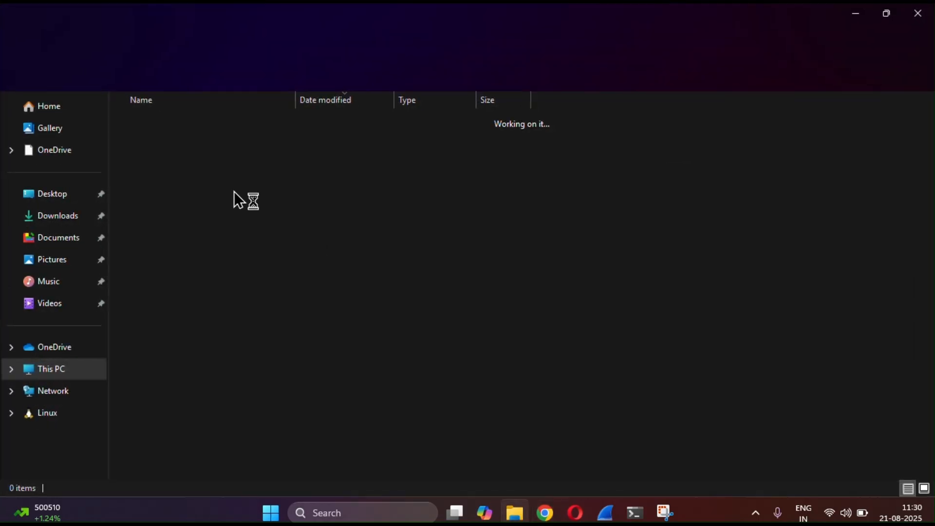
left_click(183, 160)
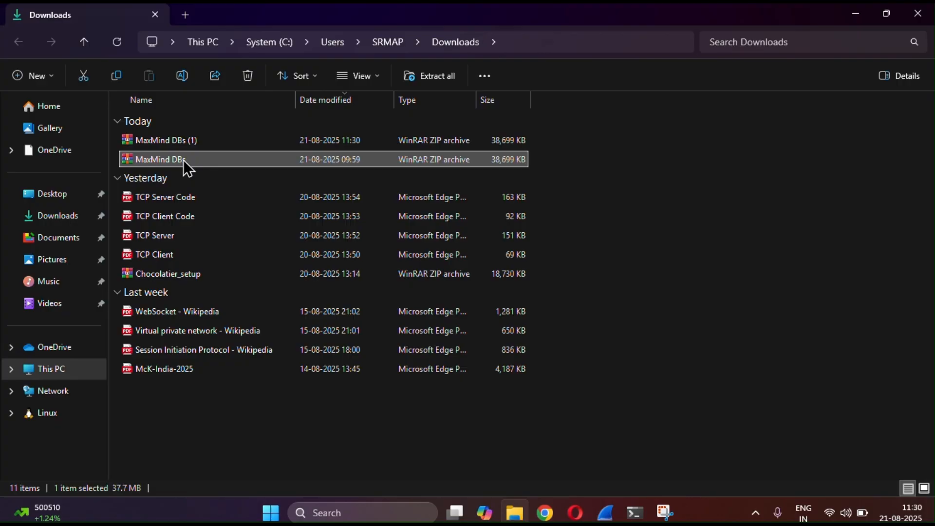
left_click(157, 140)
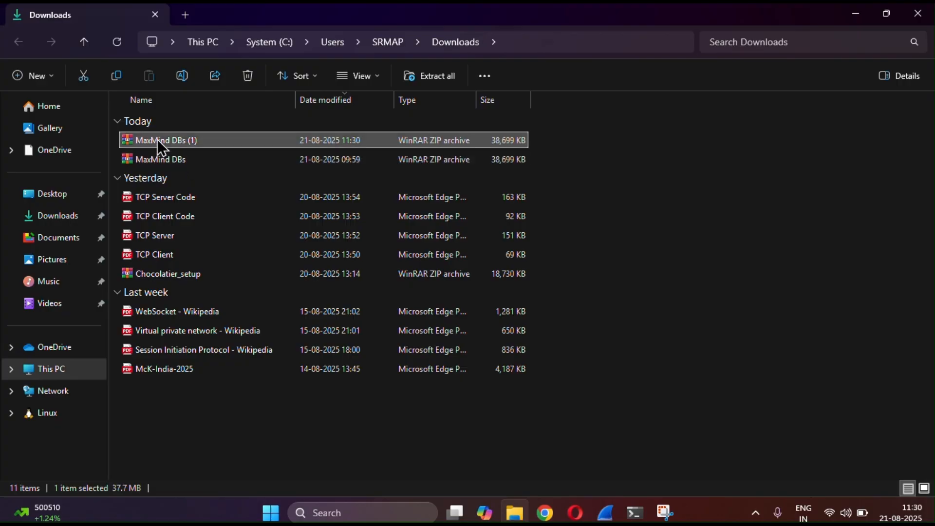
key("Delete")
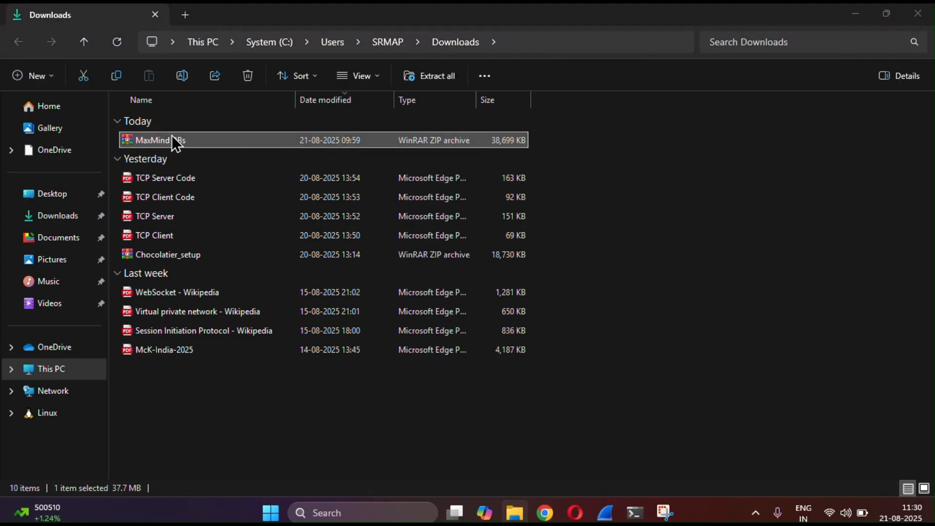
Step: Open the MaxMind DBs archive, review the GeoLite2 ASN, City and Country database files, and close it
double_click(172, 140)
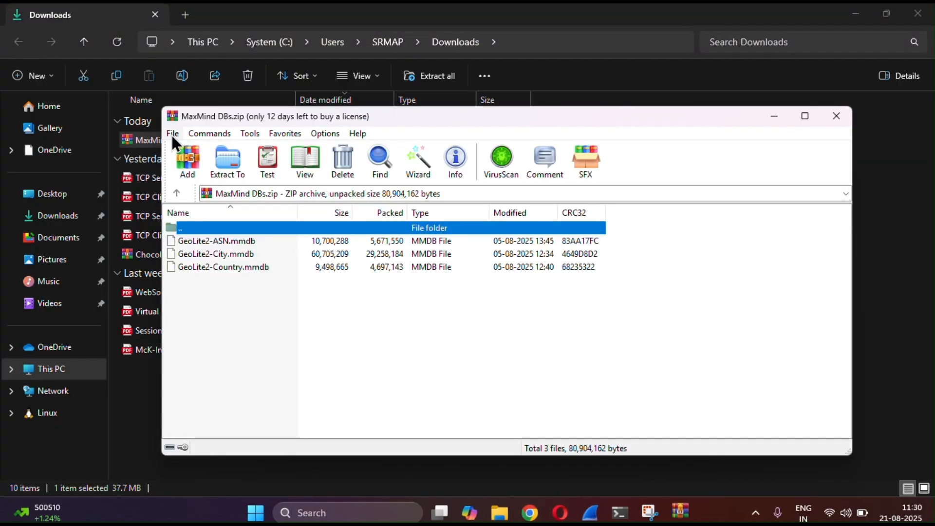
left_click(238, 241)
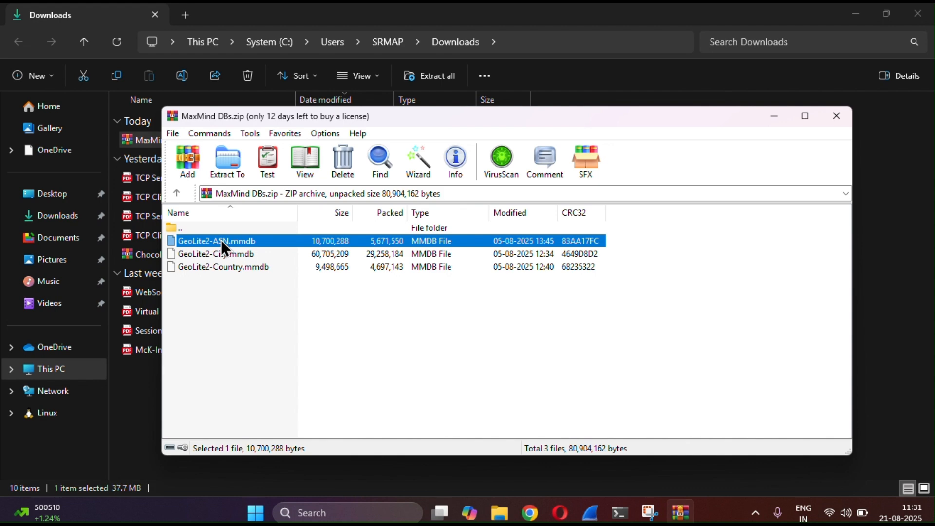
left_click(246, 269)
left_click(827, 122)
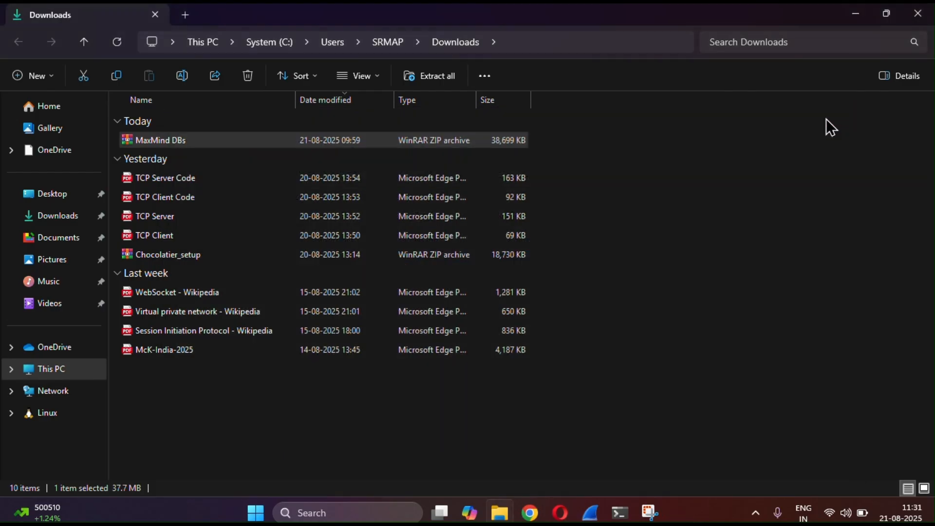
Step: Browse to D:\Configs\MaxMind and check the extracted GeoLite2 database files
left_click(57, 372)
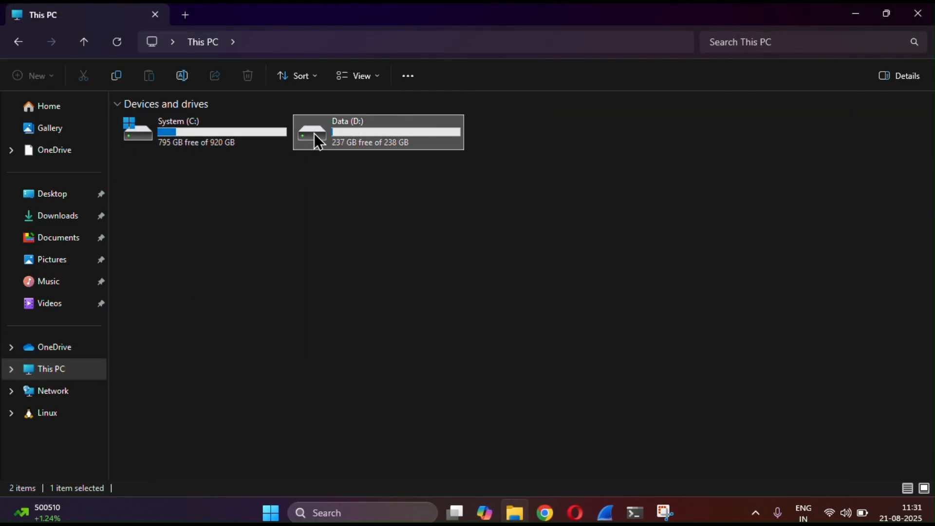
double_click(314, 133)
double_click(206, 118)
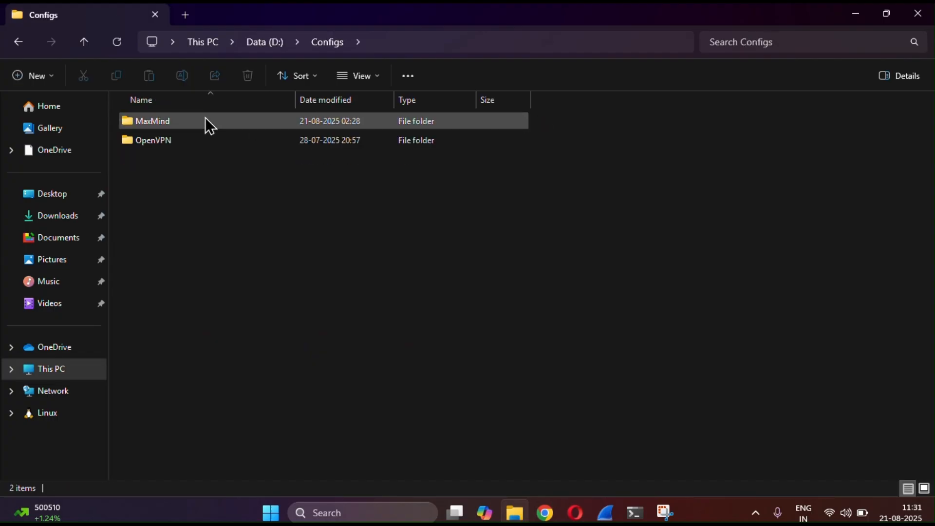
double_click(174, 125)
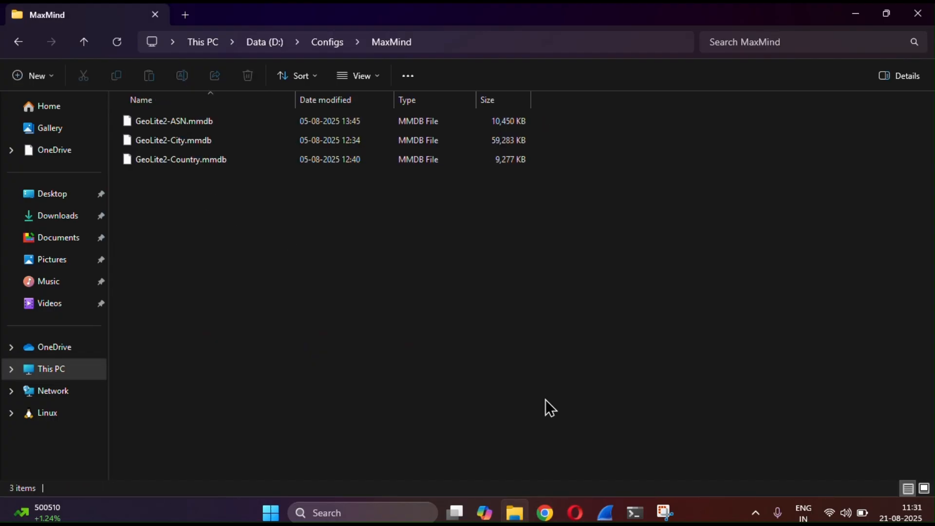
Step: Switch to Wireshark, confirm D:\Configs\MaxMind as the MaxMind database directory, and enable IP geolocation in the preferences
left_click(604, 512)
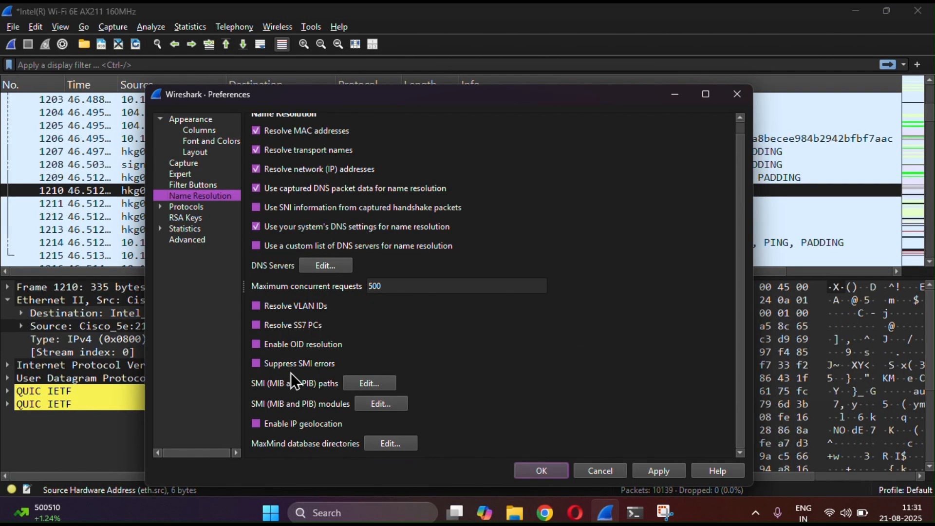
left_click(389, 444)
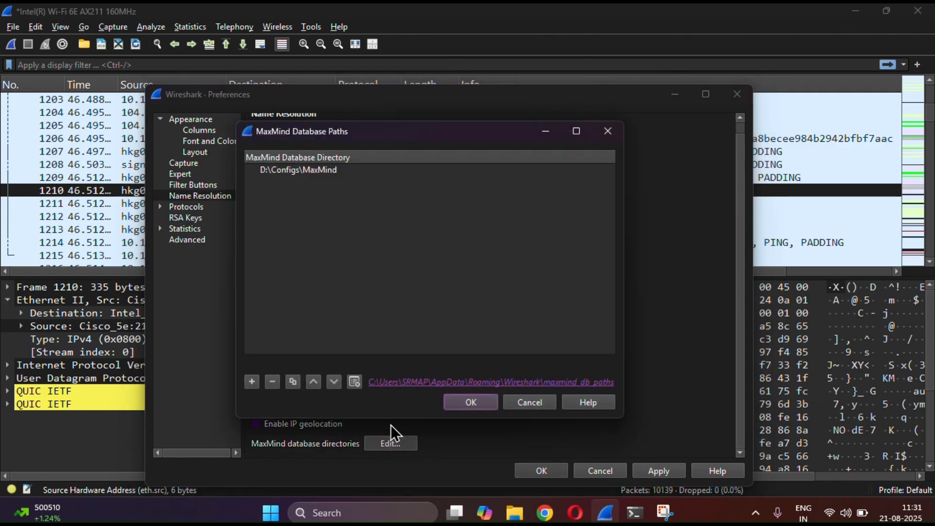
double_click(327, 177)
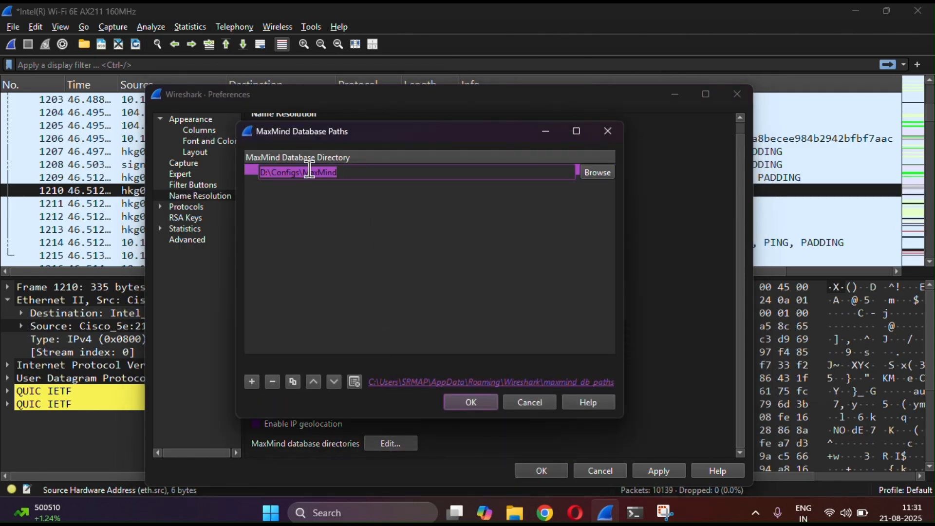
left_click(464, 404)
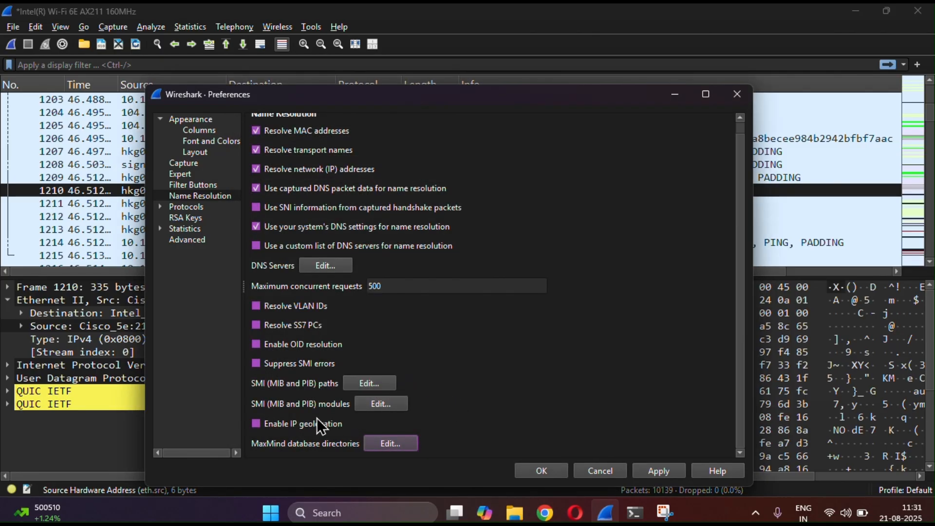
left_click(323, 422)
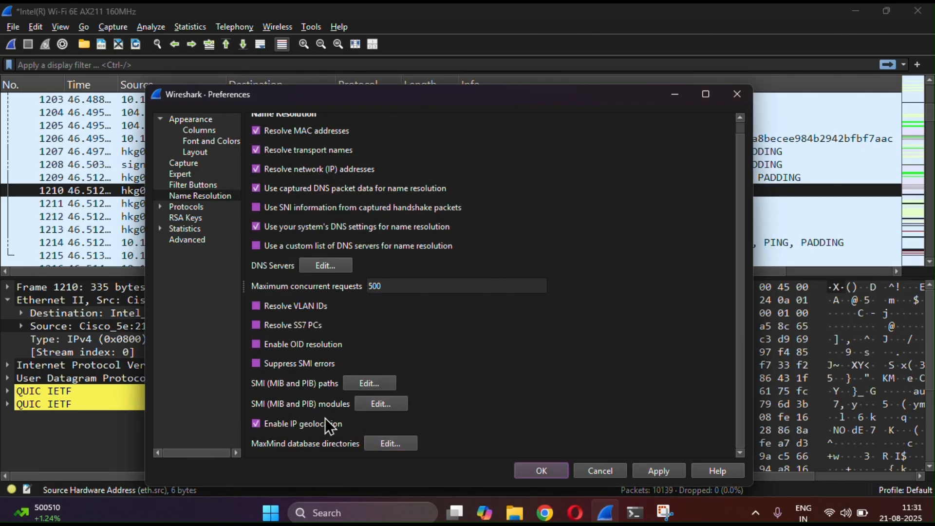
left_click(537, 472)
Step: Select packet 1207 from the pnbomb-ba-in-f4 host and expand its Internet Protocol Version 4 details
left_click(185, 243)
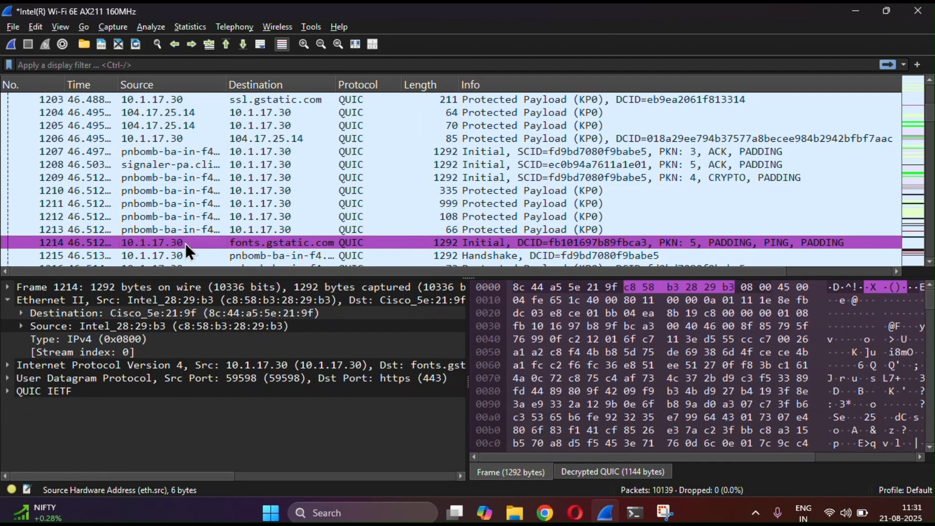
left_click(174, 214)
left_click(168, 152)
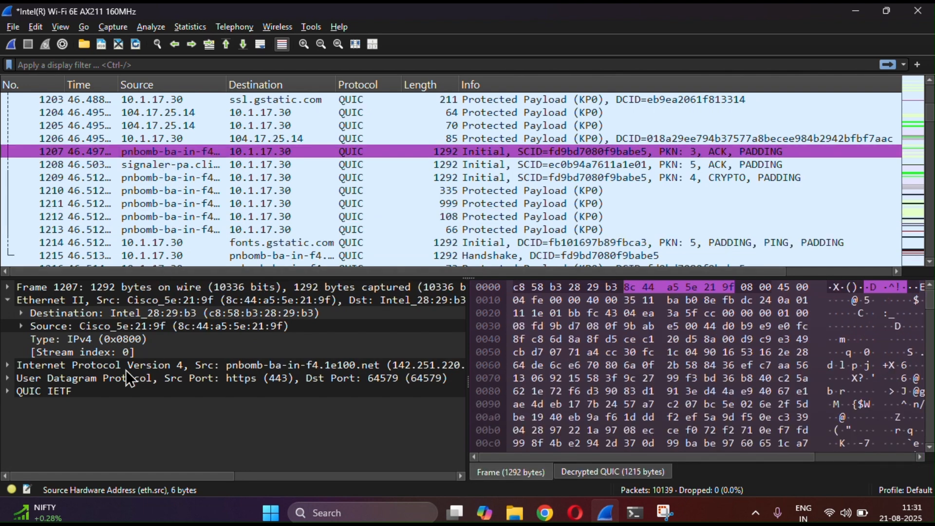
left_click(20, 364)
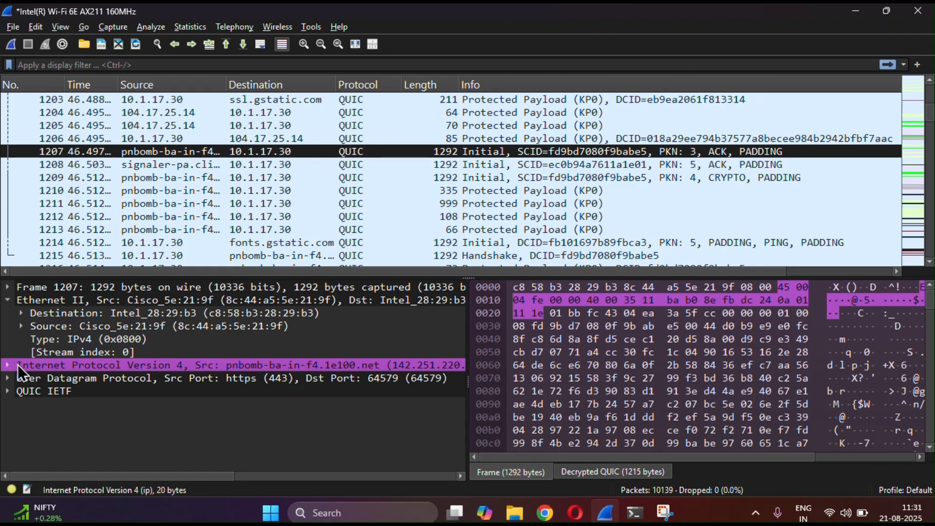
left_click(8, 365)
scroll(11, 375, "down", 3)
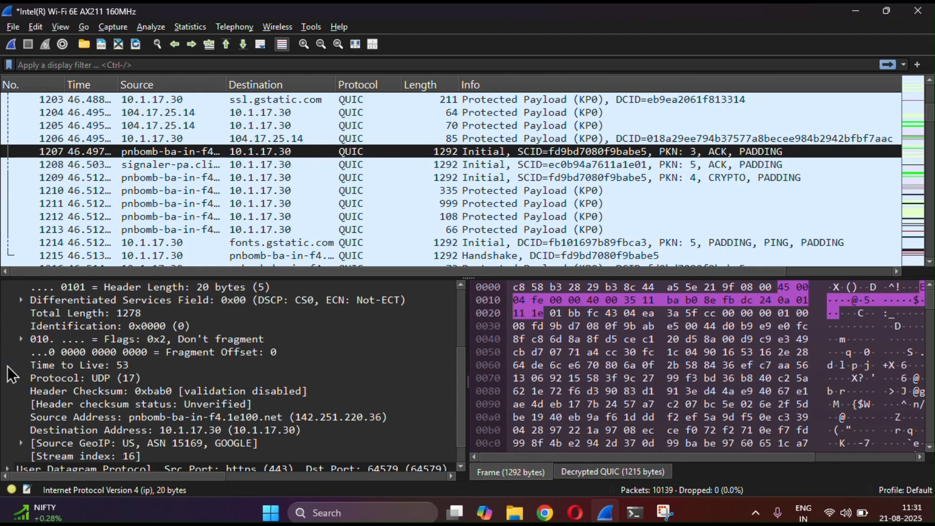
Step: Examine the source address, destination address and Source GeoIP entry of packet 1207
left_click(122, 417)
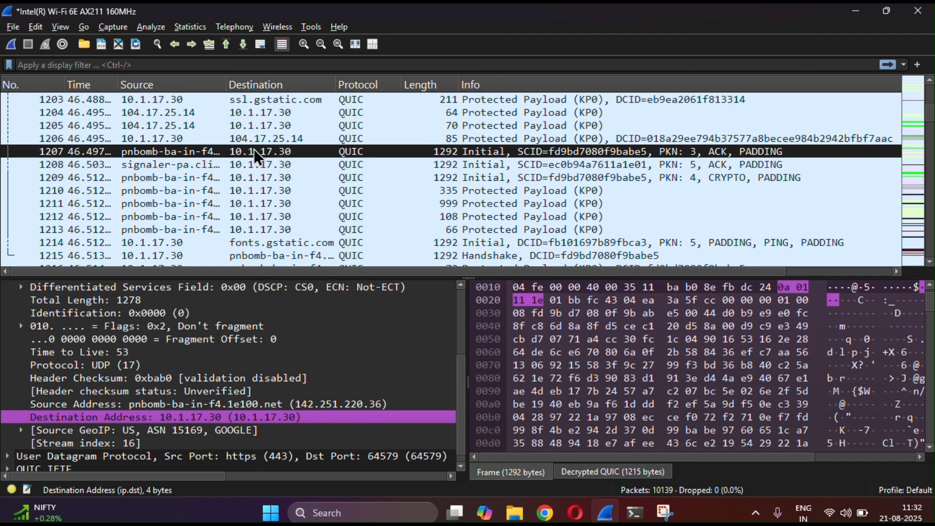
left_click(228, 142)
left_click(202, 154)
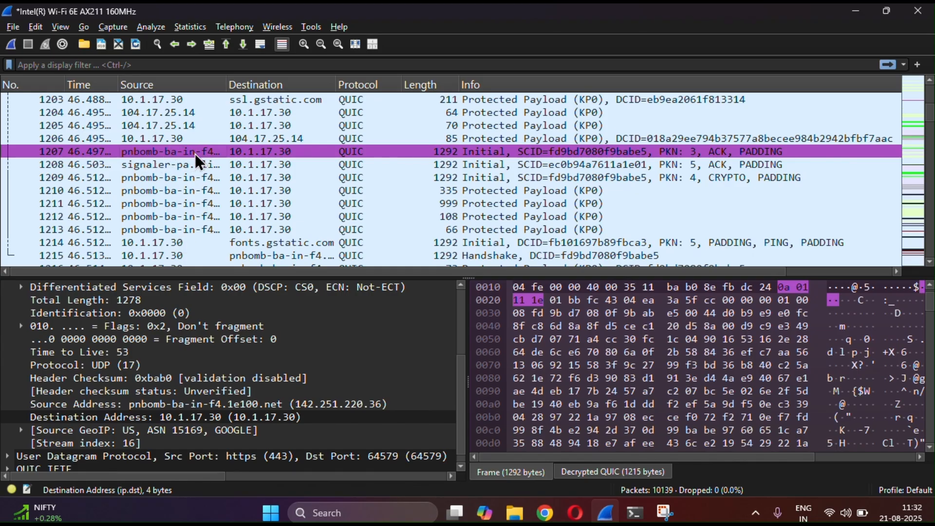
left_click(153, 415)
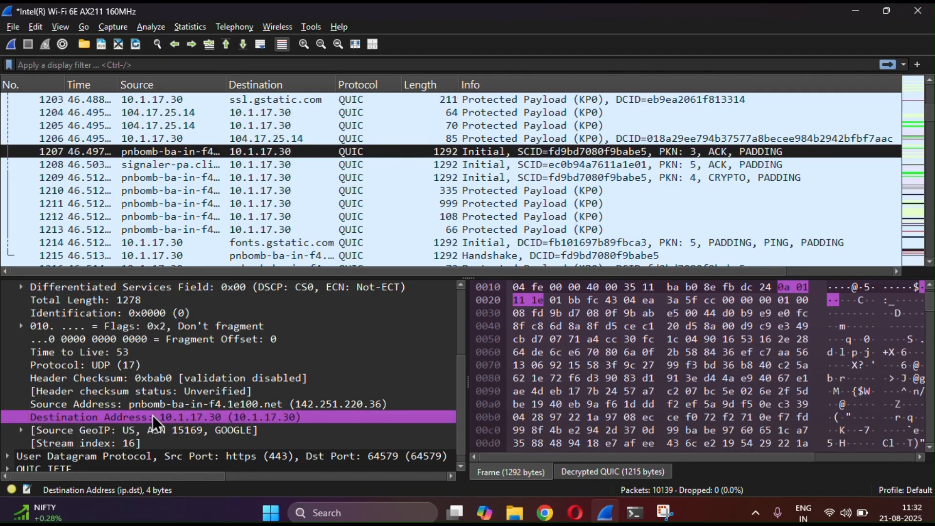
left_click(185, 428)
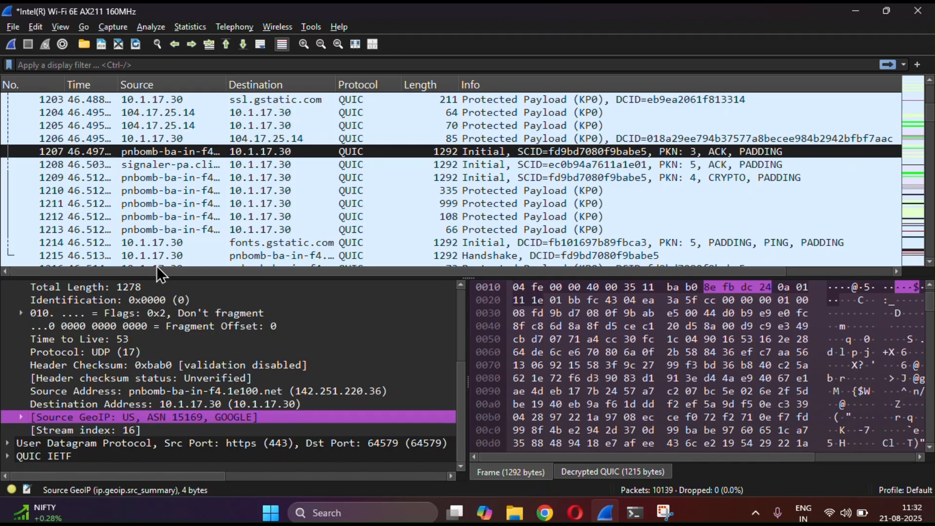
Step: Compare the Source GeoIP details of packet 1208 with those of packet 1227 from sneaindia.com
left_click(168, 165)
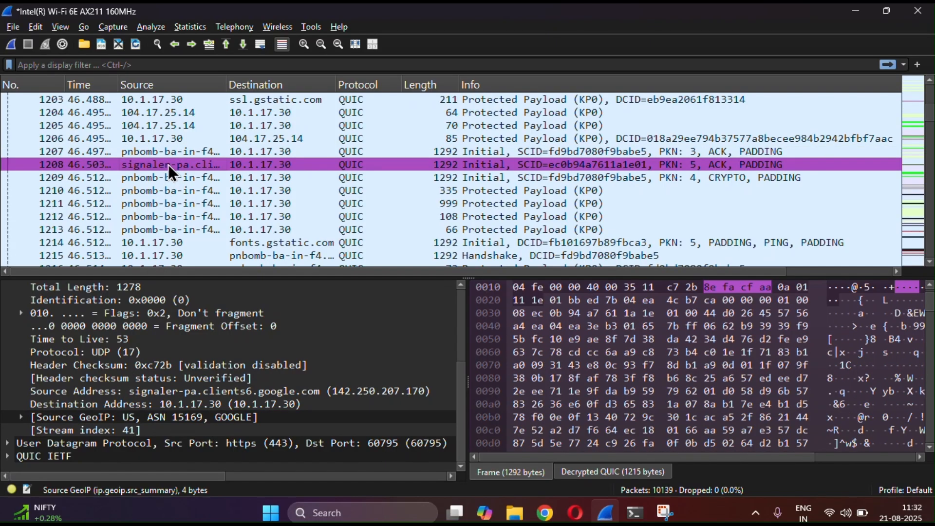
left_click(165, 153)
left_click(165, 162)
scroll(166, 161, "down", 3)
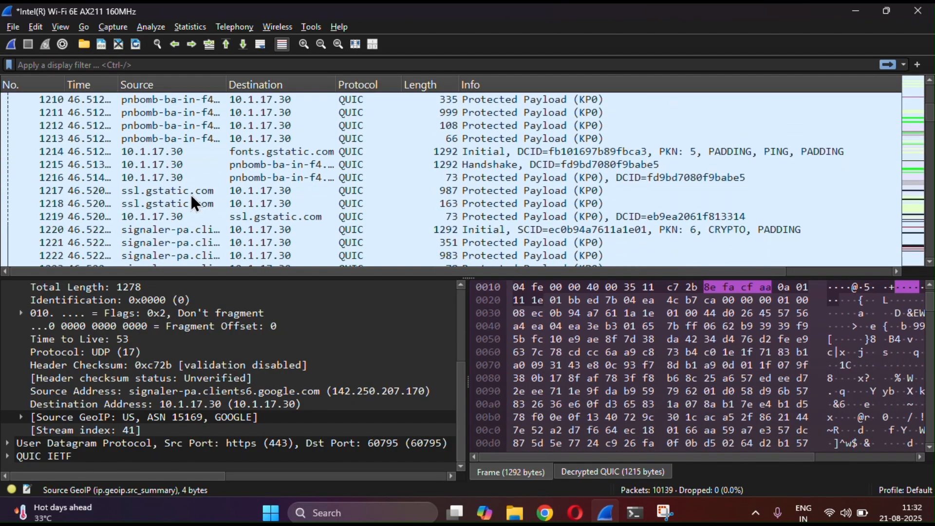
scroll(190, 193, "down", 3)
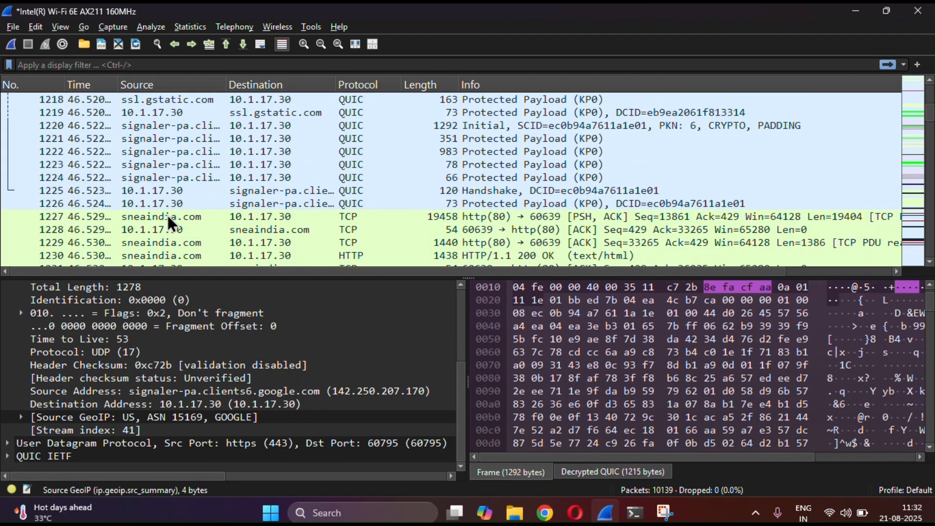
left_click(168, 217)
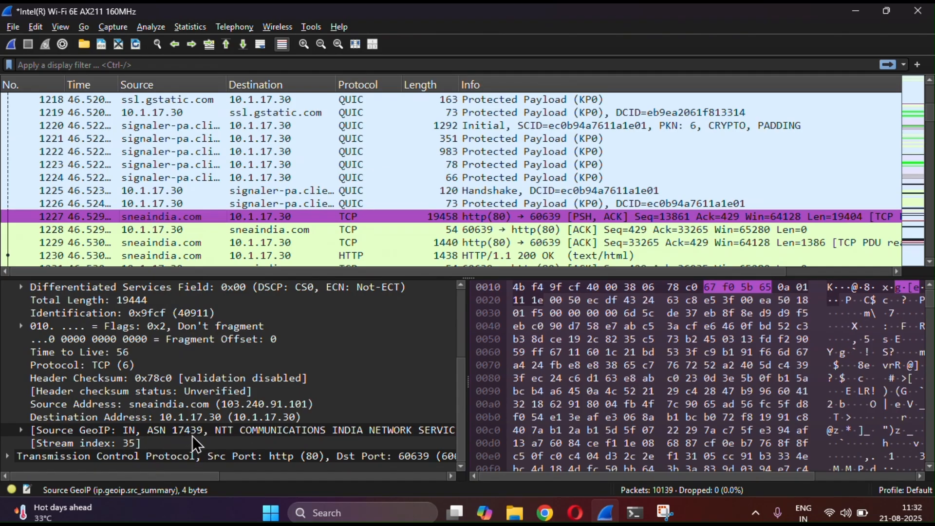
Step: Expand the Source GeoIP entry of packet 1227 and examine its country, AS, organization, latitude and longitude fields
scroll(300, 429, "right", 5)
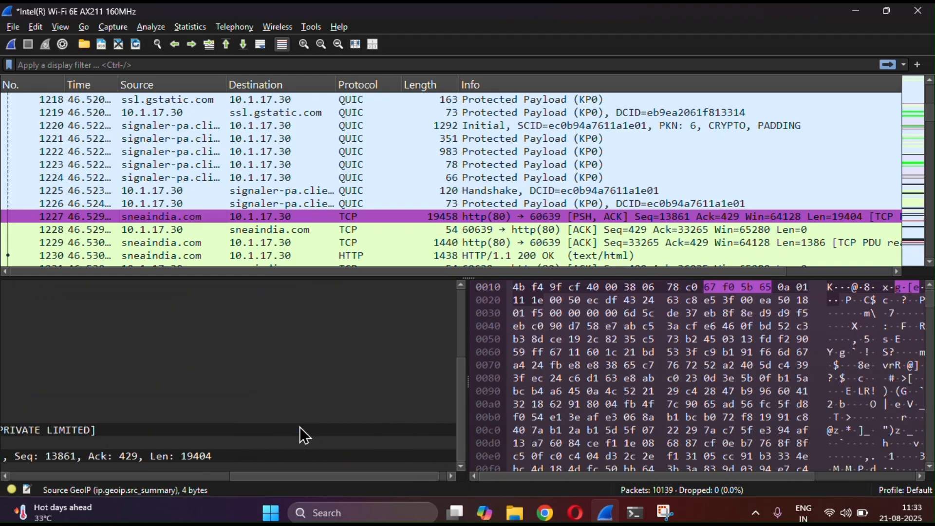
scroll(300, 428, "left", 5)
left_click(22, 430)
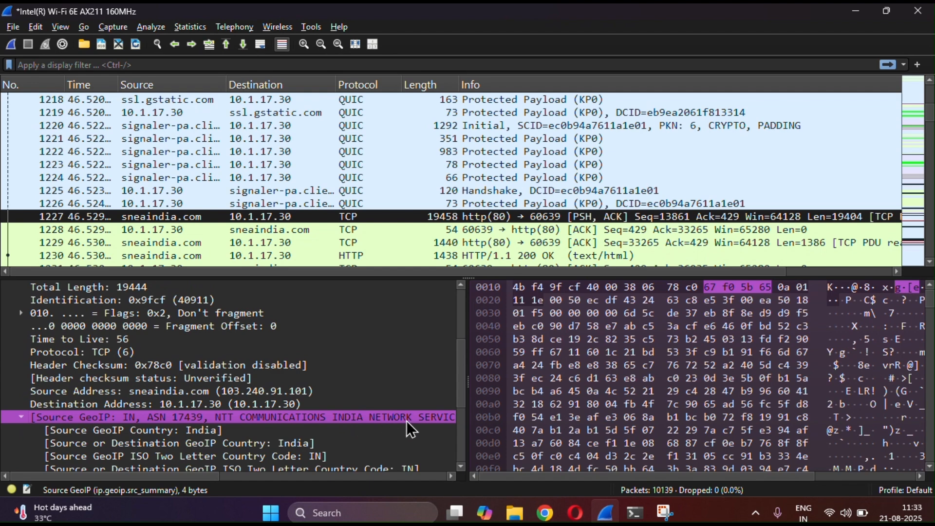
scroll(343, 453, "down", 1)
scroll(344, 456, "down", 1)
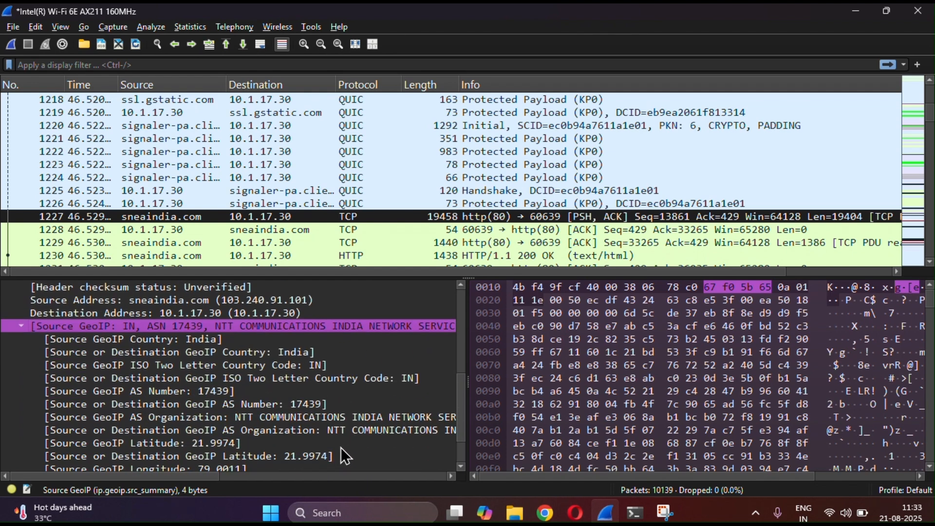
scroll(258, 384, "down", 2)
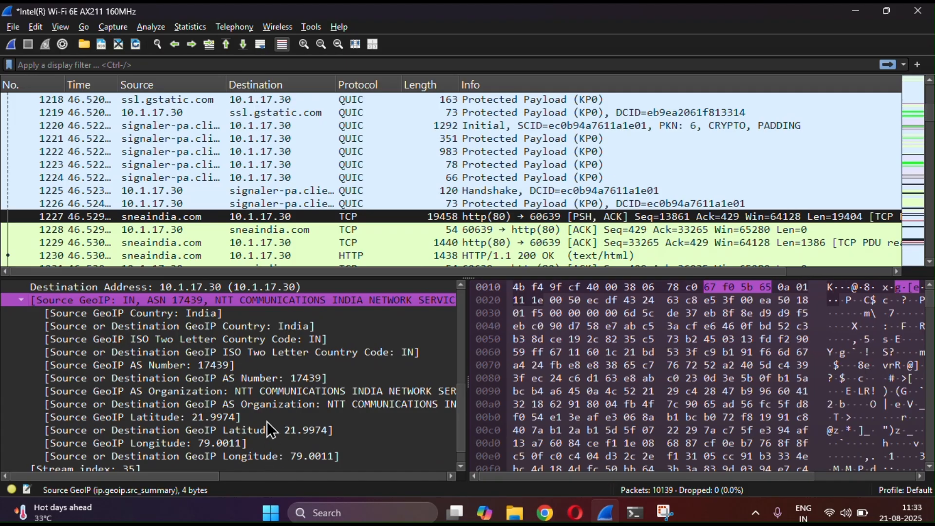
scroll(266, 422, "down", 1)
scroll(267, 422, "up", 3)
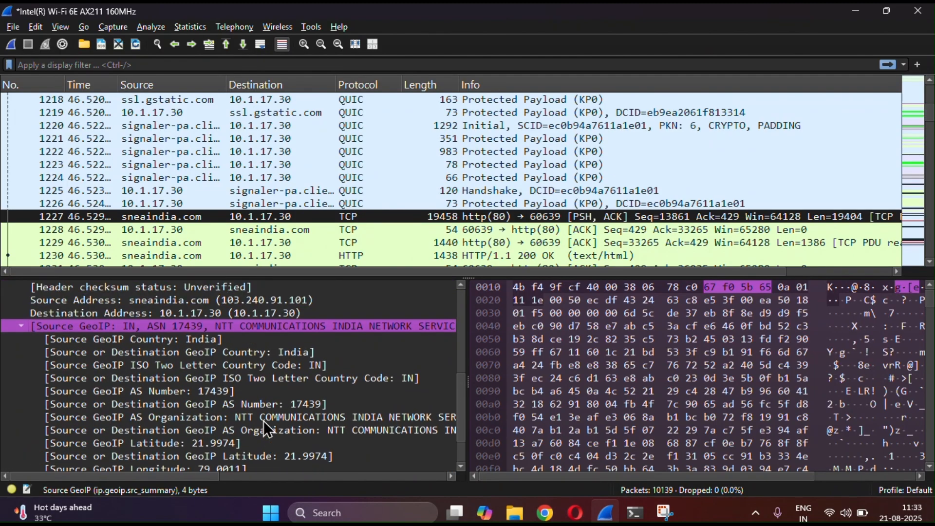
left_click(22, 326)
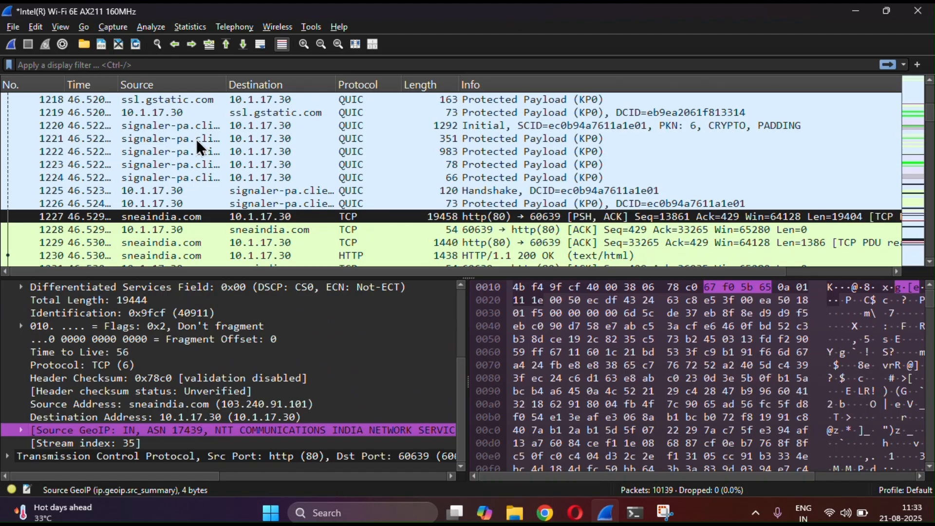
Step: Open the Endpoints statistics for the capture and review the geolocation columns of the IPv4 endpoints
left_click(201, 28)
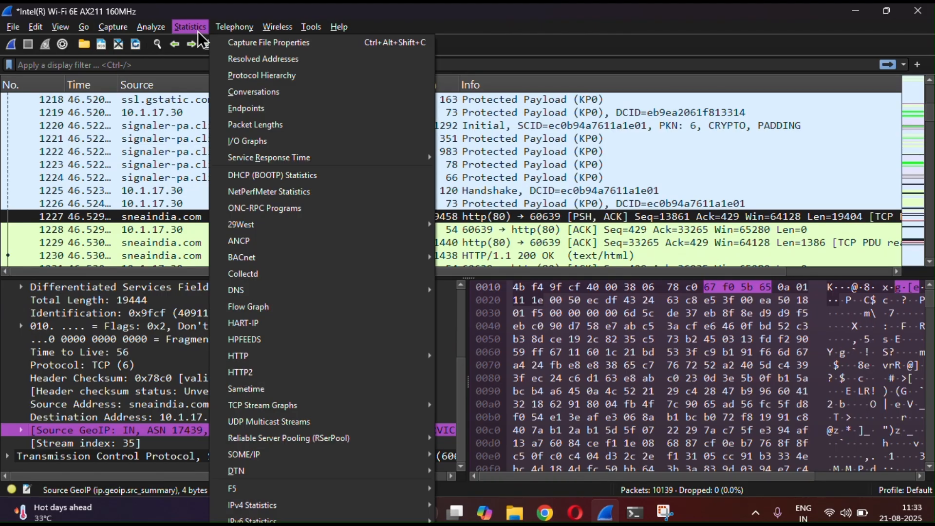
left_click(260, 107)
left_click(237, 86)
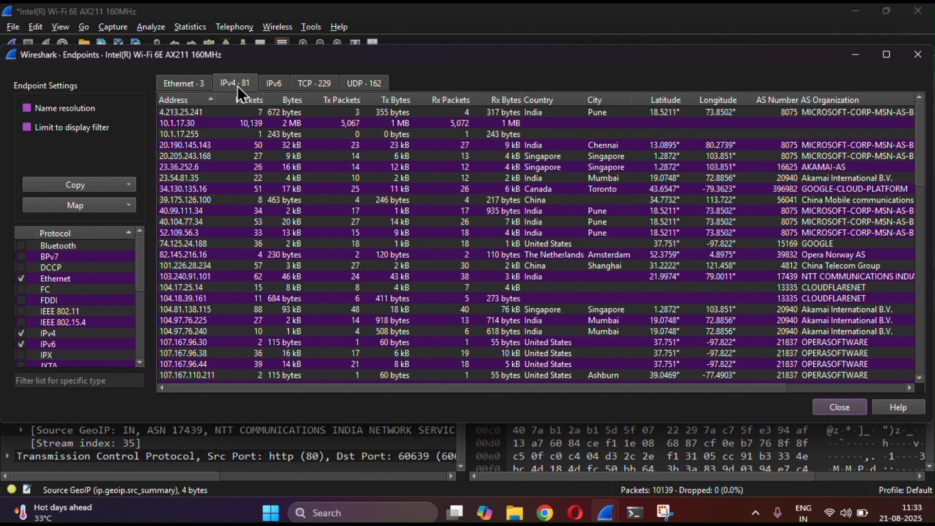
scroll(256, 267, "down", 3)
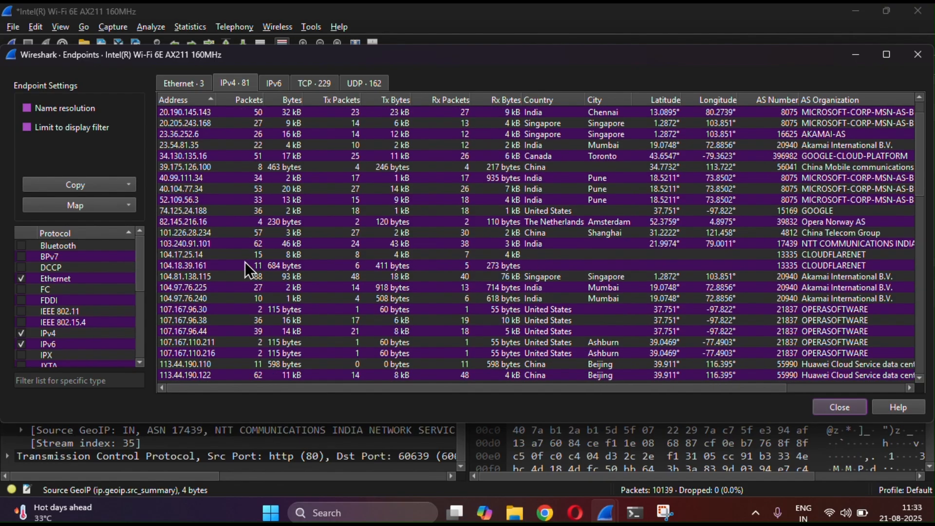
scroll(212, 237, "up", 3)
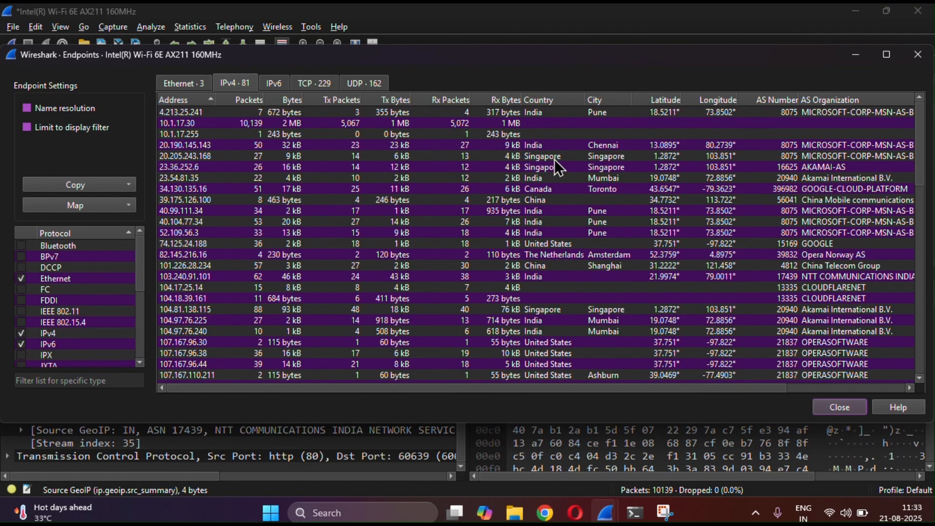
scroll(554, 159, "right", 3)
scroll(418, 141, "left", 3)
Step: Enable name resolution for the IPv4 endpoints and check the location and AS organization of sneaindia.com
left_click(69, 107)
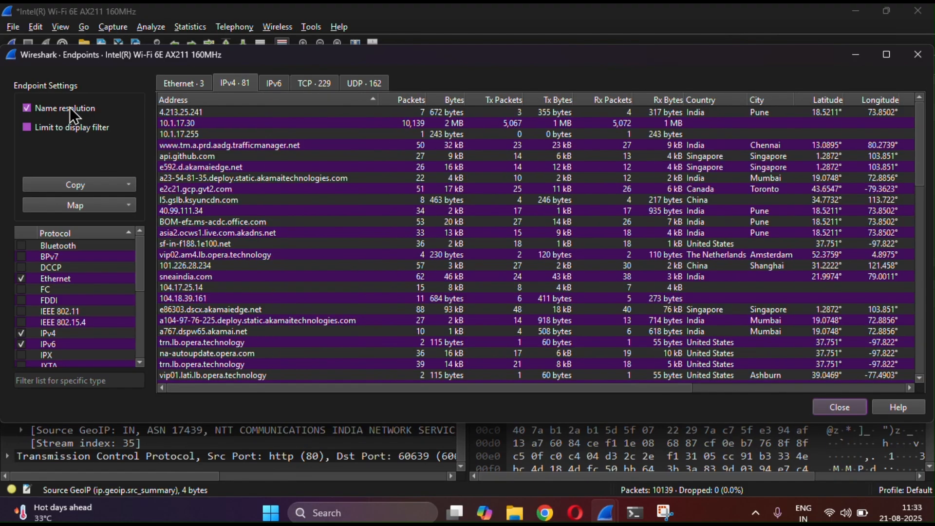
scroll(250, 171, "down", 3)
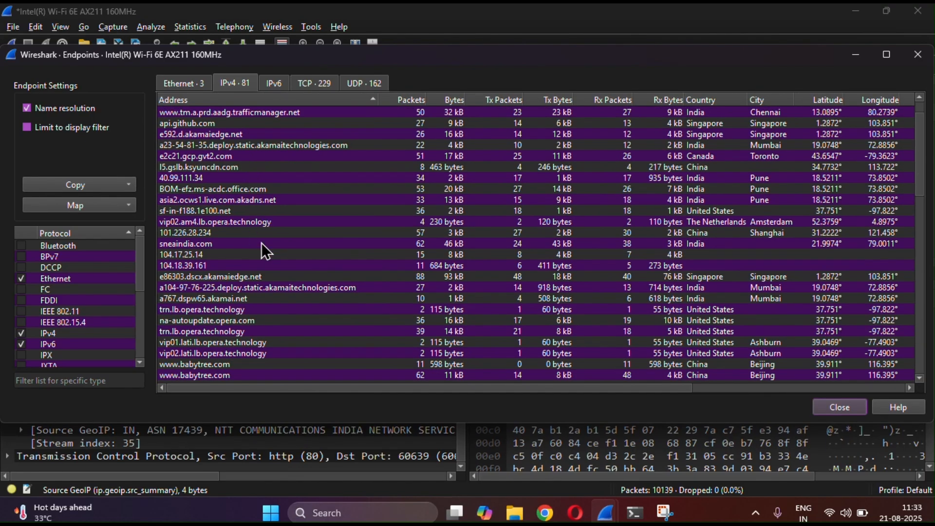
left_click(315, 243)
scroll(614, 260, "right", 3)
scroll(615, 259, "left", 1)
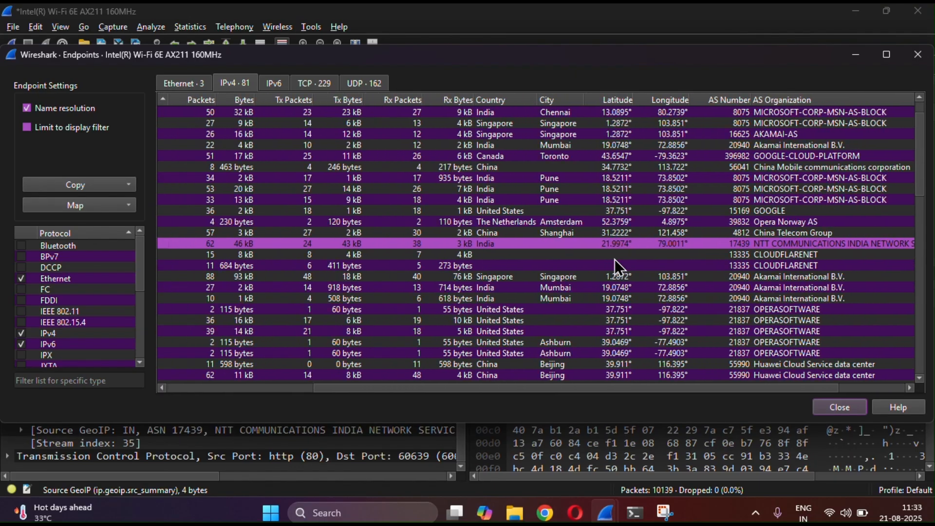
scroll(578, 244, "up", 1)
scroll(574, 247, "up", 1)
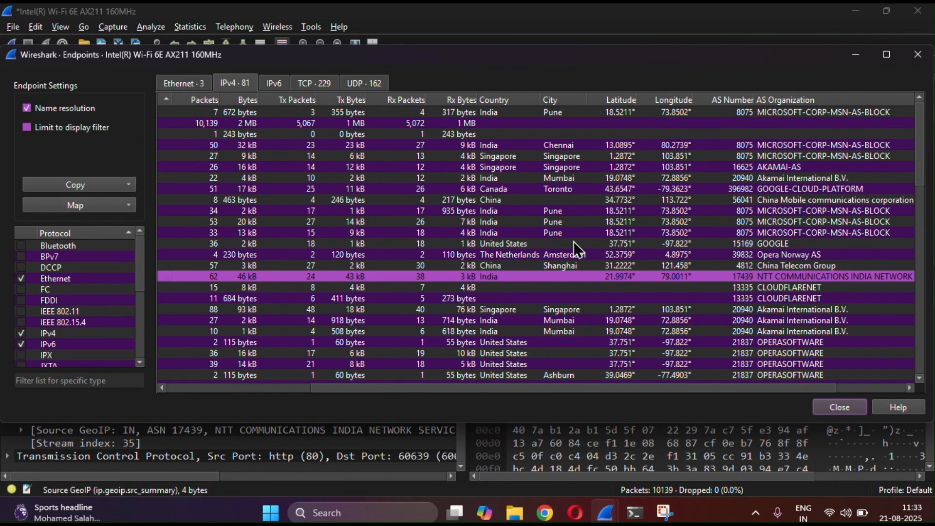
left_click(550, 149)
scroll(551, 148, "left", 5)
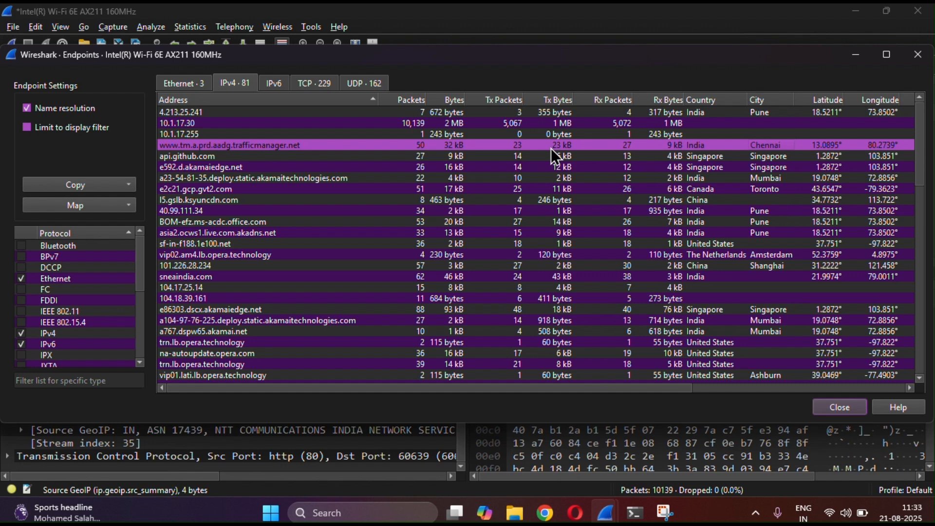
scroll(551, 148, "right", 4)
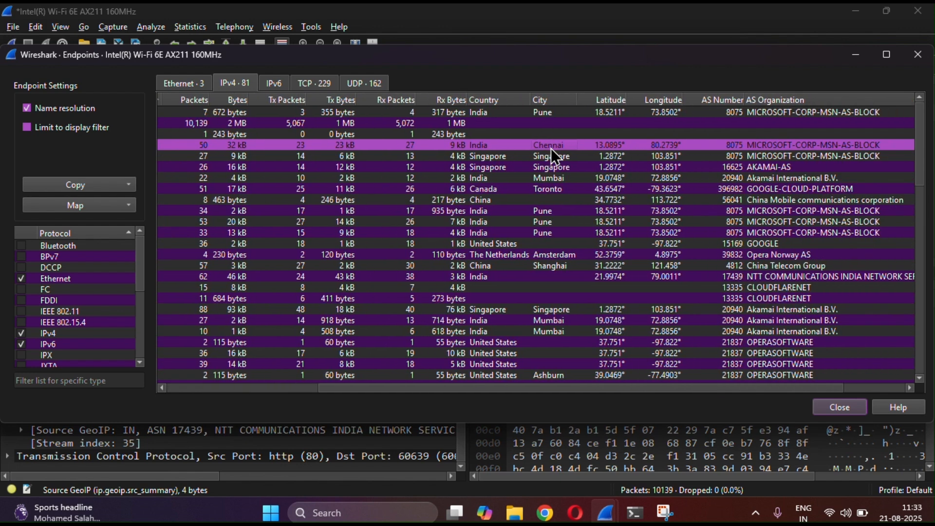
left_click(546, 113)
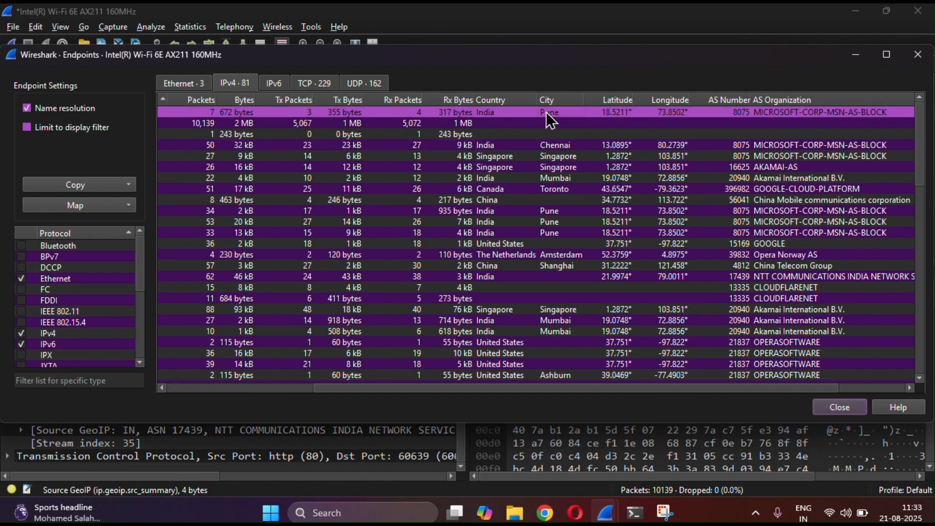
scroll(546, 113, "left", 4)
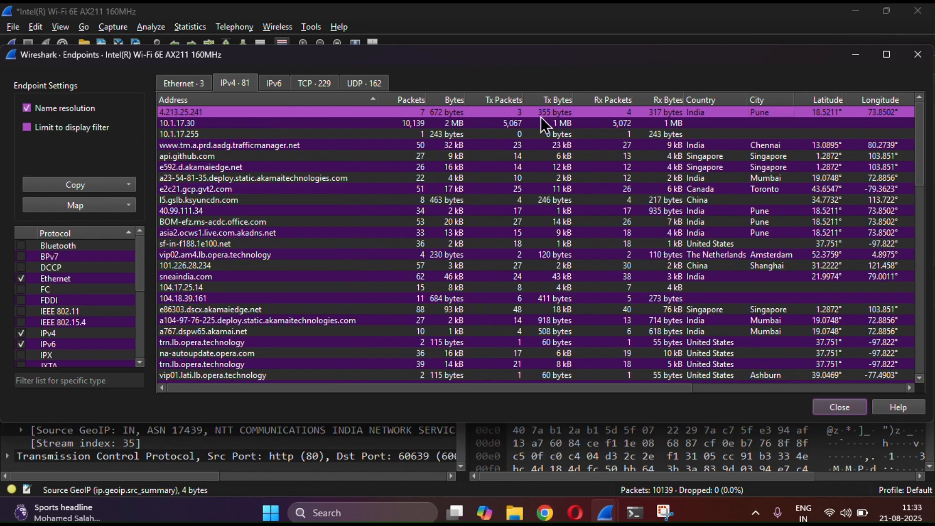
scroll(497, 188, "down", 2)
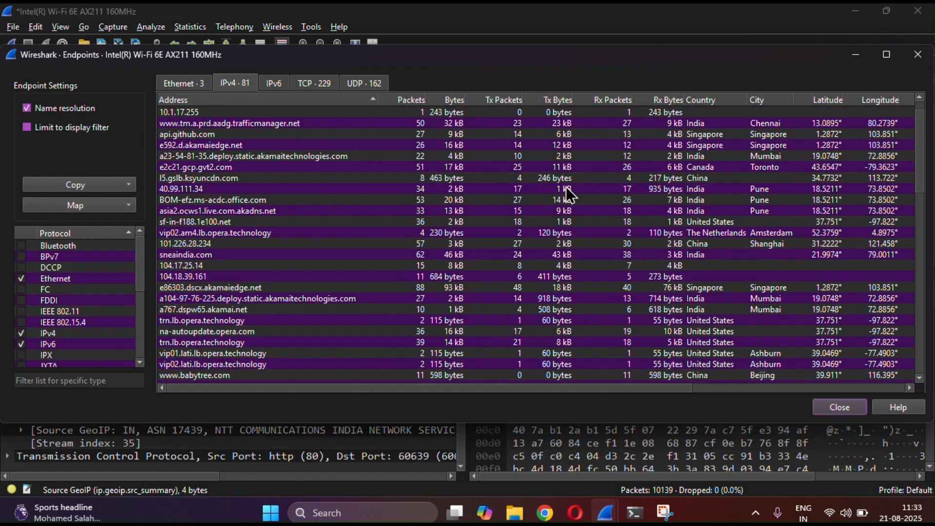
scroll(566, 192, "down", 1)
left_click(729, 280)
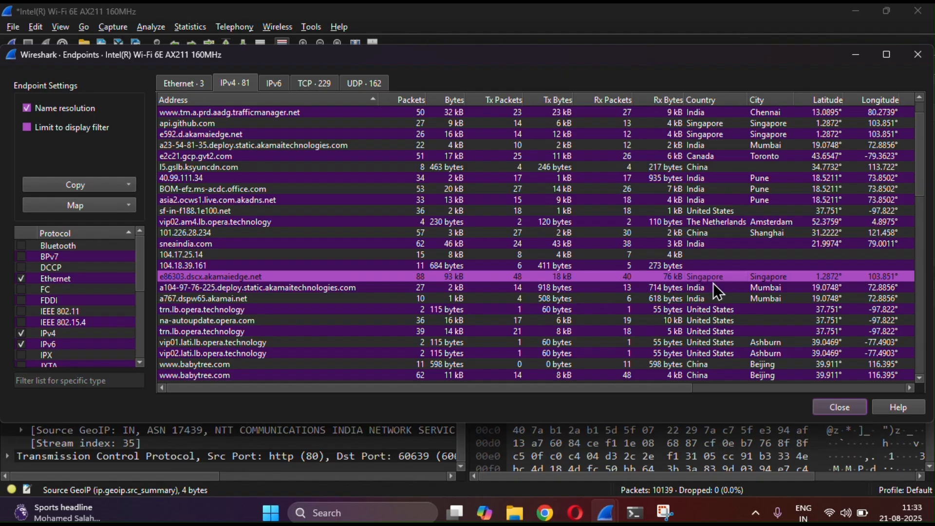
left_click(311, 366)
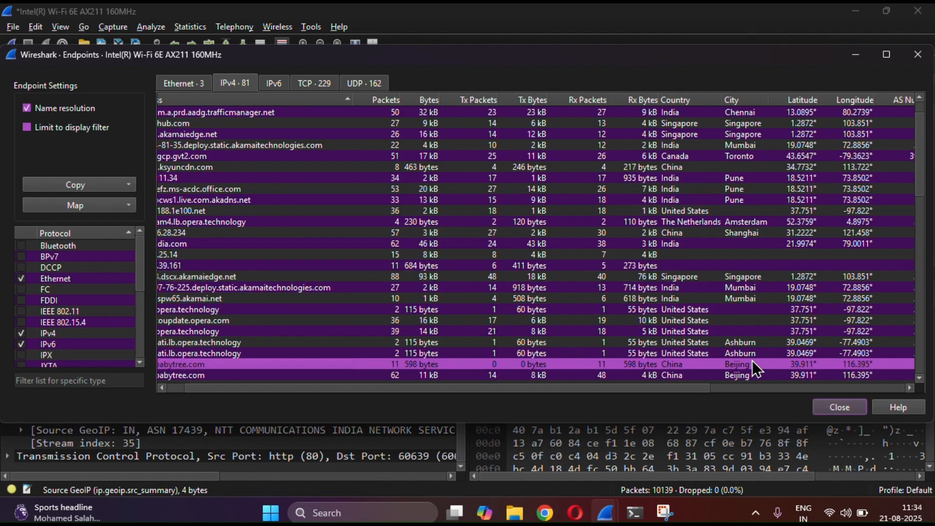
scroll(752, 360, "right", 5)
scroll(752, 360, "left", 5)
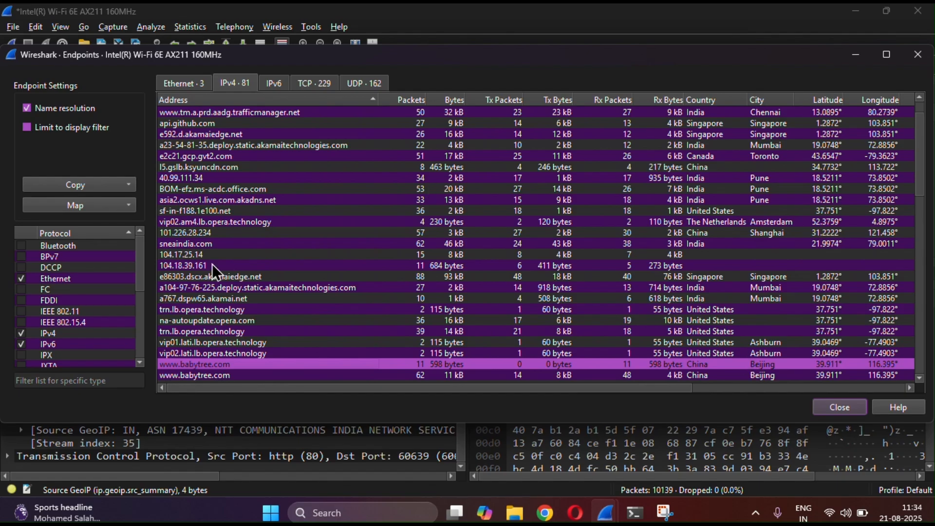
Step: Open the IPv4 endpoint map in the browser and examine the endpoint clusters across North America and Asia
left_click(96, 207)
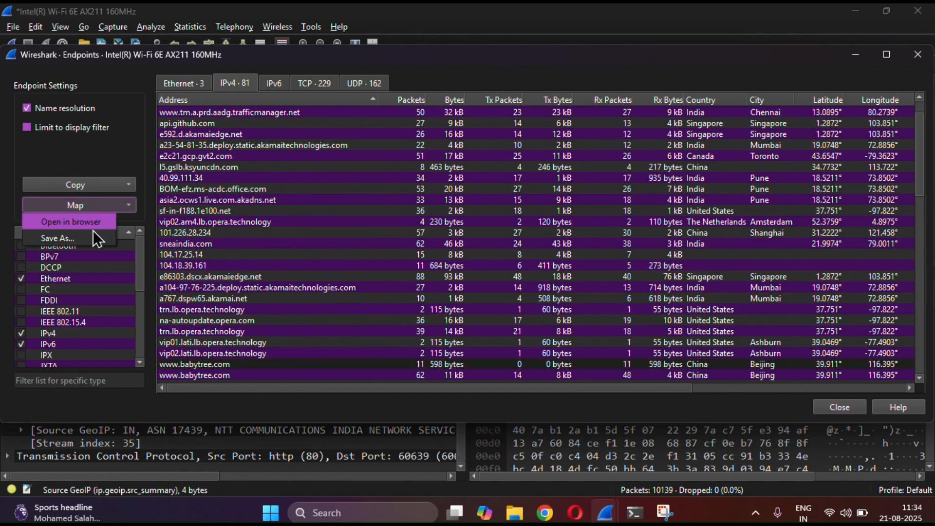
left_click(92, 229)
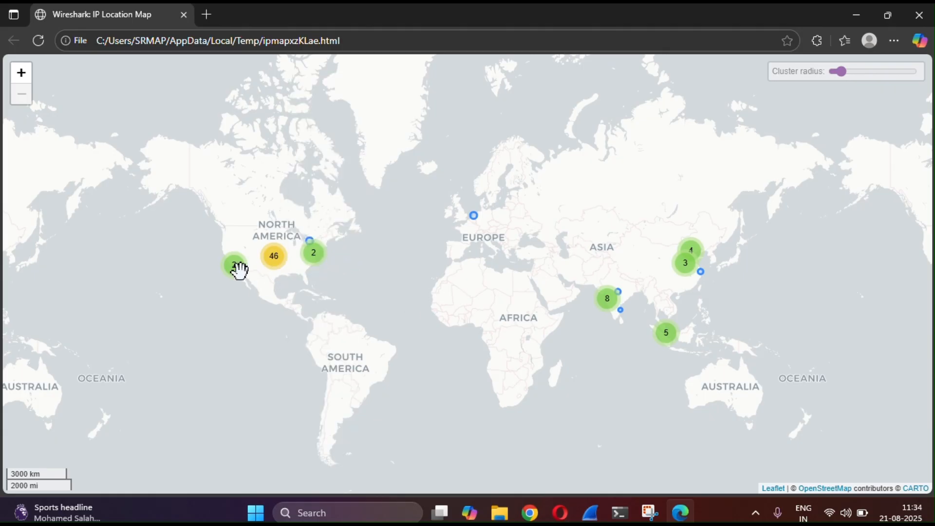
mouse_move(248, 266)
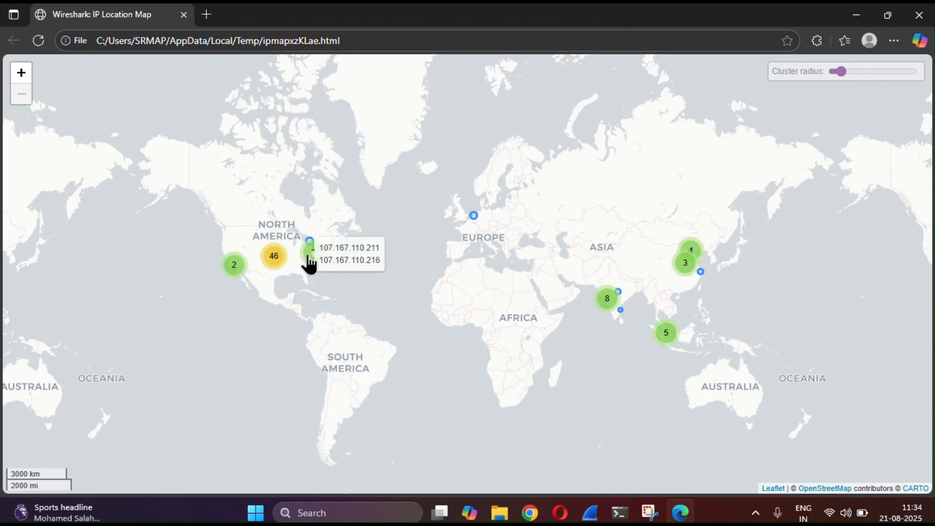
mouse_move(608, 308)
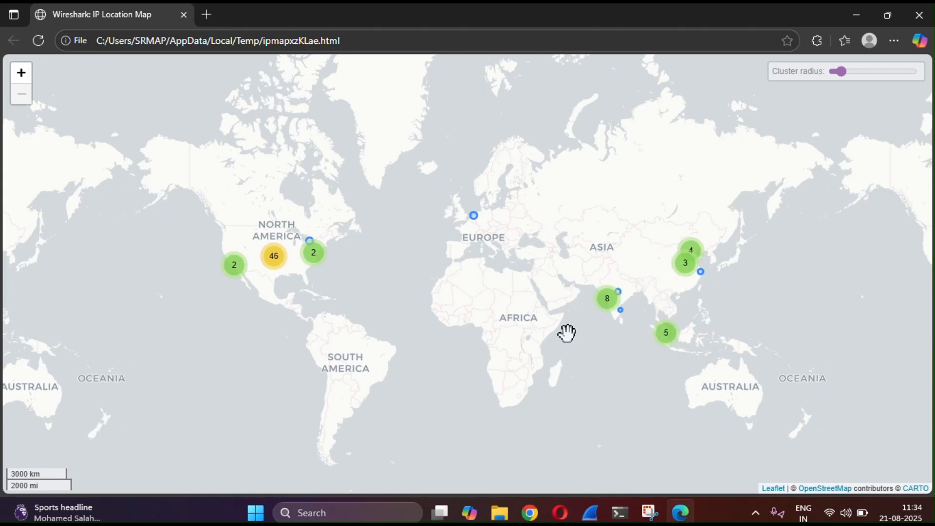
scroll(364, 267, "up", 2)
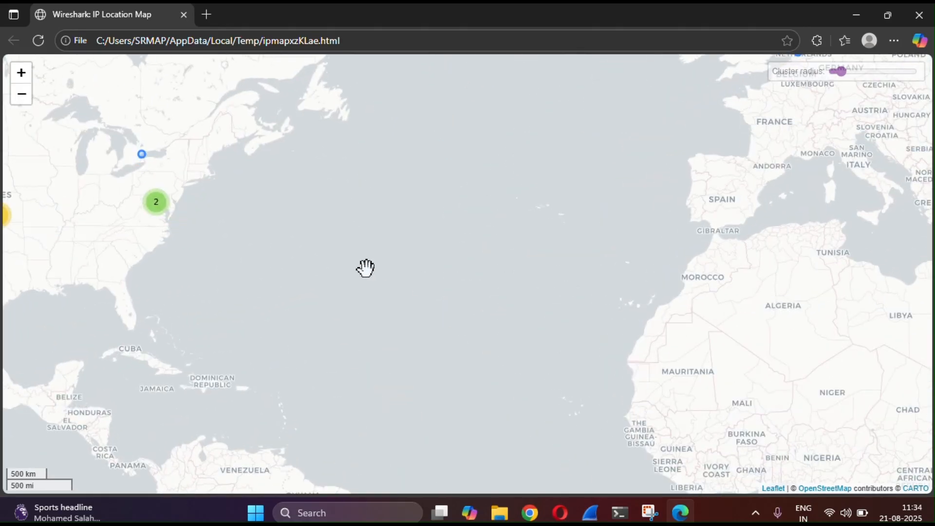
scroll(365, 267, "down", 1)
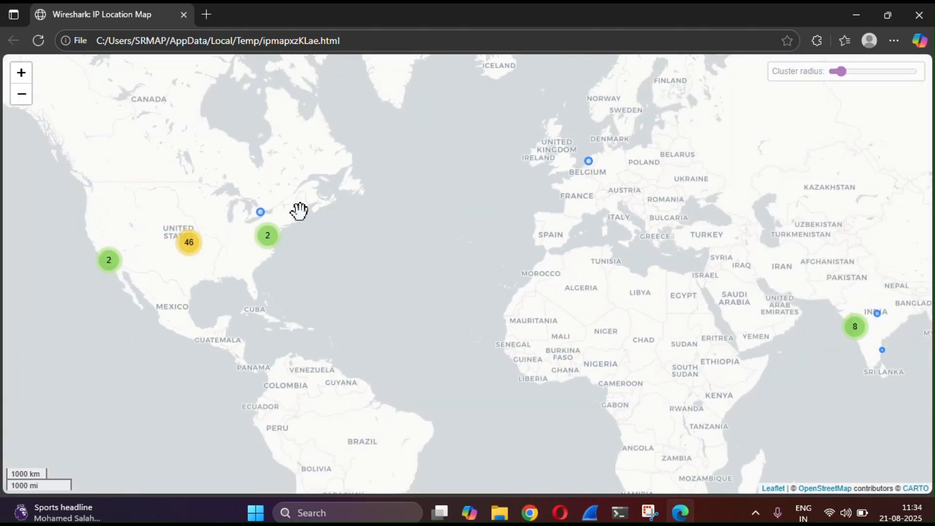
left_click_drag(674, 303, 420, 265)
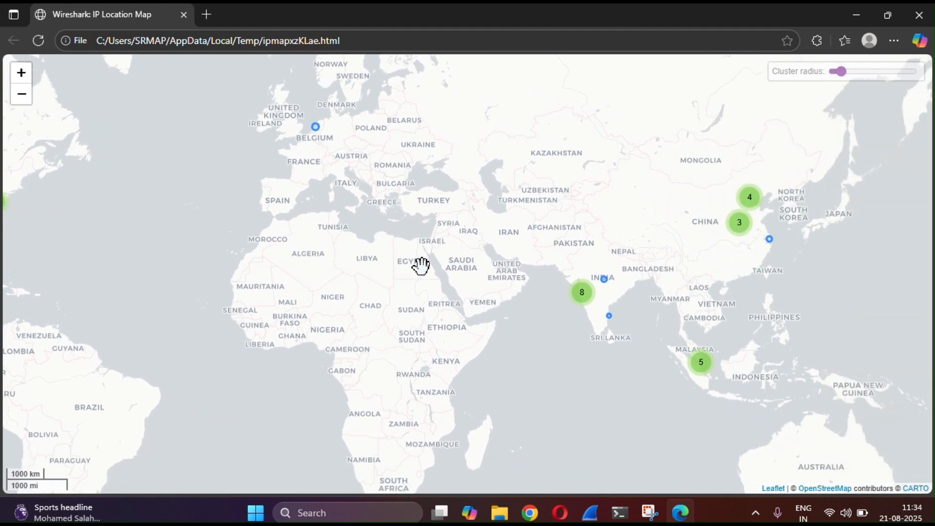
mouse_move(749, 207)
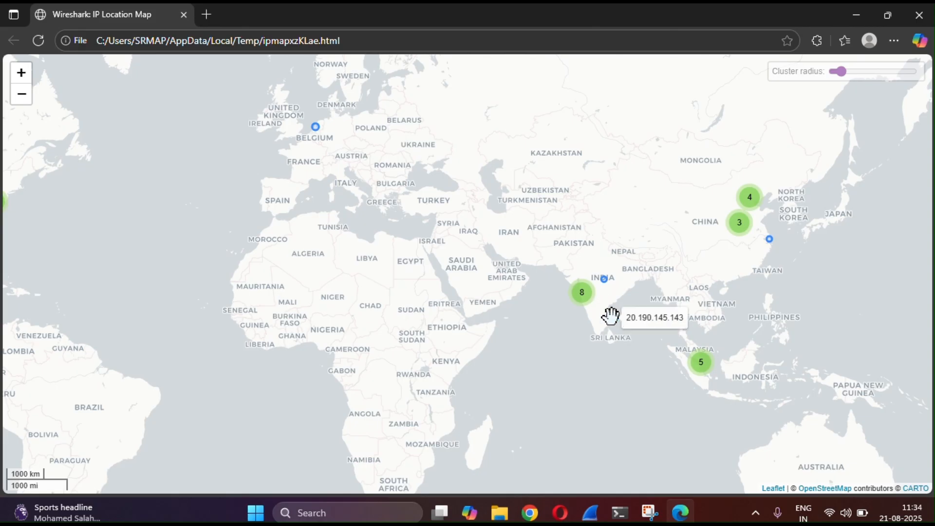
Step: Expand the eight-endpoint cluster over India and inspect the details of 40.104.77.34, 23.54.81.35 and 104.97.76.240
left_click(585, 299)
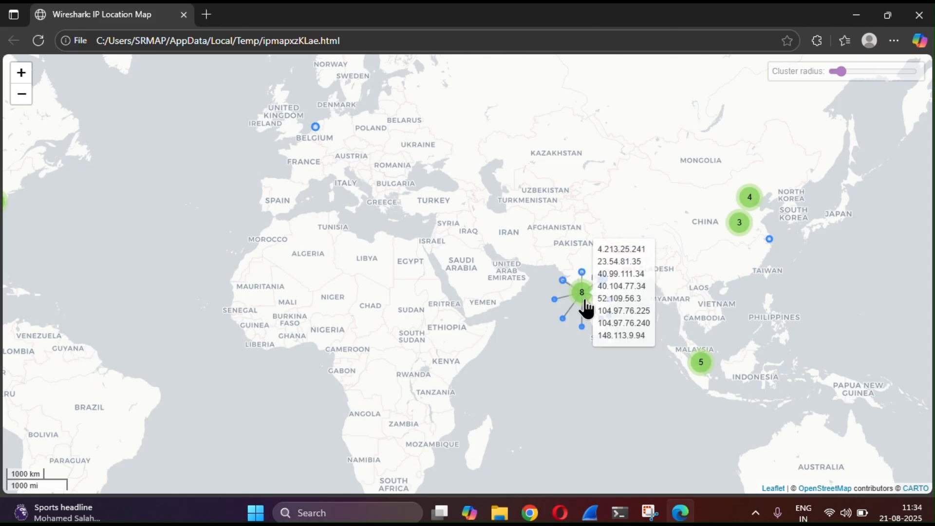
left_click(564, 282)
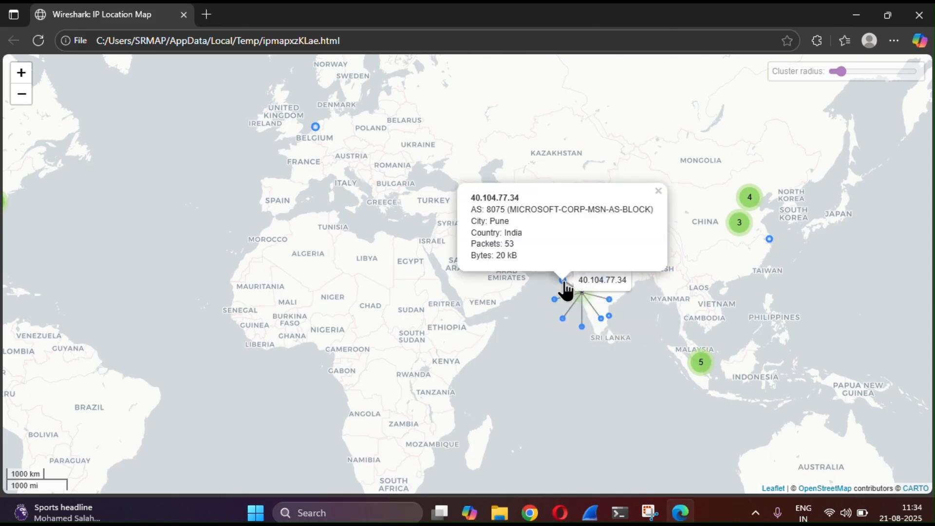
left_click(557, 308)
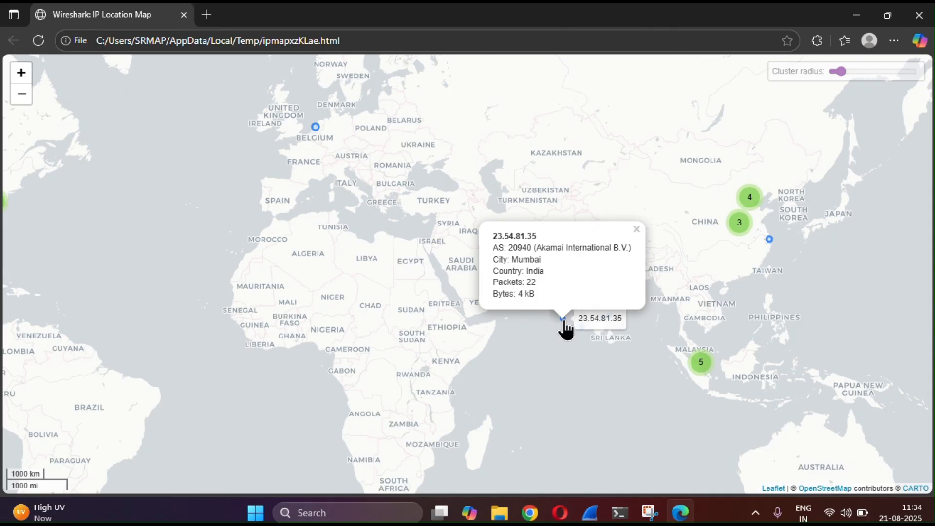
left_click(585, 321)
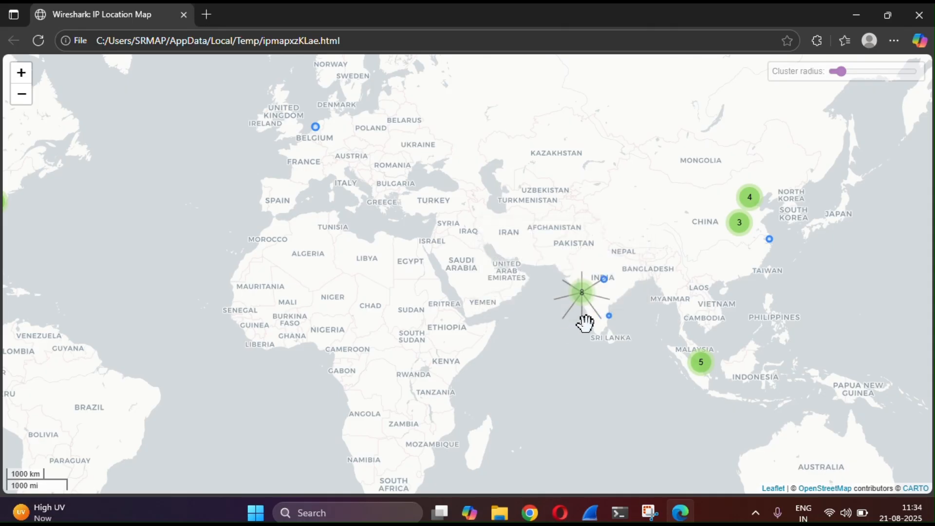
left_click(583, 293)
left_click(601, 319)
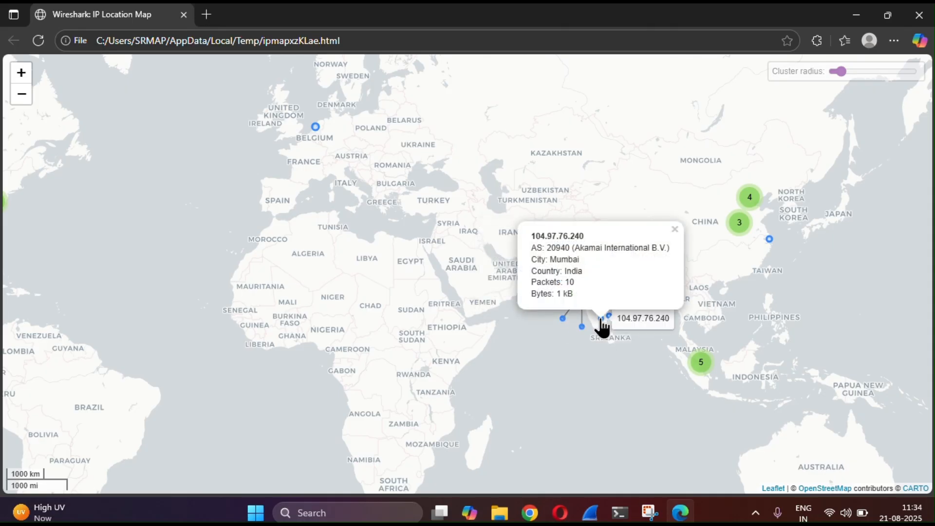
Step: Expand the five-endpoint cluster near Singapore and inspect the details of 23.36.252.6, 104.81.138.115 and 184.27.123.112
left_click(704, 322)
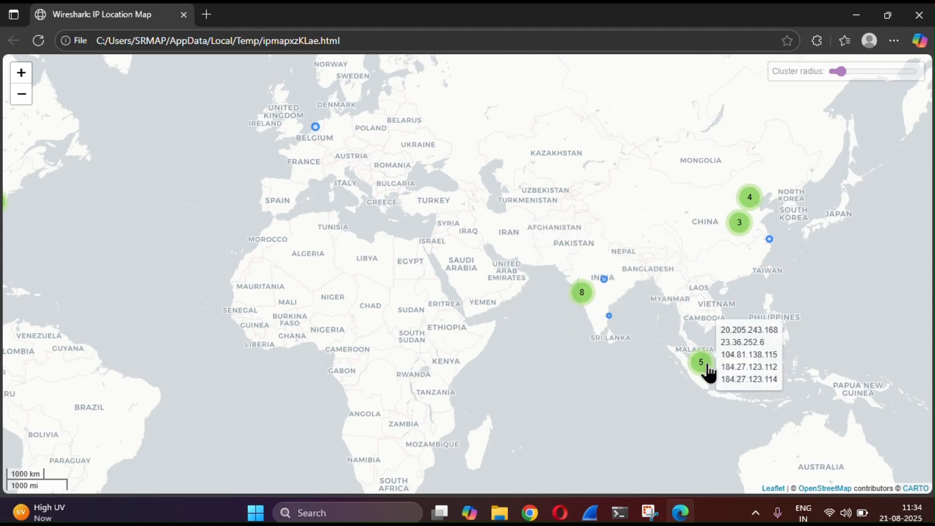
left_click(702, 370)
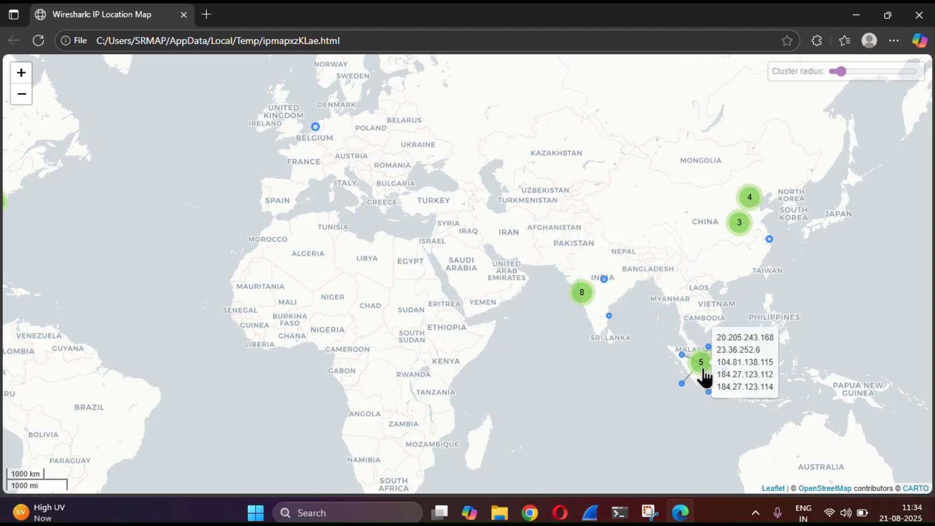
left_click(682, 355)
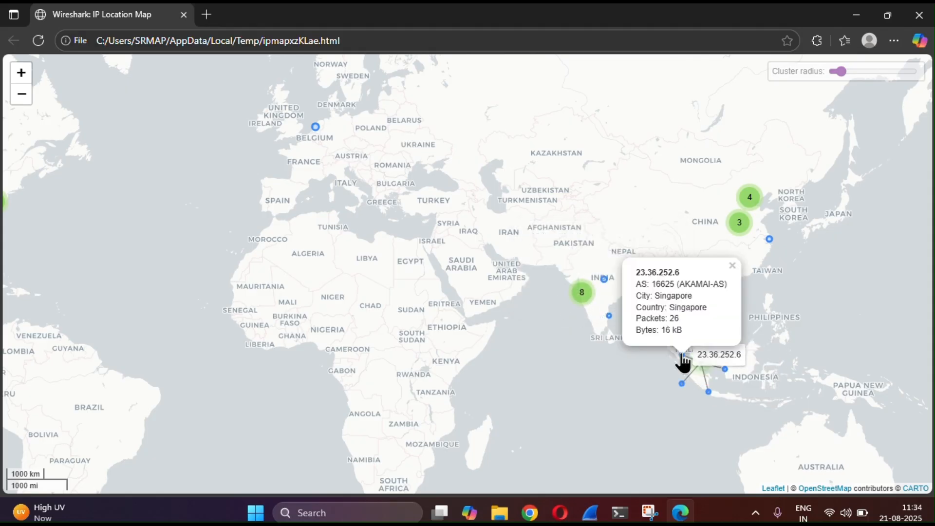
left_click(685, 384)
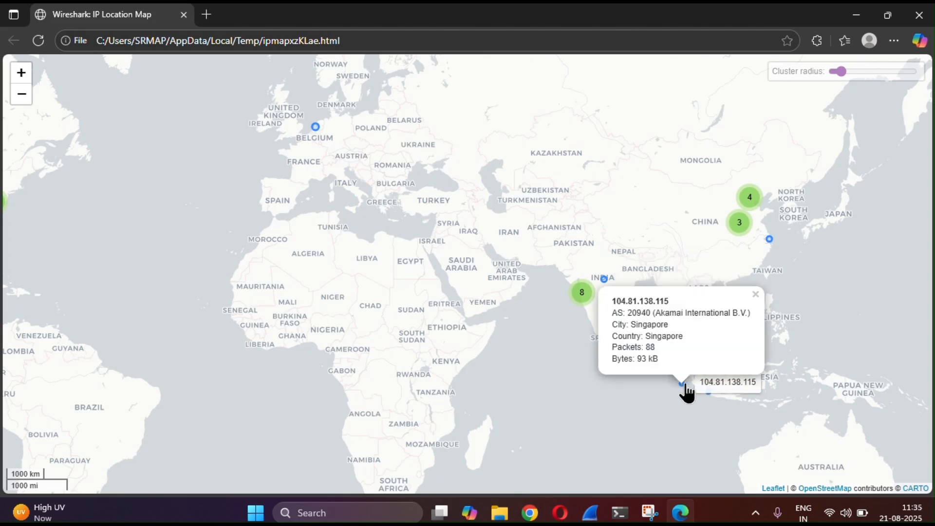
left_click(708, 392)
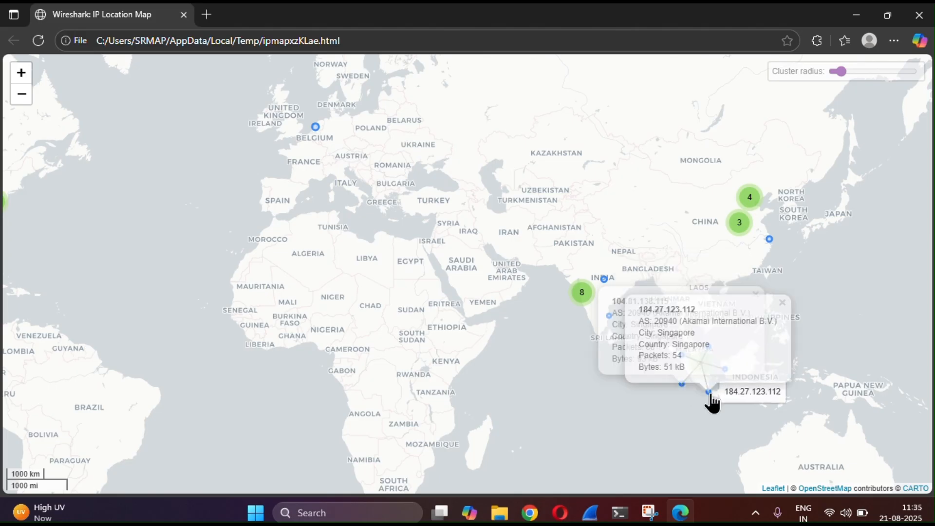
Step: Expand the two endpoint clusters over China and inspect the details of 113.96.184.4, 113.44.190.122 and 120.46.144.25
left_click(745, 234)
left_click(728, 250)
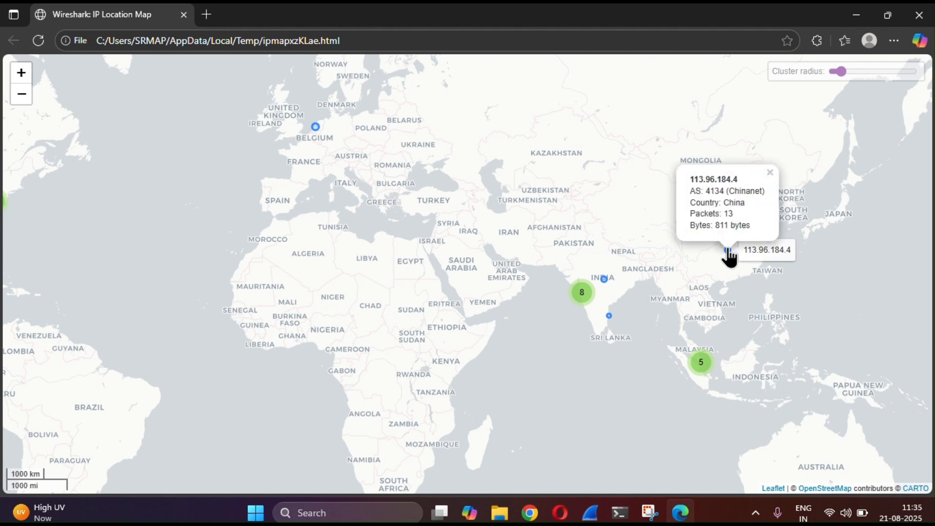
left_click(769, 173)
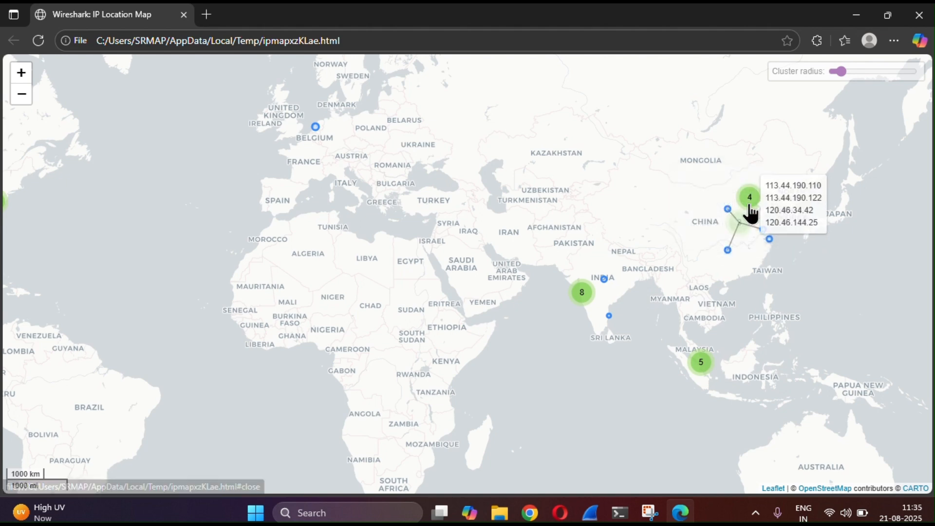
left_click(749, 198)
left_click(726, 204)
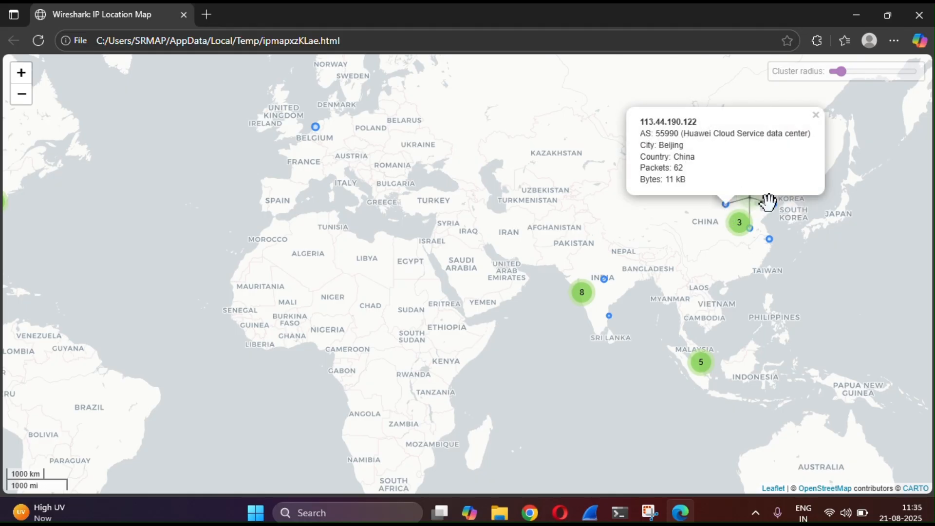
left_click(774, 206)
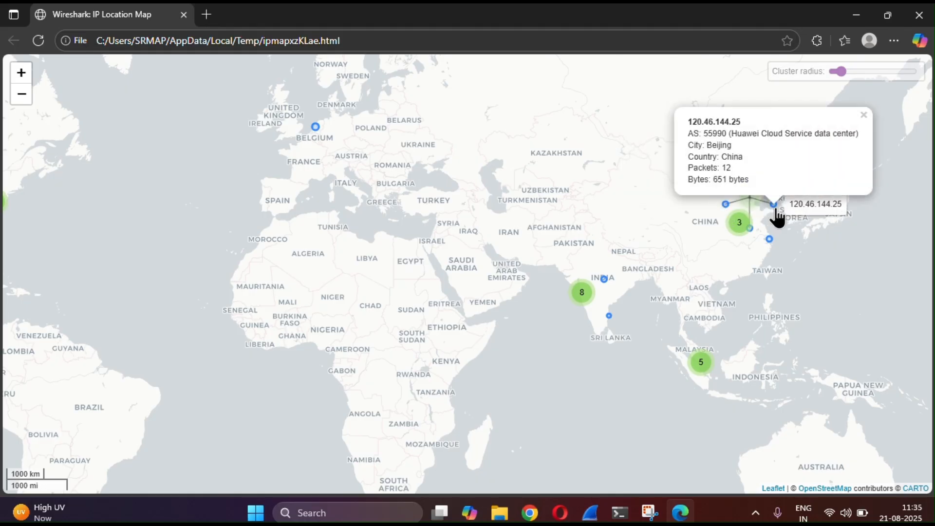
left_click(863, 117)
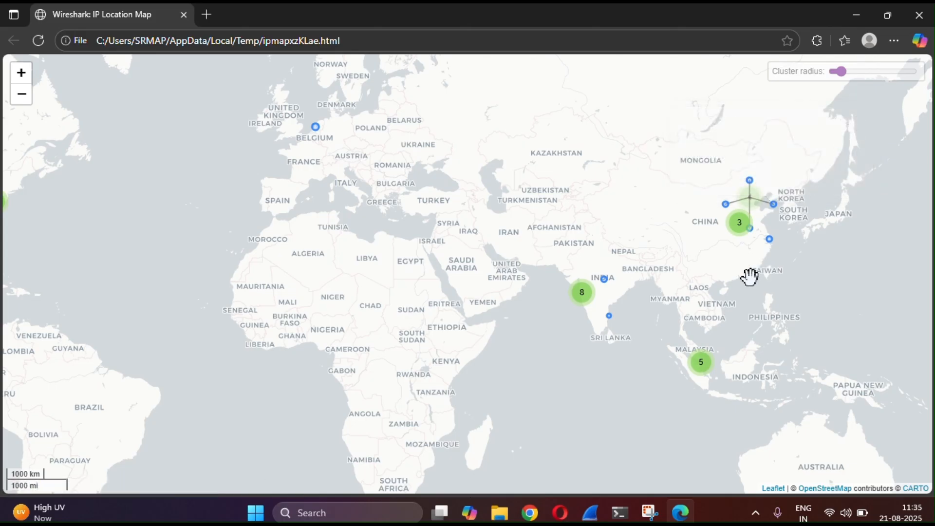
Step: Inspect the location details of the single endpoint in the Netherlands and the one near the Great Lakes in Canada
left_click_drag(509, 359, 657, 387)
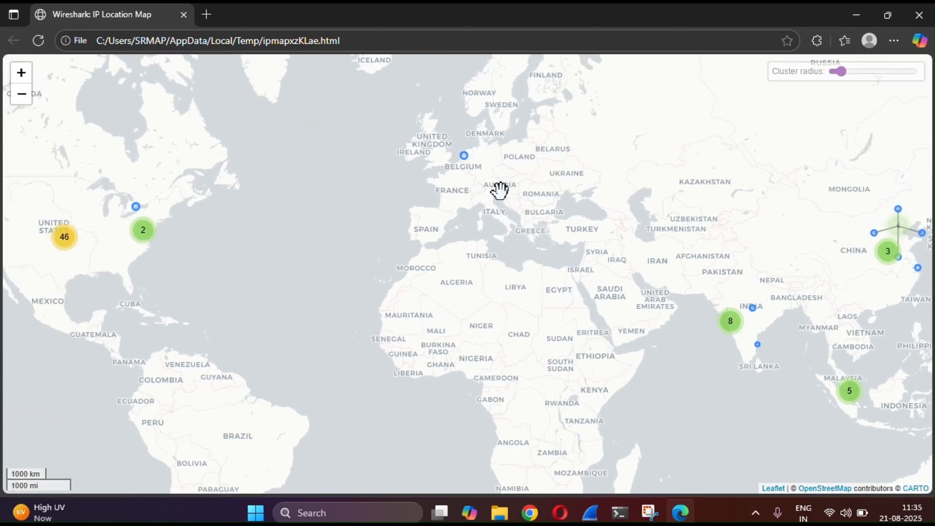
left_click(464, 156)
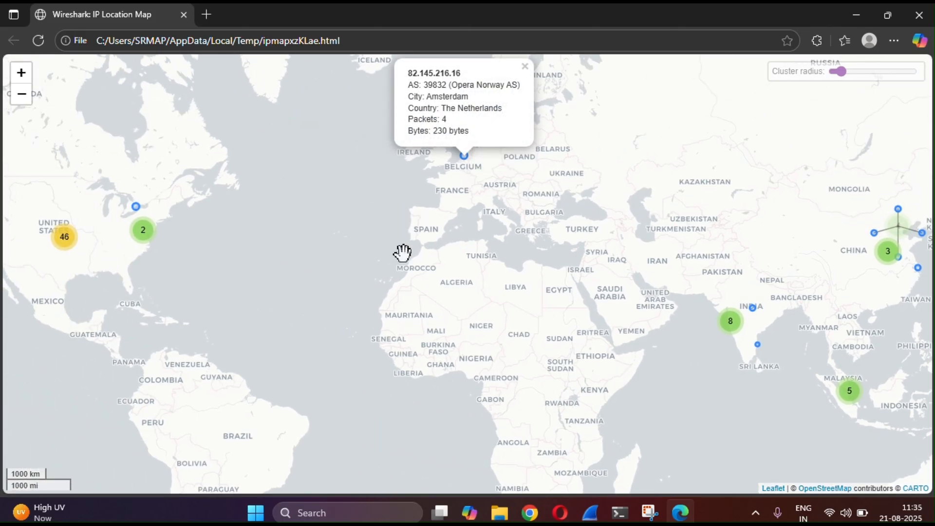
left_click_drag(346, 259, 455, 268)
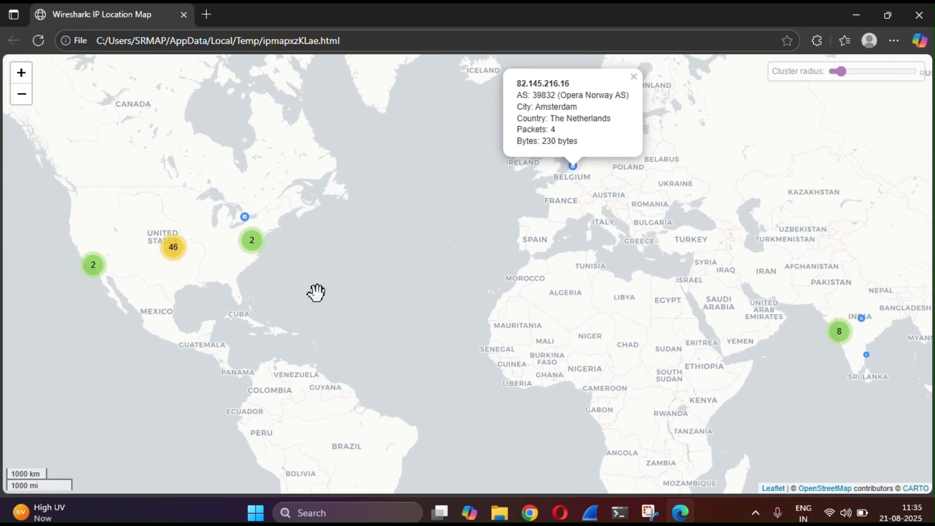
left_click_drag(221, 305, 312, 291)
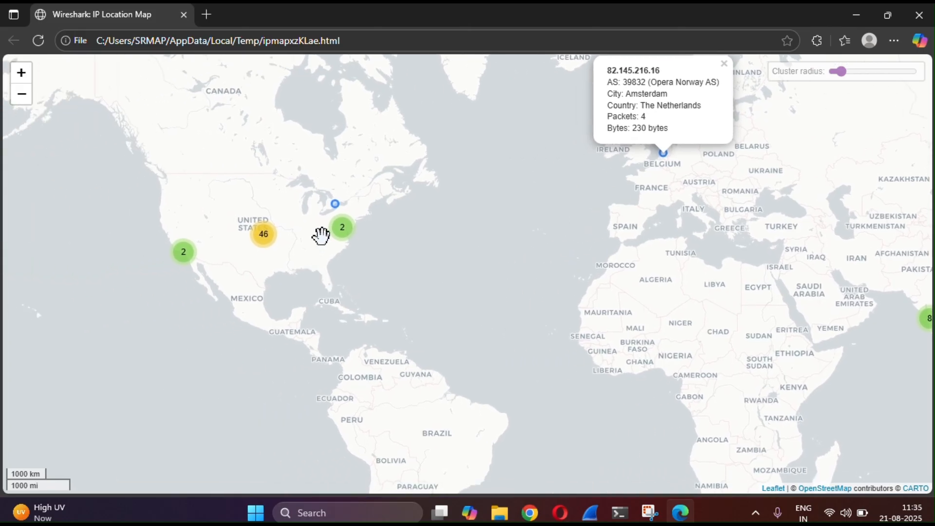
left_click(335, 205)
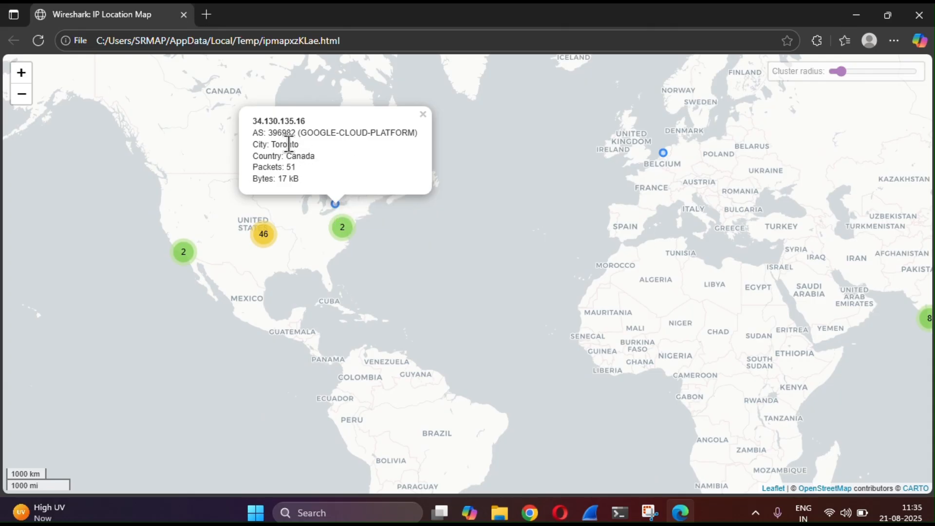
left_click(421, 116)
Step: Expand the eastern and central United States clusters and inspect endpoints 107.167.110.211 and 142.250.71.106
left_click(343, 230)
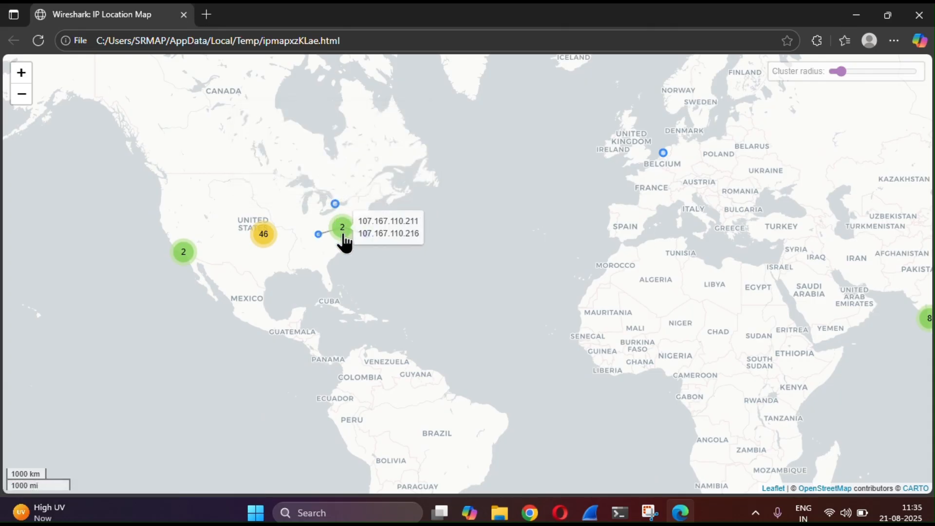
left_click(319, 235)
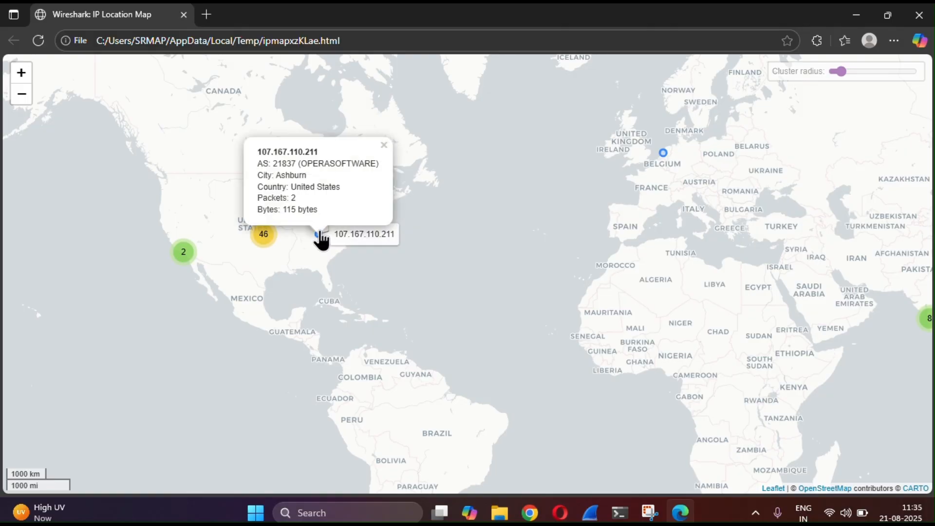
left_click(384, 145)
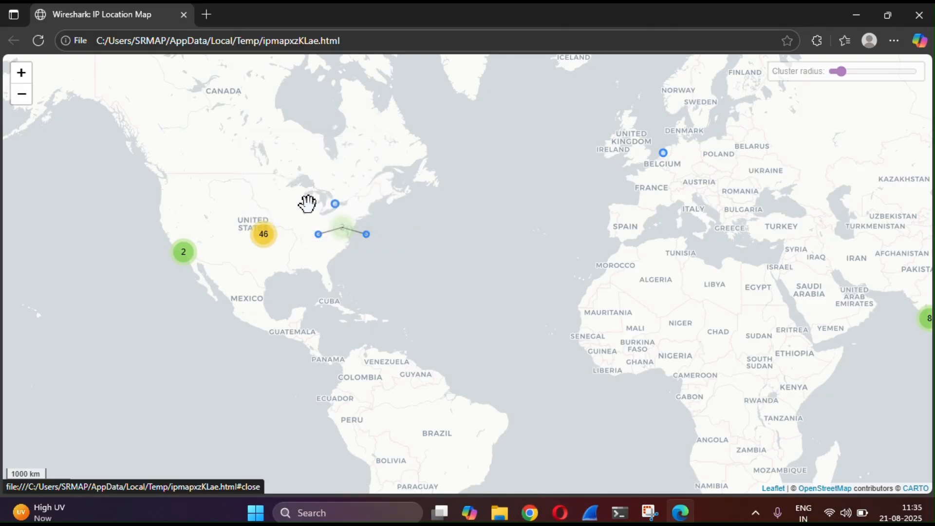
left_click(264, 244)
left_click(215, 211)
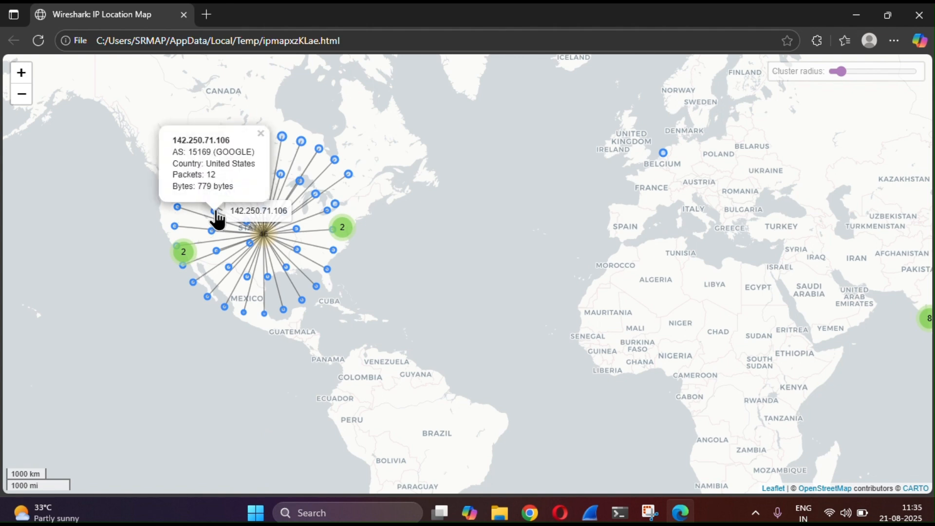
left_click(230, 268)
left_click(291, 265)
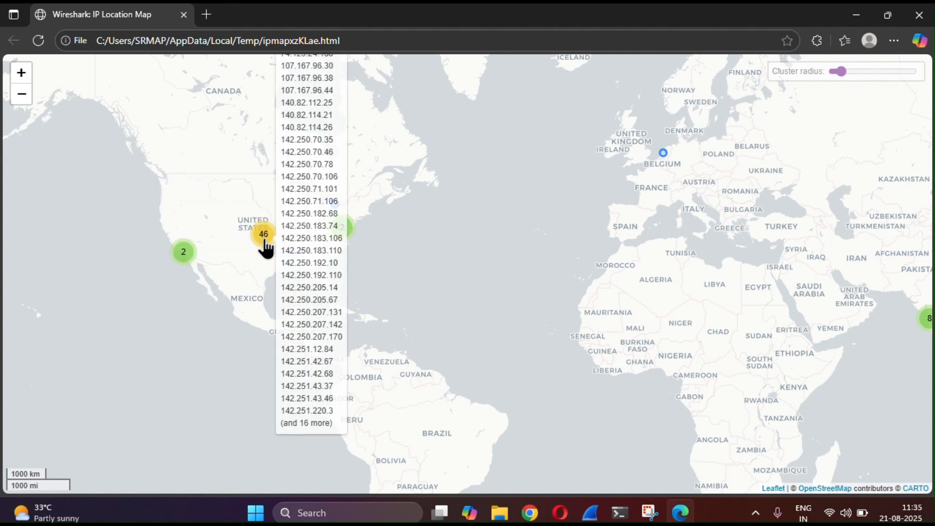
Step: Expand the two-endpoint cluster on the United States west coast and inspect 185.199.109.133 and 185.199.109.154
left_click(183, 254)
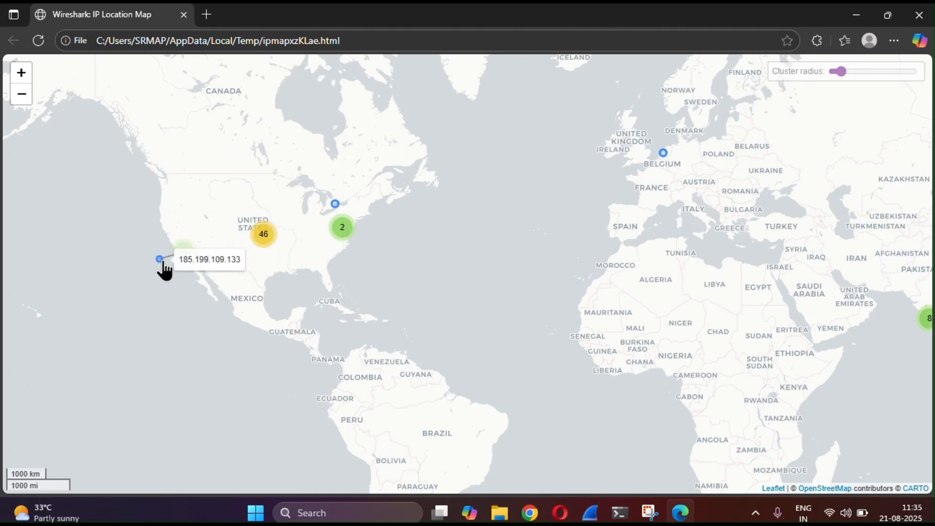
left_click(163, 264)
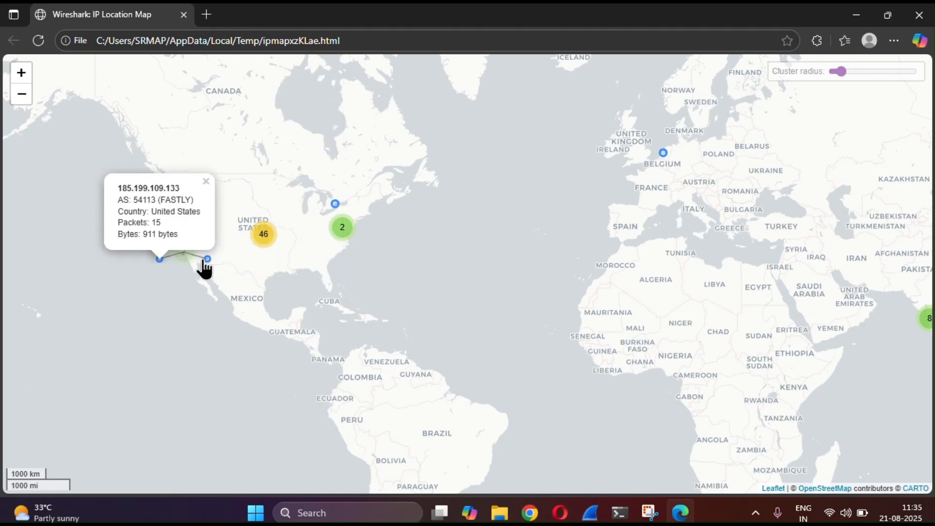
left_click(209, 260)
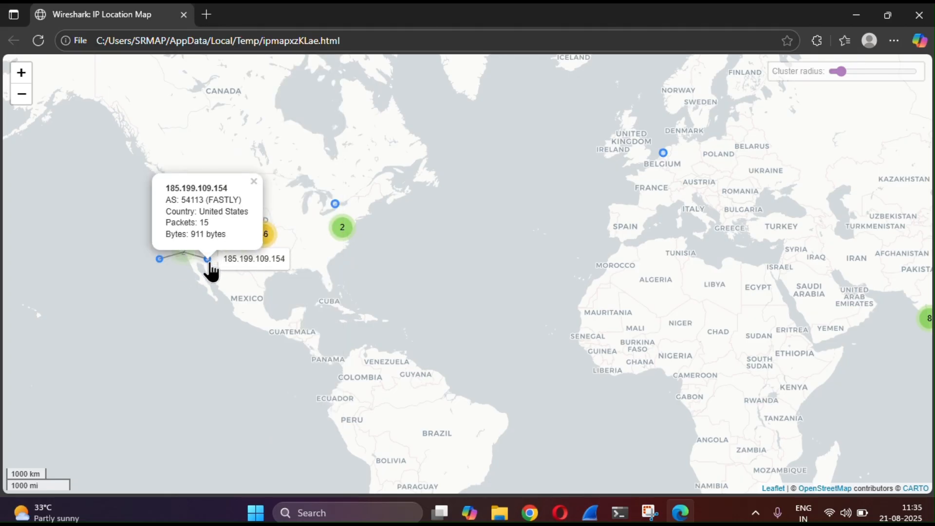
left_click(253, 182)
Step: Return to the endpoints over India, expand the eight-endpoint cluster again and inspect the single endpoint in central India
left_click_drag(488, 290, 285, 352)
left_click_drag(411, 349, 236, 299)
left_click_drag(428, 257, 378, 177)
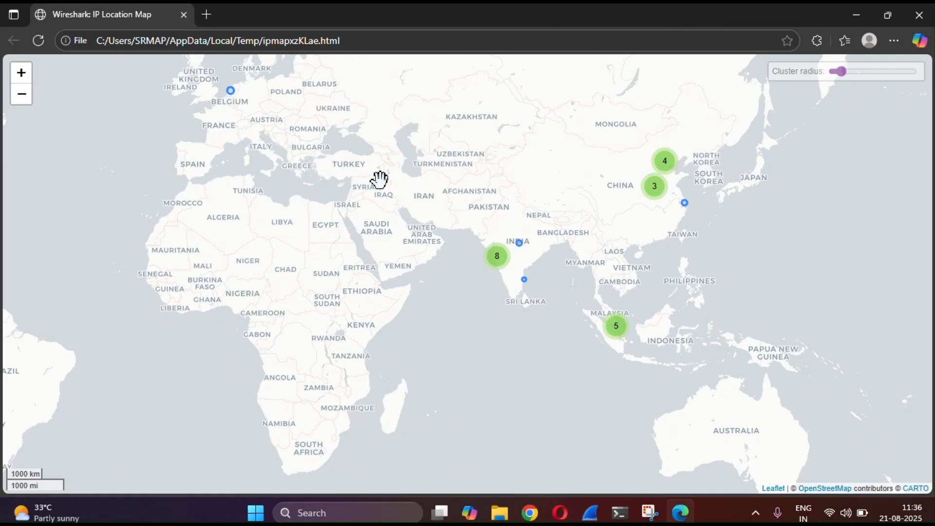
left_click(505, 269)
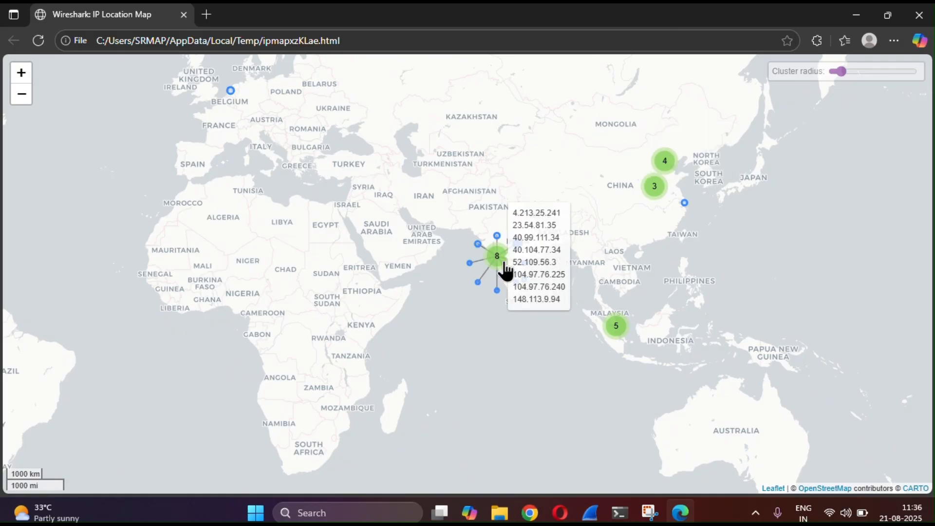
left_click(478, 288)
left_click(566, 214)
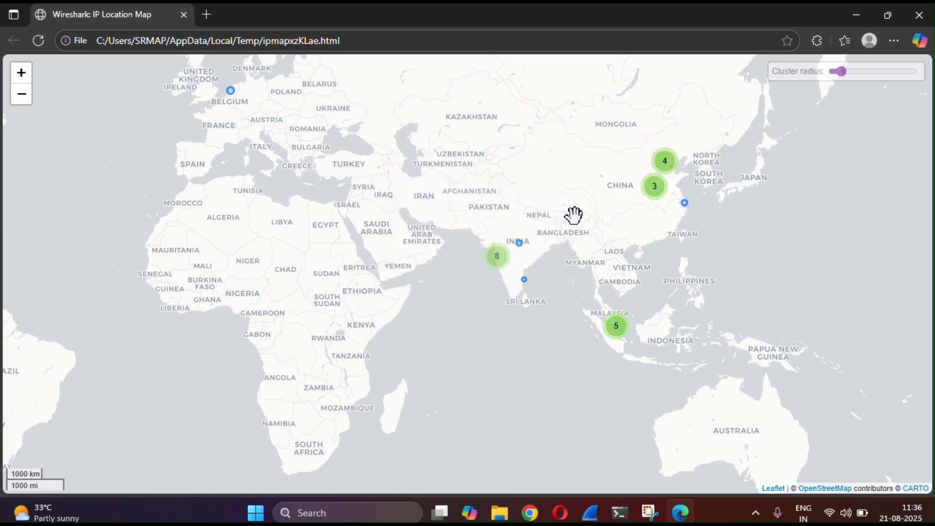
left_click(519, 245)
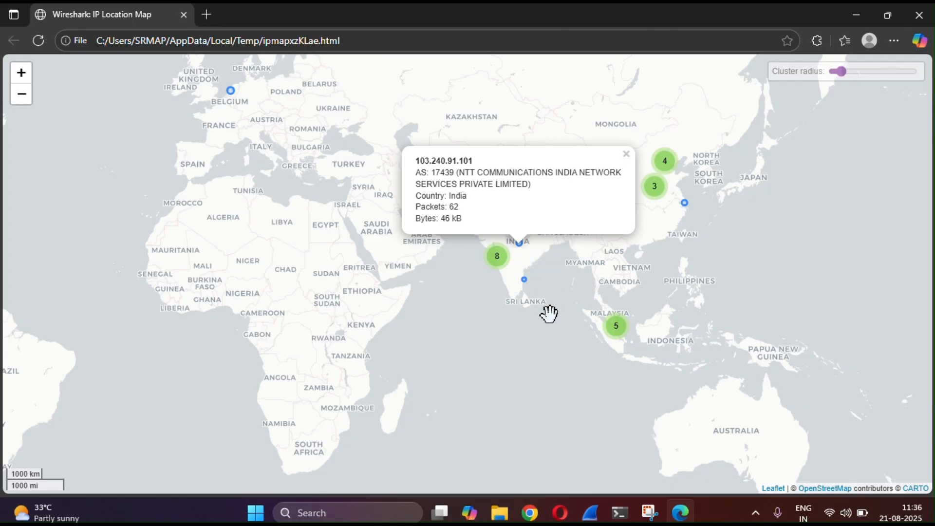
left_click(476, 335)
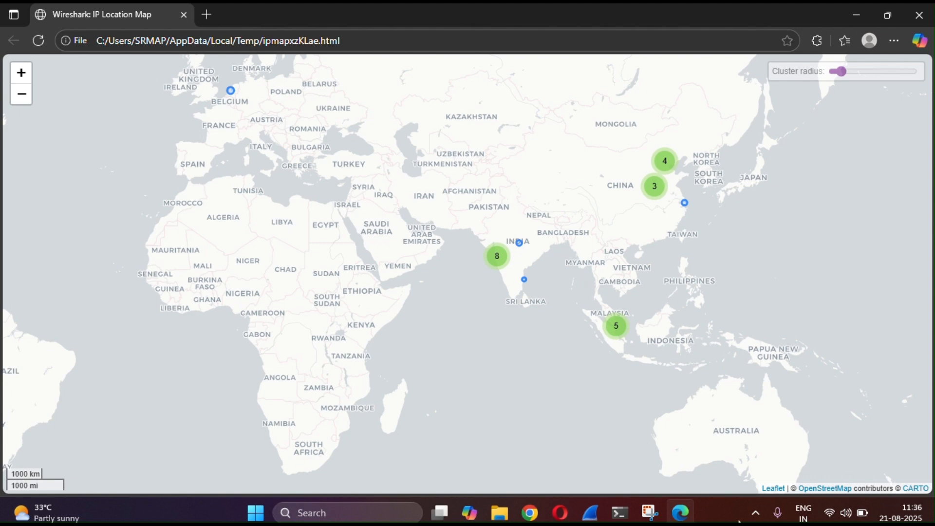
Step: Switch from the browser map back to Wireshark's Endpoints window
left_click(627, 515)
mouse_move(590, 513)
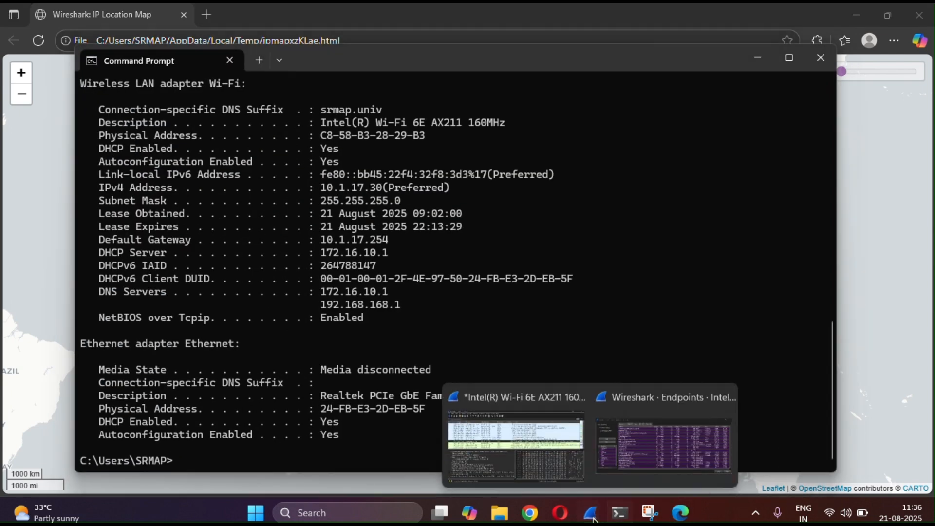
left_click(608, 446)
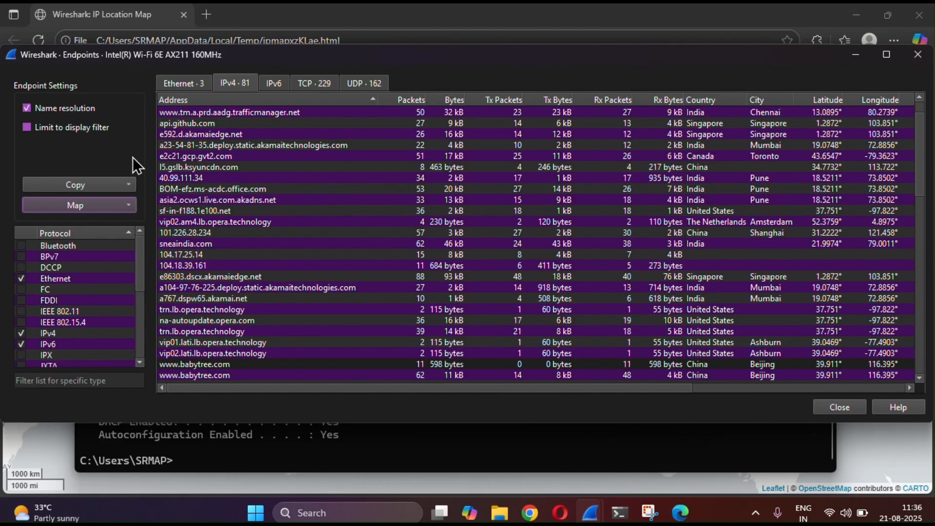